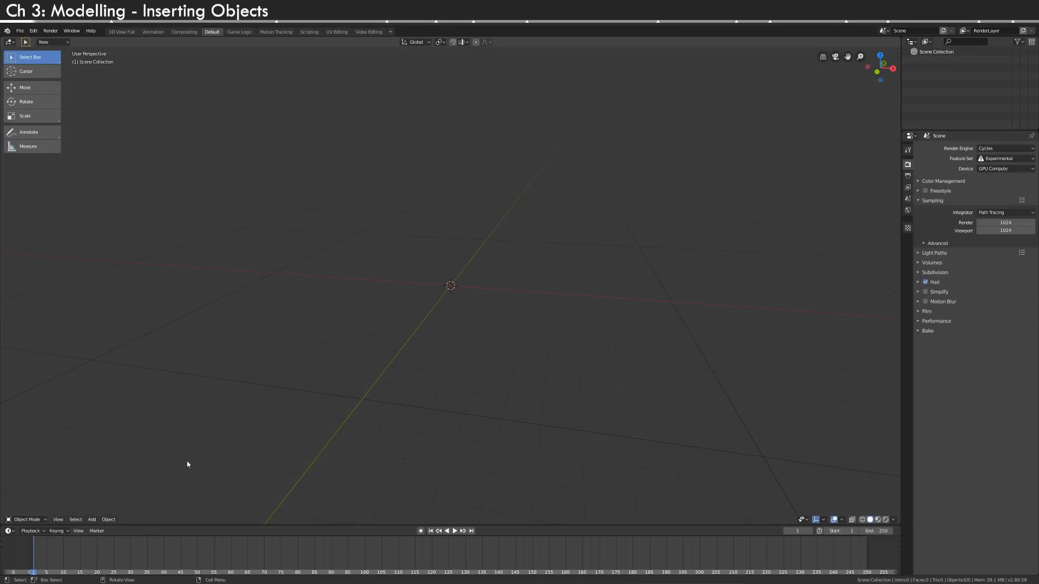
- Add a UV sphere mesh at the 3D cursor, then delete it
click(93, 520)
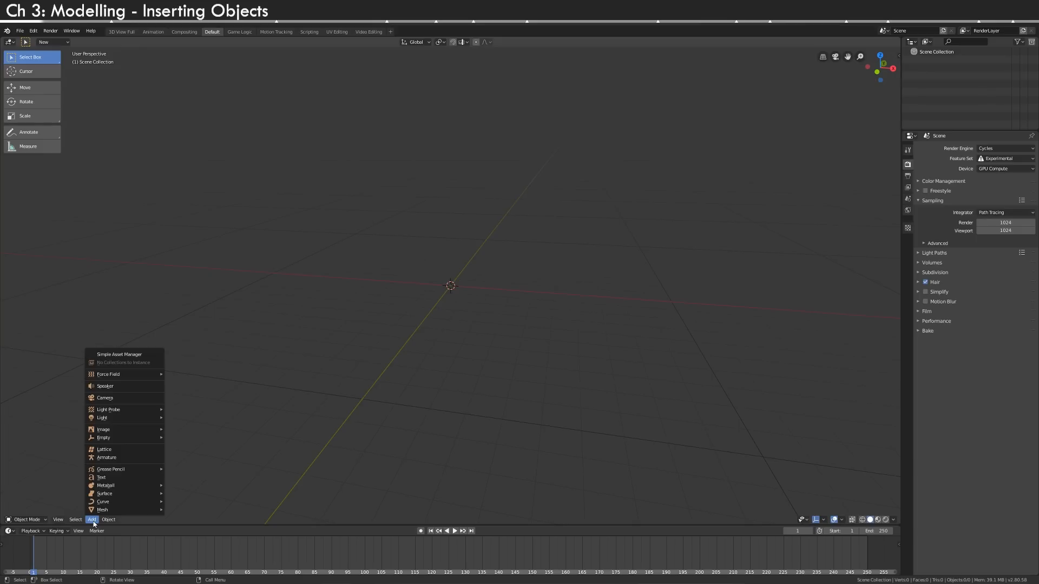
mouse_move(108, 510)
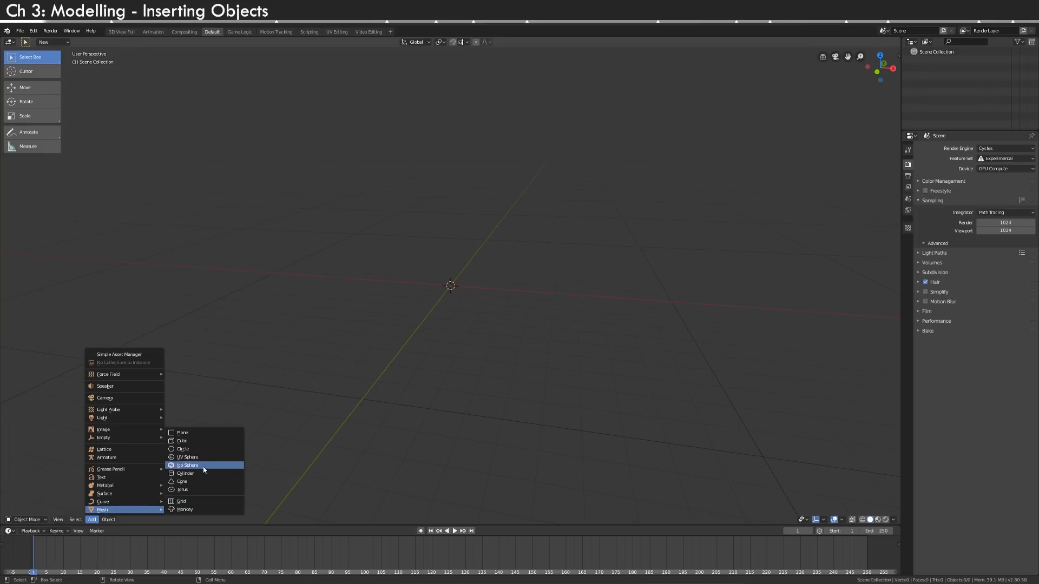
click(216, 457)
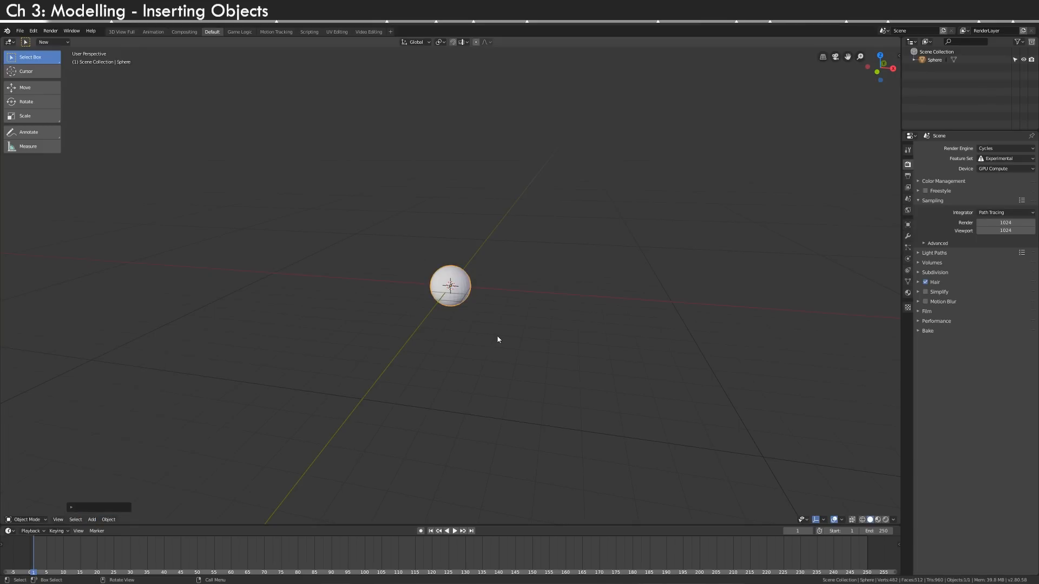
key(Delete)
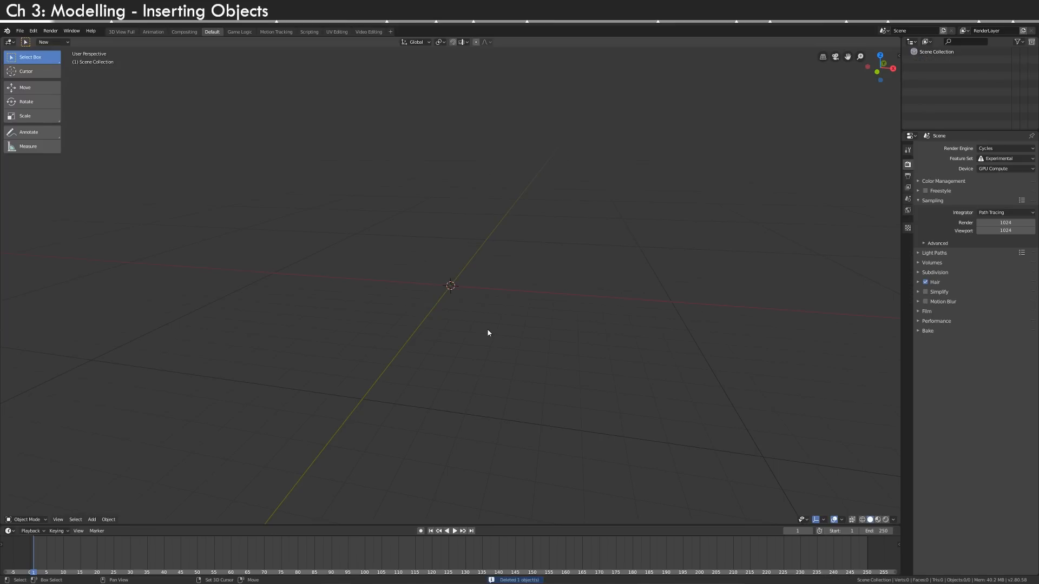
- Add a UV sphere at the 3D cursor and open its creation settings
key(shift+a)
mouse_move(489, 333)
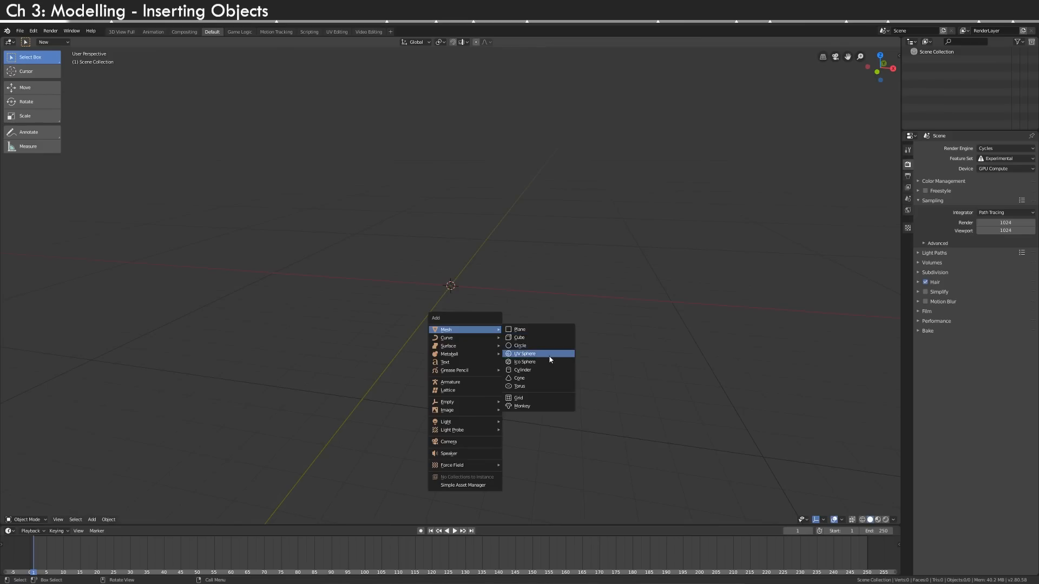
click(550, 356)
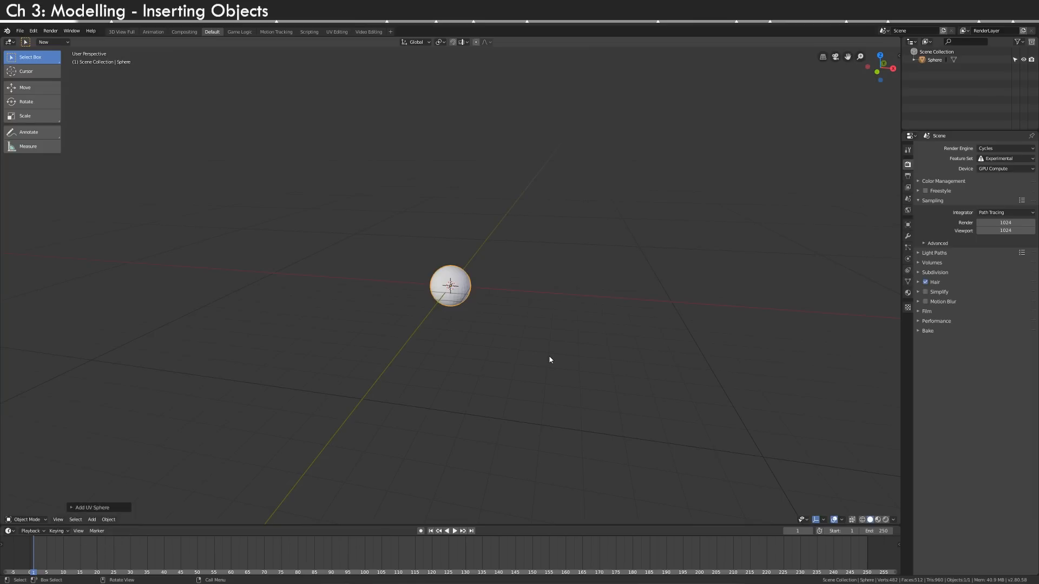
key(F9)
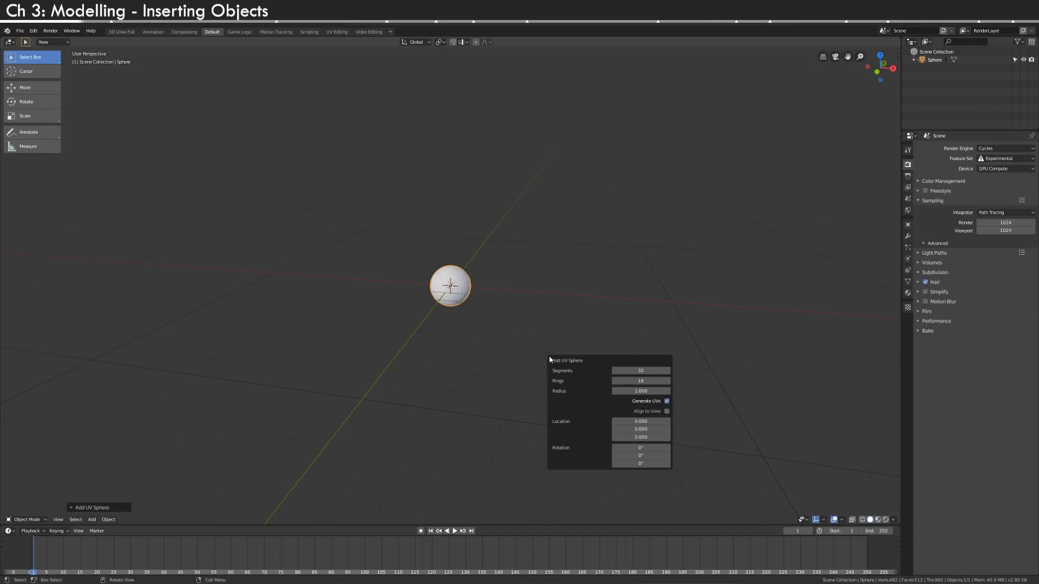
mouse_move(637, 394)
mouse_down()
mouse_move(817, 406)
mouse_move(640, 409)
mouse_up()
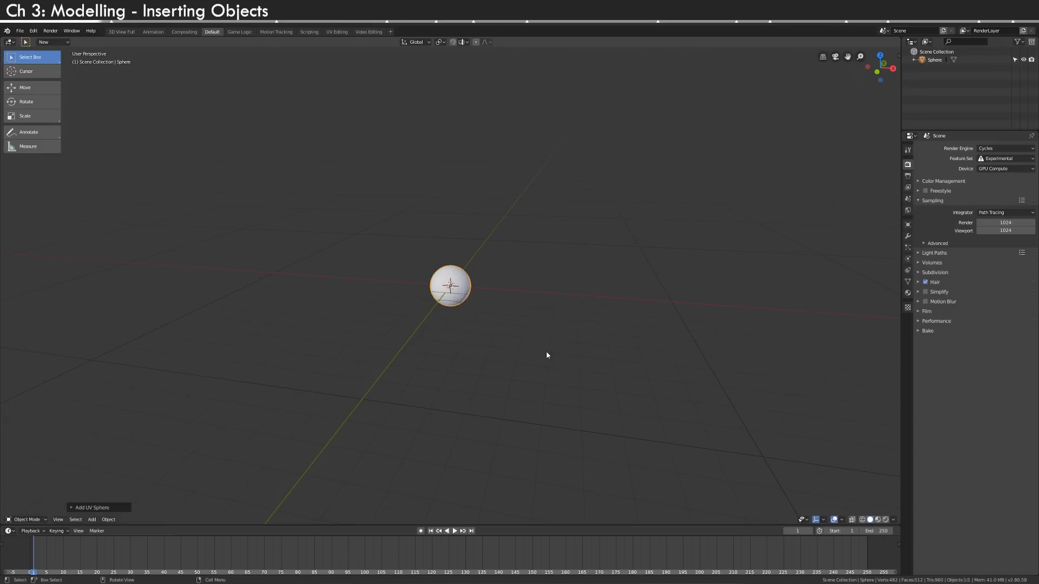
- Try moving the sphere a short distance away from the 3D cursor
key(g)
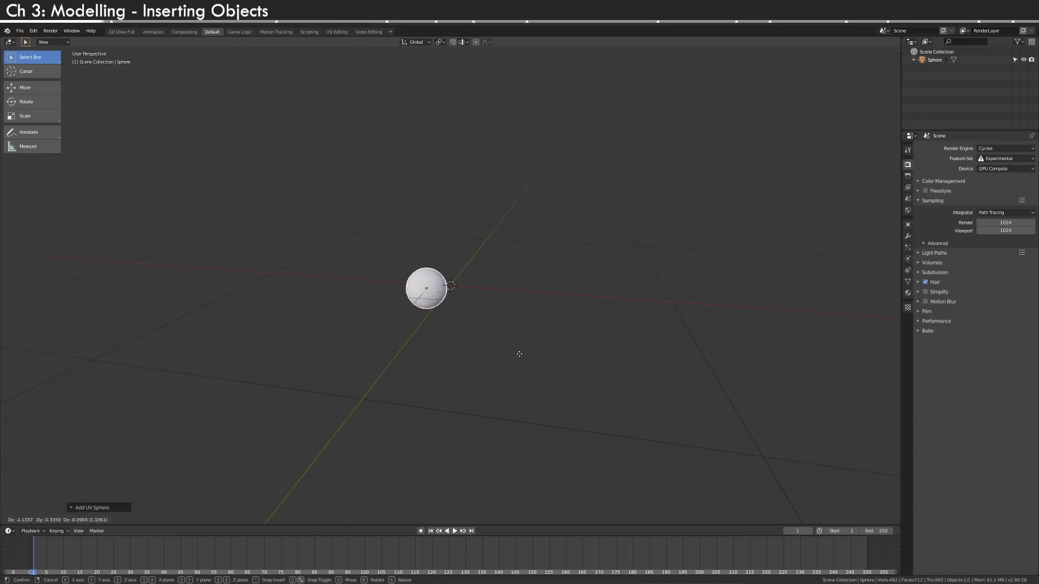
click(541, 355)
key(F9)
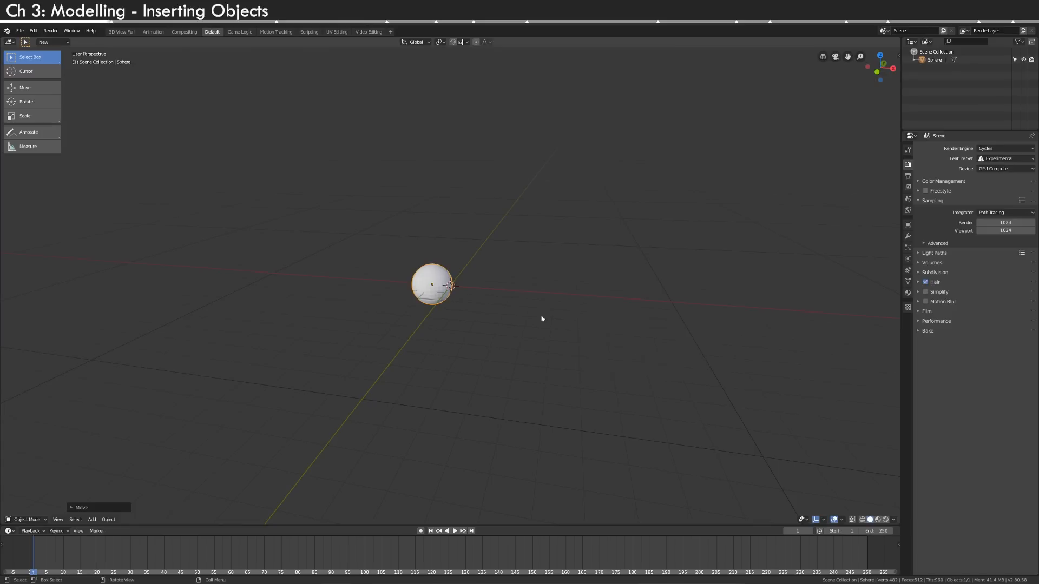
click(492, 304)
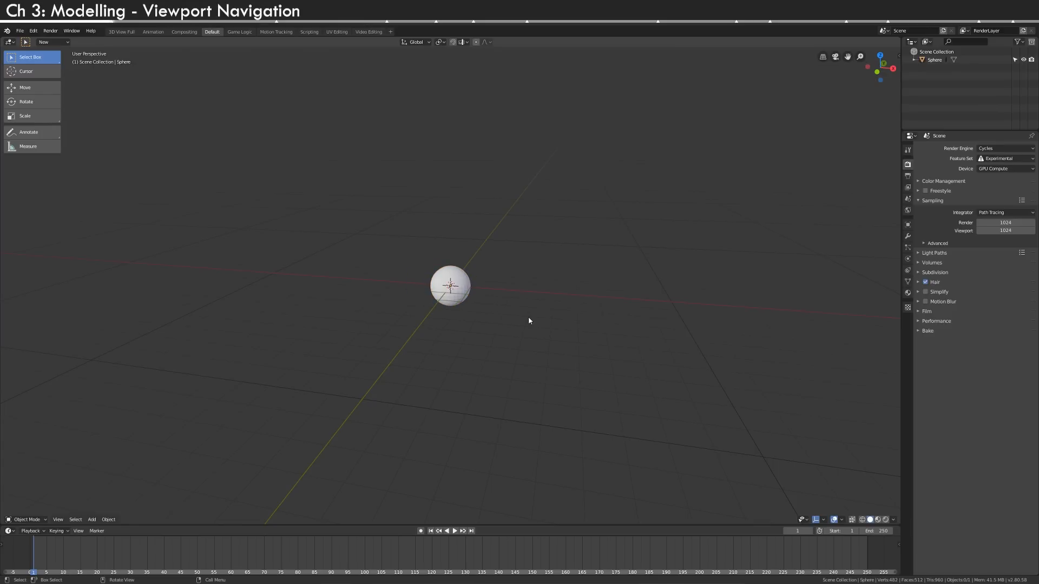
- Select the sphere, inspect it from closer and from another angle, and frame the view on the selection
click(457, 286)
scroll(515, 324, up, 6)
scroll(640, 318, down, 4)
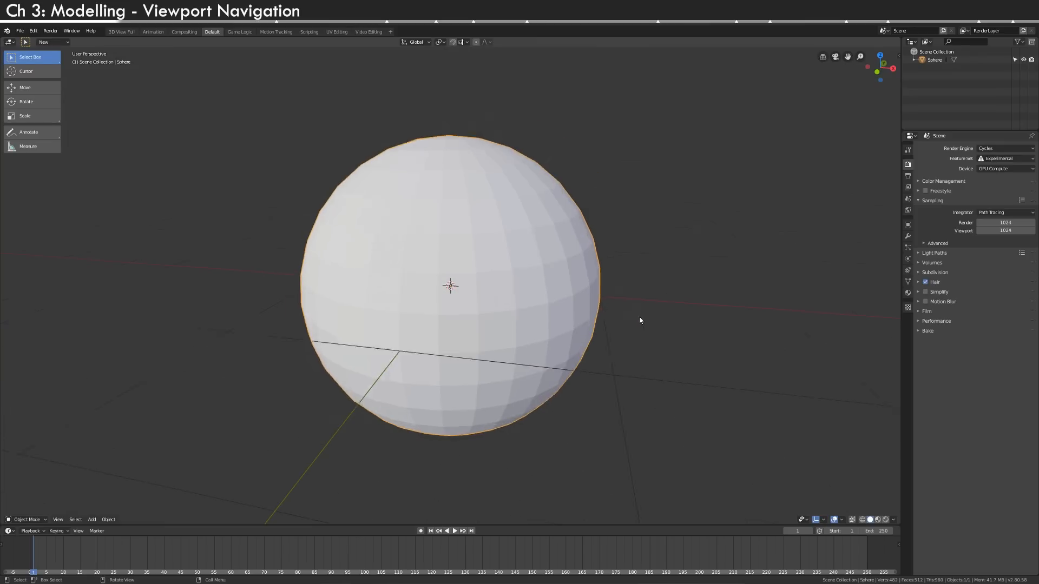
middle_drag(654, 344, 631, 348)
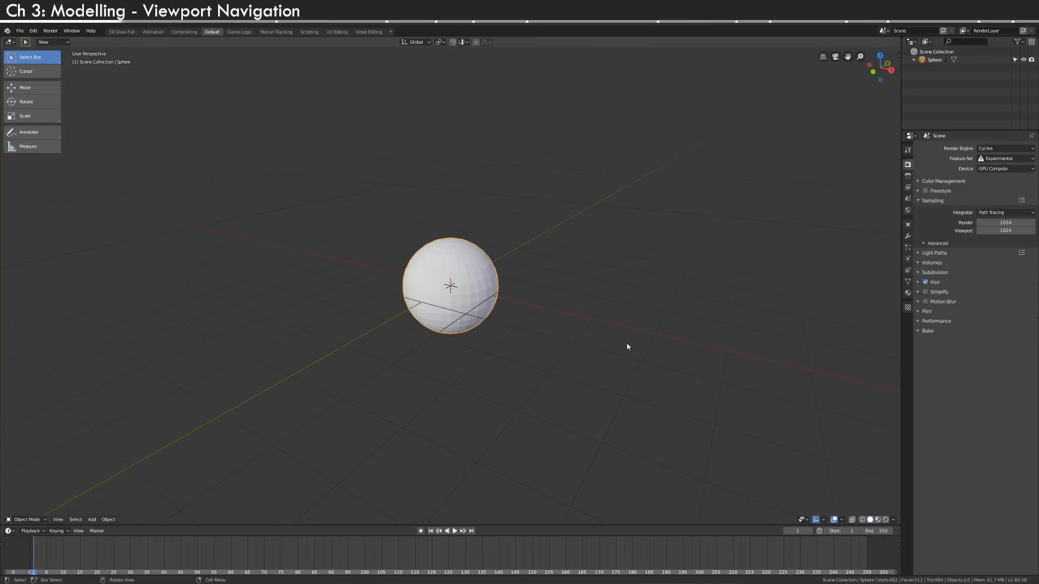
key(grave)
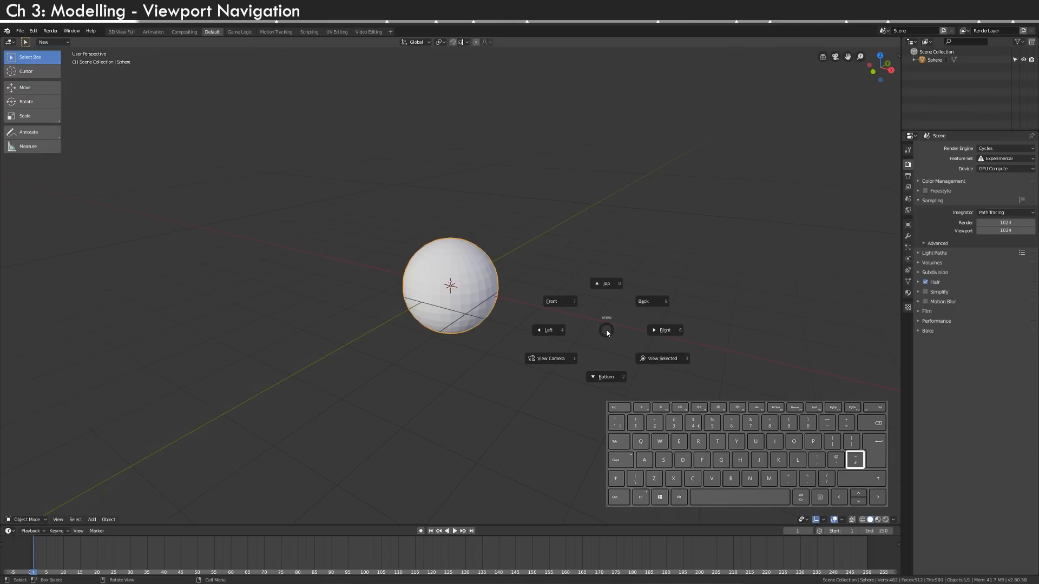
click(661, 362)
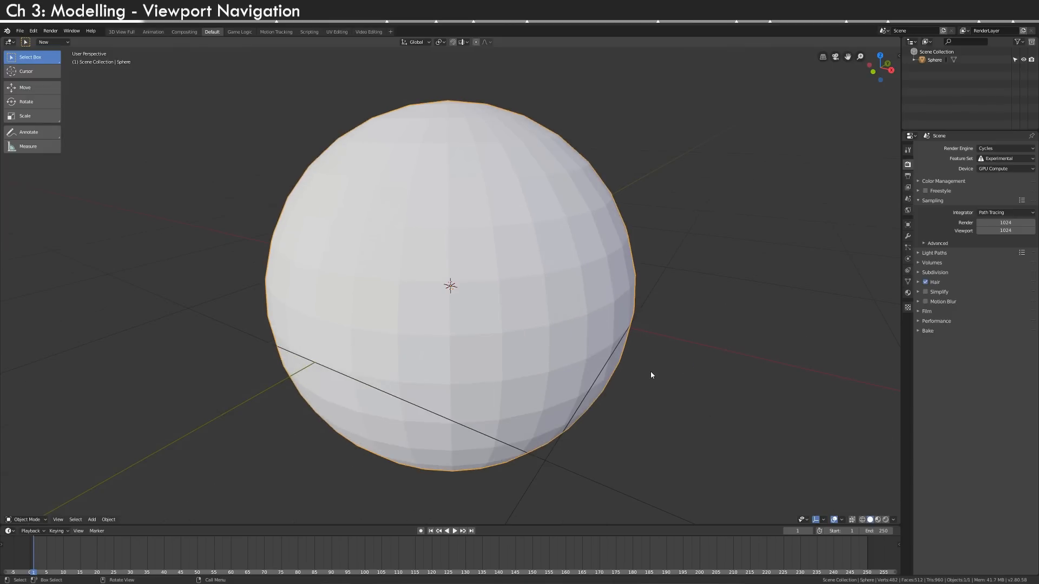
- Orbit, pan and zoom the view around the selected sphere
middle_drag(566, 313, 348, 320)
shift+middle_drag(556, 329, 502, 299)
ctrl+middle_drag(532, 259, 481, 328)
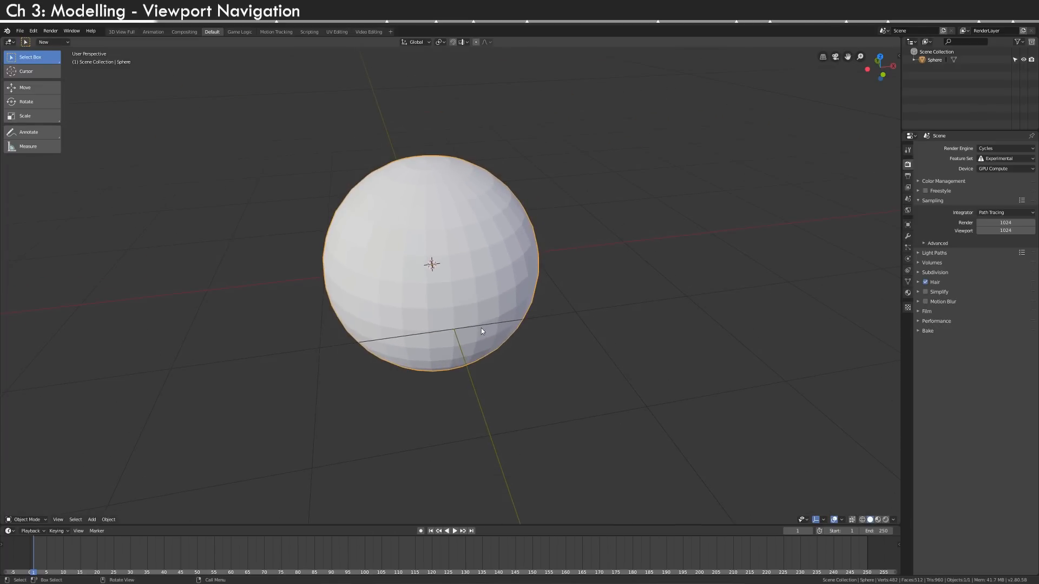
scroll(482, 328, up, 6)
scroll(482, 327, down, 8)
middle_drag(481, 331, 507, 328)
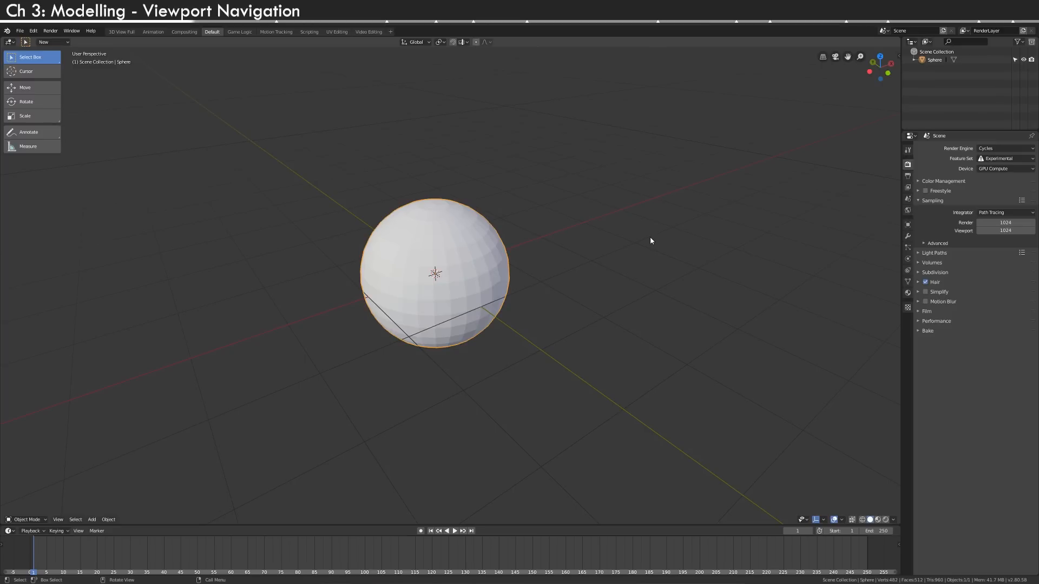
- Look at the sphere in the front, left and right orthographic views
key(grave)
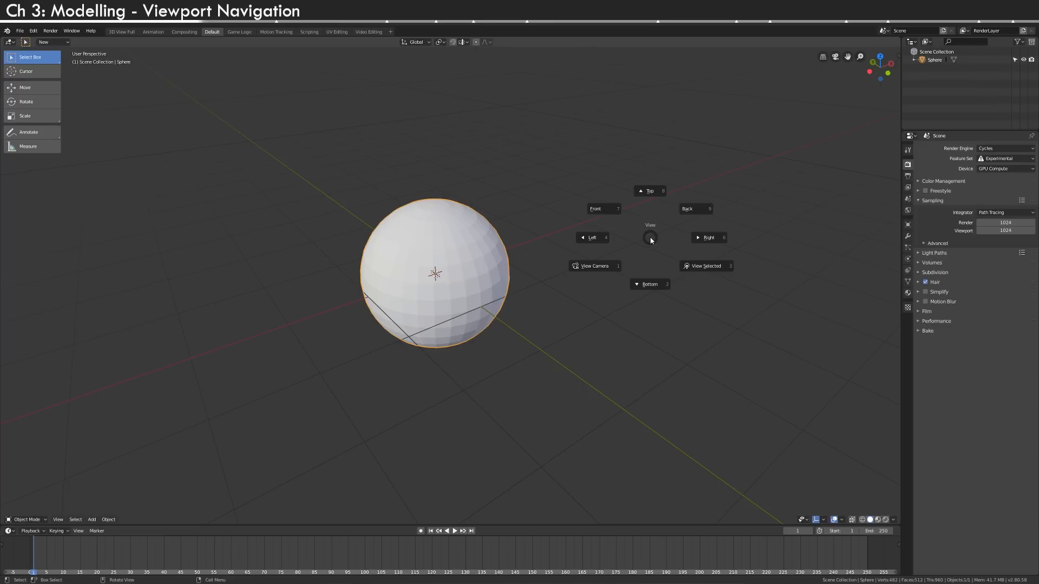
click(605, 211)
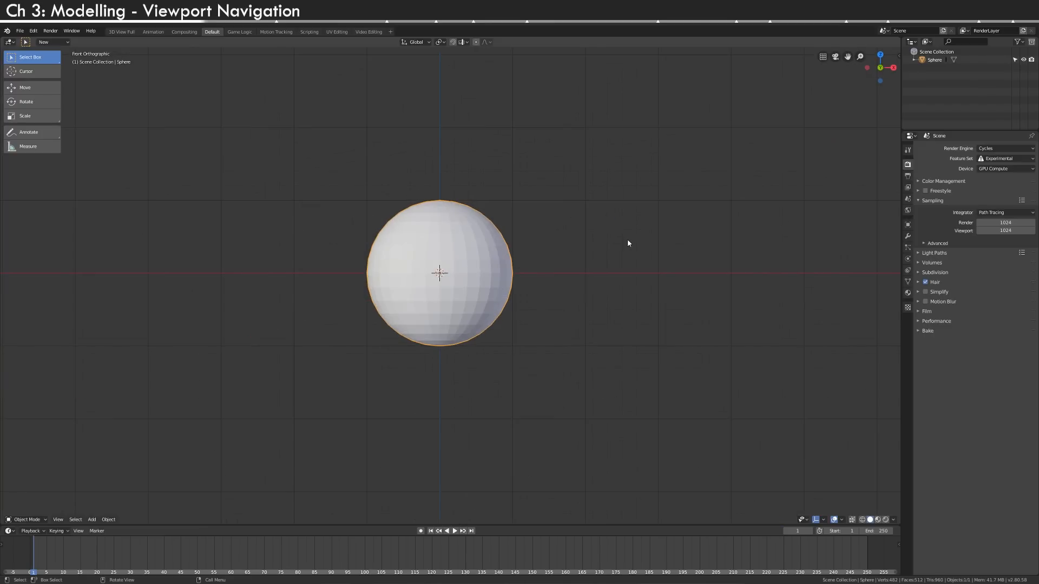
key(grave)
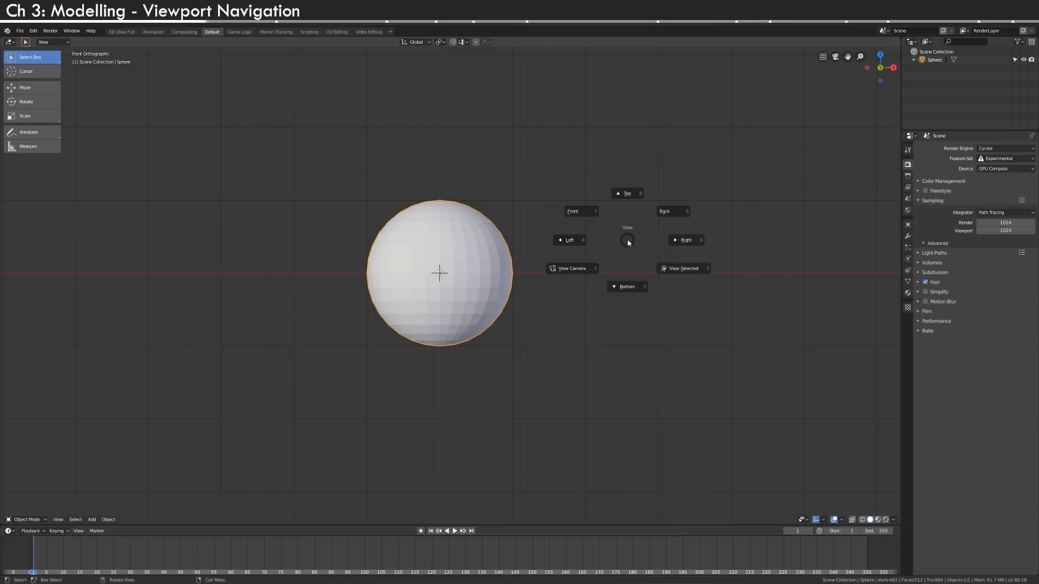
click(577, 242)
key(grave)
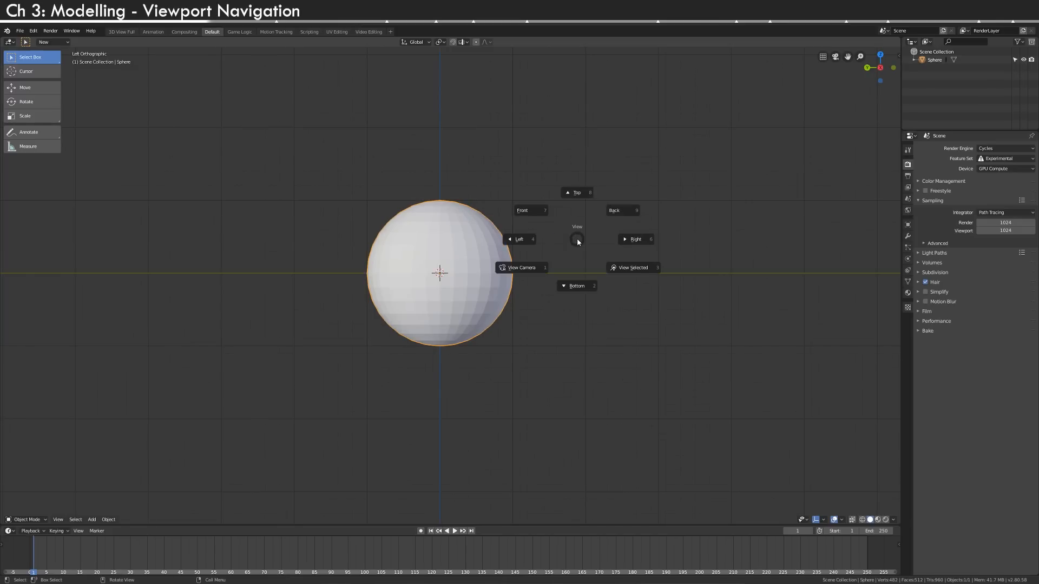
click(628, 243)
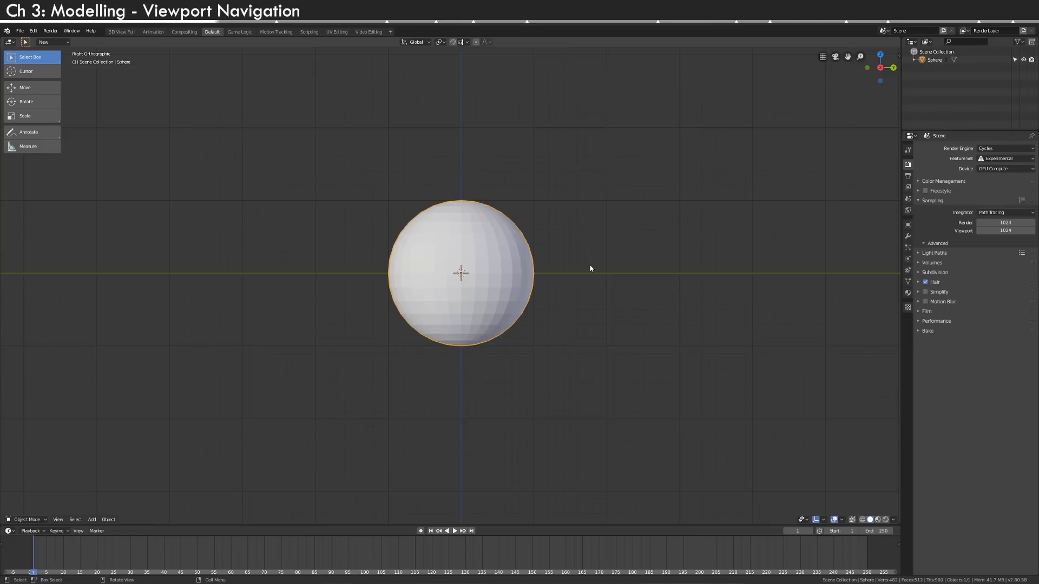
- Cycle through further preset views of the sphere, including front and back orthographic
key(grave)
click(578, 131)
key(grave)
click(431, 202)
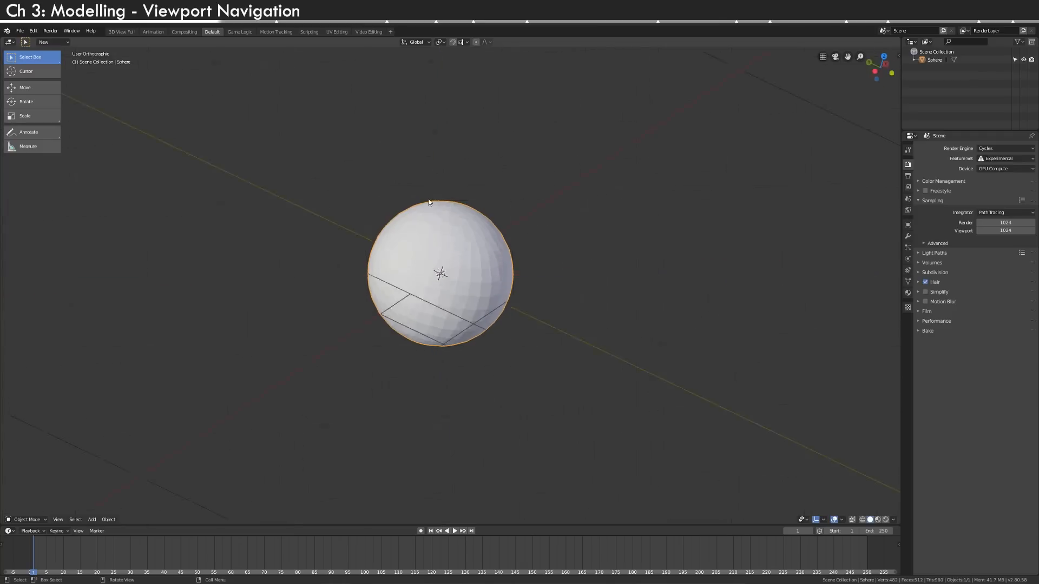
key(grave)
click(468, 145)
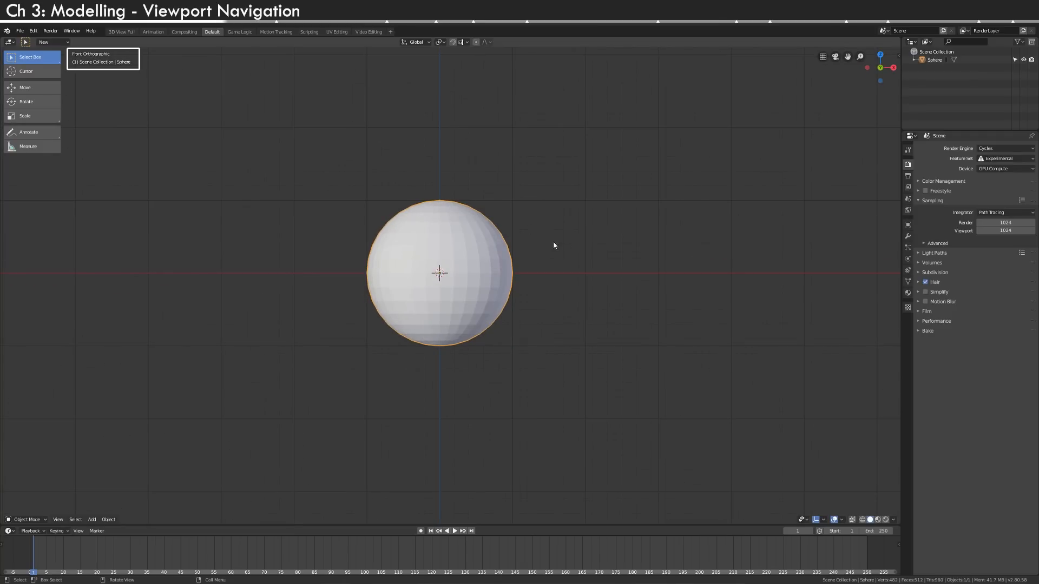
key(grave)
click(698, 244)
key(grave)
click(646, 109)
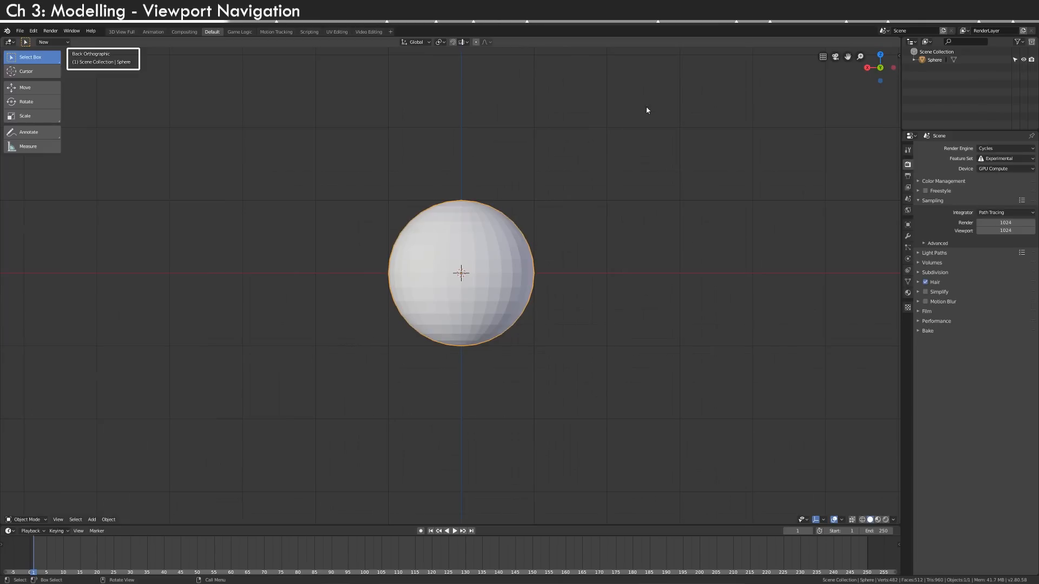
- View the sphere from the front, top, back, left and bottom, and return to an angled perspective view
middle_drag(550, 238, 579, 257)
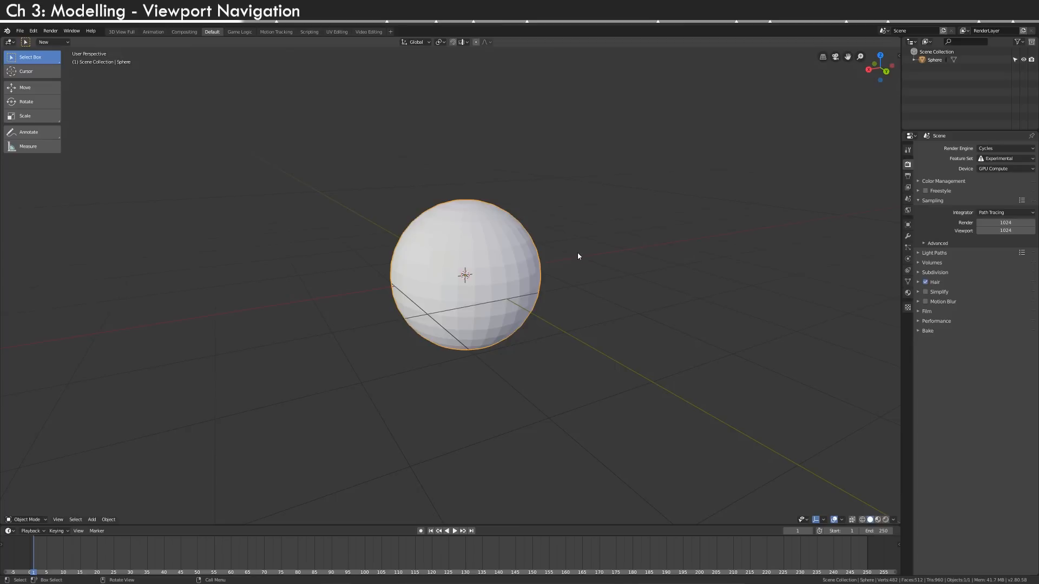
key(KP_1)
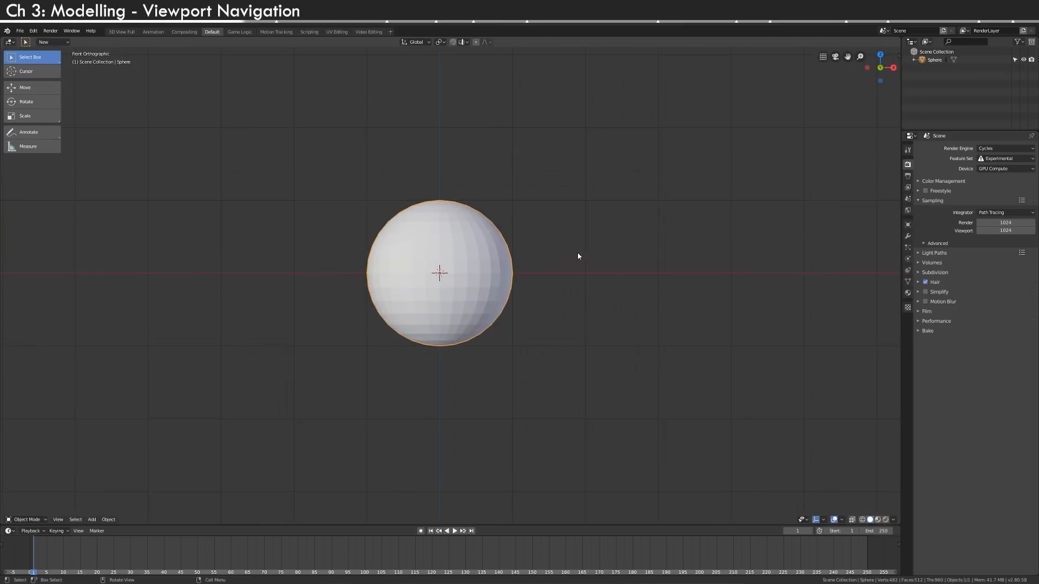
key(KP_7)
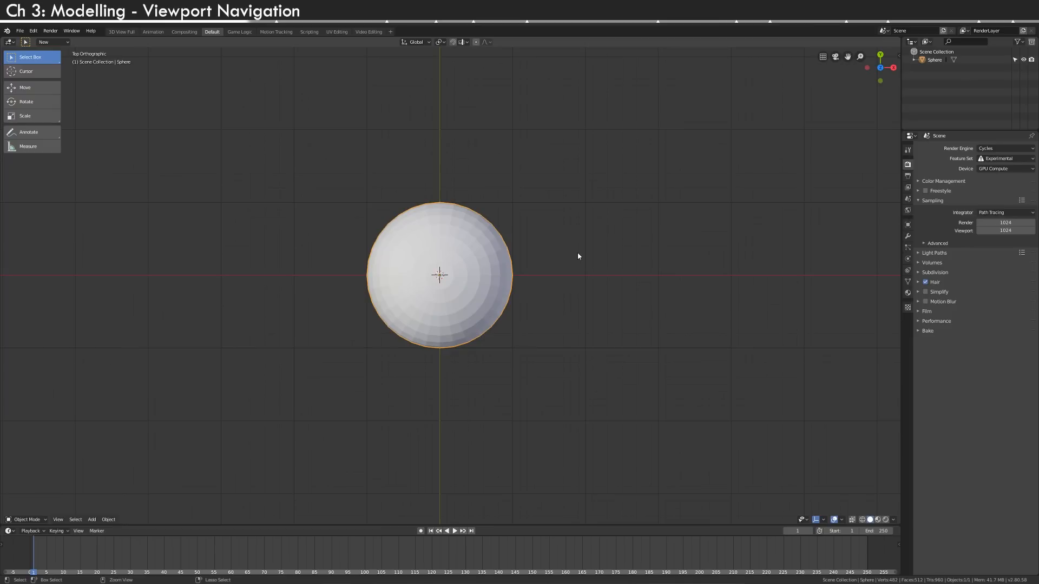
key(ctrl+KP_1)
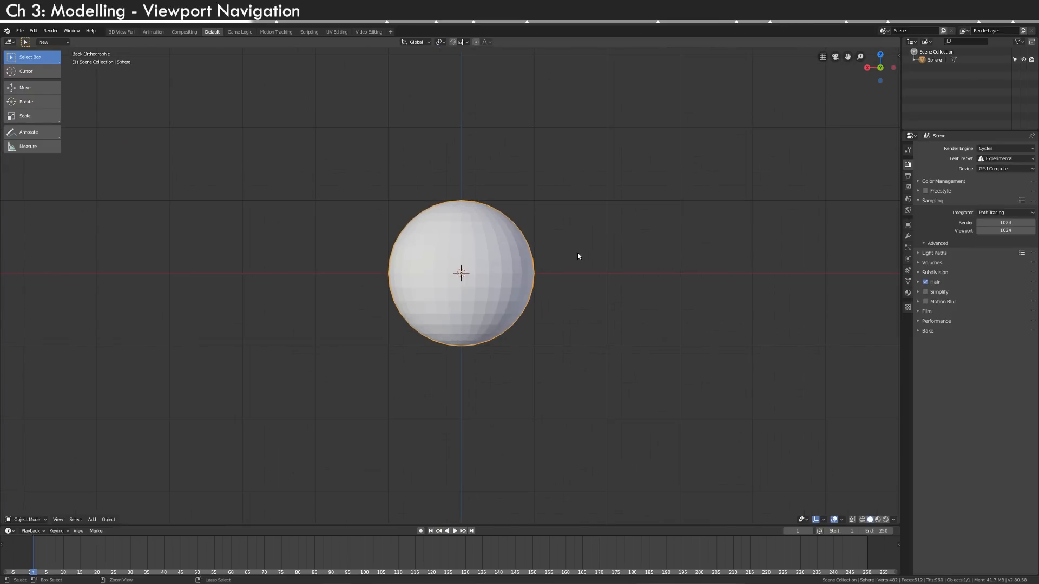
key(ctrl+KP_3)
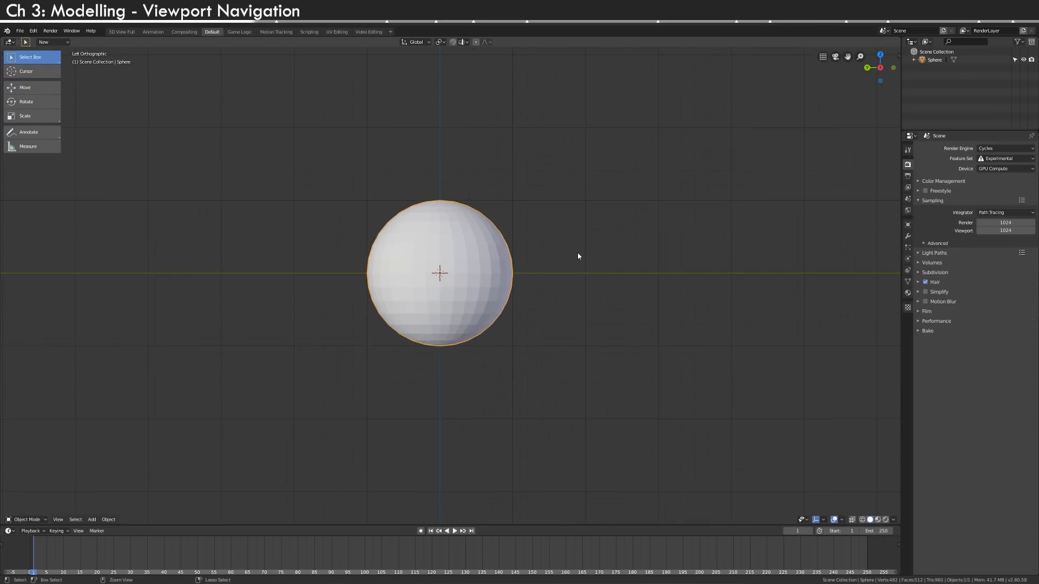
key(ctrl+KP_7)
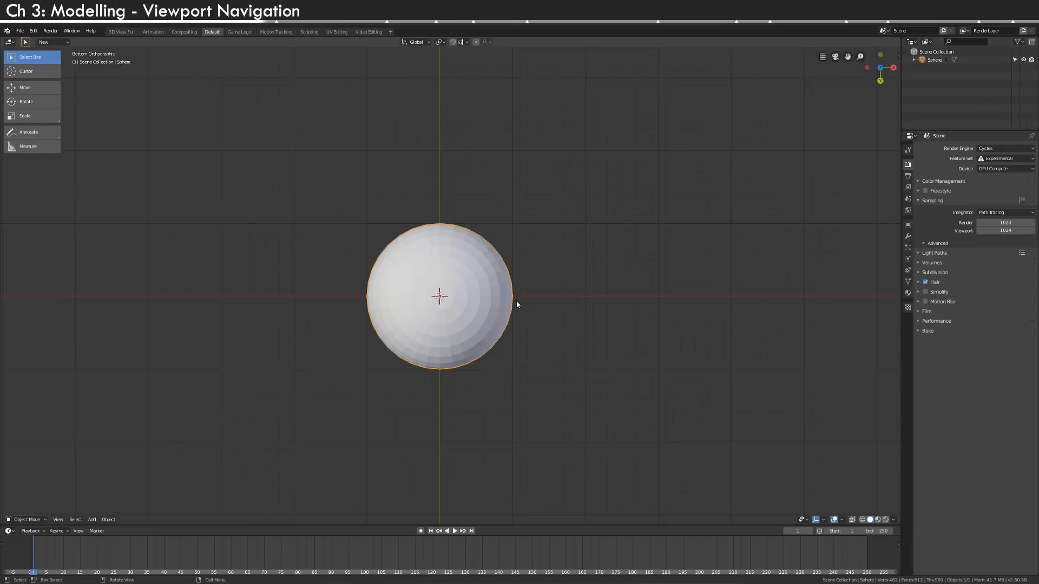
key(KP_1)
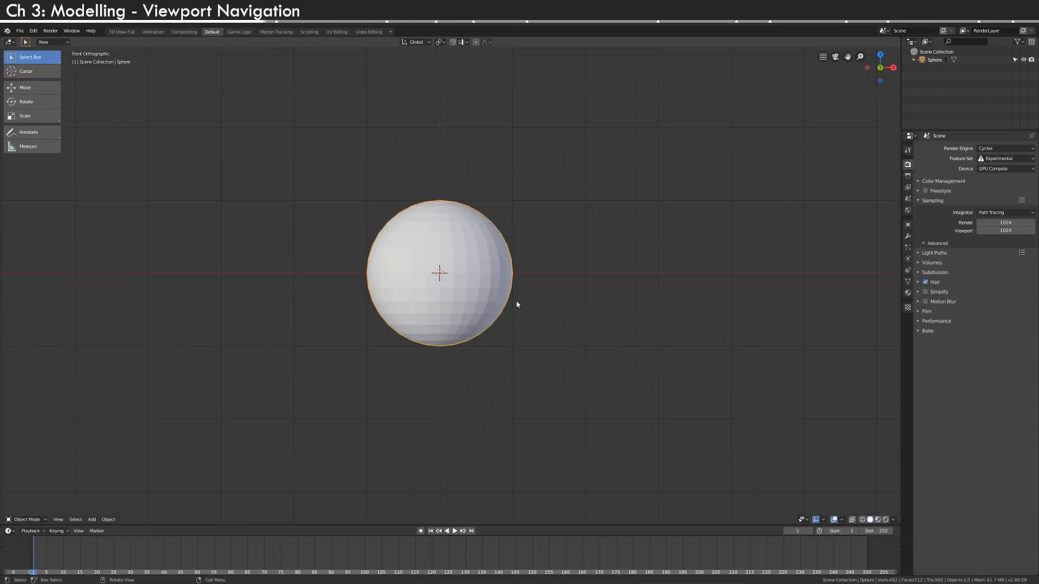
alt+middle_drag(522, 302, 516, 349)
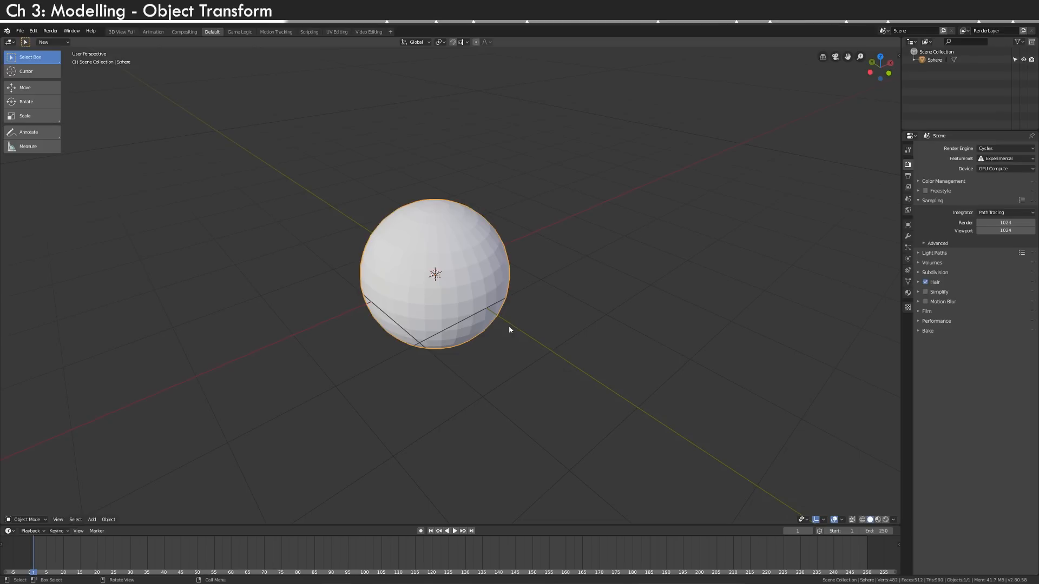
- Hide the viewport's toolbar and bring up the floating tool list
key(t)
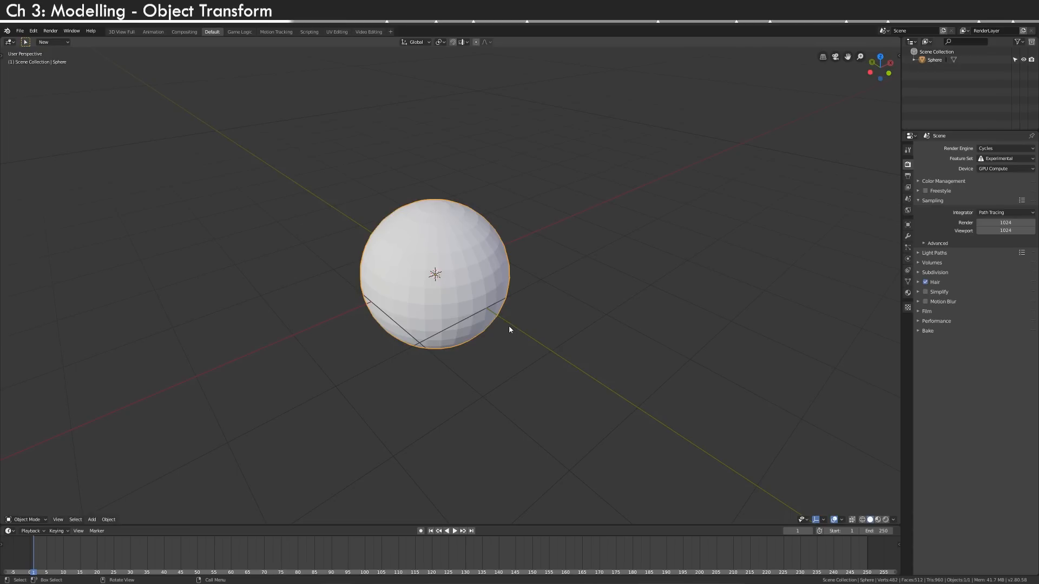
key(shift)
key(shift+space)
- Show the Move, Rotate and Scale object gizmos on the sphere and turn all three off again
click(824, 521)
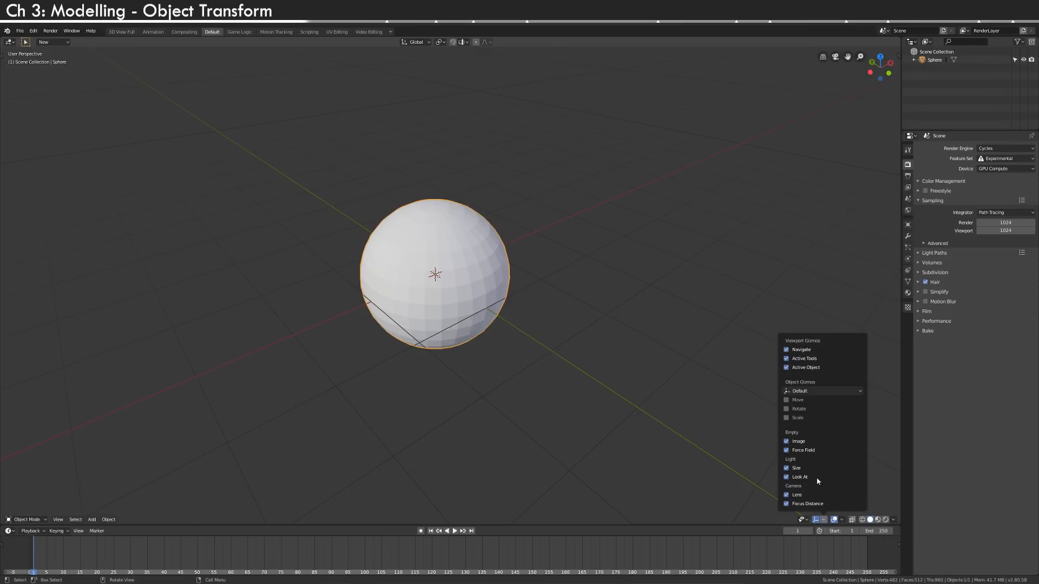
click(799, 401)
click(800, 410)
click(798, 418)
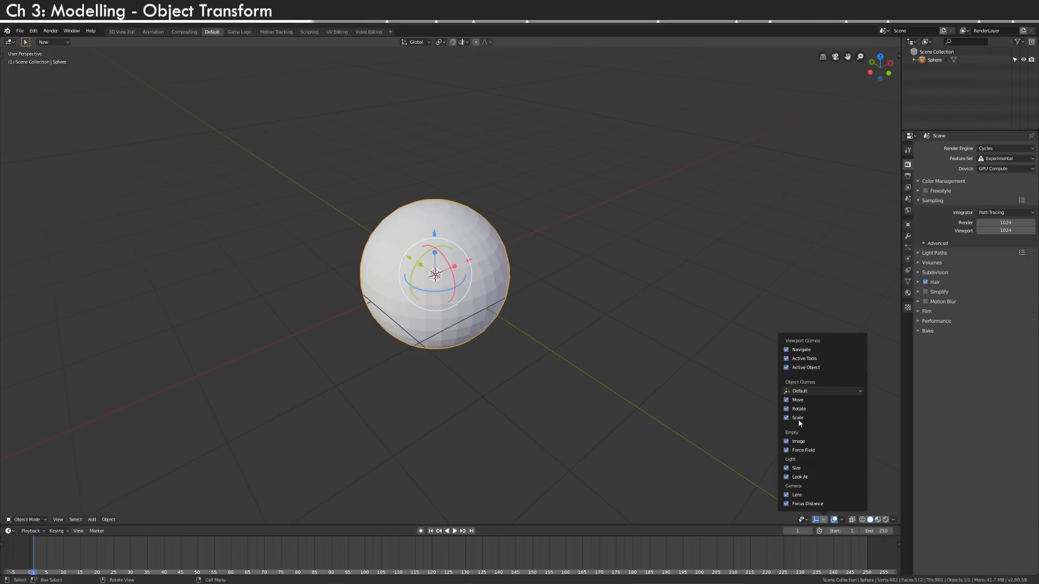
click(796, 401)
click(796, 410)
click(798, 419)
- Rotate the sphere 90° around the global X axis with the Rotate tool's gizmo, and show its transform values
key(shift+space)
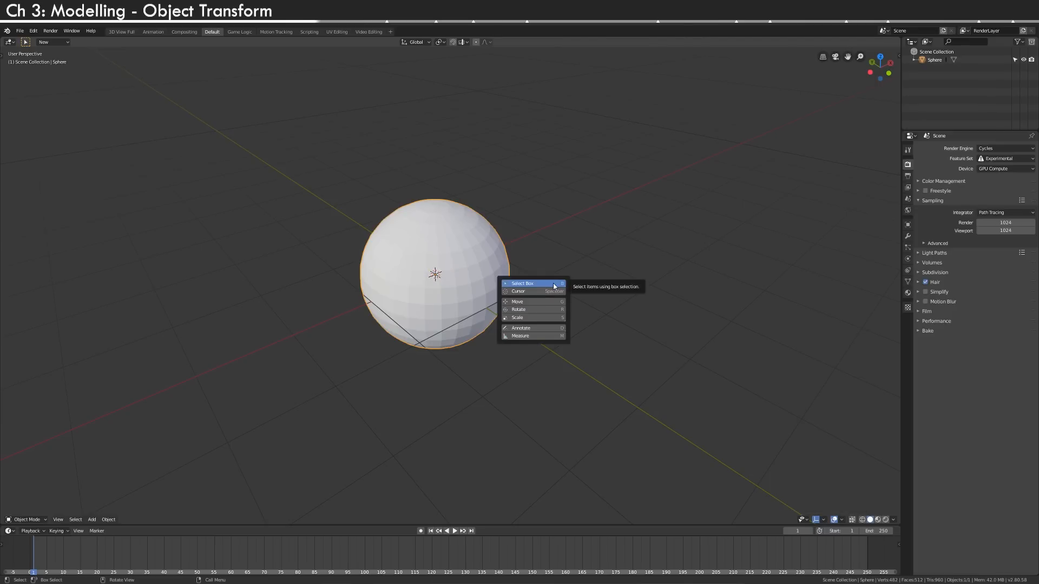
click(554, 312)
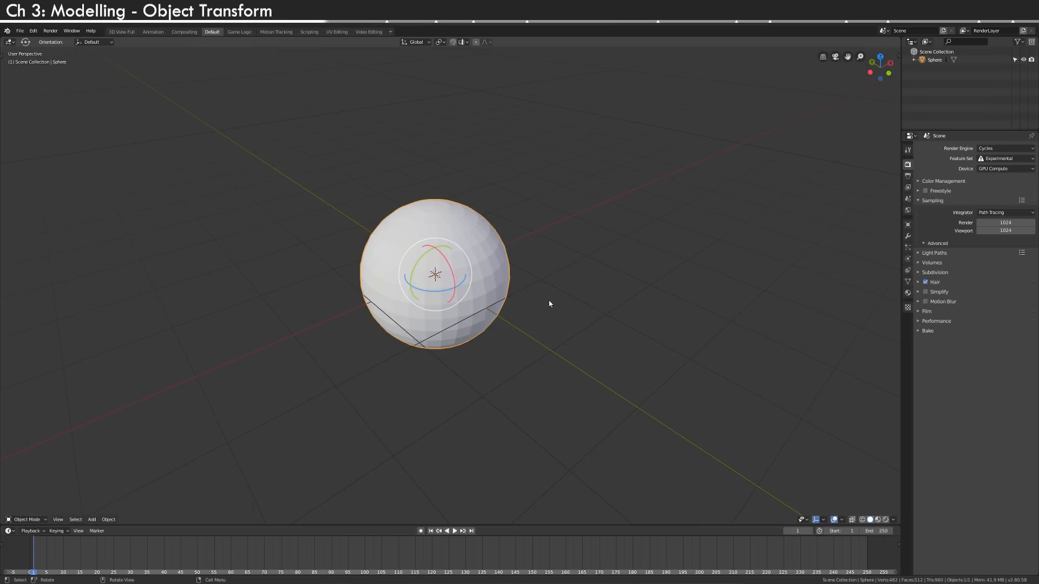
drag(432, 249, 50, 363)
drag(453, 272, 461, 295)
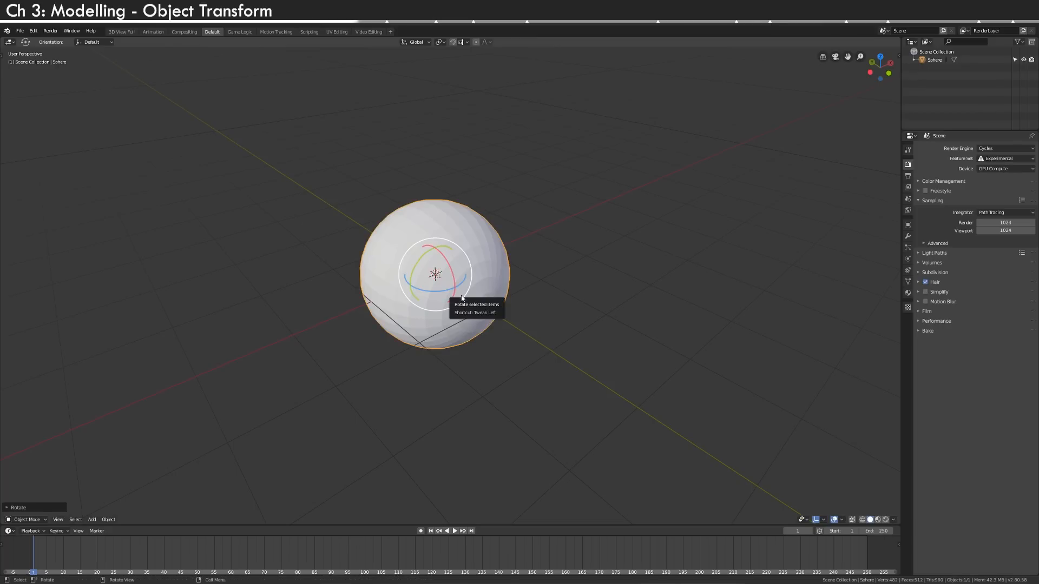
drag(445, 260, 466, 267)
text(90)
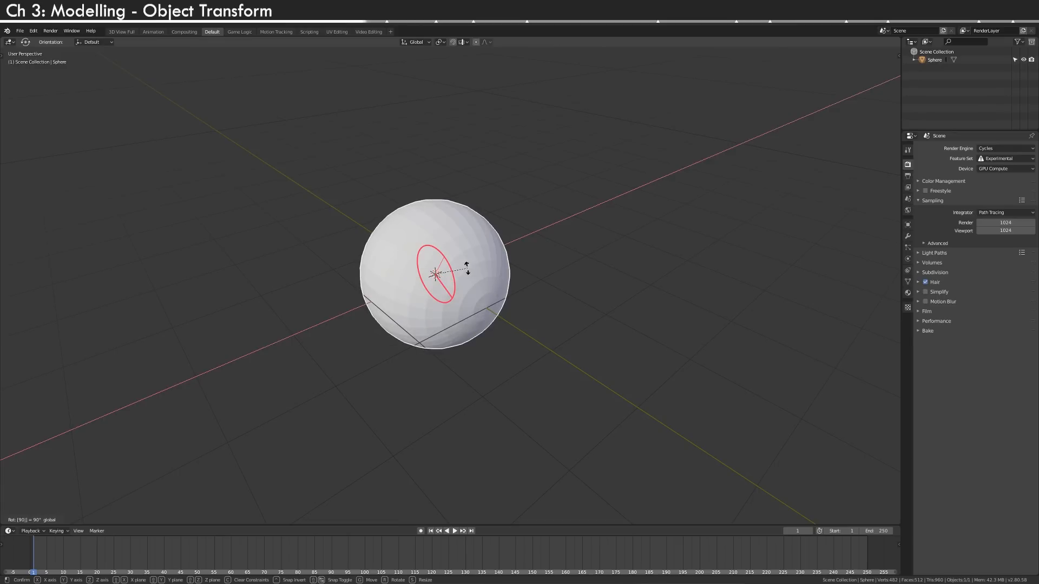
drag(467, 267, 468, 268)
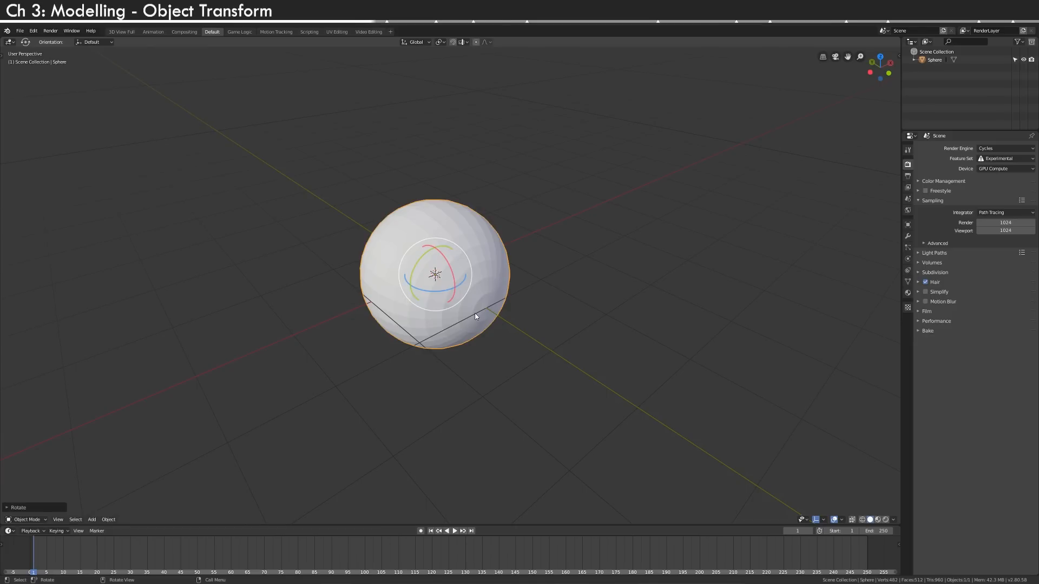
key(n)
drag(860, 105, 841, 105)
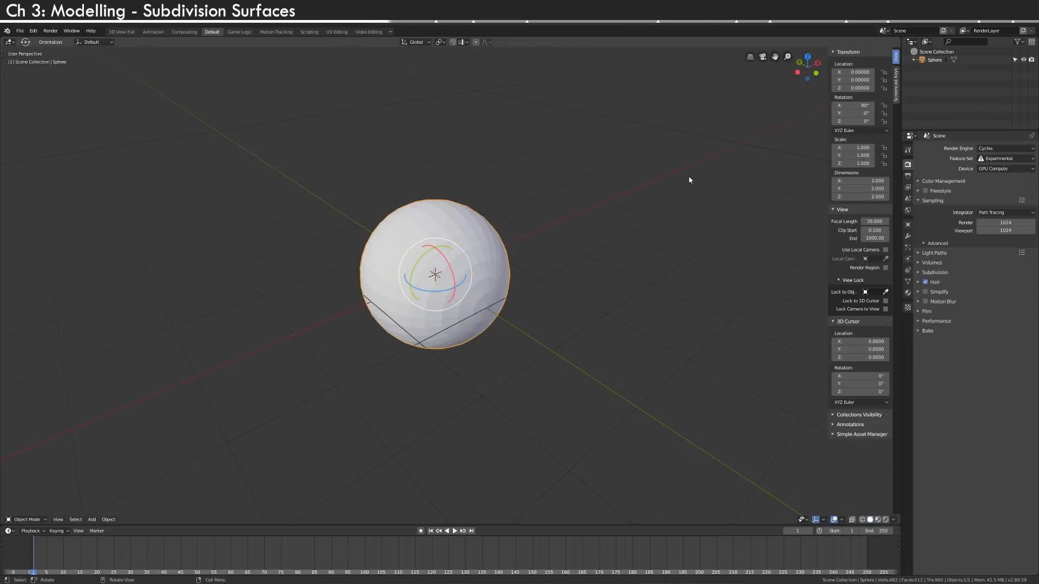
- Add a Subdivision Surface modifier to the sphere from the modifier list and remove it again
key(w)
click(908, 236)
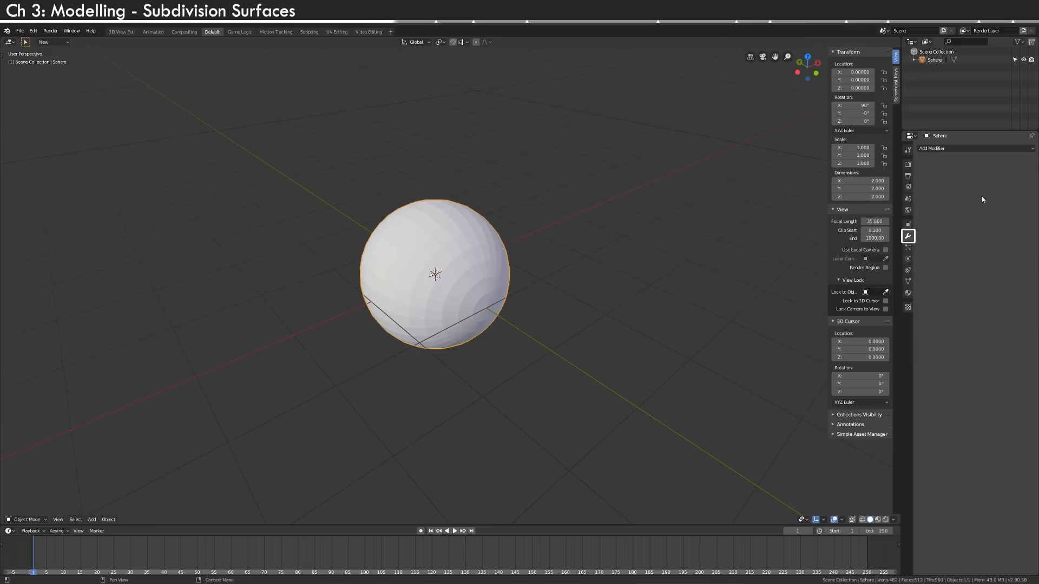
click(963, 148)
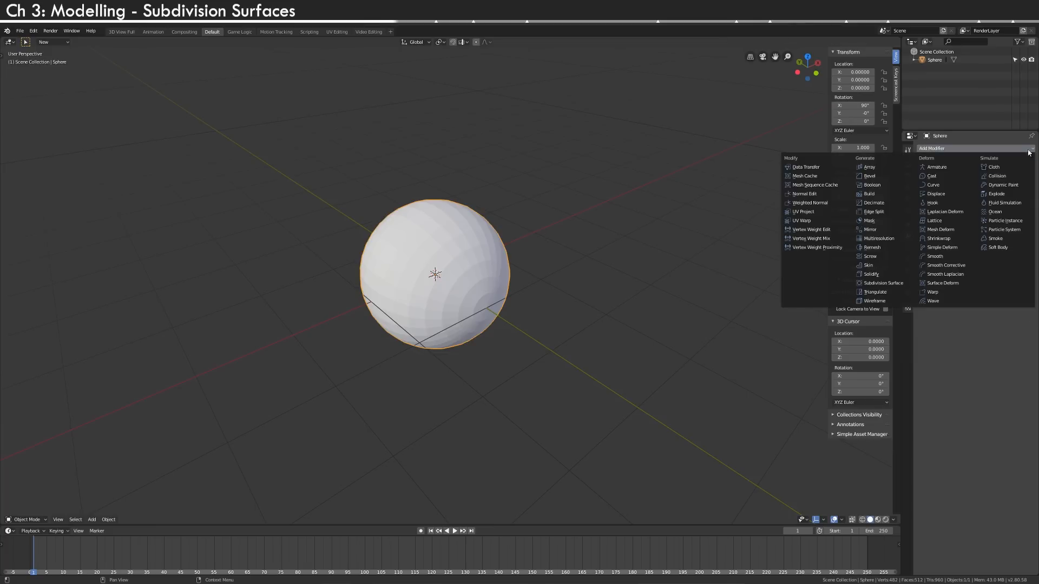
click(908, 287)
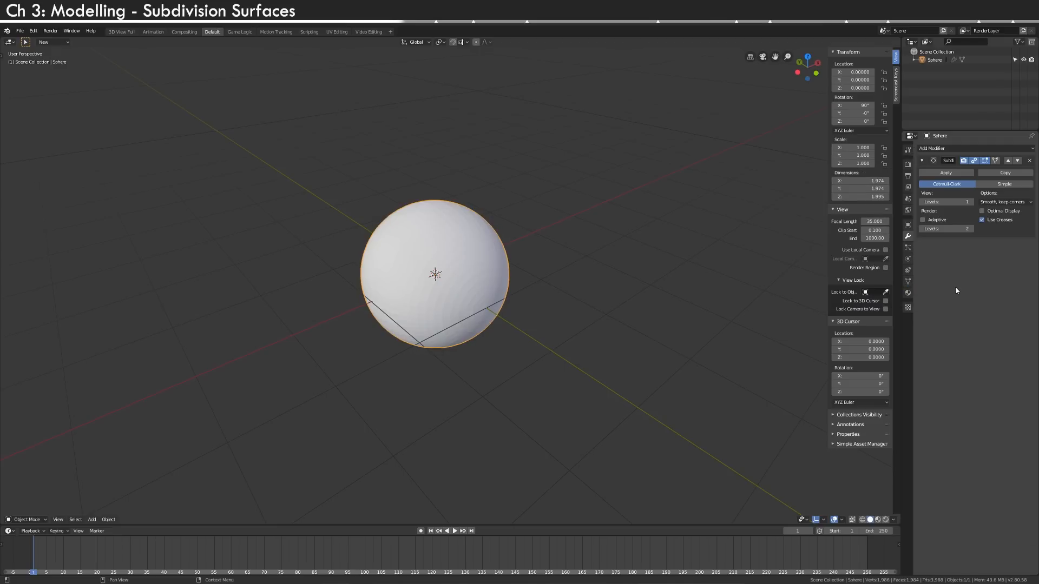
click(1030, 161)
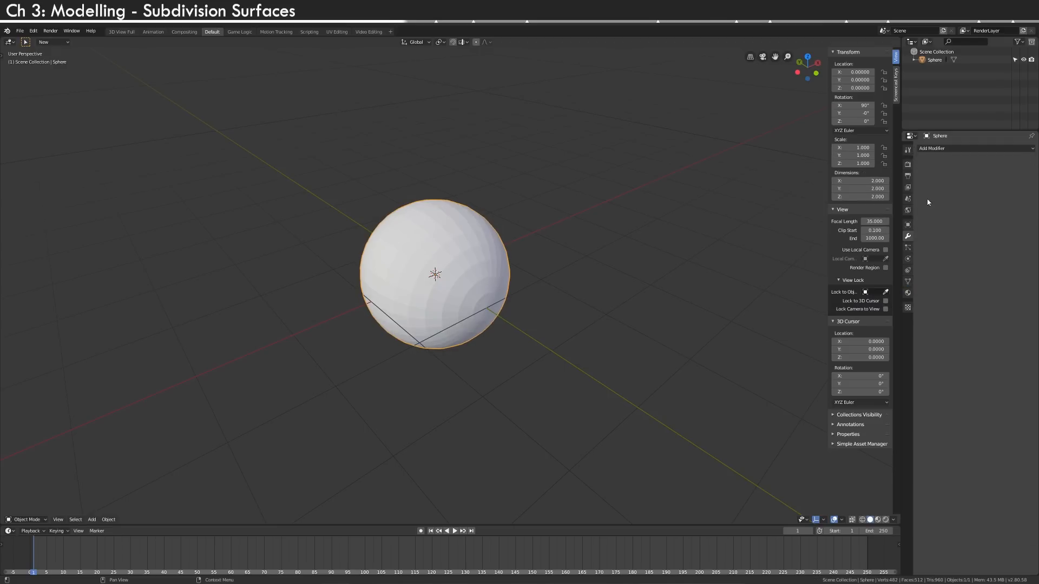
- Give the sphere a subdivision surface, try viewport levels up to 5, and settle on level 1
key(ctrl)
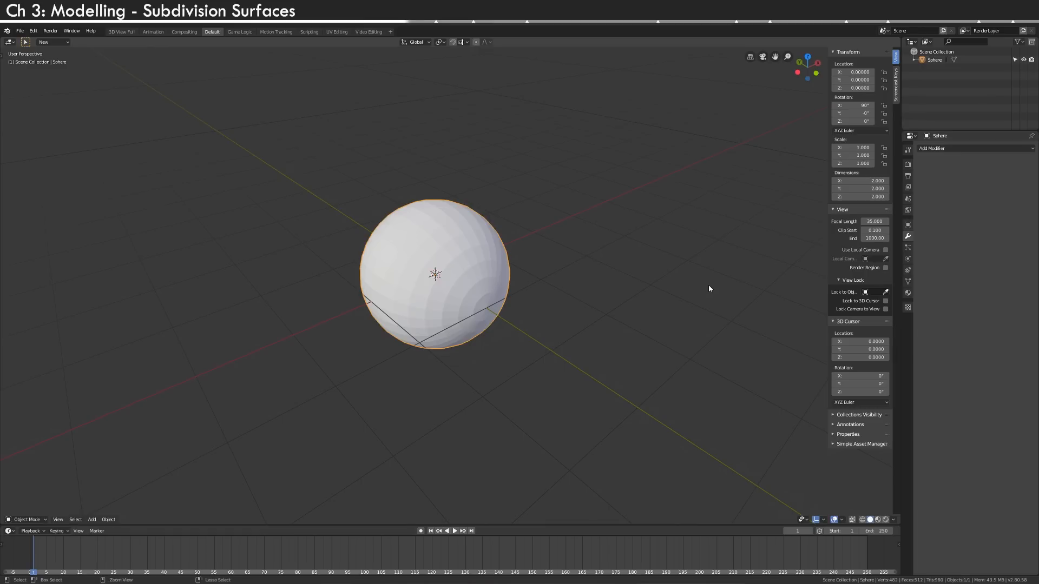
key(ctrl+1)
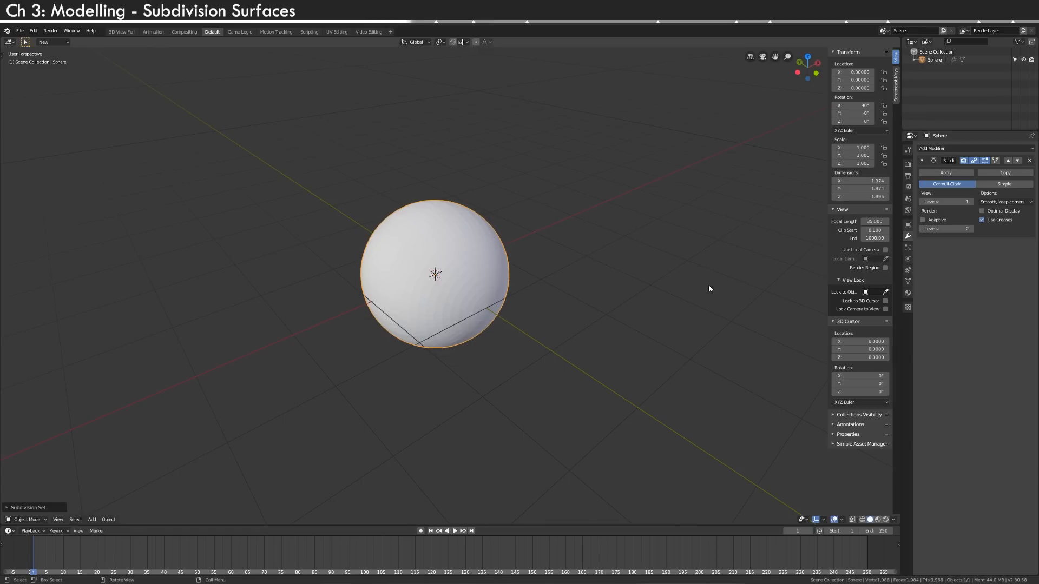
key(ctrl+2)
key(ctrl+3)
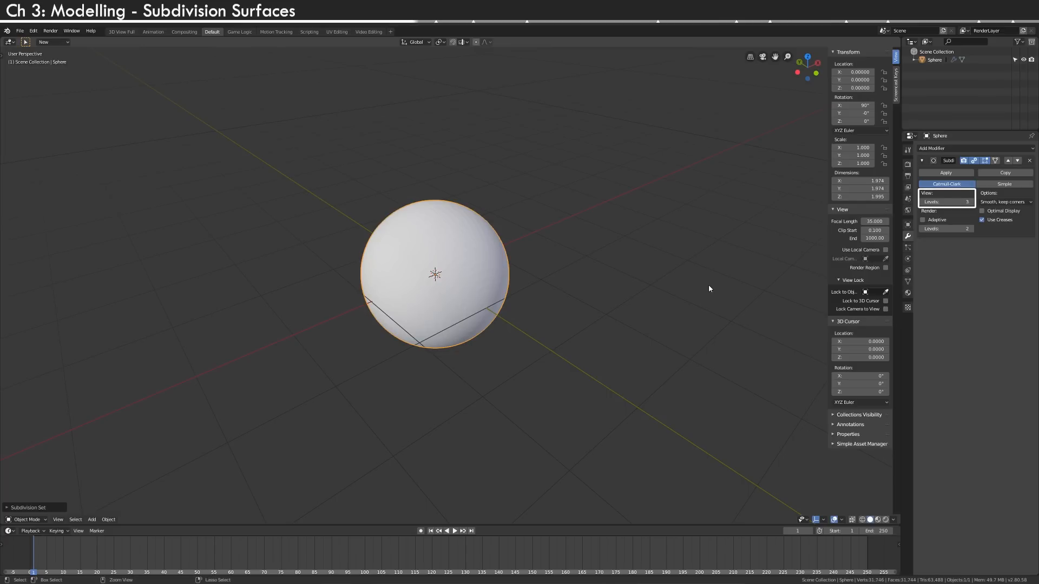
key(ctrl+4)
key(ctrl+5)
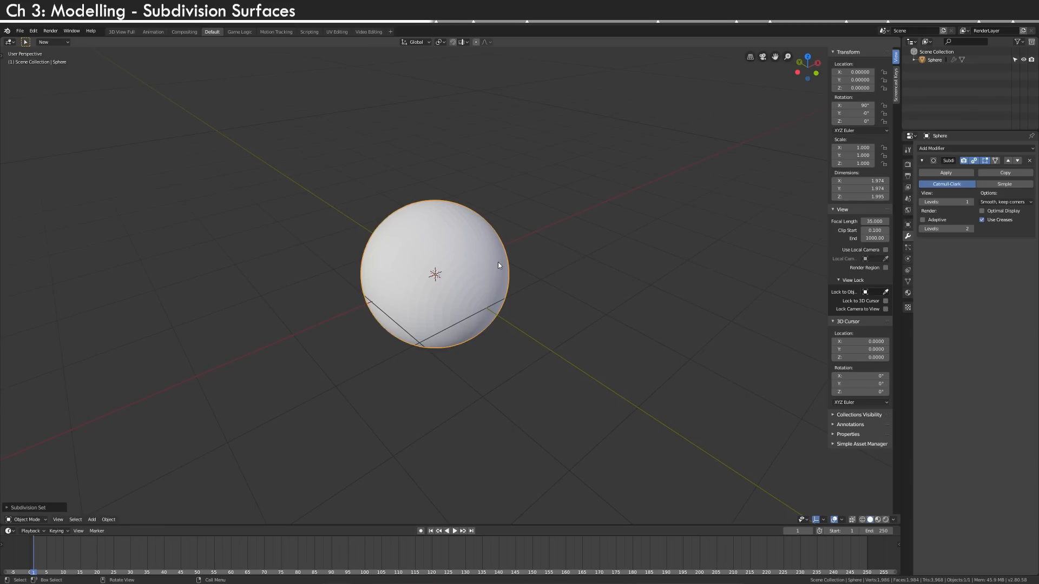
- Shade the sphere smooth and duplicate it in place at the original's position
right_click(498, 265)
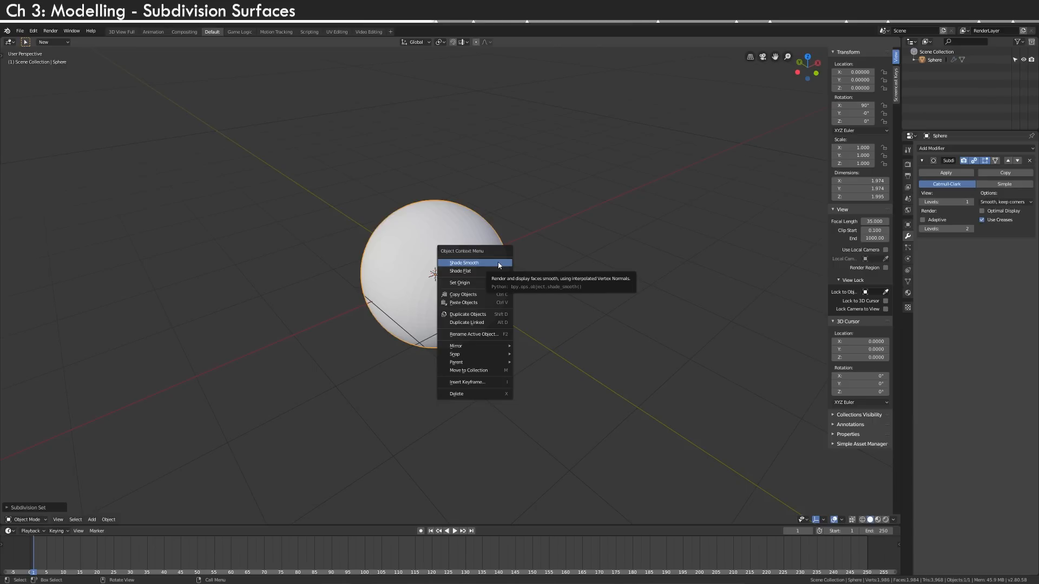
click(498, 265)
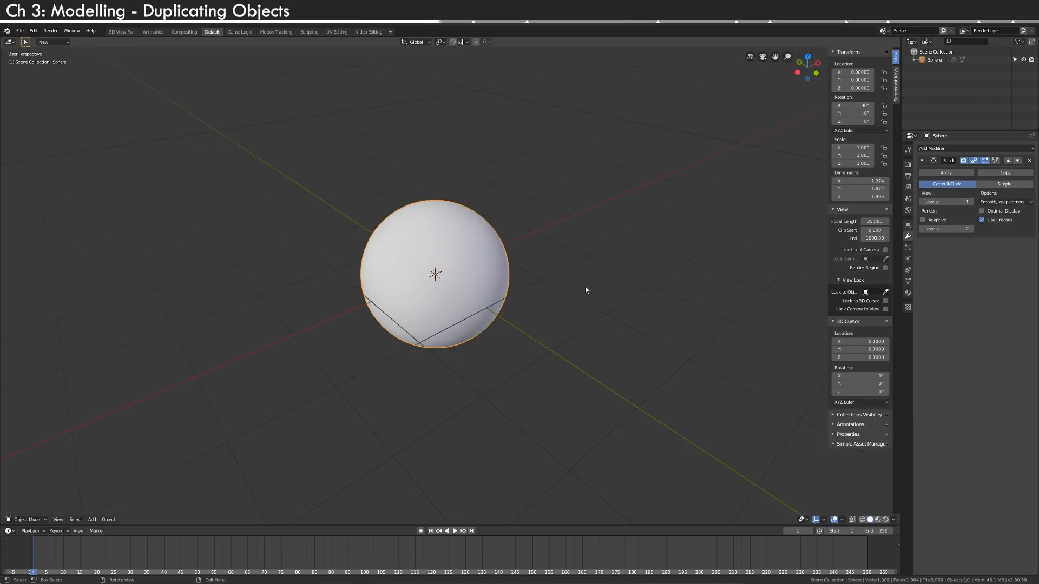
right_click(458, 266)
key(shift+d)
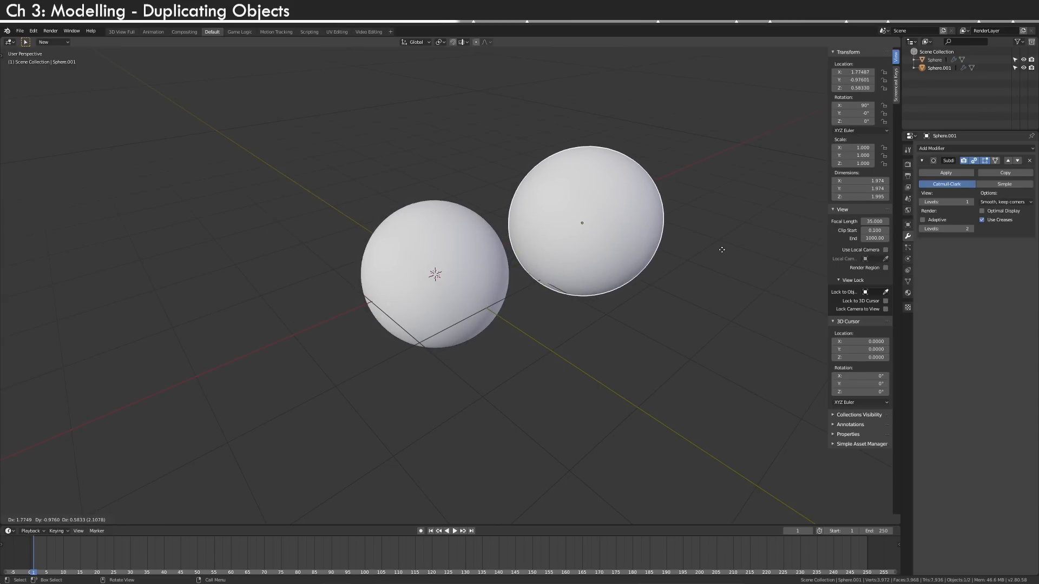
key(Escape)
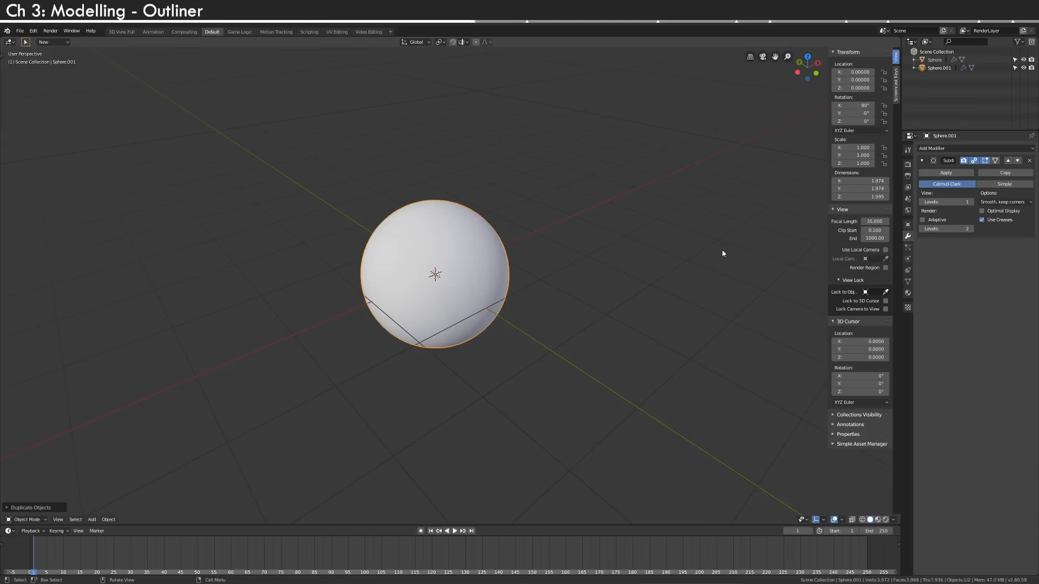
- Rename the original sphere as cornea and its duplicate as iris
double_click(932, 60)
text(cornea)
key(Return)
double_click(942, 61)
text(iris)
key(Return)
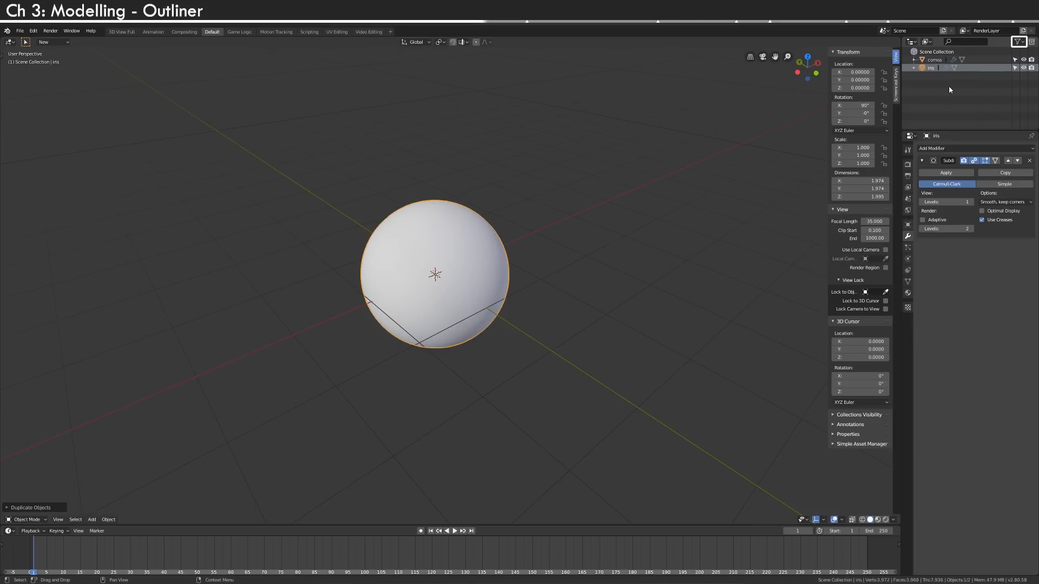
- Select the cornea sphere and hide it in the viewport
click(1015, 44)
click(935, 59)
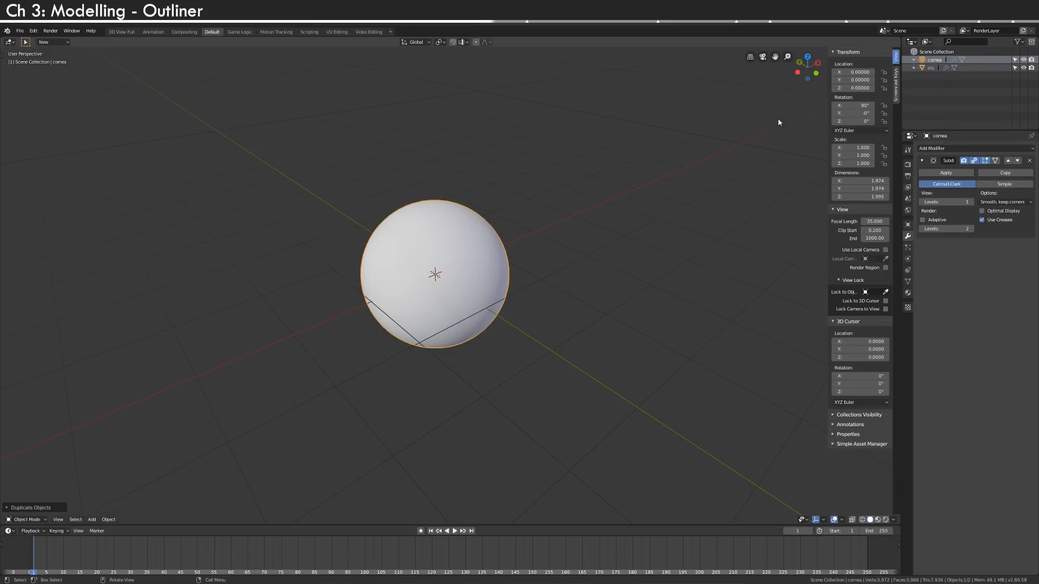
key(h)
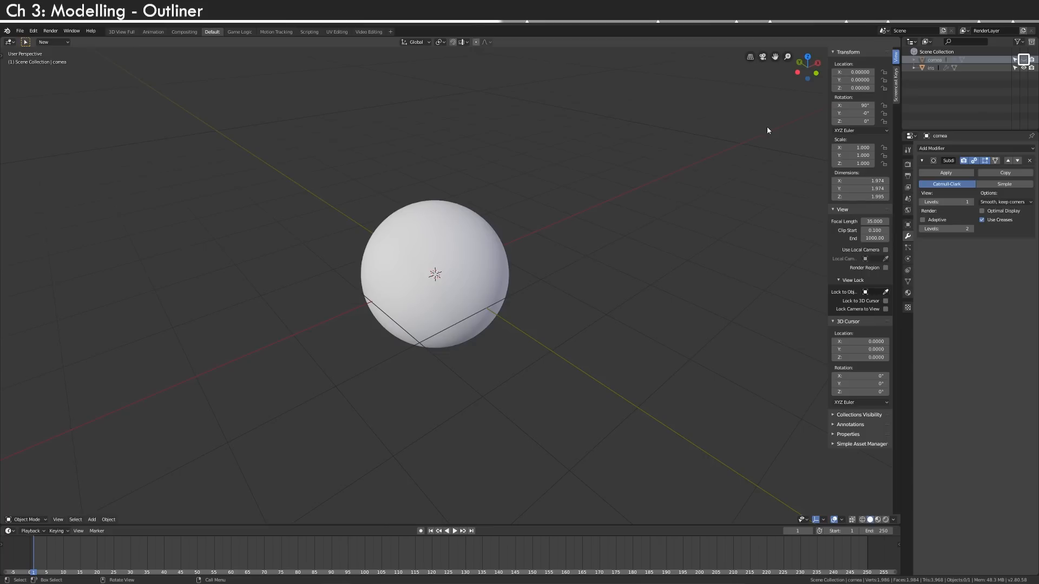
- Try moving the iris sphere freely and disabling its selectability, restoring both
click(932, 68)
key(g)
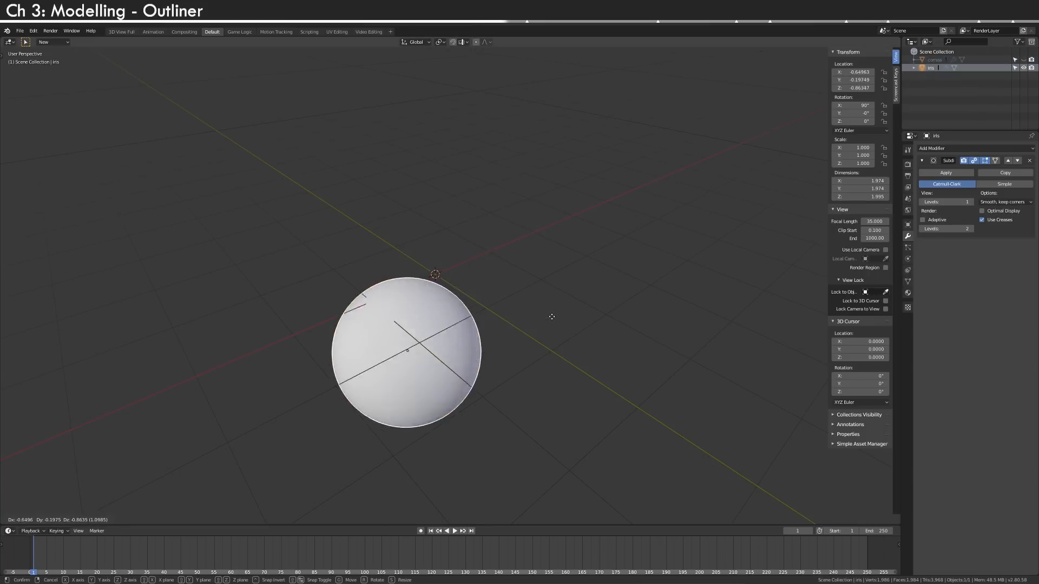
right_click(666, 239)
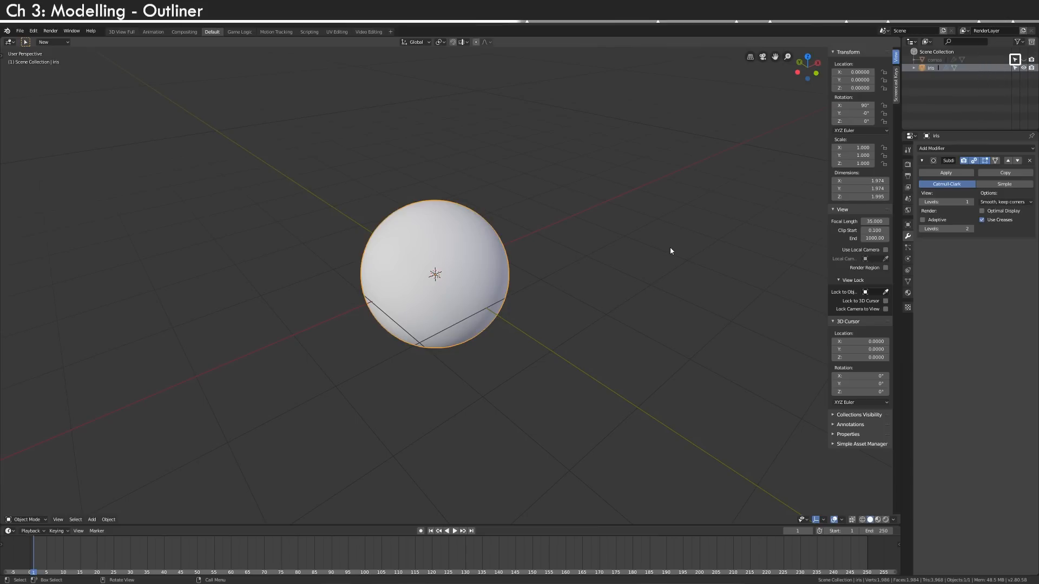
click(1015, 67)
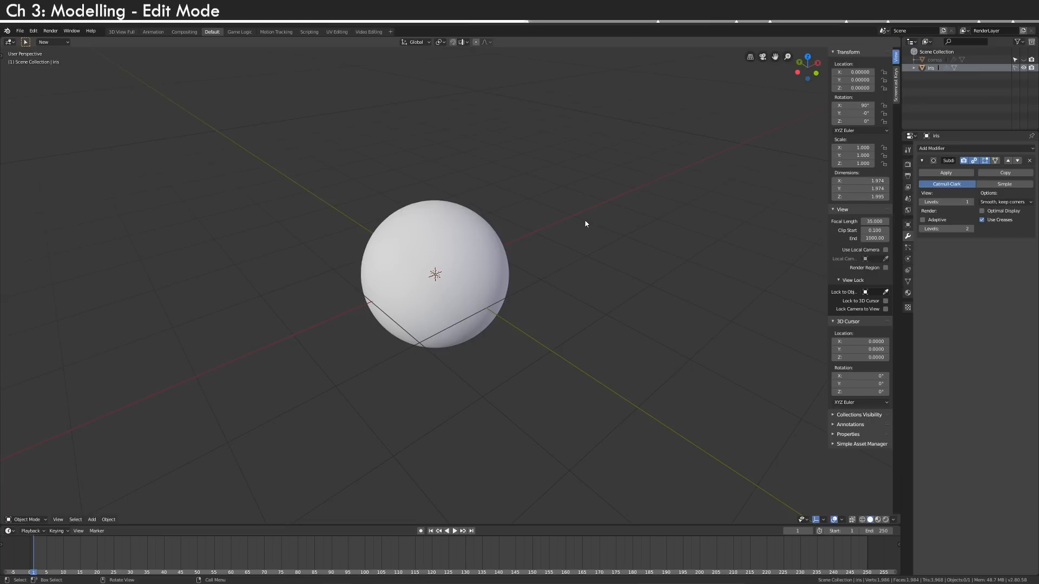
click(1015, 68)
- Select the iris sphere and put it into Edit Mode, practising the switch to and from Object Mode
click(471, 288)
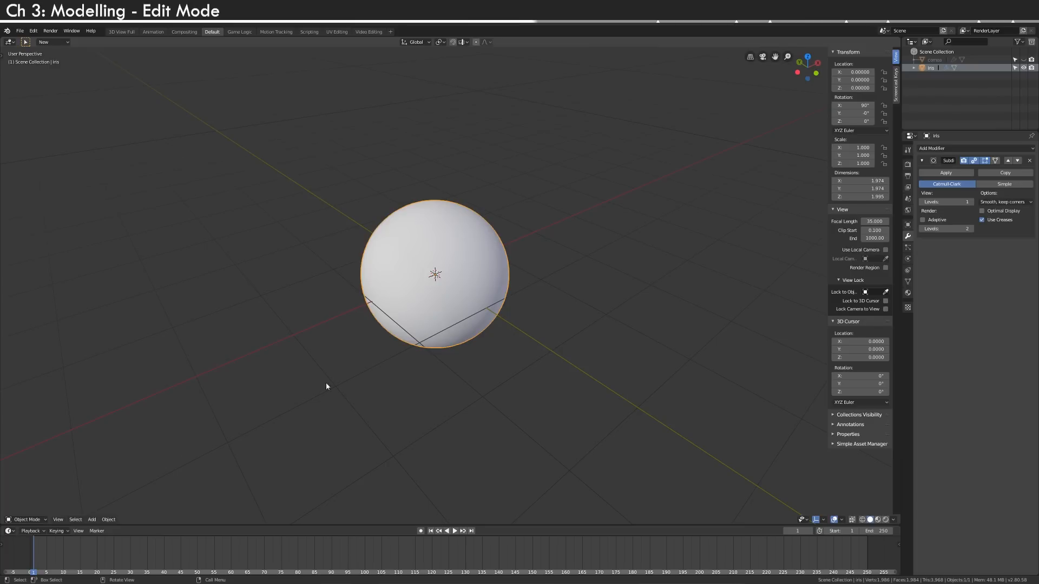
click(32, 521)
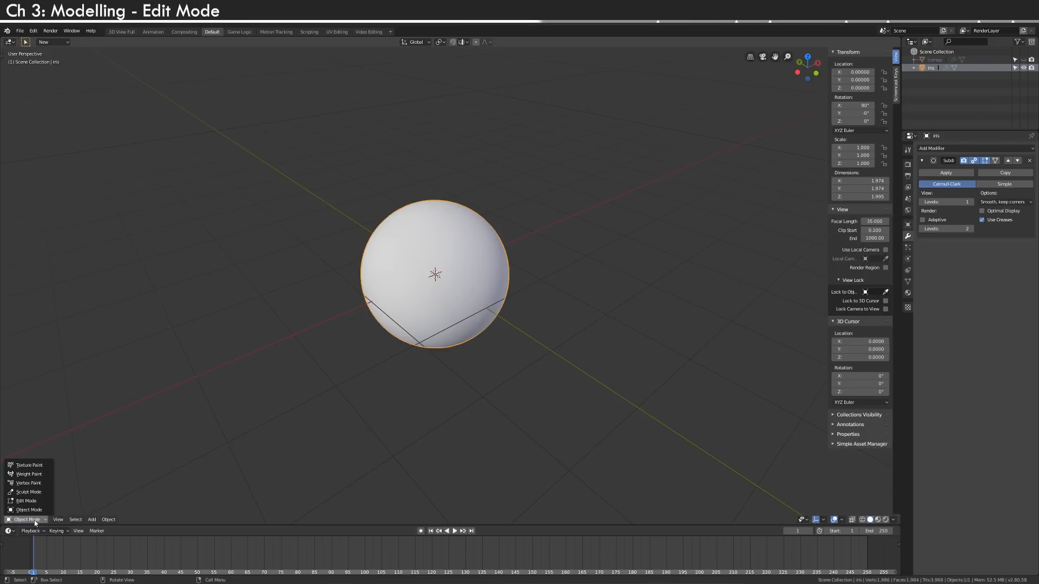
click(34, 501)
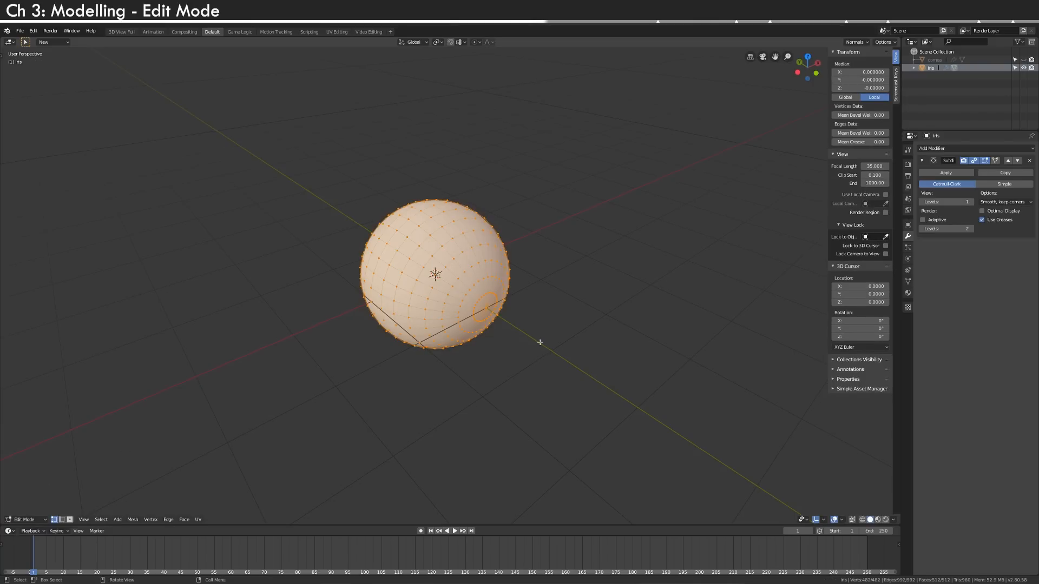
key(Tab)
key(Tab)
key(Tab)
key(Tab)
- Show the toolbar and compare the tools offered in Edit Mode and Object Mode, ending in Edit Mode
key(t)
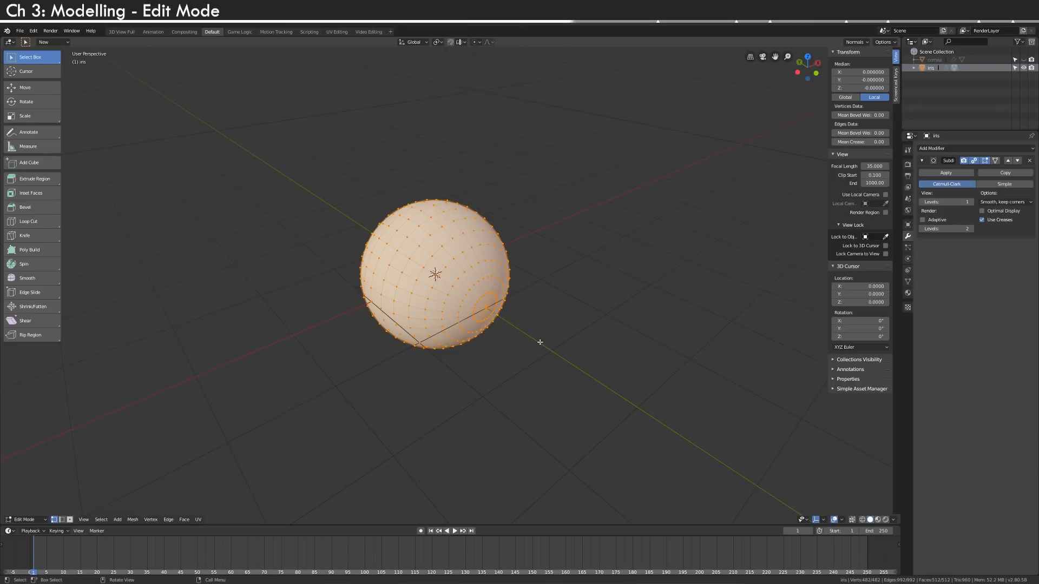
key(Tab)
key(Tab)
key(Tab)
key(Tab)
- Practise selecting and deselecting the whole iris mesh, leave it deselected, and switch to edge select mode
key(alt+a)
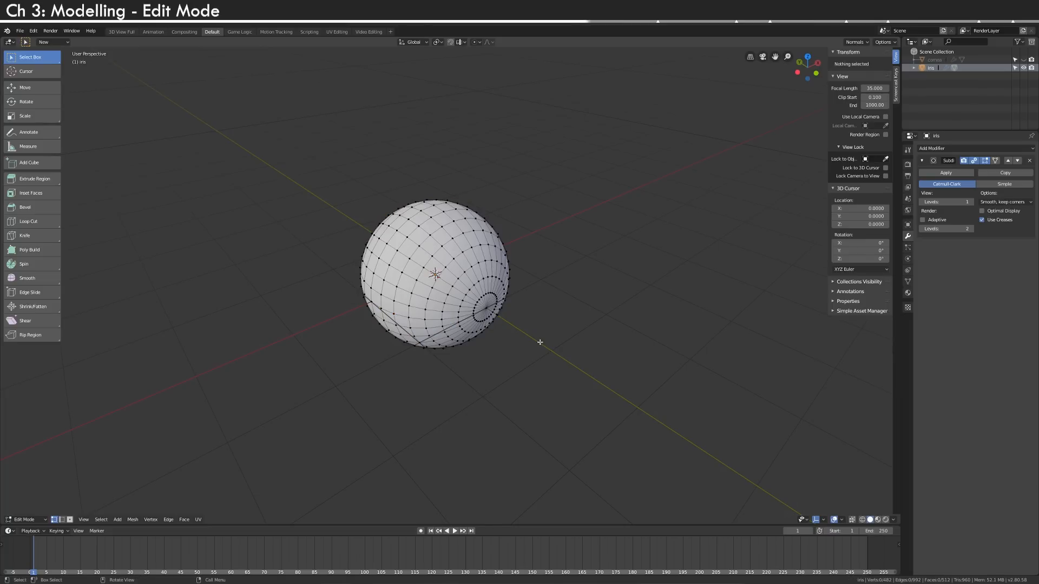
key(a)
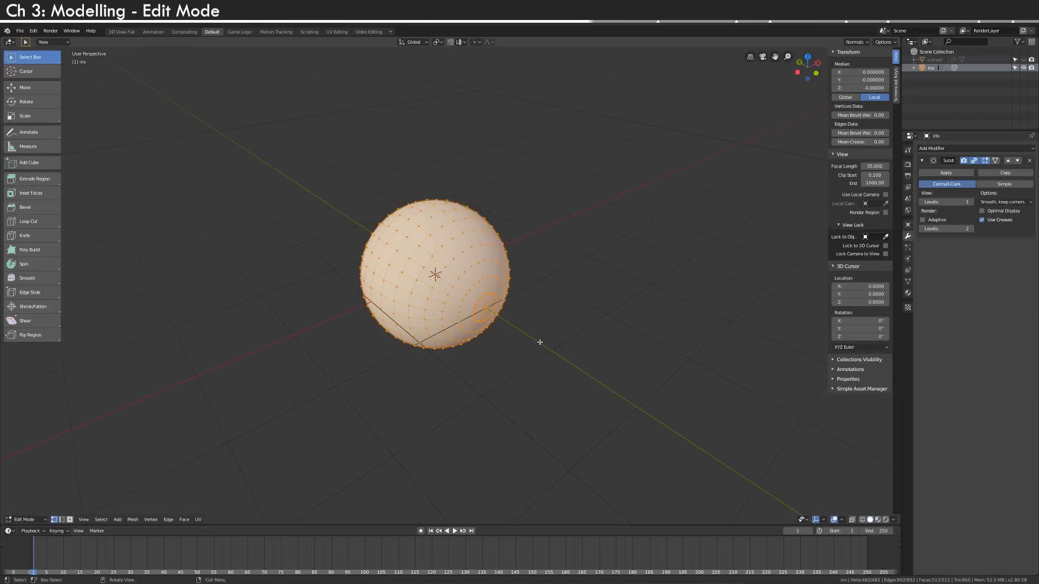
key(alt+a)
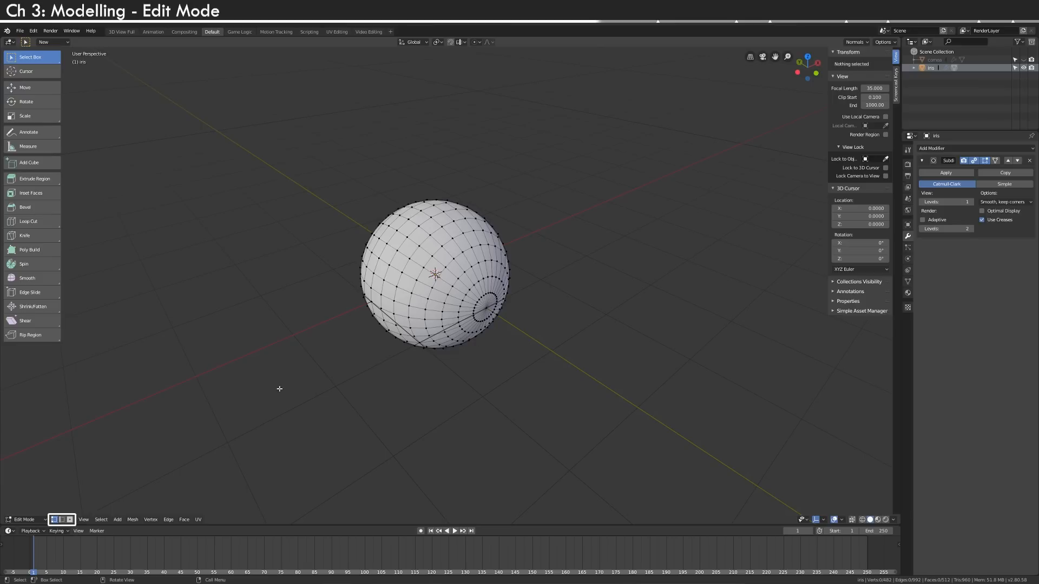
click(62, 520)
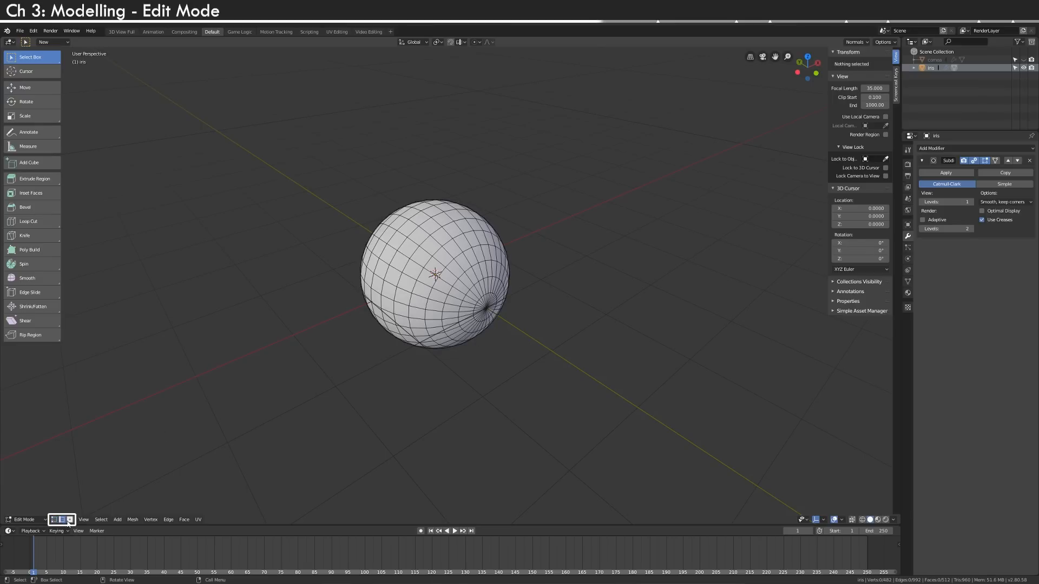
- Practise switching between vertex, edge and face select modes, singly and combined, ending with only face select active
click(70, 520)
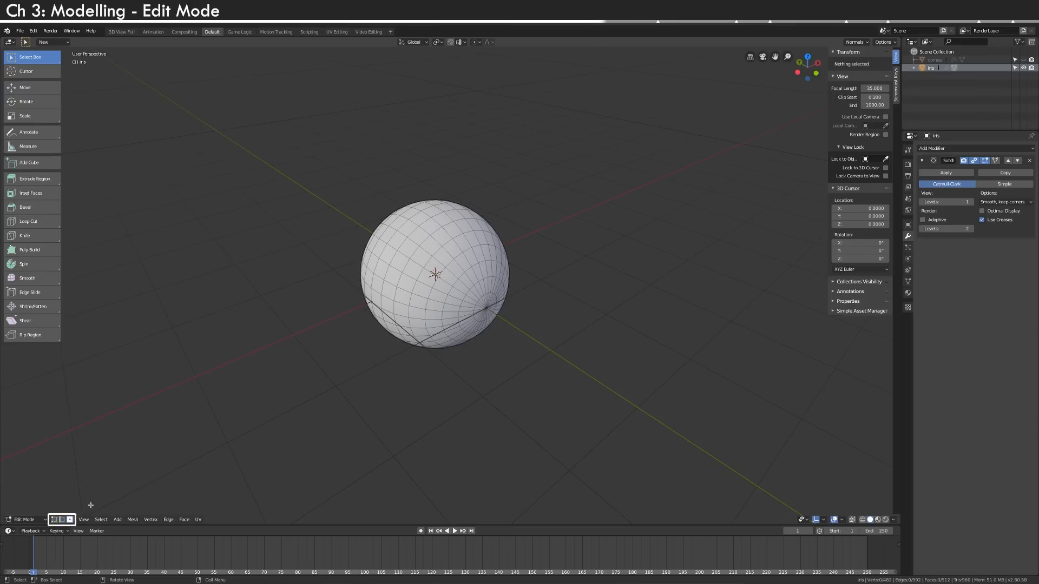
key(1)
key(2)
key(3)
key(1)
key(shift+2)
key(shift+3)
key(shift+1)
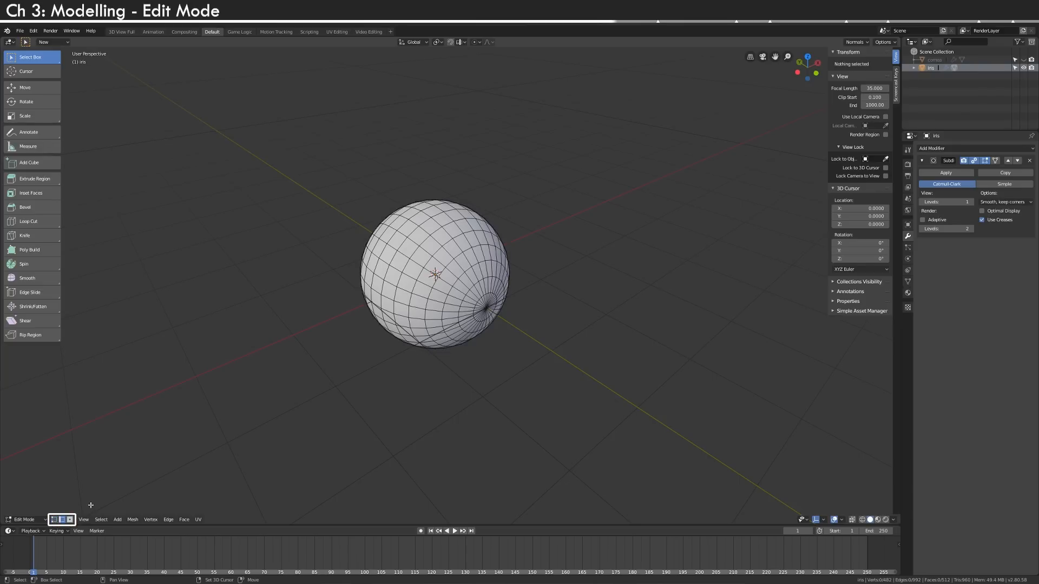
key(3)
- Select the second face ring around the iris sphere's front pole, grow the selection three times, and shrink it once
scroll(433, 270, up, 3)
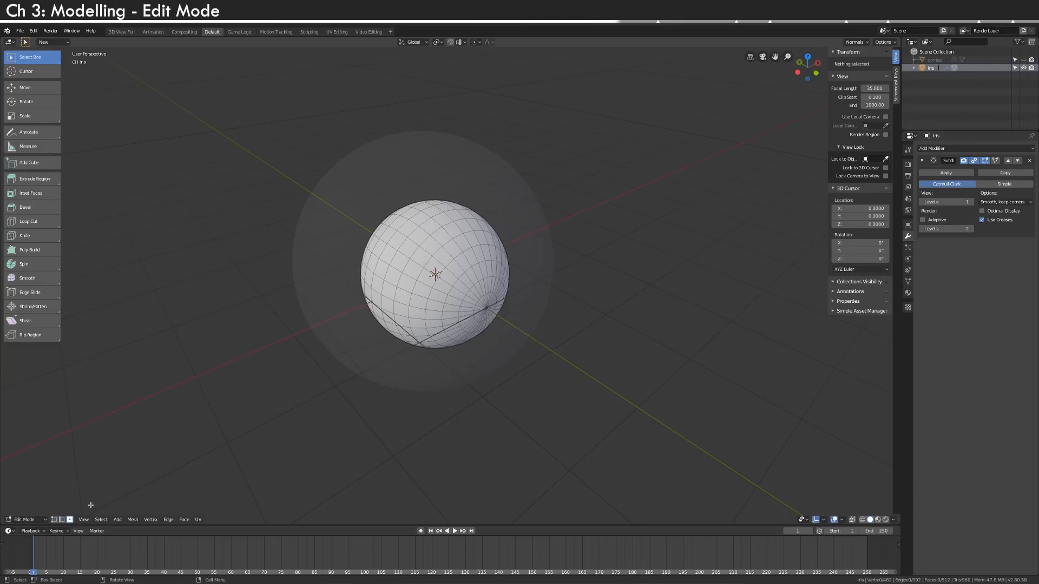
alt+click(468, 277)
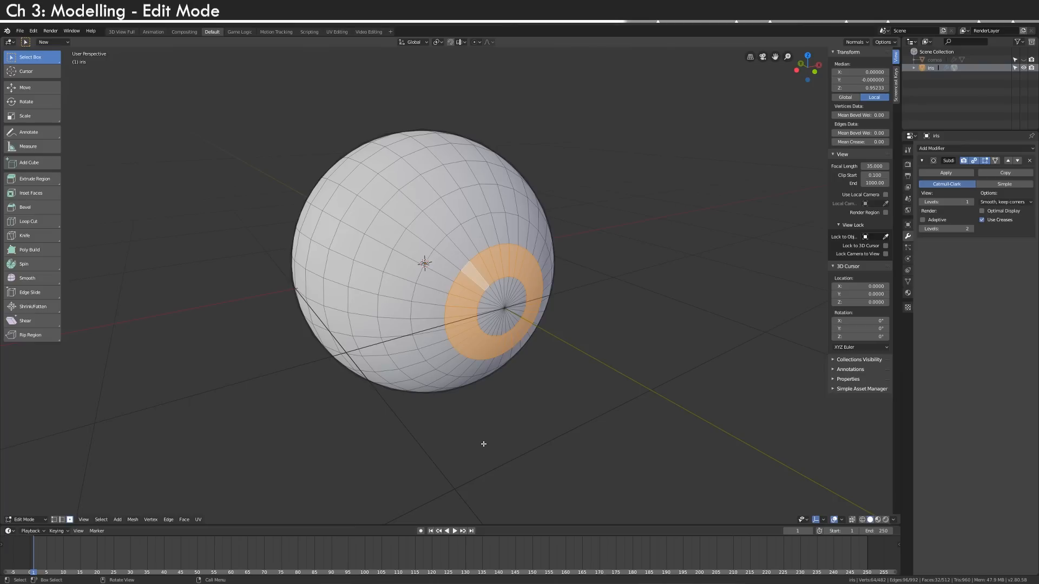
key(ctrl+KP_Add)
key(ctrl+KP_Add)
key(ctrl+KP_Add)
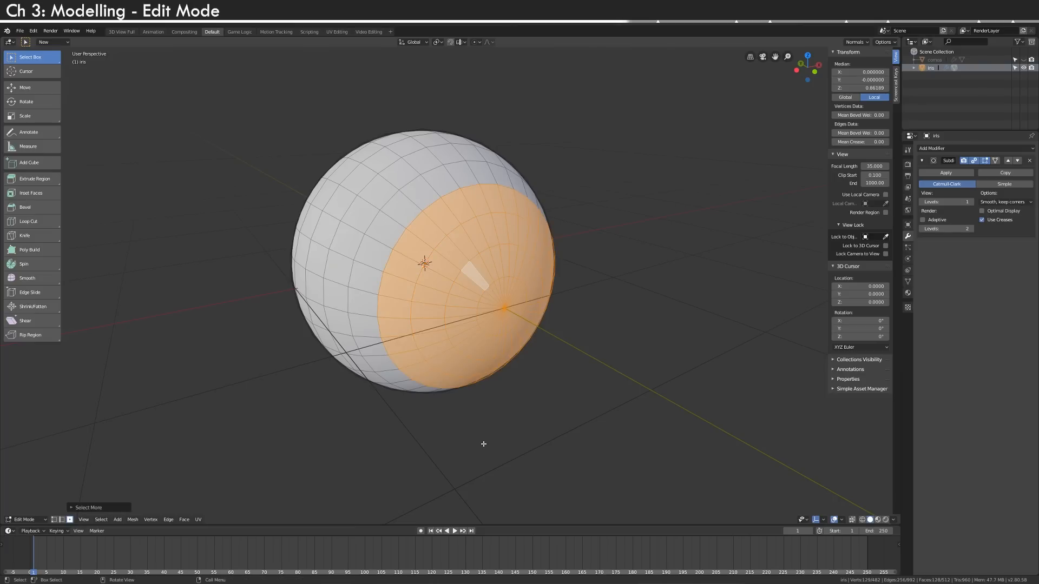
key(ctrl+KP_Subtract)
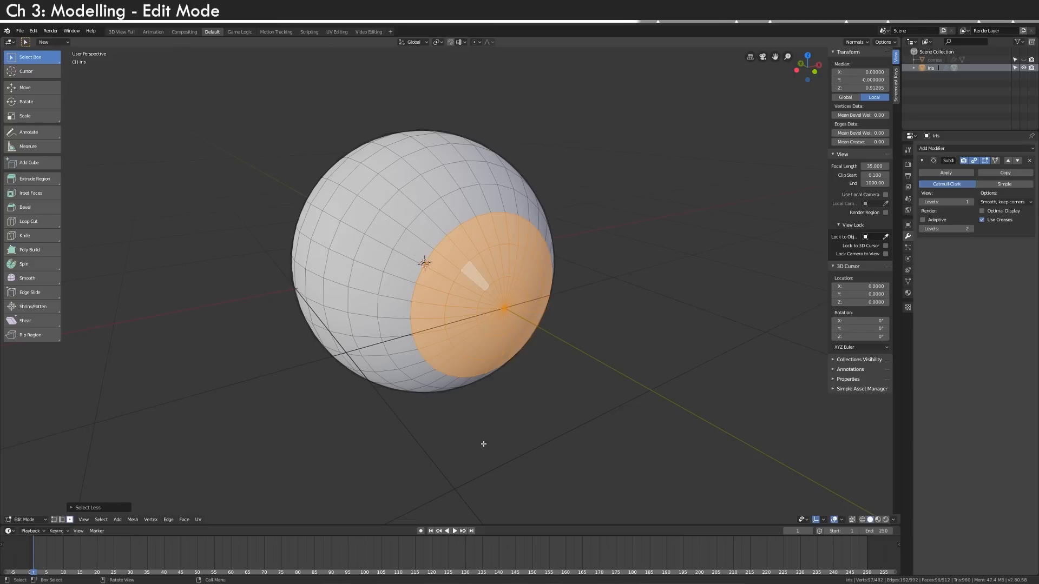
scroll(484, 444, up, 3)
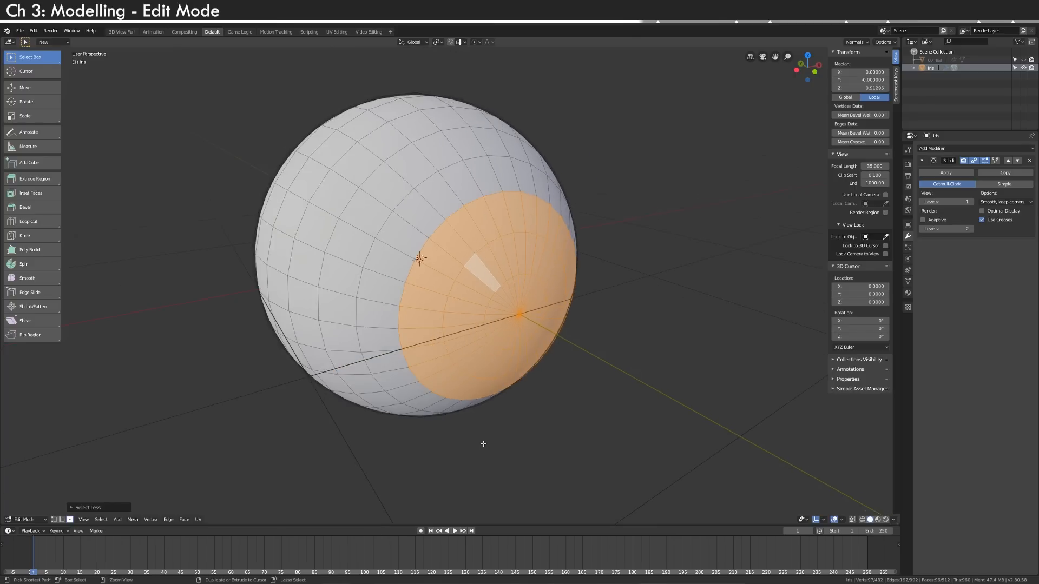
scroll(484, 444, down, 2)
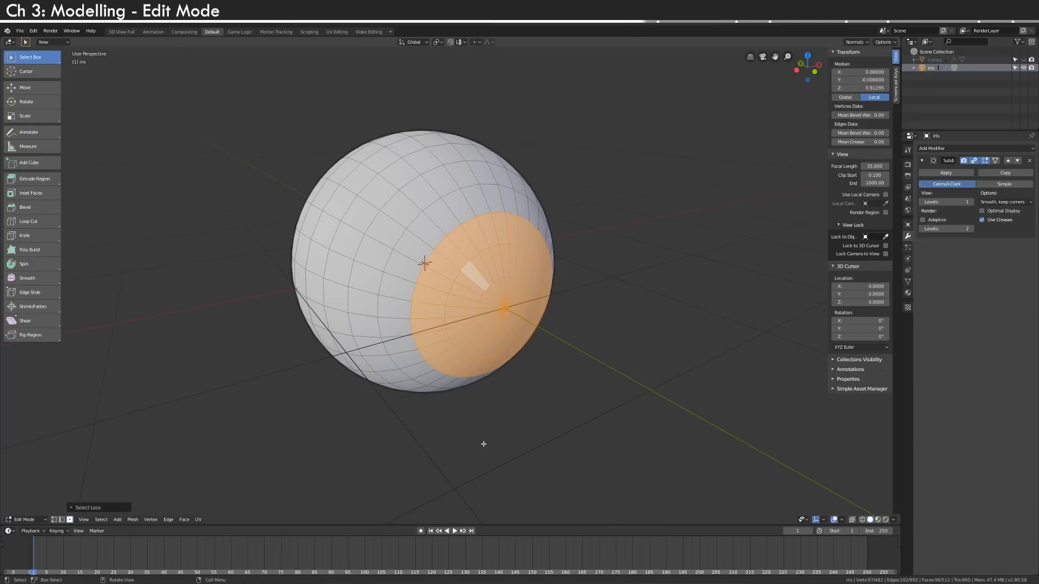
- Invert the selection and delete the faces of the rest of the sphere, leaving only the front cap
key(ctrl+i)
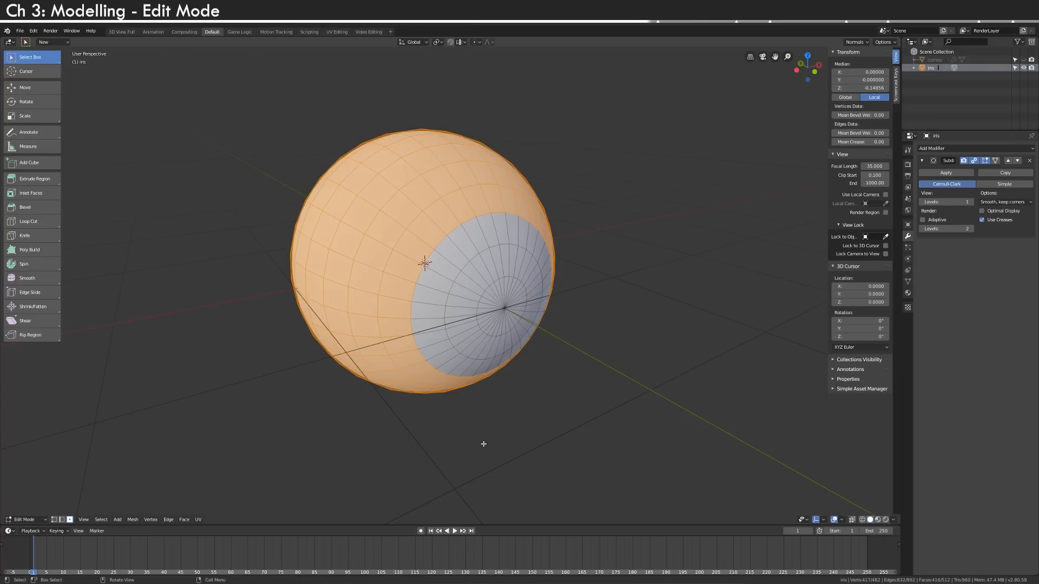
key(x)
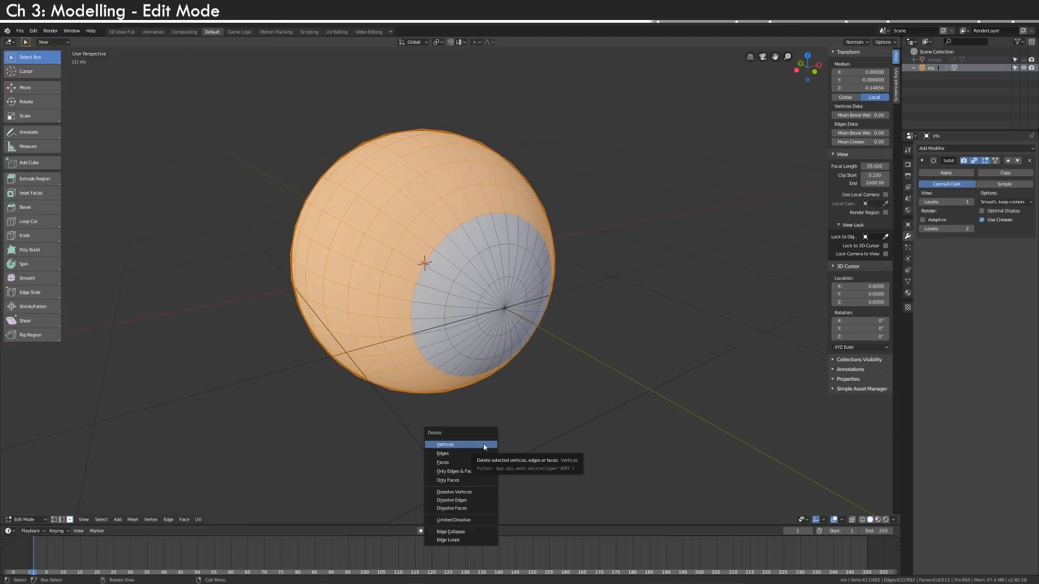
click(489, 463)
middle_drag(490, 465, 556, 382)
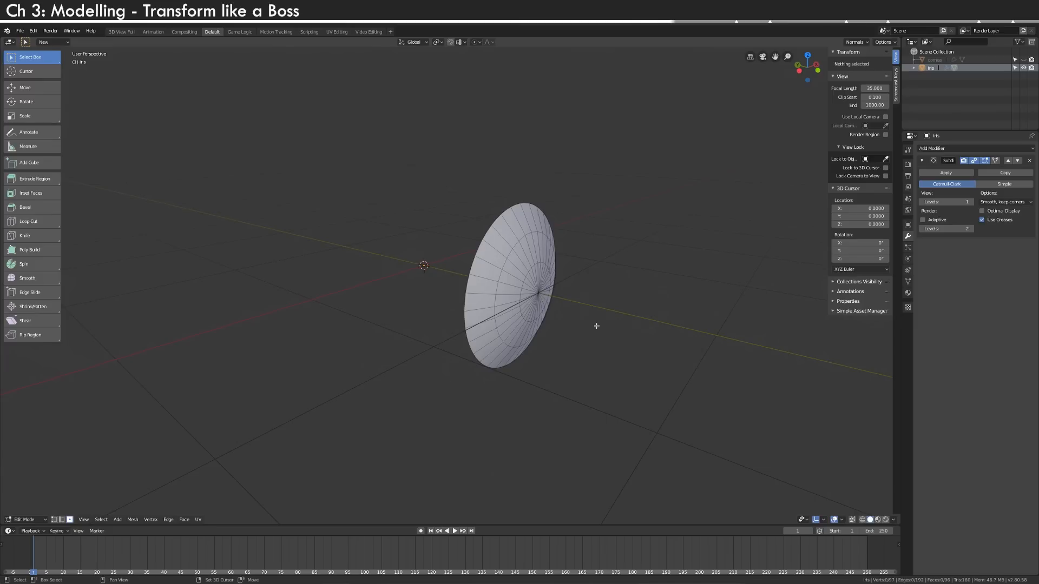
- Select the whole iris cap and try scaling it freely and along the global X, Y and Z axes, cancelling the scale
key(shift+space)
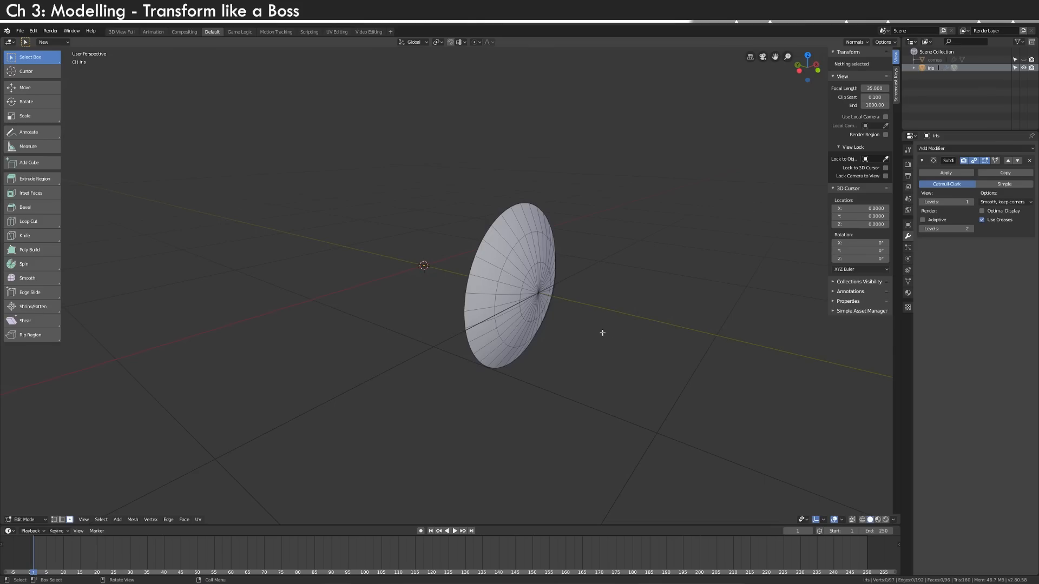
key(a)
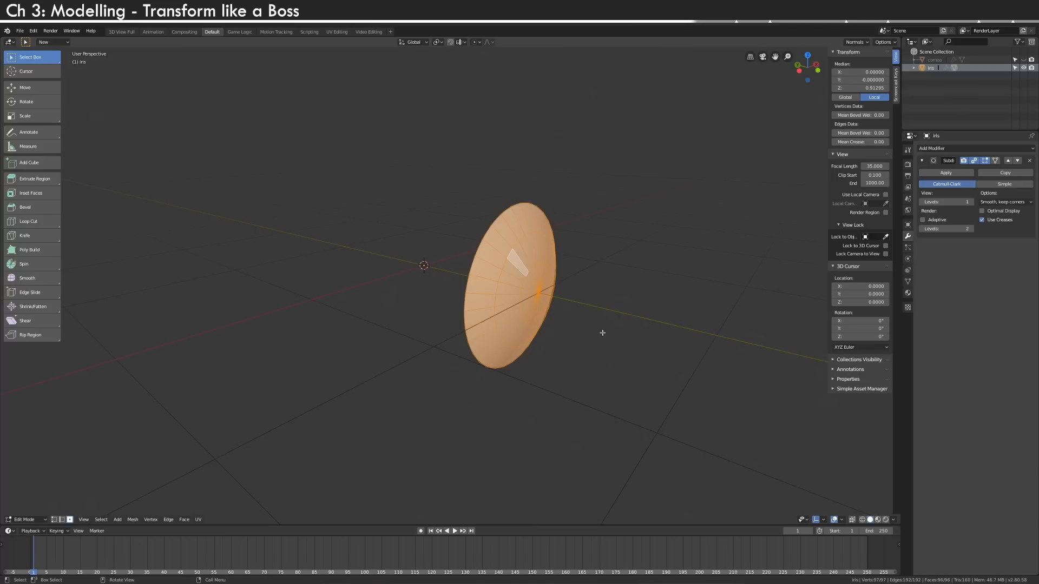
key(s)
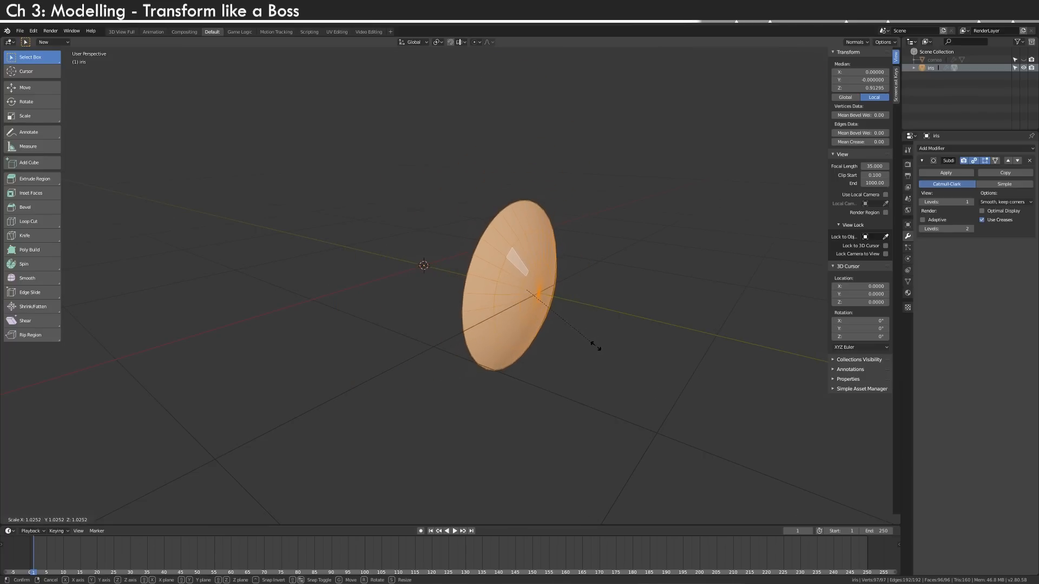
key(z)
key(x)
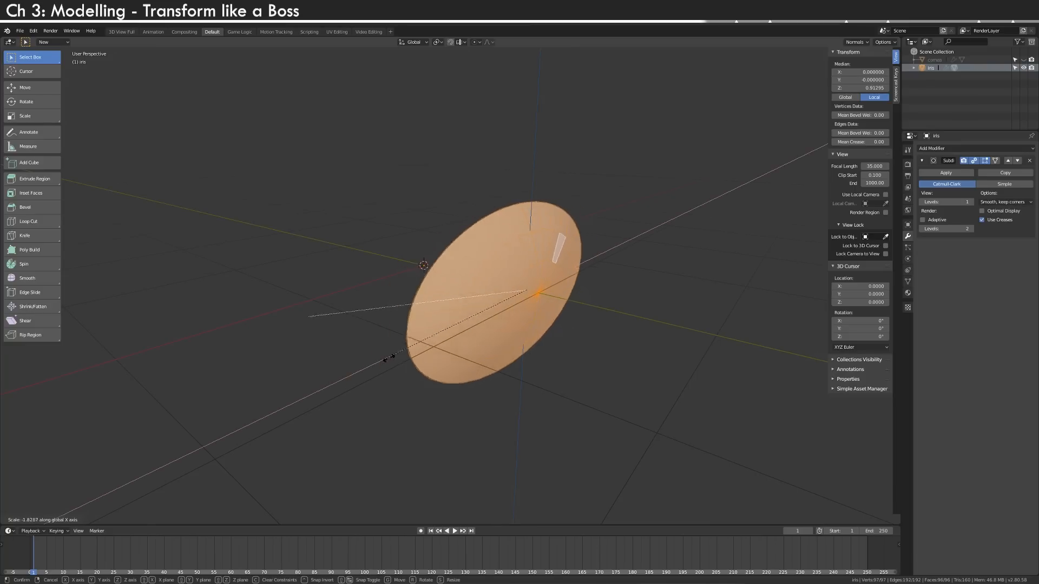
key(y)
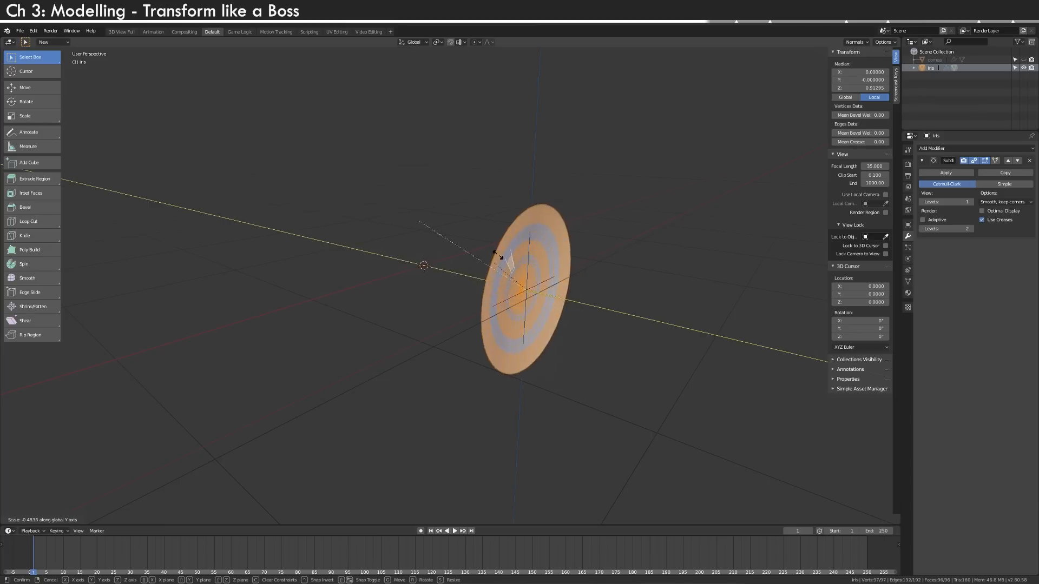
key(z)
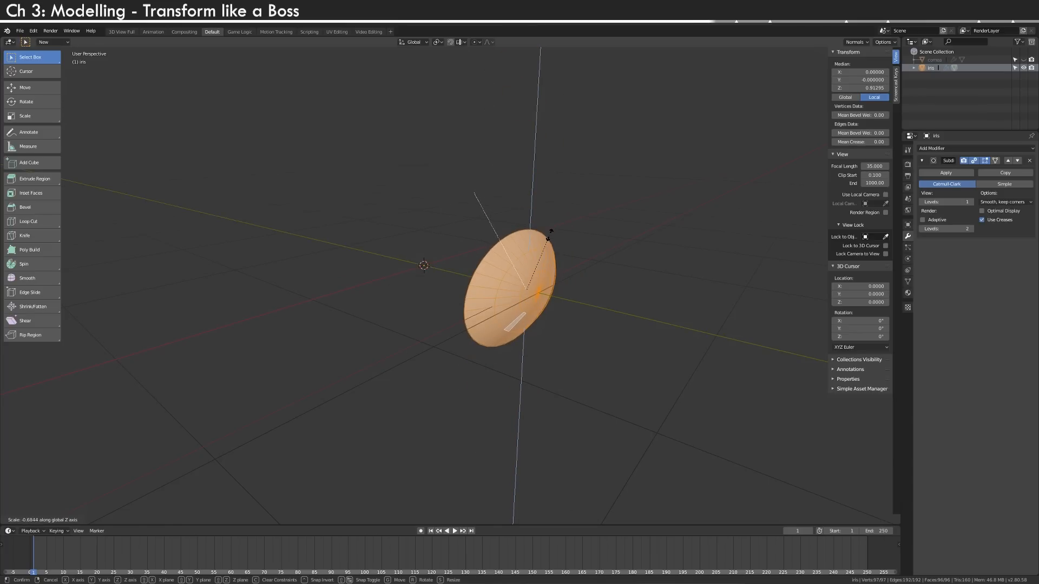
right_click(550, 235)
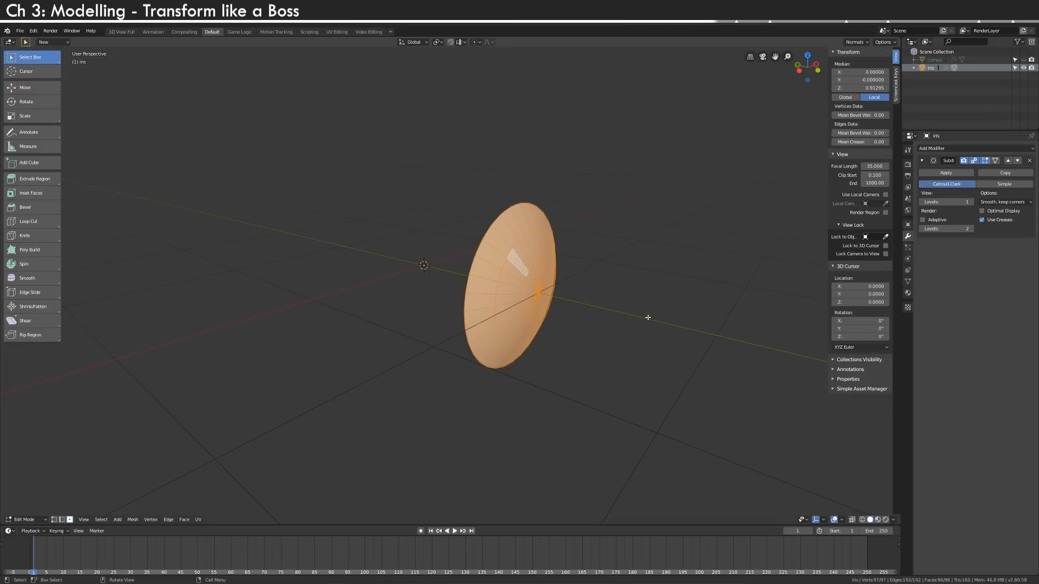
- Flip the iris cap inward by scaling it about -1.2 along the global Y axis
key(s)
key(y)
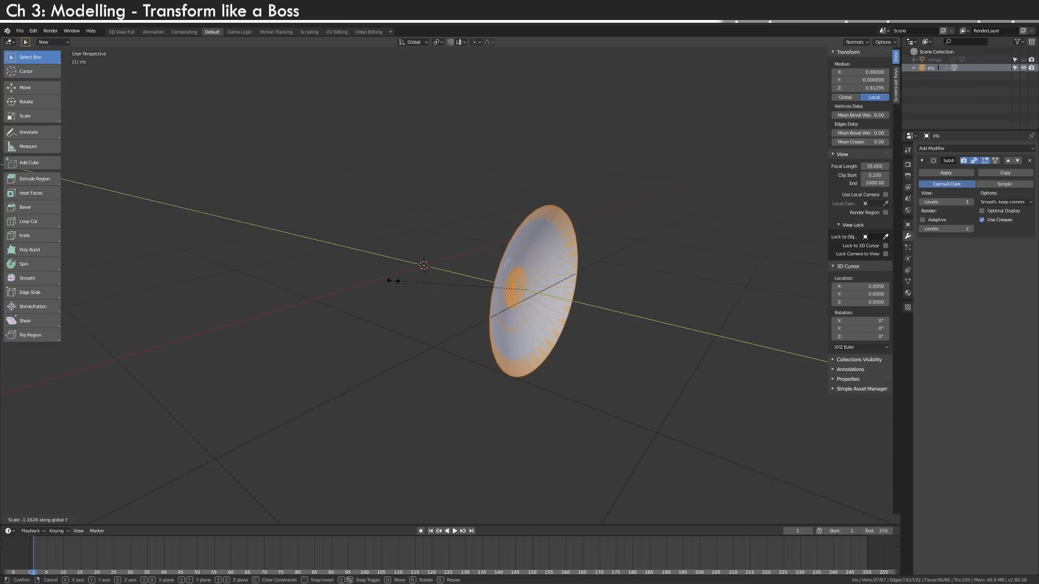
click(406, 282)
middle_drag(417, 283, 550, 318)
- Try scaling the iris mesh on the X and Z axes only, with the global Y axis locked
key(s)
key(shift+y)
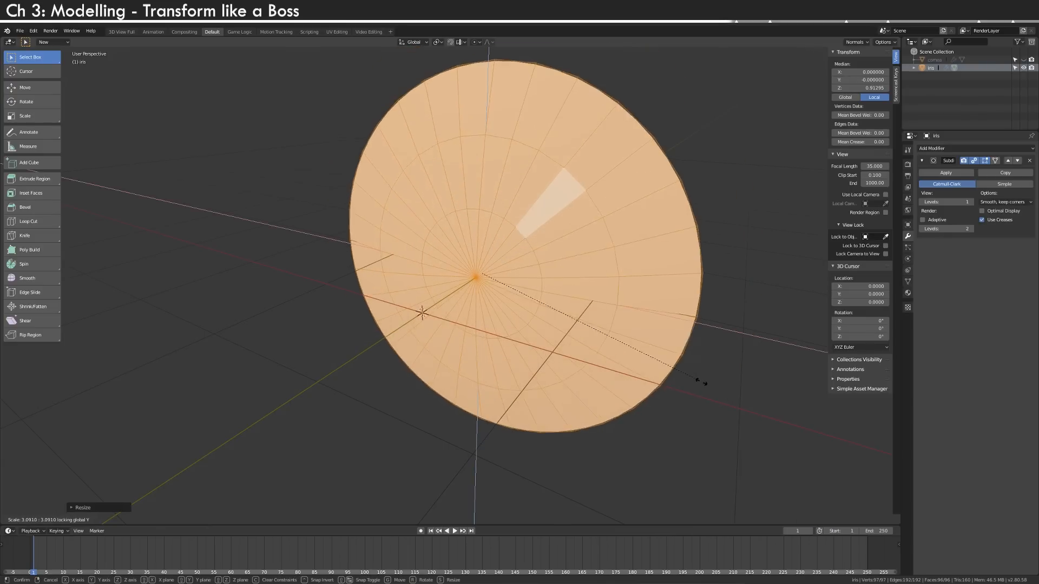
click(513, 323)
middle_drag(591, 342, 524, 330)
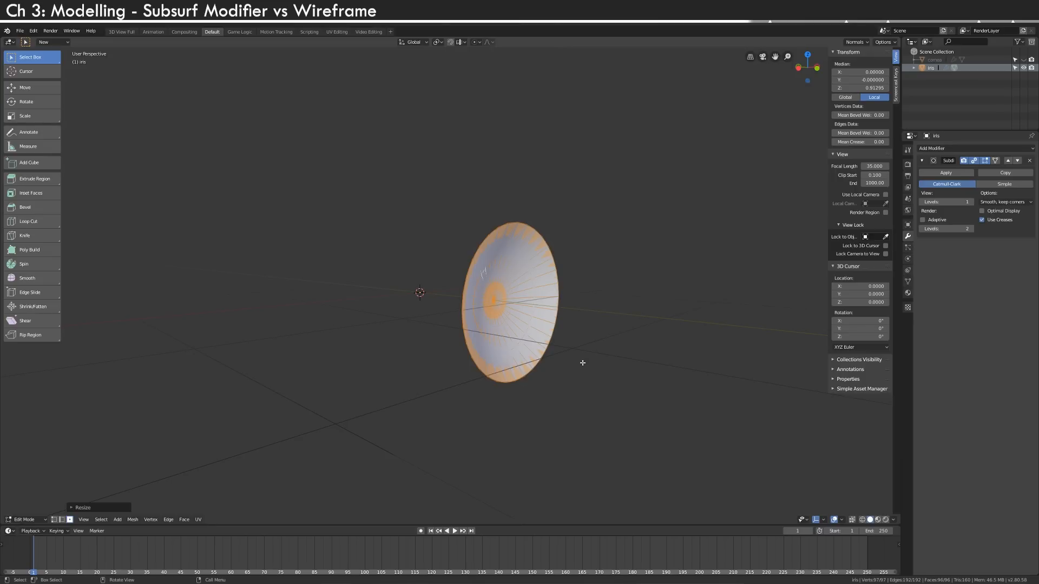
- Try the subdivision modifier's on-cage display, restore it, and turn off the modifier's display in Edit Mode
click(996, 161)
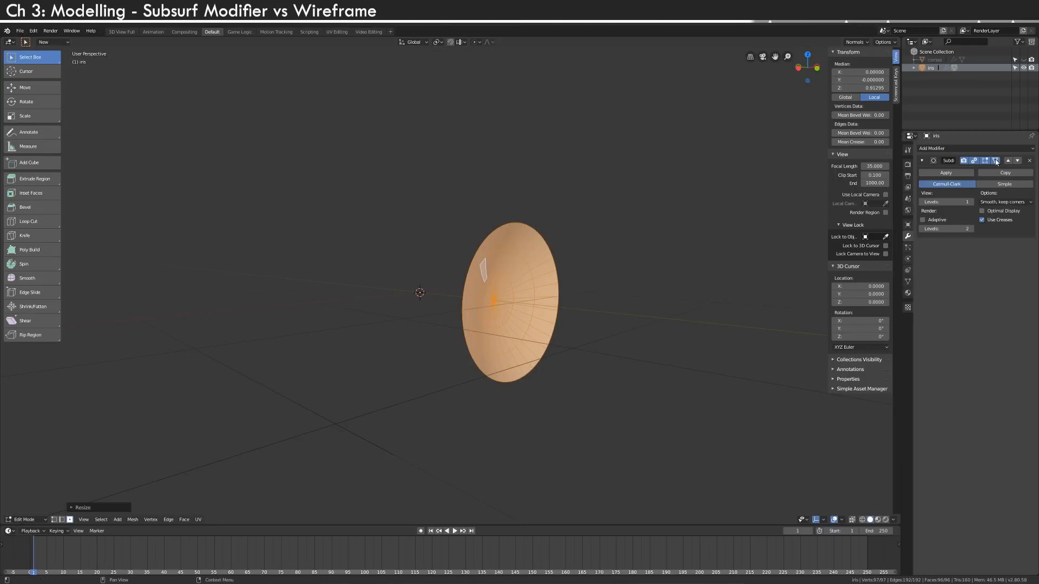
click(997, 161)
click(986, 160)
middle_drag(600, 312, 654, 310)
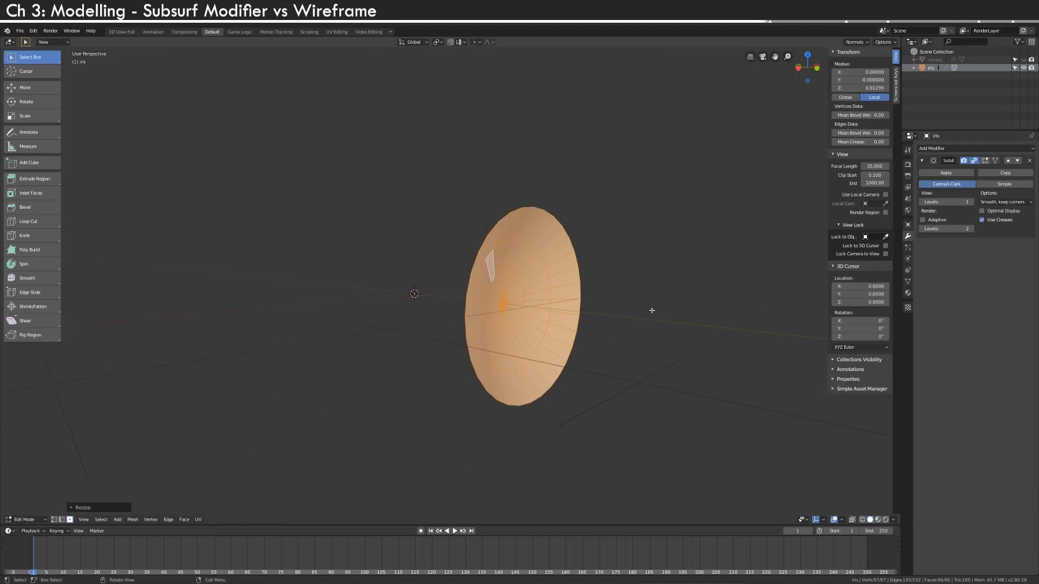
- Compare the iris in Object Mode and Edit Mode, ending in Edit Mode
key(Tab)
key(Tab)
key(Tab)
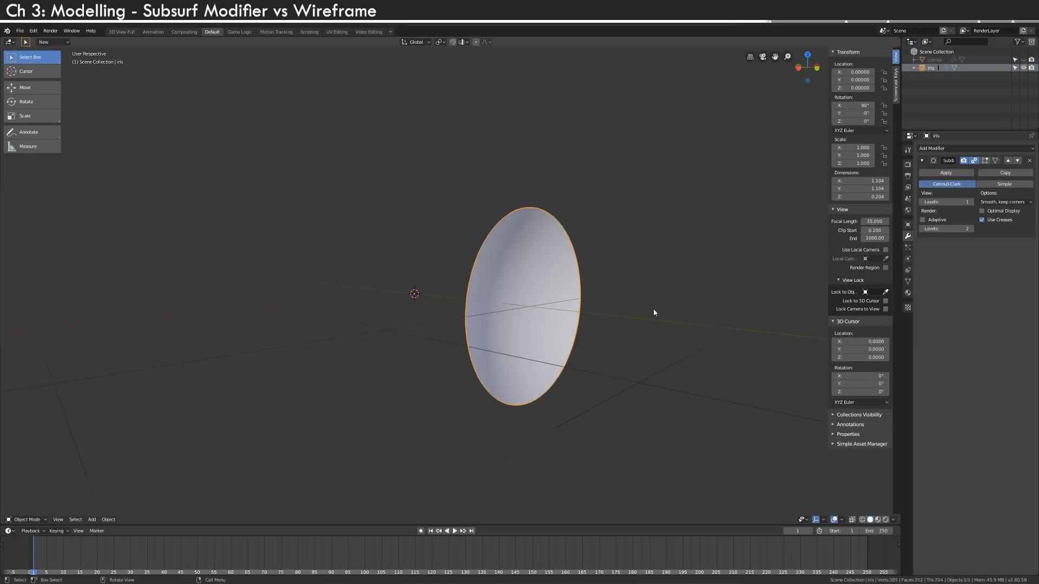
key(Tab)
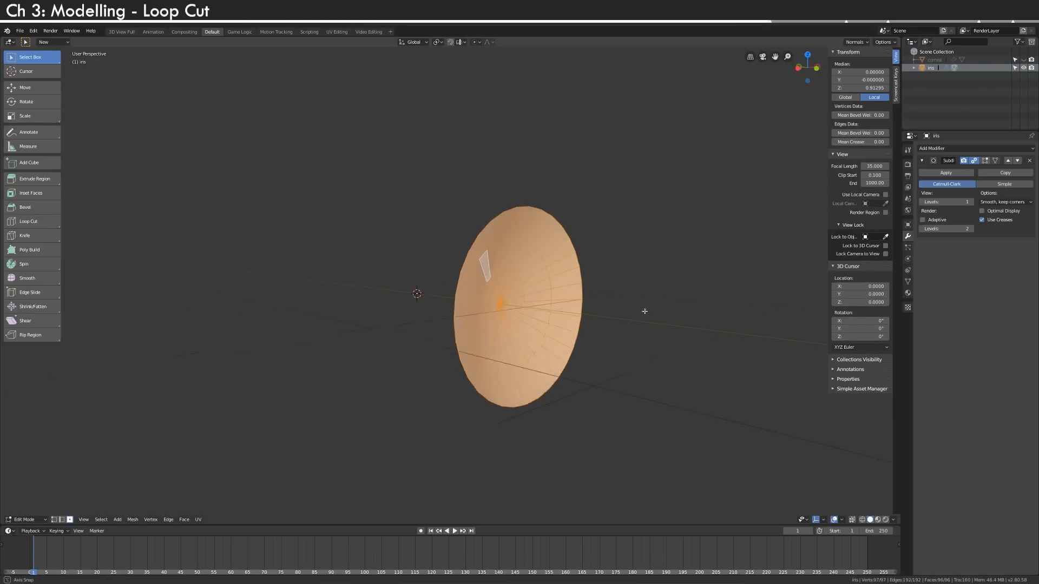
- Clear the selection, switch to edge select mode, and select the edge loop midway between the iris's inner and outer rings
middle_drag(642, 308, 583, 304)
key(alt+a)
key(2)
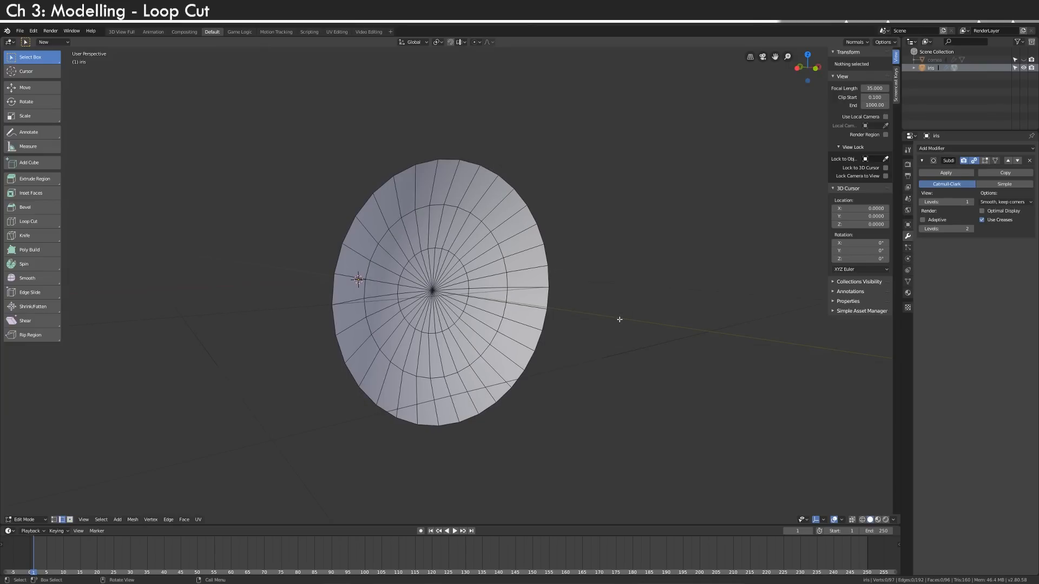
alt+click(502, 323)
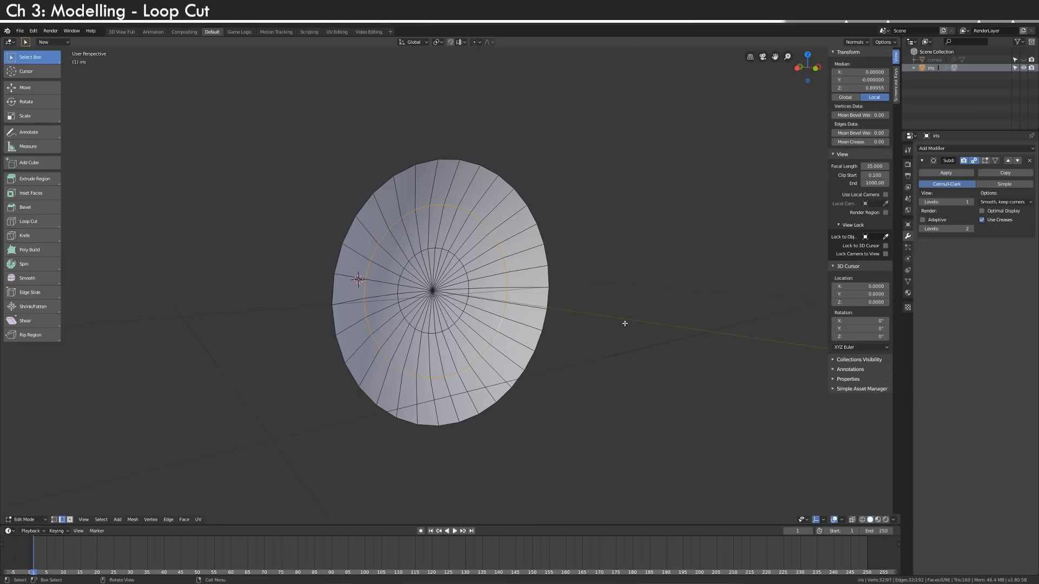
- Try deleting the selected edge loop with the Edges option, and undo the deletion
key(x)
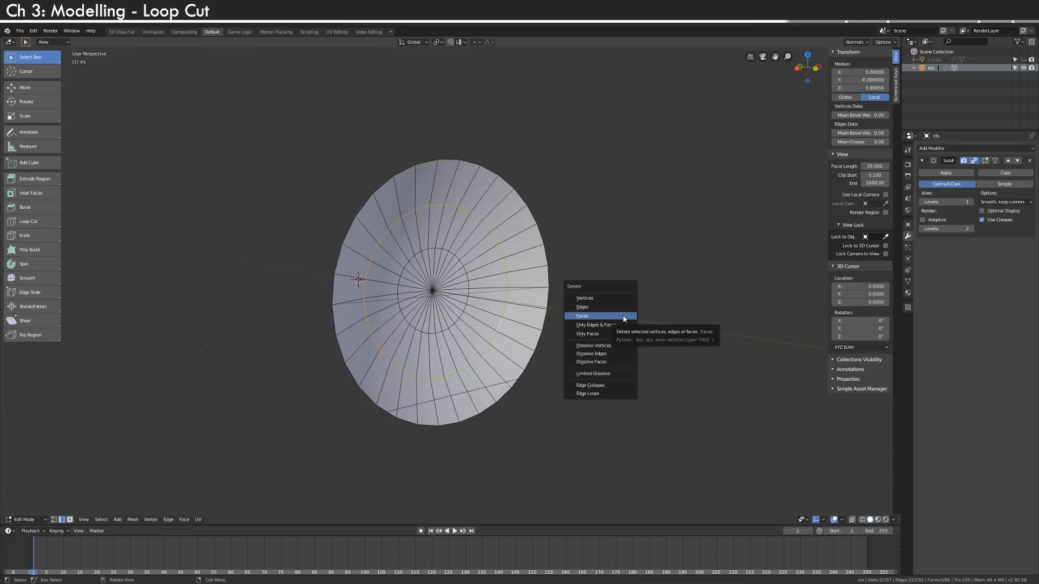
click(622, 309)
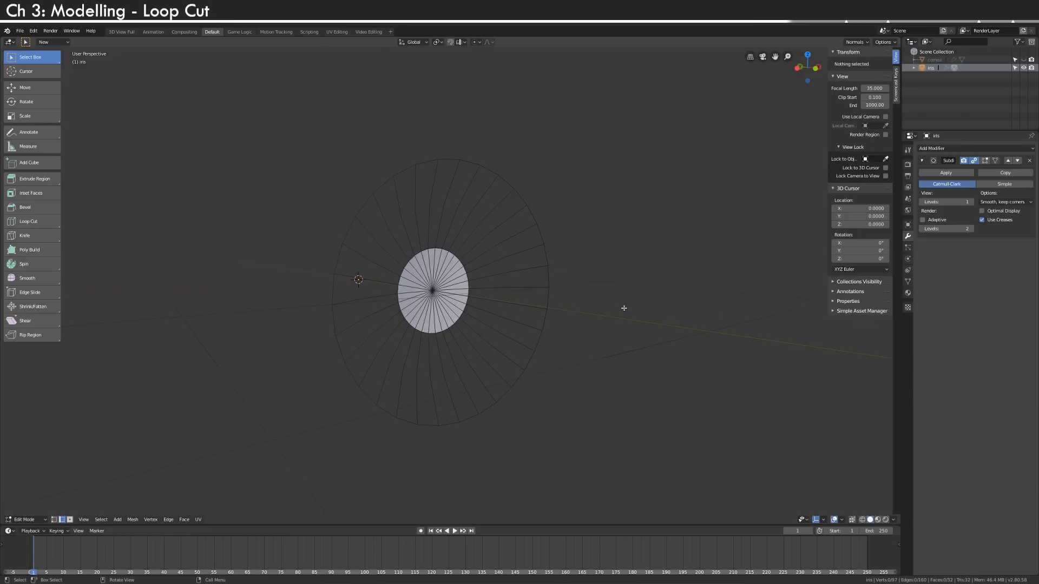
key(ctrl+z)
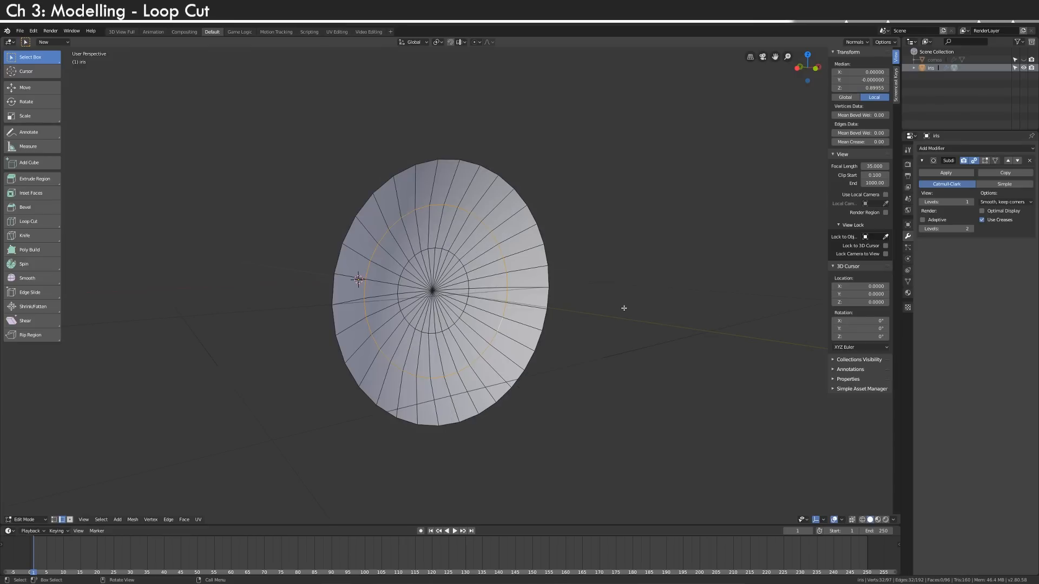
- Dissolve the selected edge loop and add three evenly spaced loop cuts between the iris's inner and outer rings
key(x)
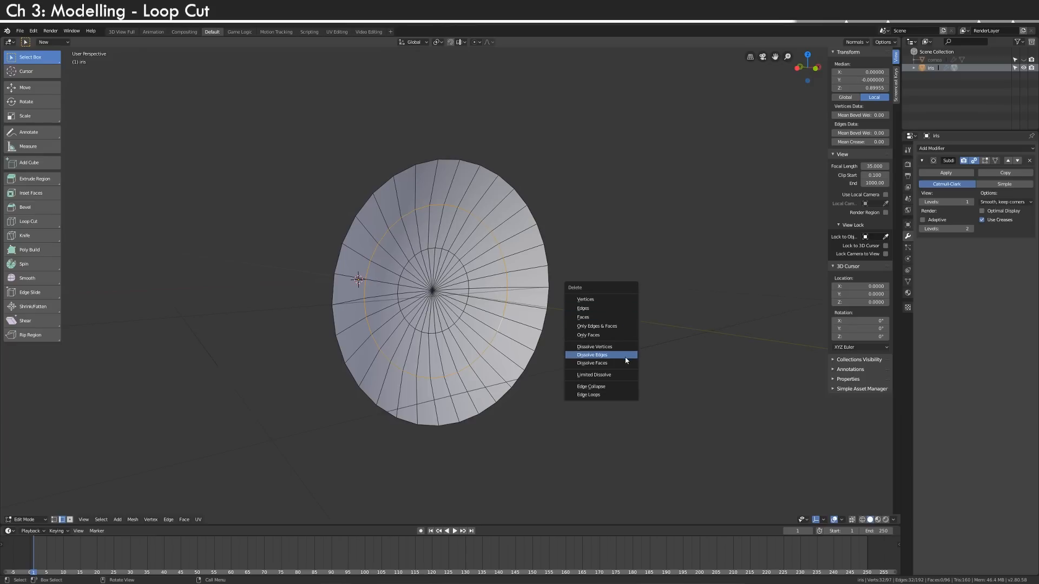
click(626, 355)
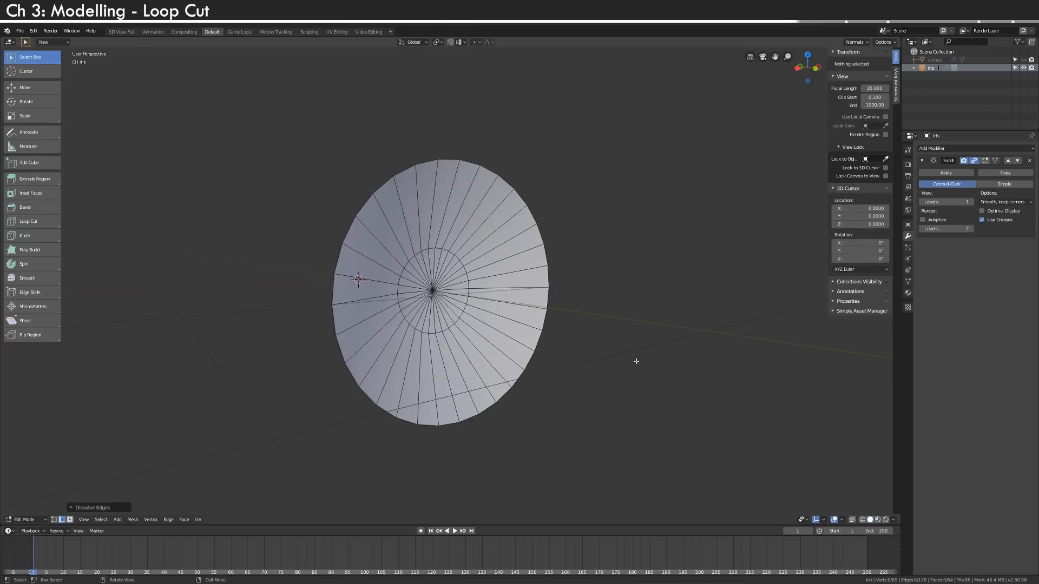
key(ctrl+r)
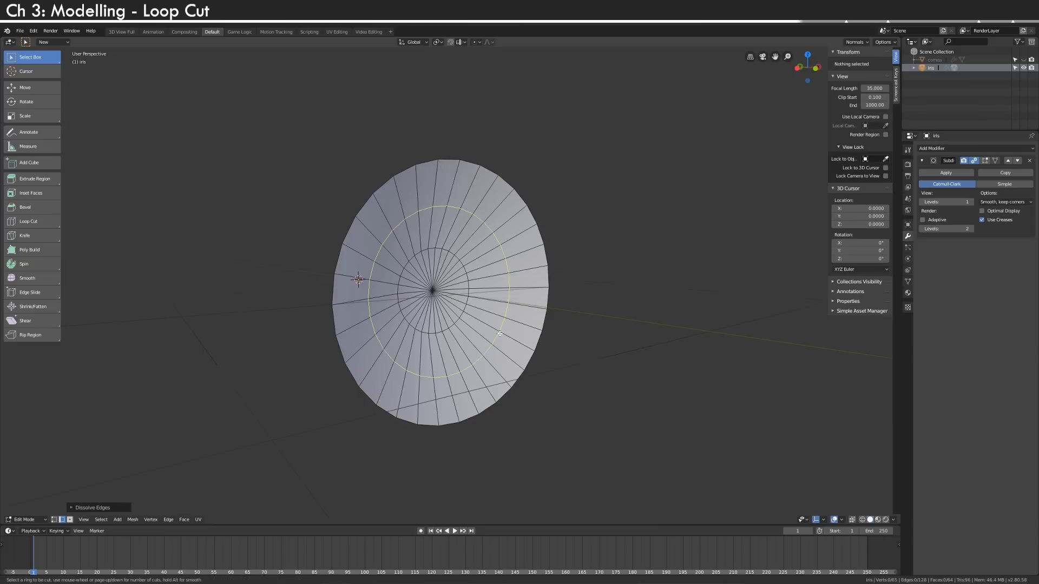
scroll(500, 334, up, 2)
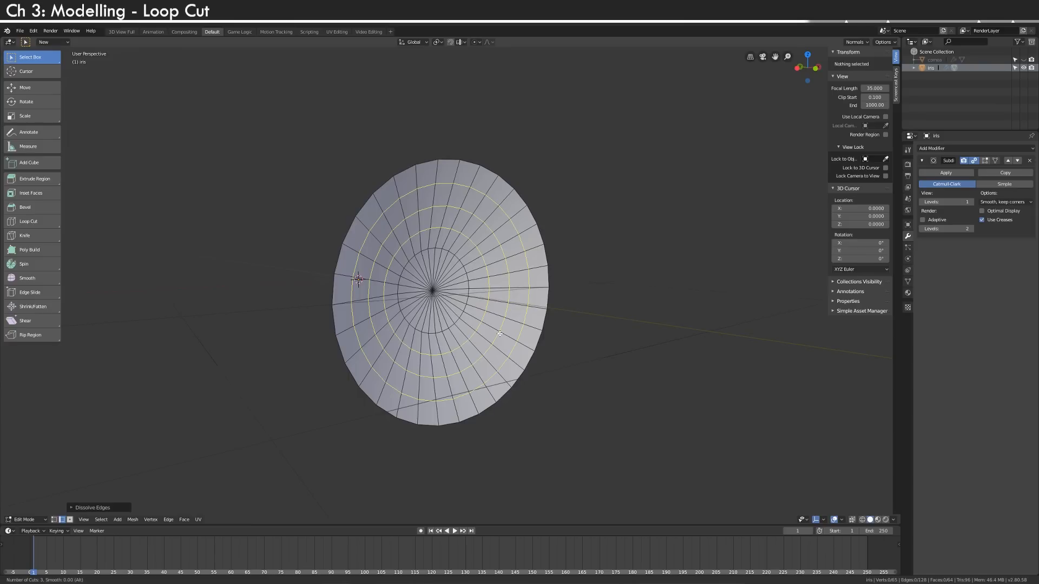
click(499, 334)
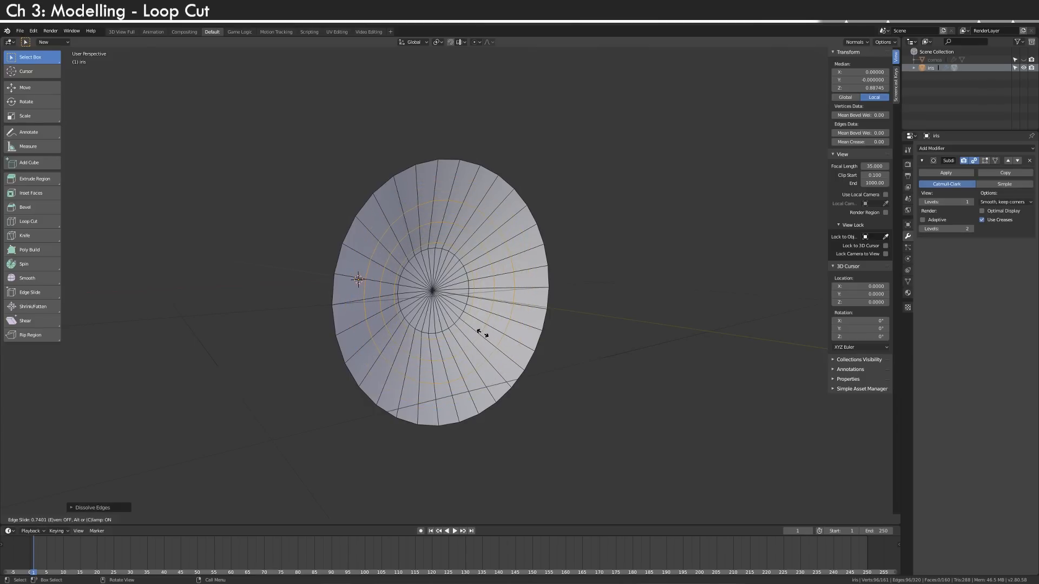
click(482, 333)
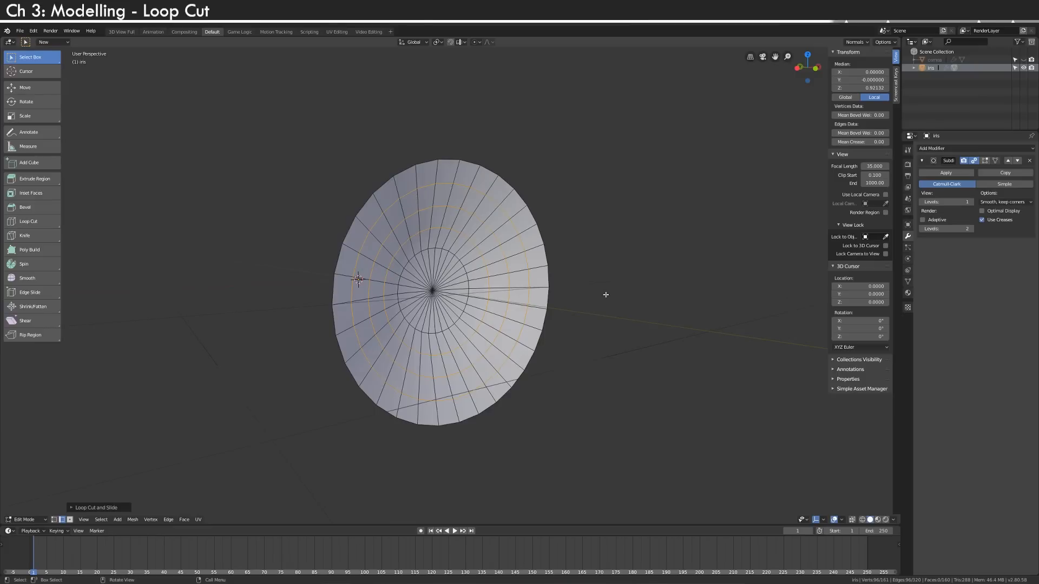
- Set the loop cut to four cuts and raise its smoothness so the iris's profile curves outward
key(F9)
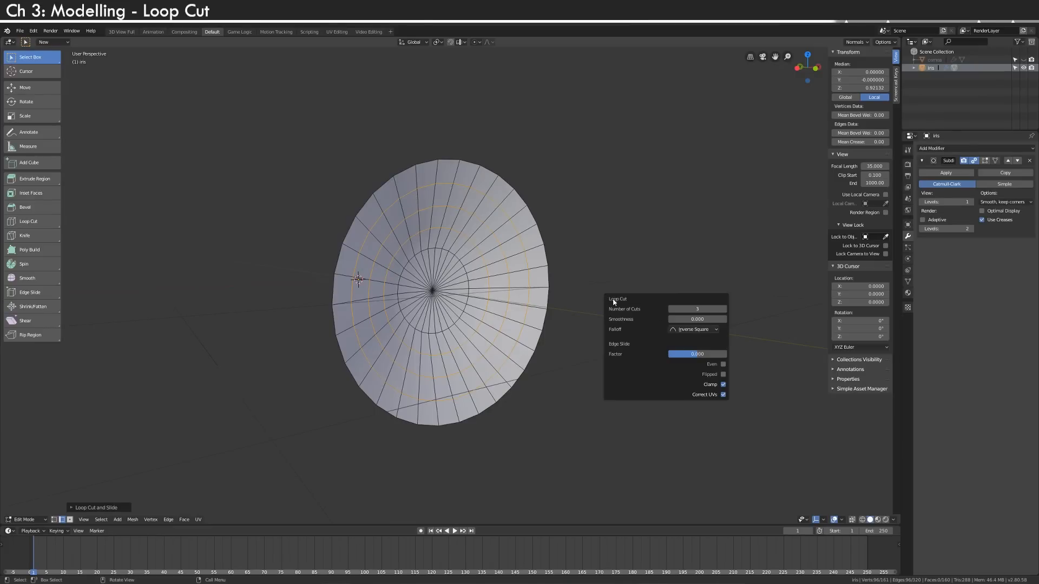
click(725, 309)
middle_drag(569, 323, 704, 306)
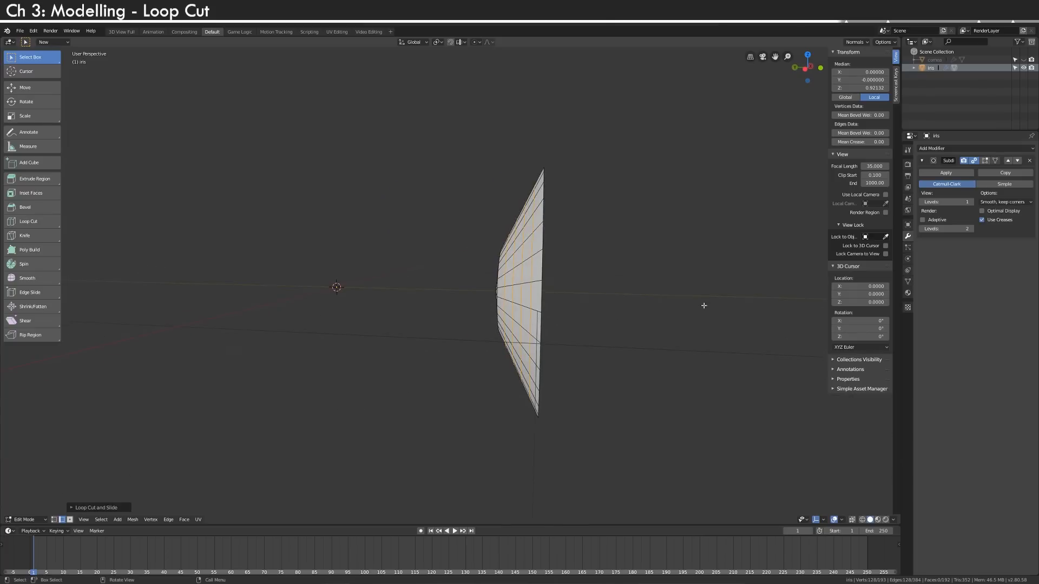
key(F9)
drag(796, 330, 817, 330)
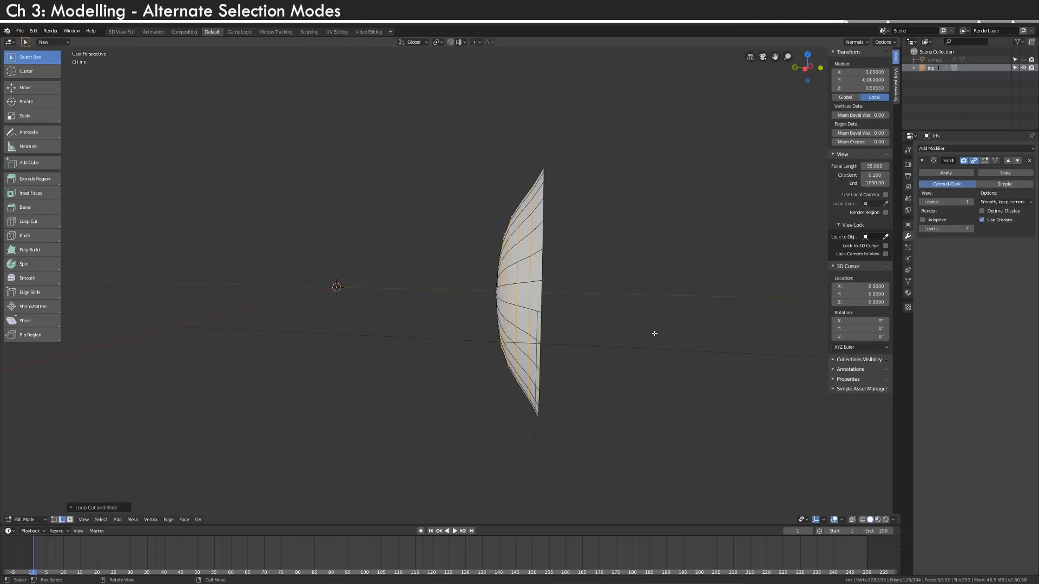
- Switch to face select mode and try selecting radial face loops at different places around the iris
middle_drag(654, 333, 609, 337)
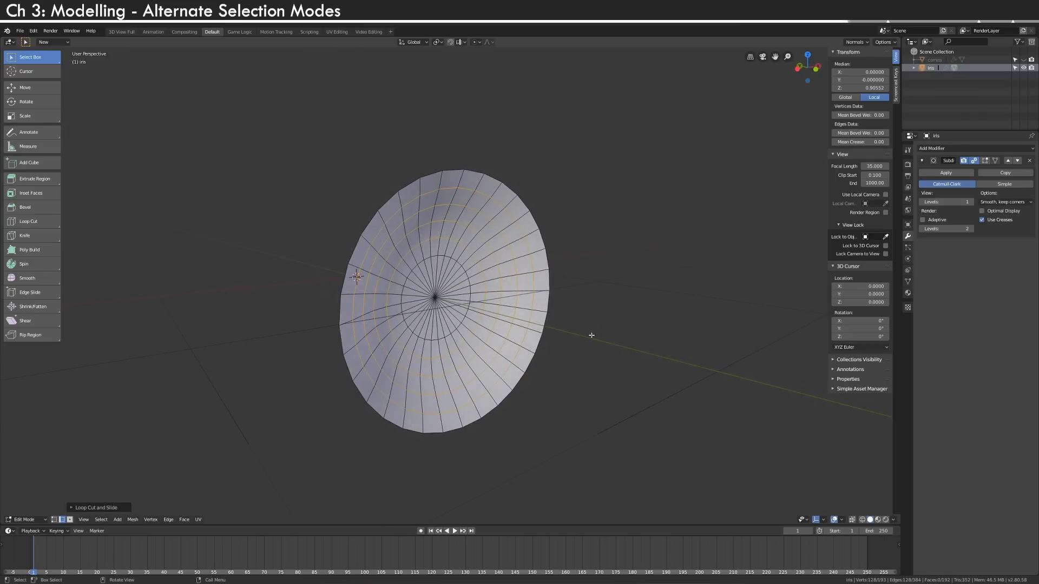
key(3)
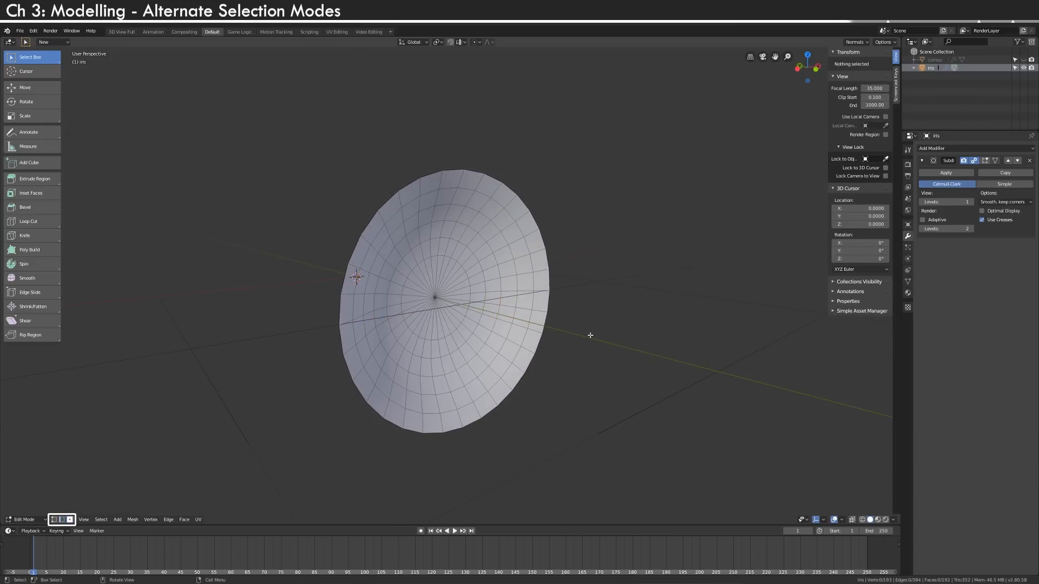
alt+click(445, 325)
alt+click(449, 319)
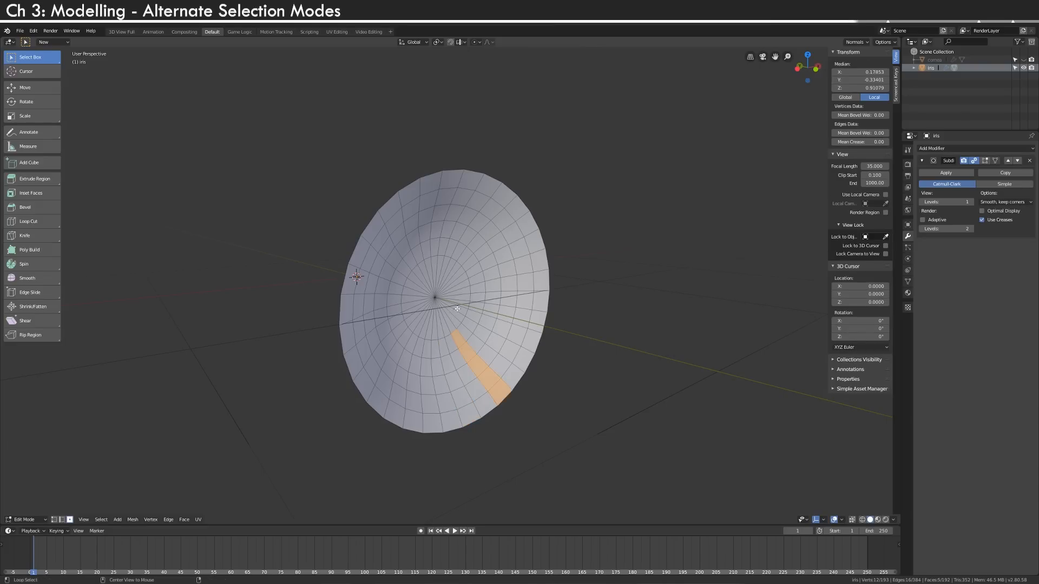
alt+click(418, 303)
alt+click(418, 328)
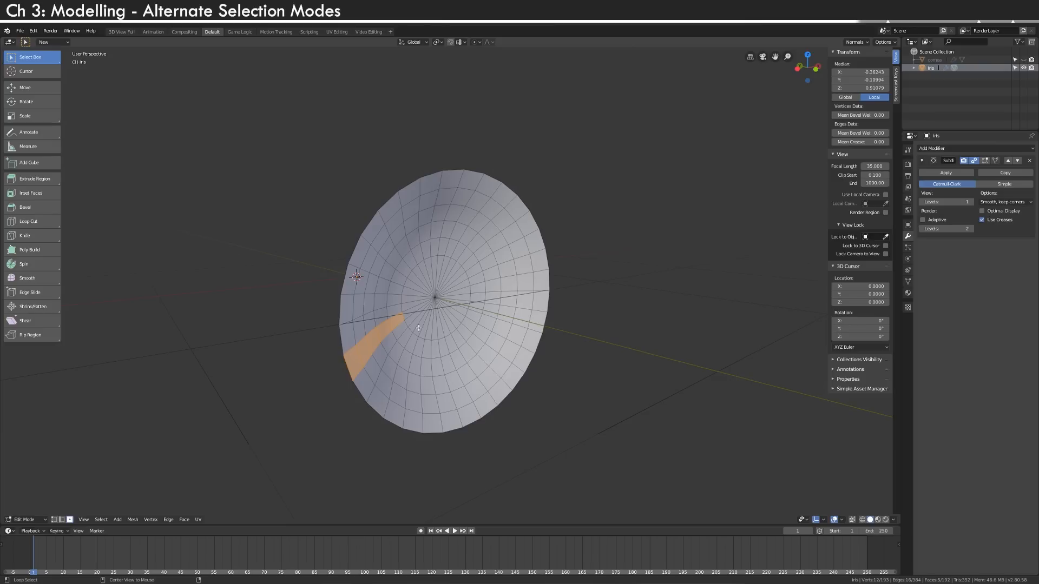
middle_drag(424, 331, 423, 326)
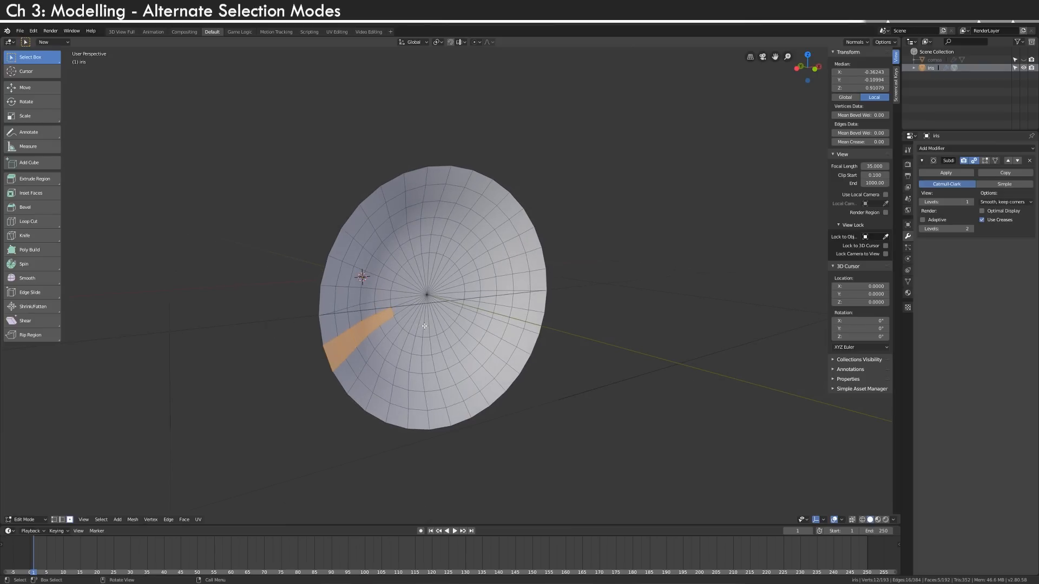
- Clear the selection, box-select the iris's central disc of faces, and deselect them again
key(alt+a)
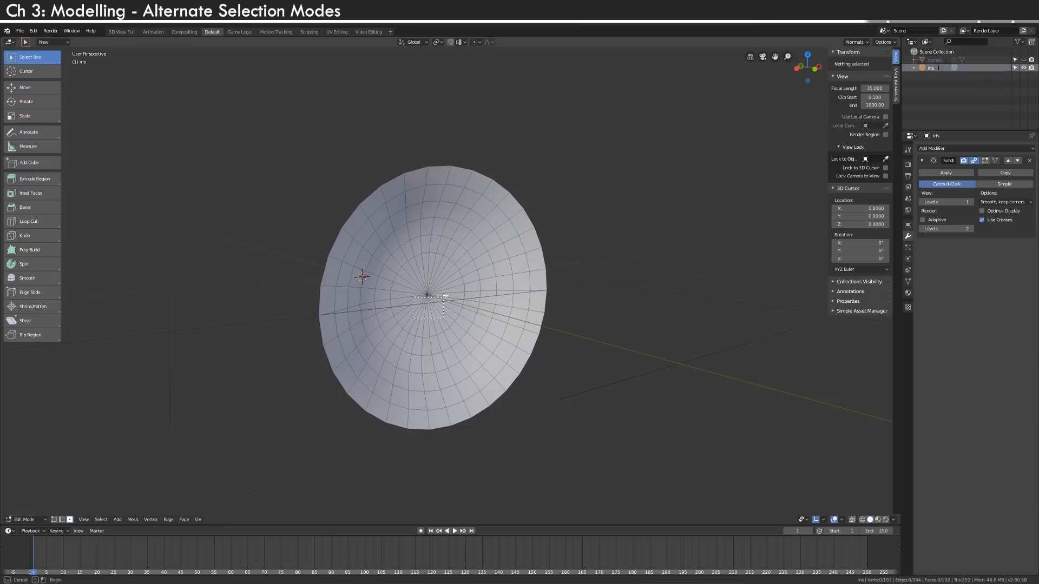
alt+click(458, 257)
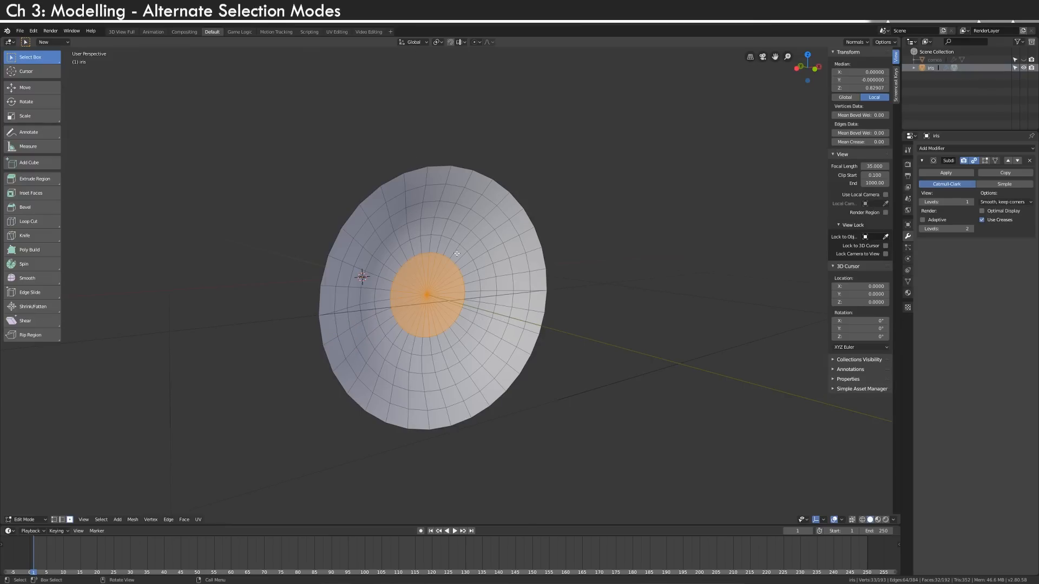
key(alt+a)
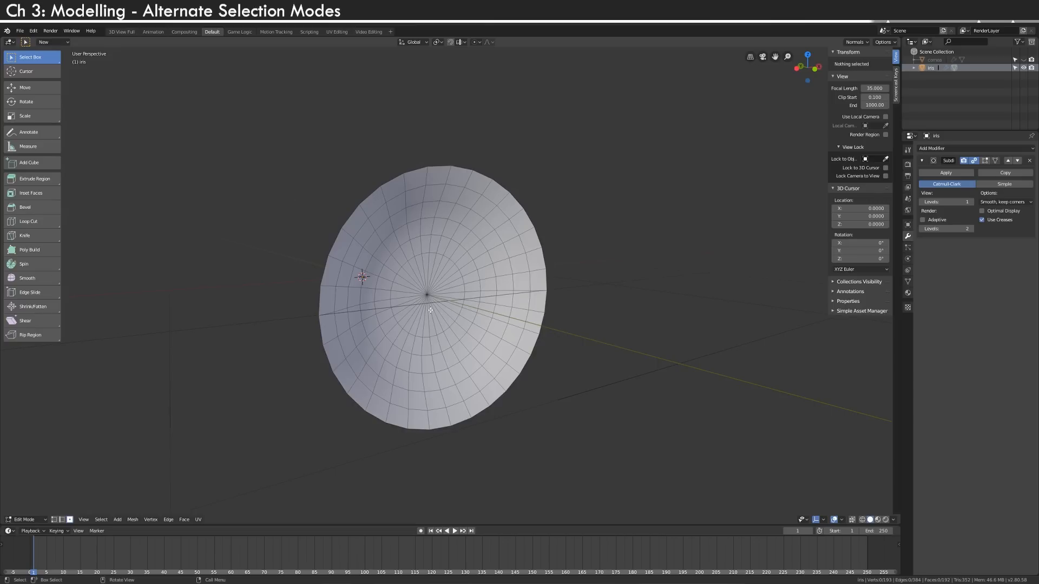
- Circle-select the iris's central disc of faces, removing any faces of the surrounding ring from the selection
key(c)
mouse_move(427, 298)
mouse_down()
mouse_move(430, 340)
mouse_move(408, 327)
mouse_up()
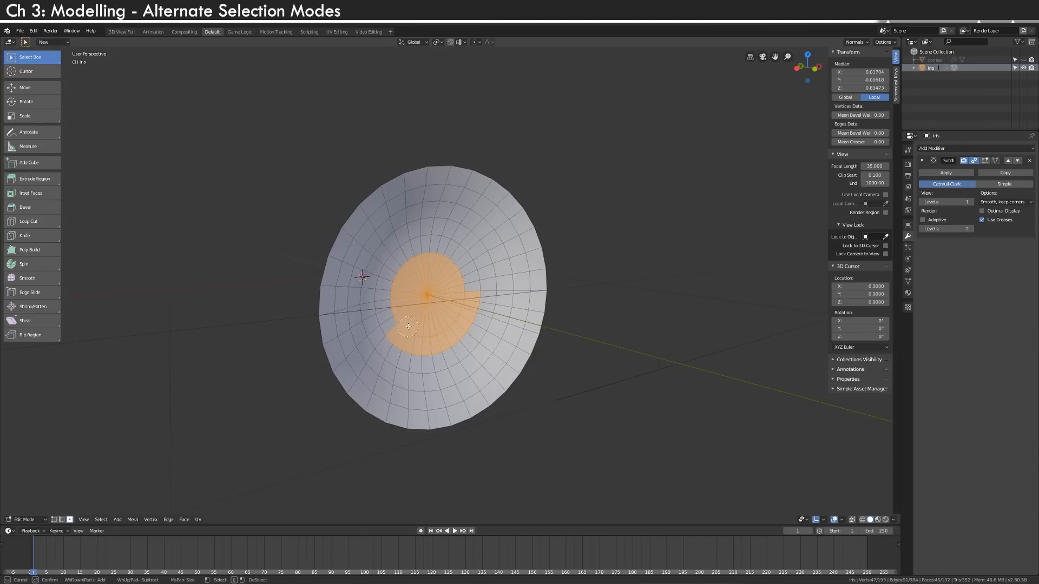
middle_drag(390, 331, 421, 360)
middle_drag(481, 314, 483, 289)
right_click(482, 289)
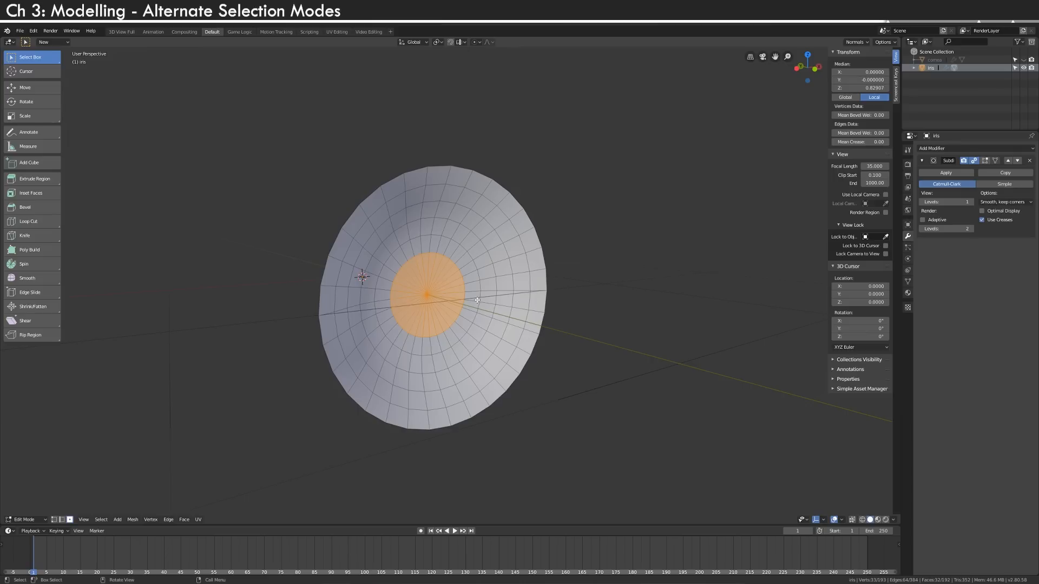
- Flatten the selected central faces by scaling them to 0 along the Y axis
middle_drag(477, 301, 546, 288)
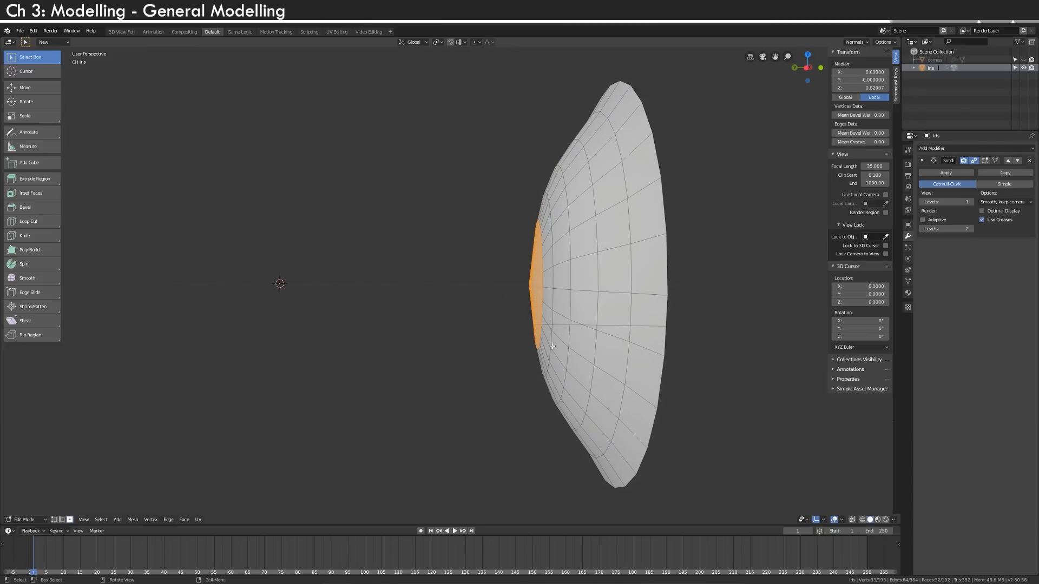
key(s)
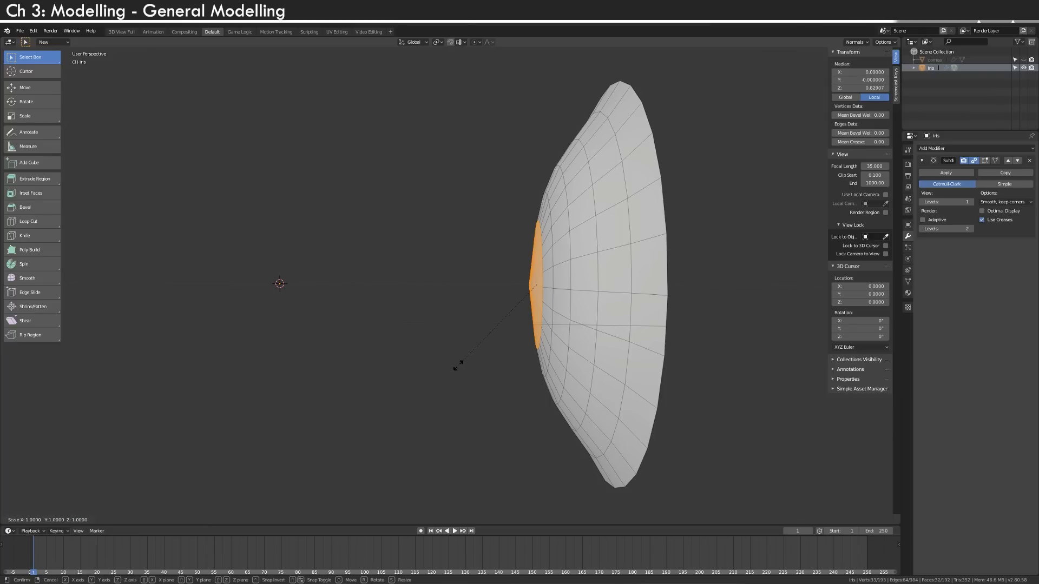
key(y)
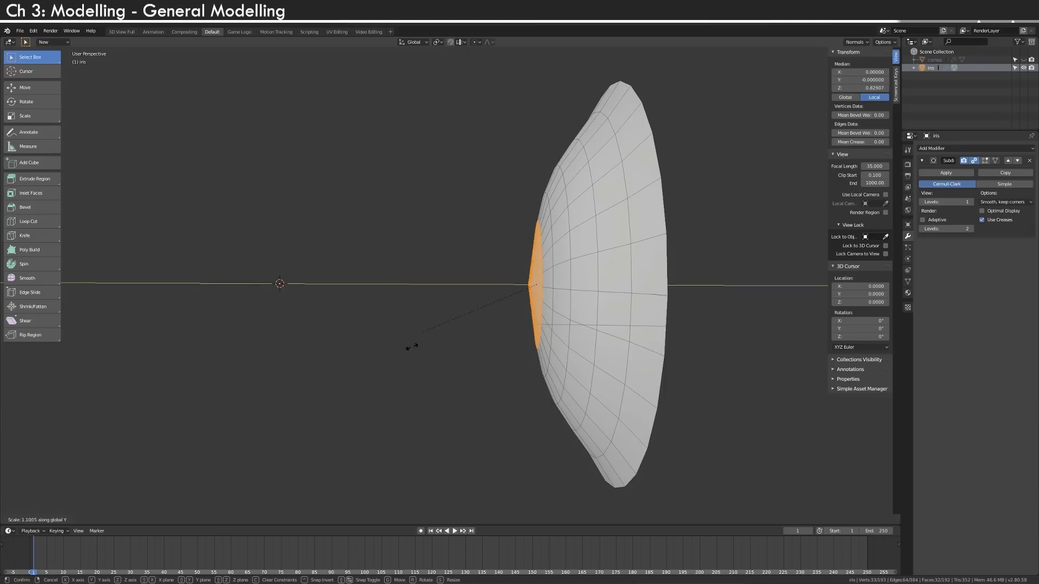
text(0)
key(Return)
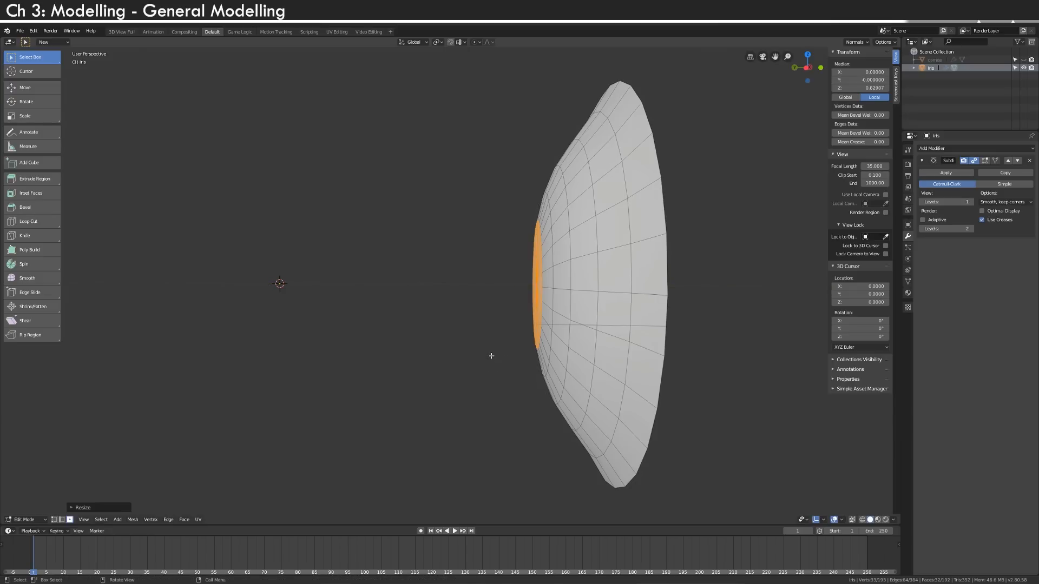
- In edge select mode, select the edge loop just outside the flattened disc and edge-slide it closer to the disc
key(2)
alt+click(552, 298)
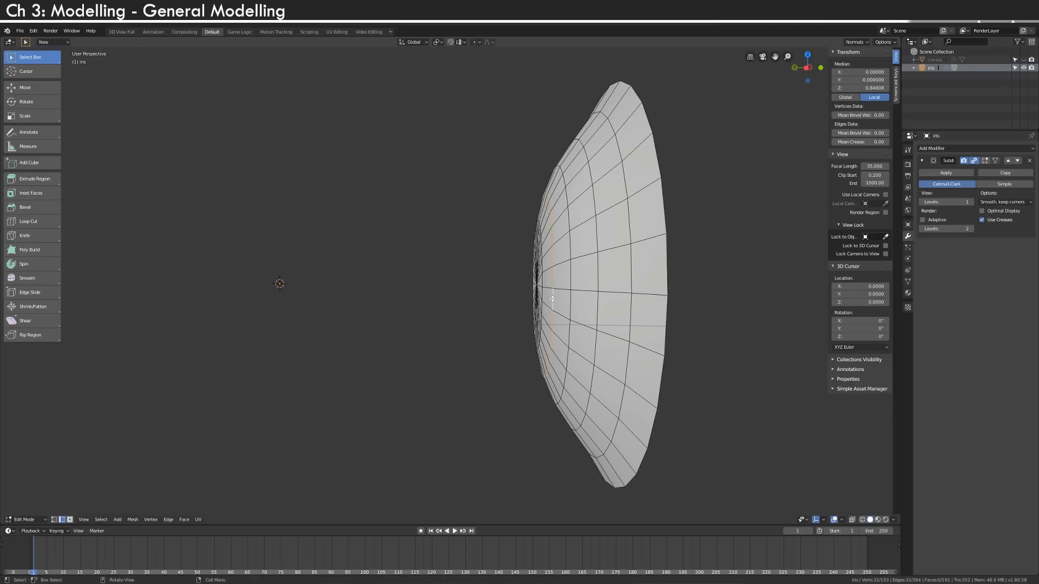
middle_drag(475, 379, 665, 496)
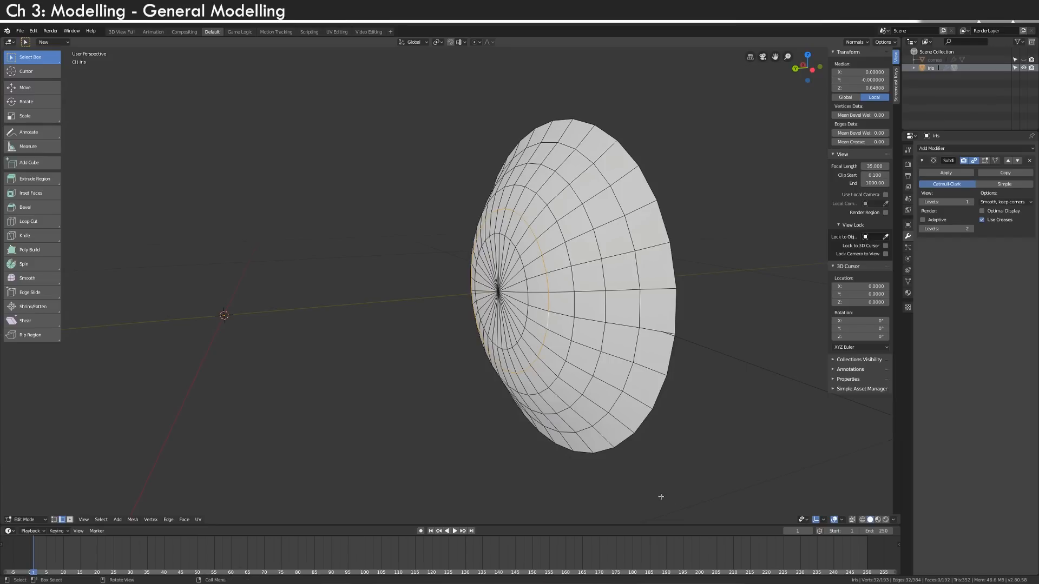
key(g)
key(Escape)
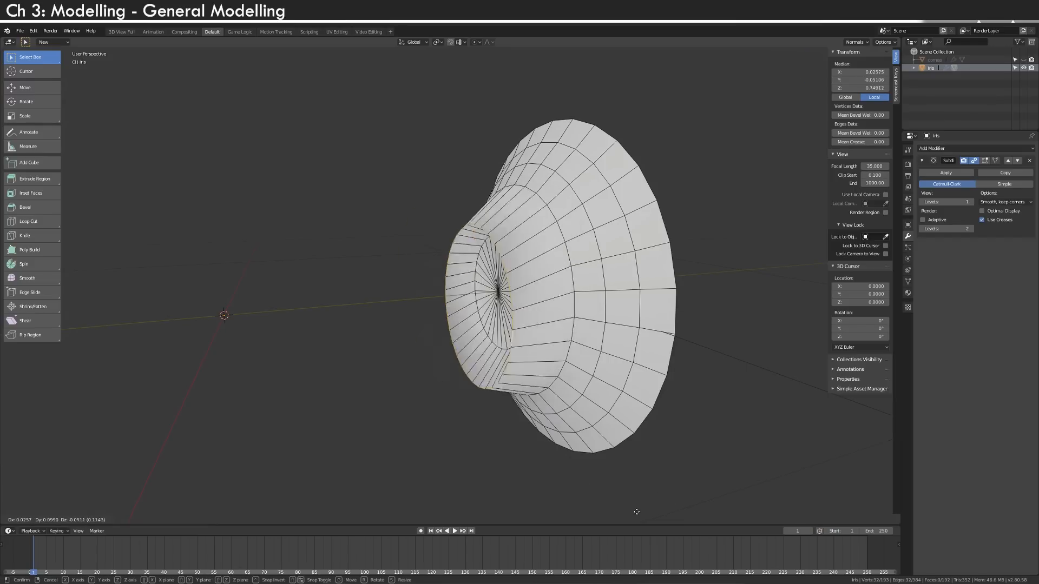
key(g)
key(g)
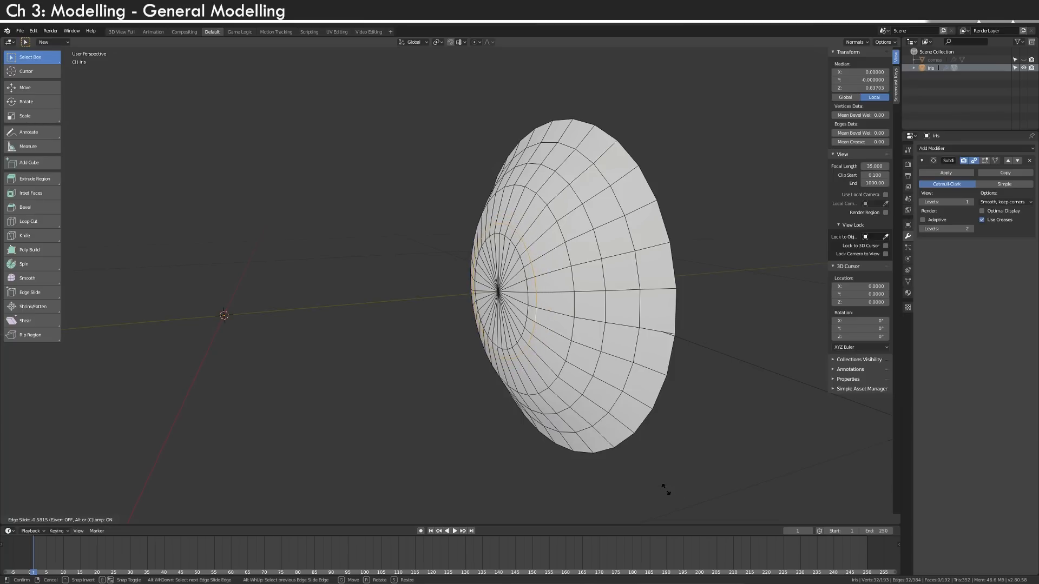
click(666, 490)
- Scale the edge loop down to hug the flattened disc's rim and preview the iris in Object Mode
key(s)
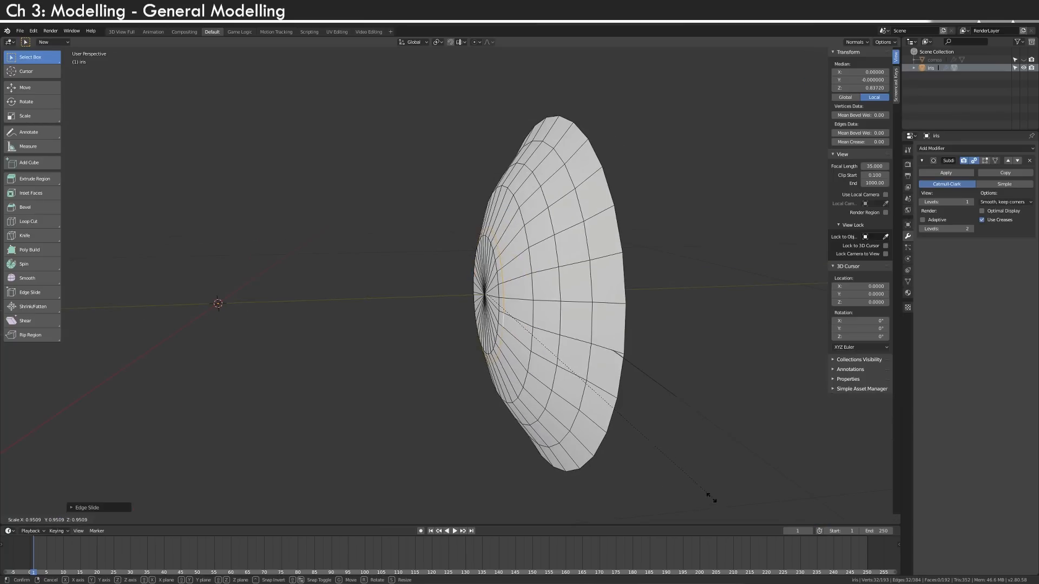
click(682, 485)
middle_drag(677, 482, 537, 402)
key(Tab)
key(Tab)
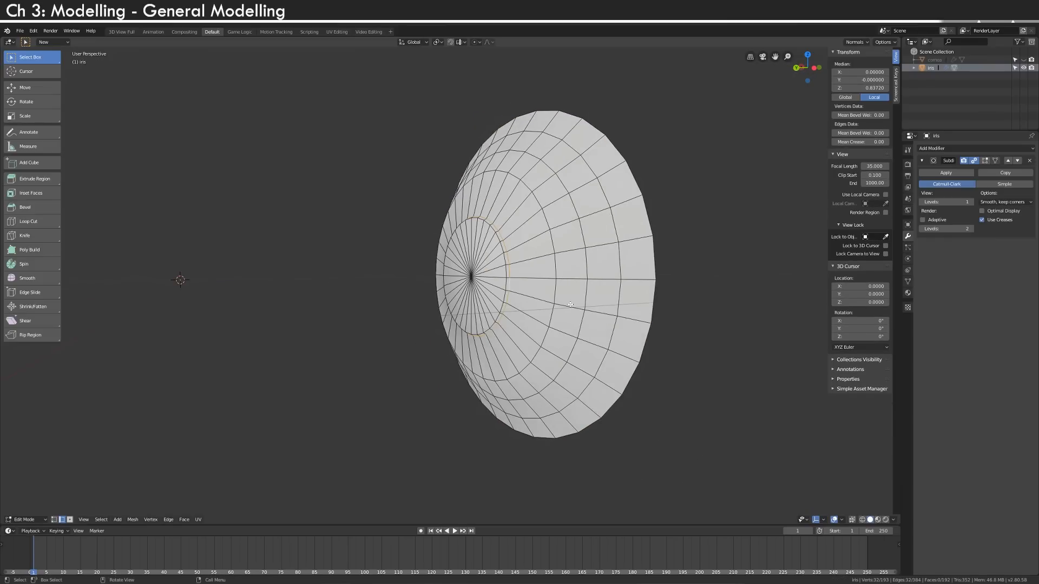
- Add one loop cut midway between the flattened disc's rim and the next ring outward
key(ctrl+r)
click(530, 280)
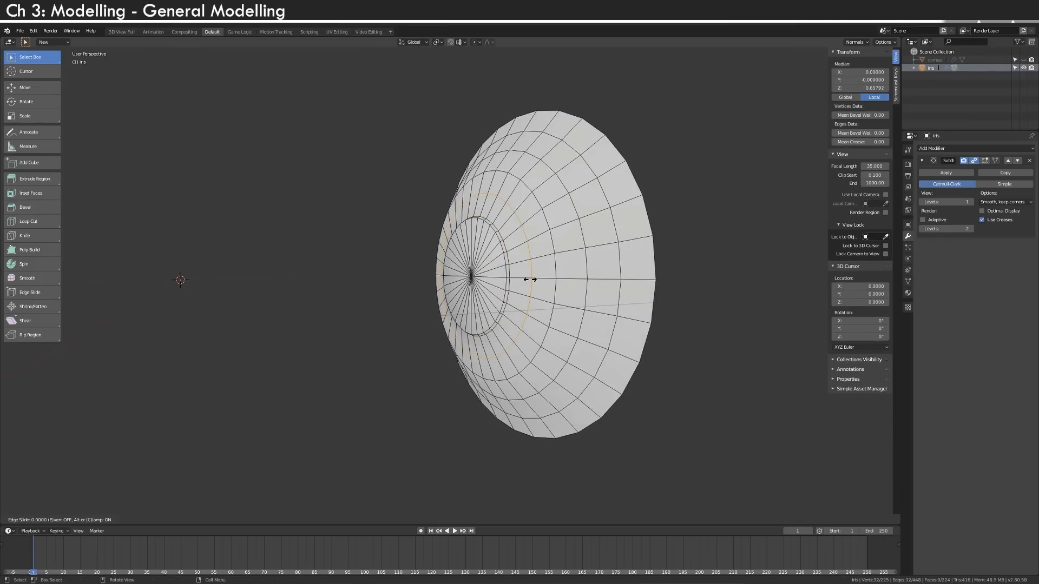
click(529, 279)
- In the left orthographic view, scale individual edge loops to even out the iris's curved profile
key(ctrl+KP_3)
key(g)
key(z)
right_click(565, 250)
key(s)
click(605, 277)
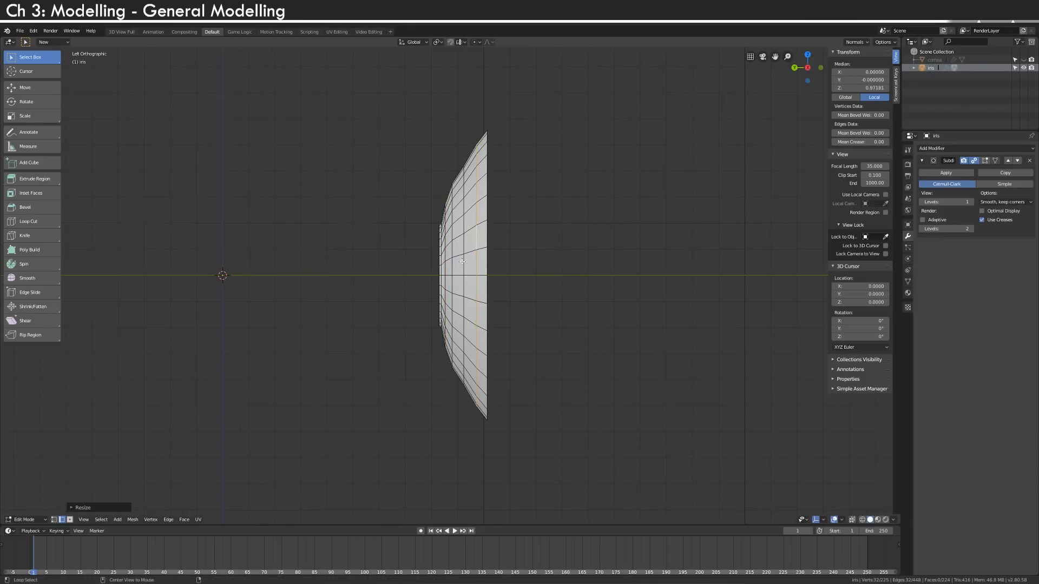
key(s)
click(605, 300)
- Return to Object Mode and unhide the cornea object
middle_drag(605, 301, 561, 307)
key(Tab)
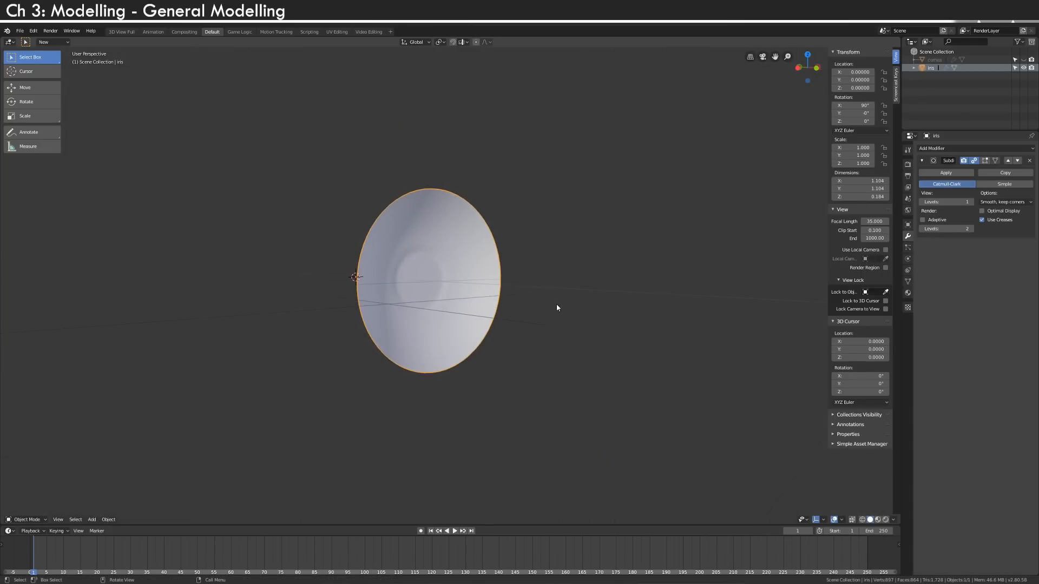
key(alt+h)
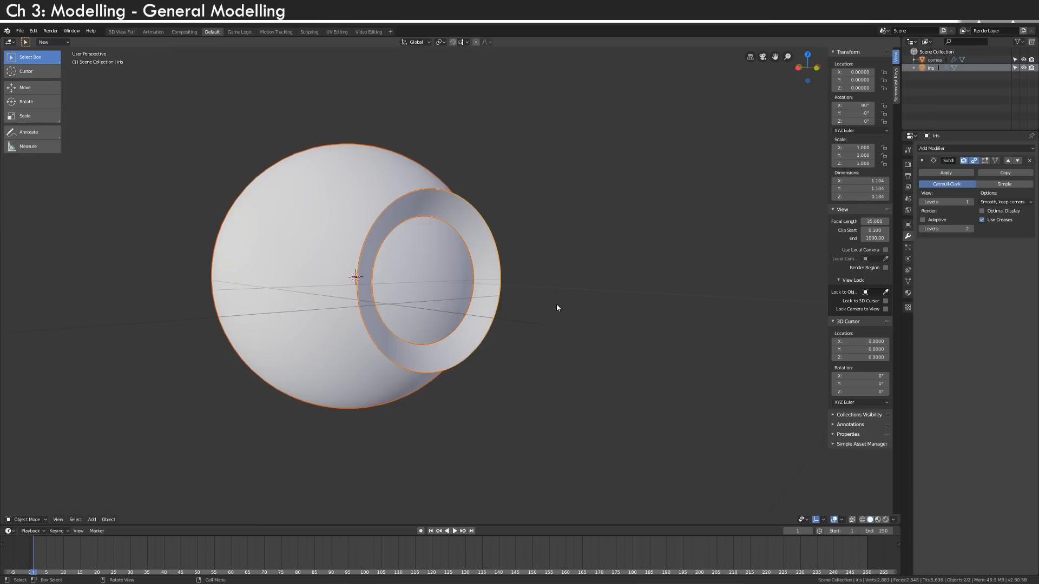
- Move the iris about 0.21 along the Y axis so it sits inside the front of the eyeball
click(494, 293)
middle_drag(495, 293, 567, 349)
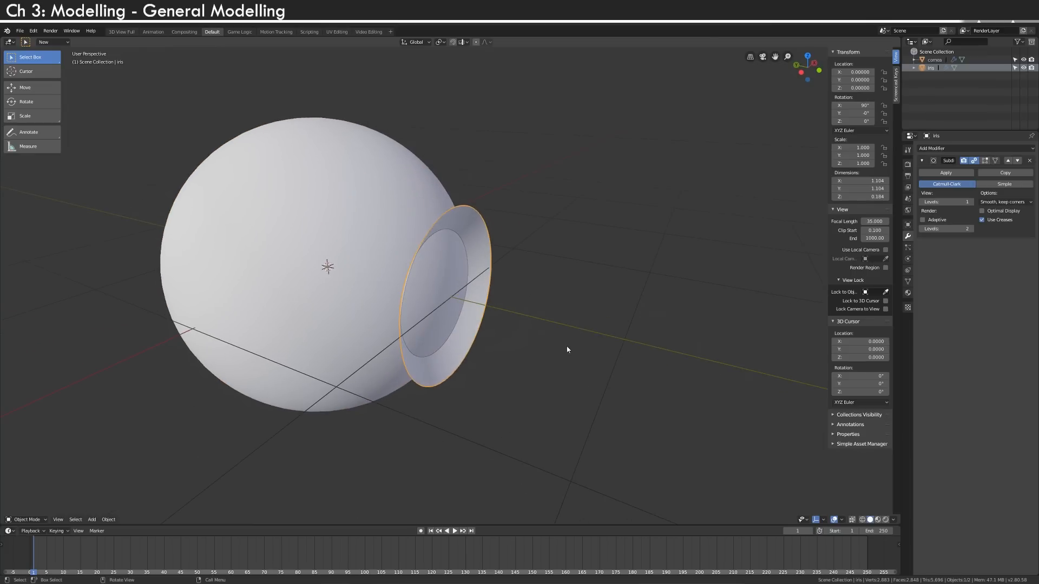
key(g)
key(y)
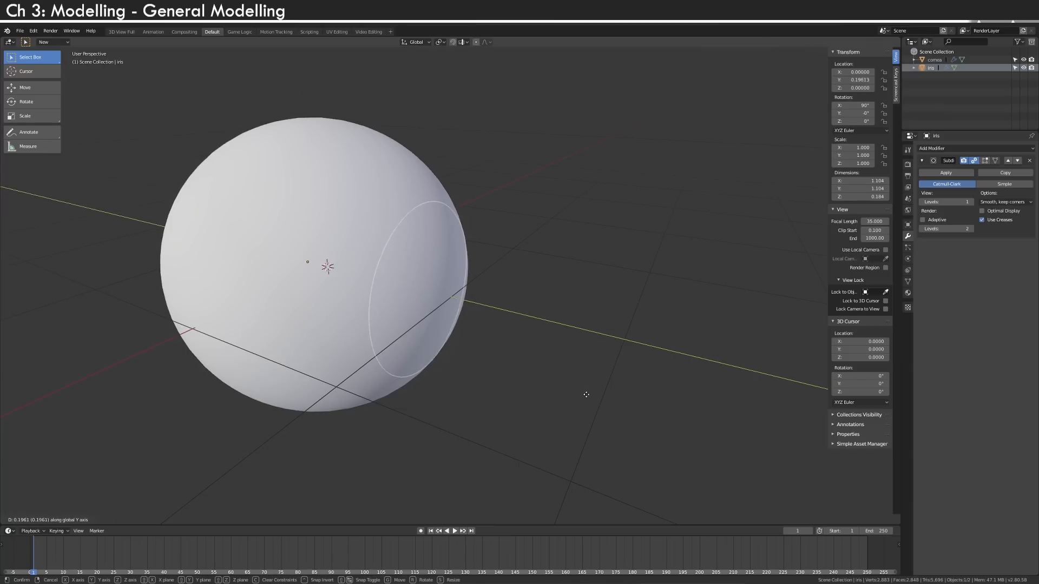
click(586, 395)
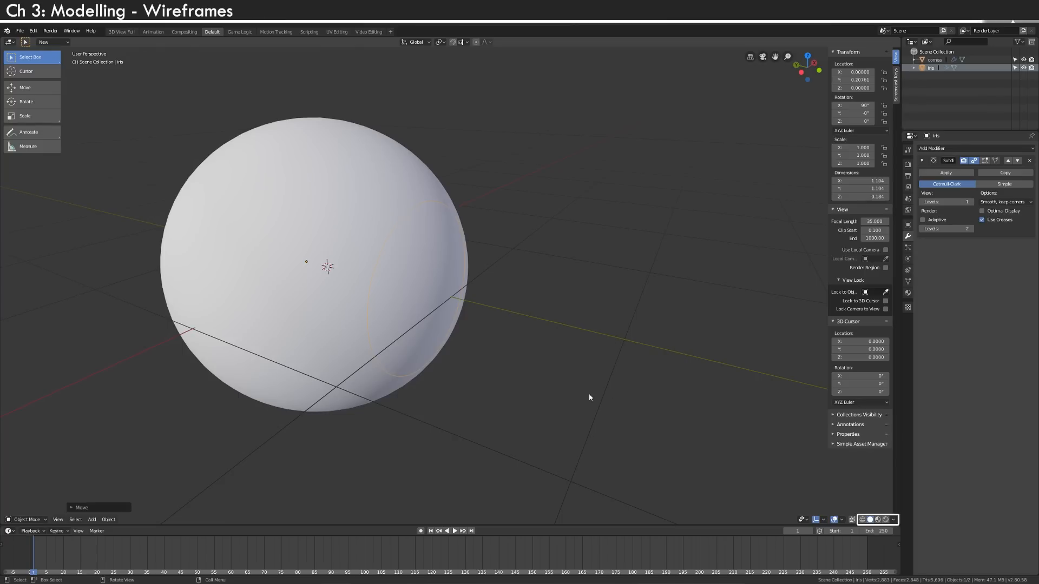
- Display the viewport in wireframe shading and turn on All Edges for the cornea object
click(863, 520)
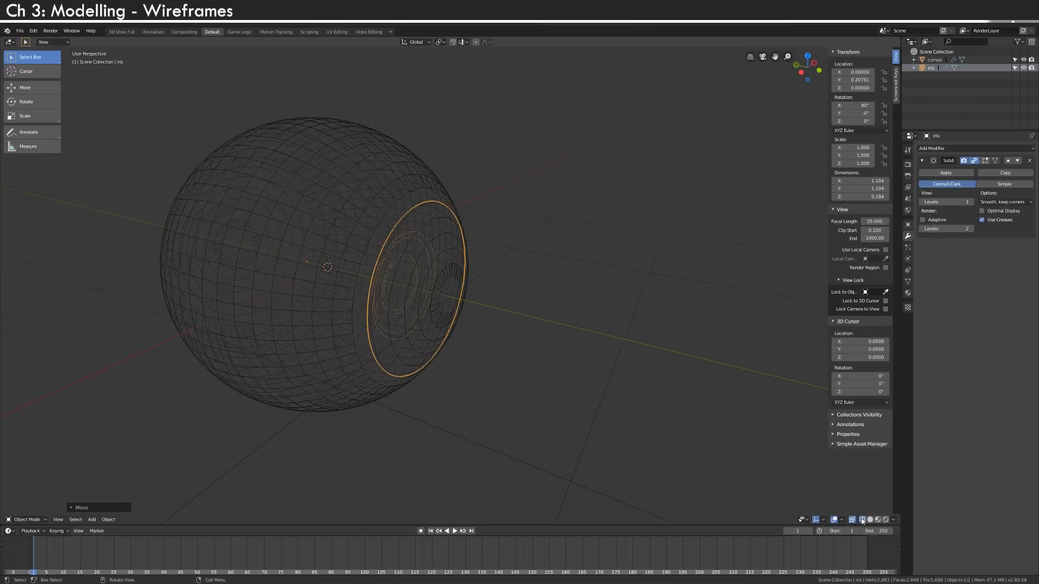
key(z)
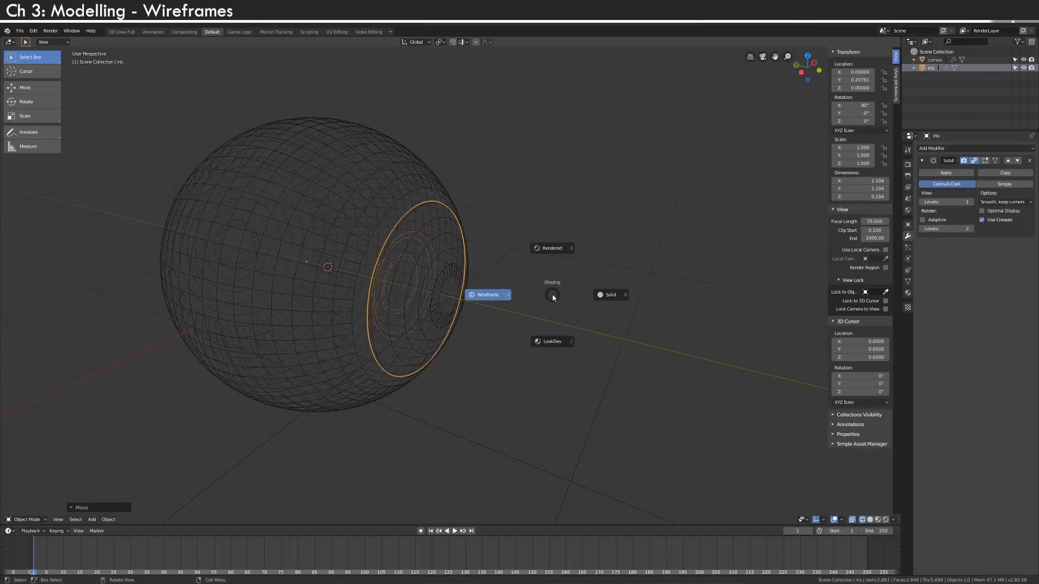
click(487, 300)
mouse_move(488, 300)
middle_down()
mouse_move(566, 325)
mouse_move(595, 320)
mouse_move(581, 320)
middle_up()
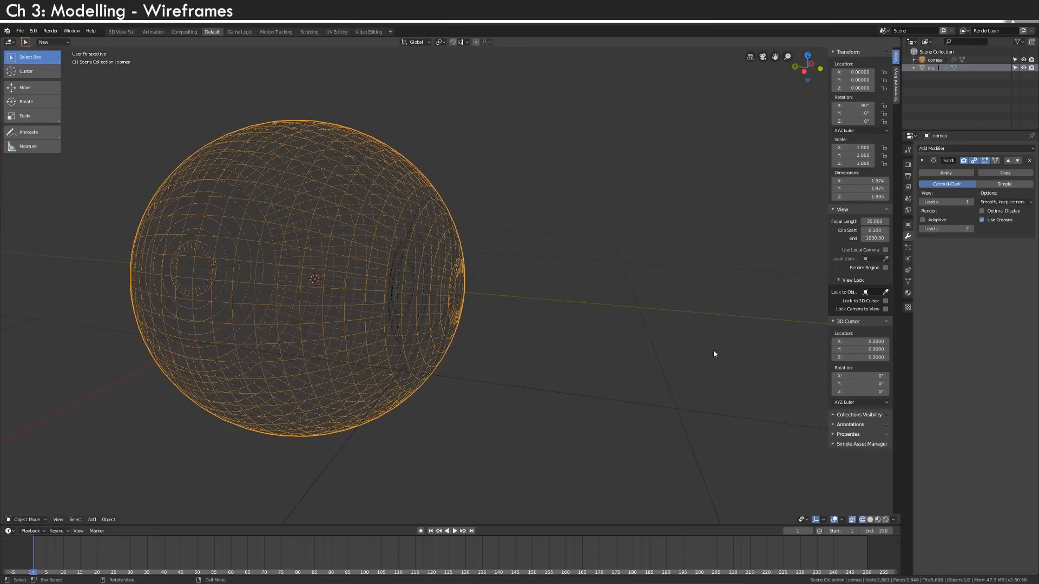
click(909, 225)
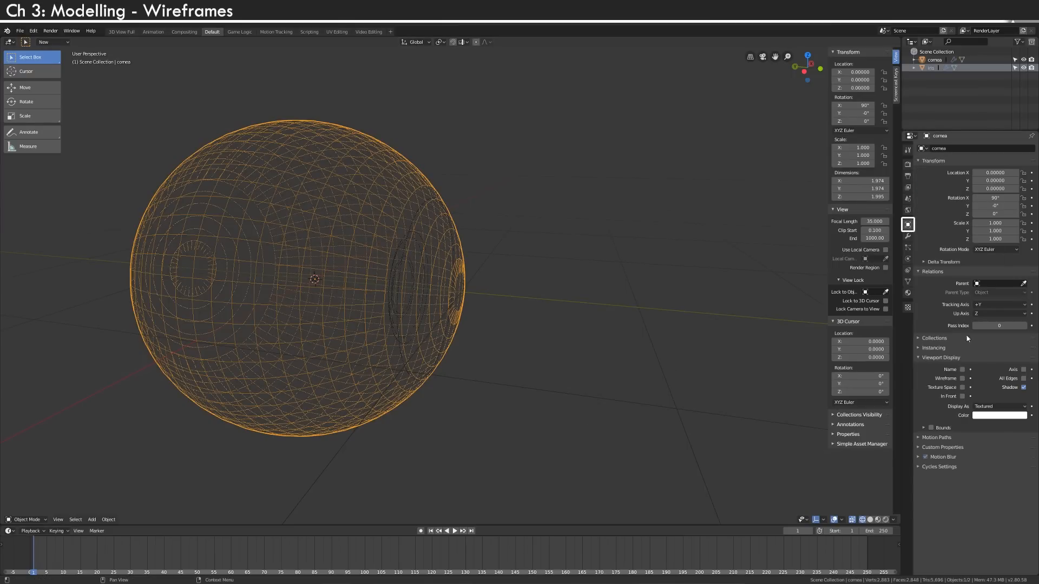
click(1024, 379)
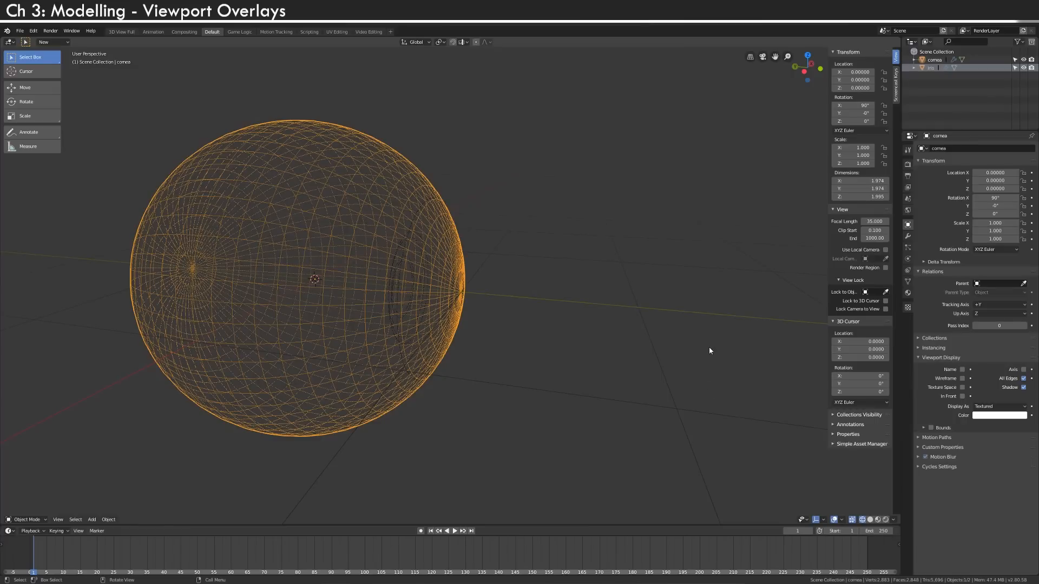
- Return to solid shading and toggle the floor grid and 3D cursor overlays off and on again
key(z)
click(756, 346)
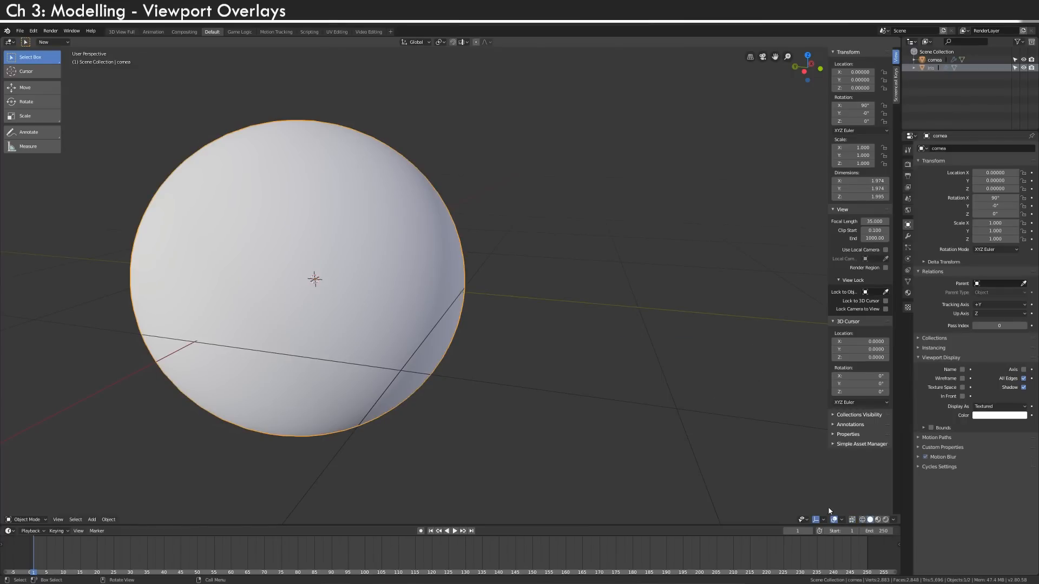
click(842, 522)
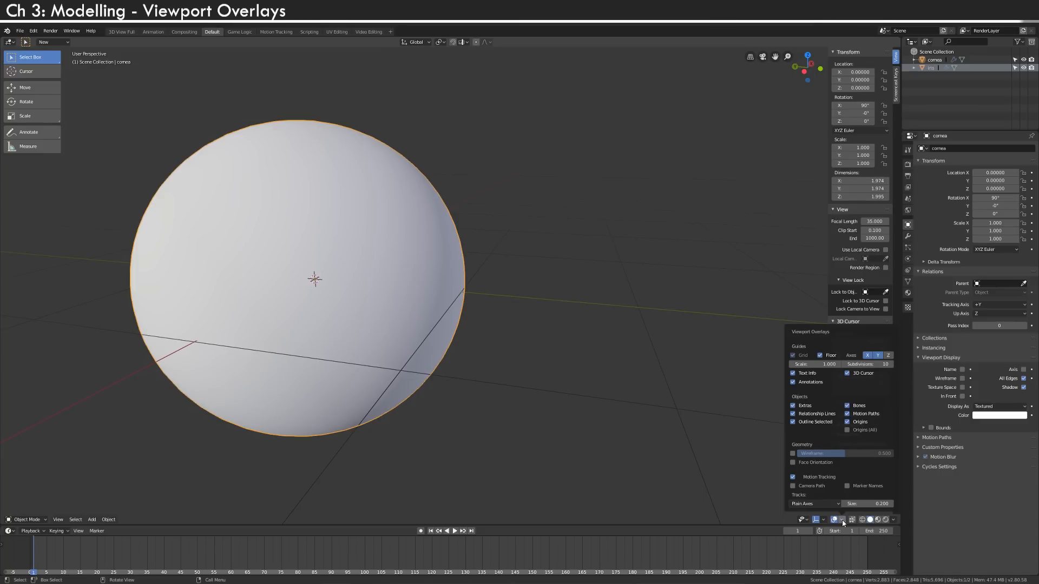
click(820, 355)
click(820, 355)
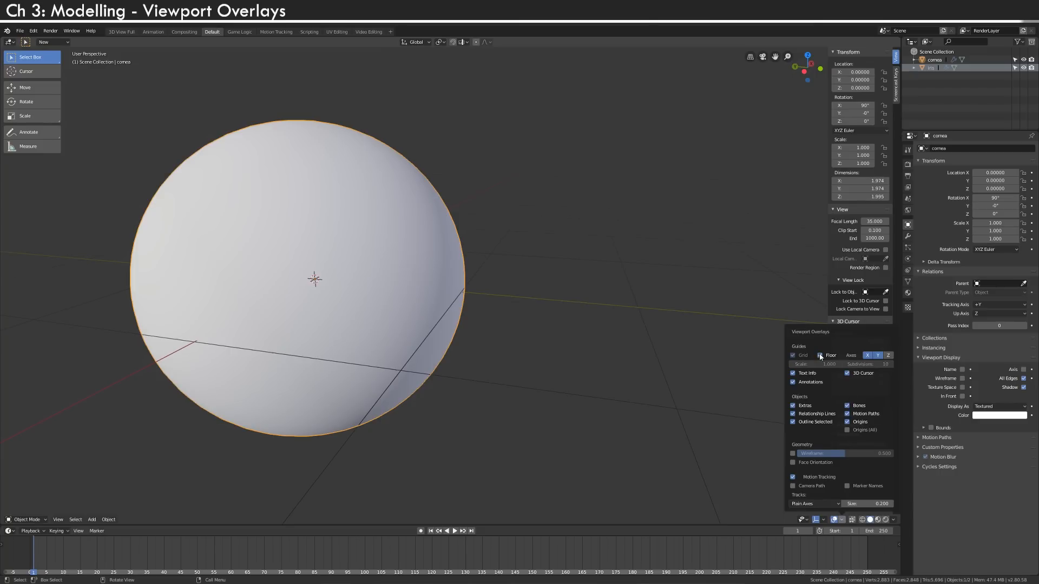
click(848, 373)
click(848, 373)
- Turn on the wireframe overlay, raise its threshold to 1.000, and turn the overlay off again
click(793, 453)
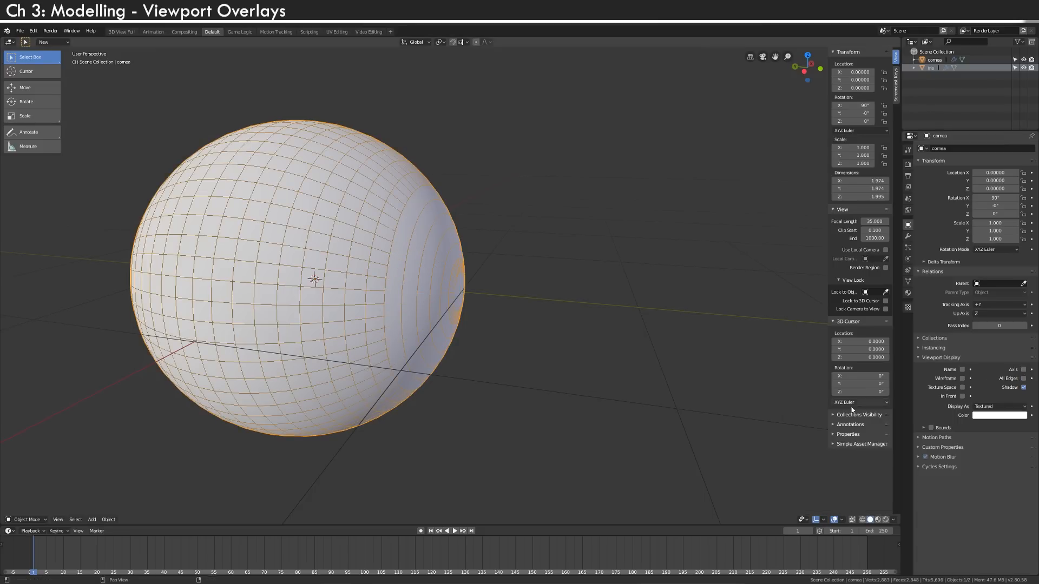
click(842, 520)
drag(844, 457, 891, 458)
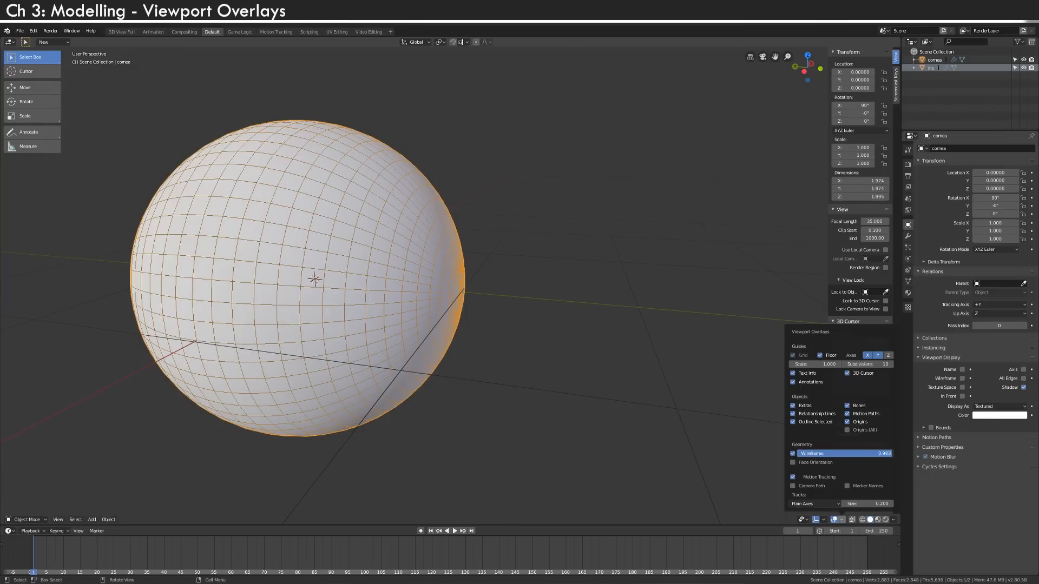
click(793, 454)
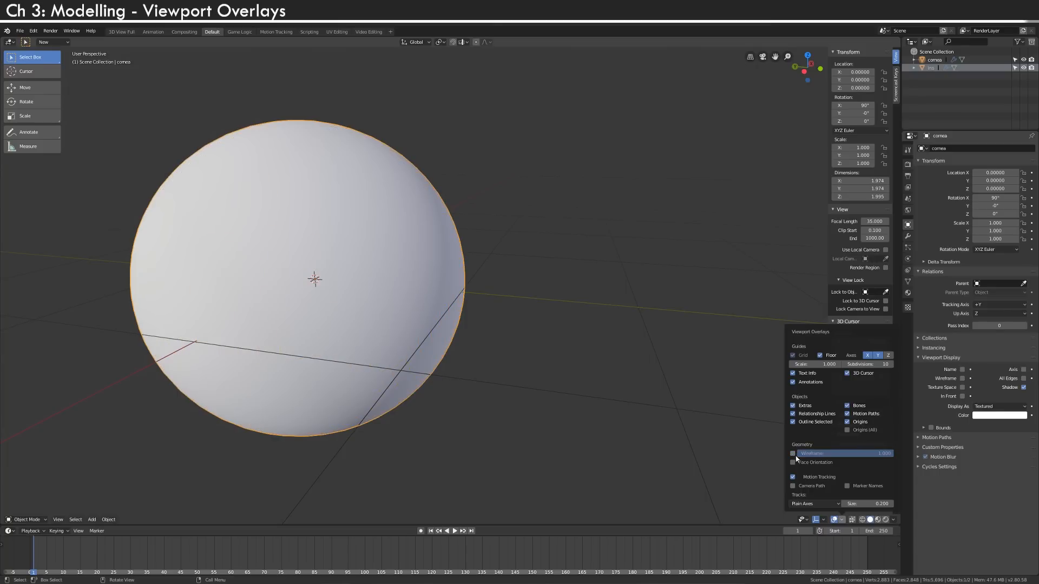
- Hide the floor grid through the viewport overlays
click(820, 356)
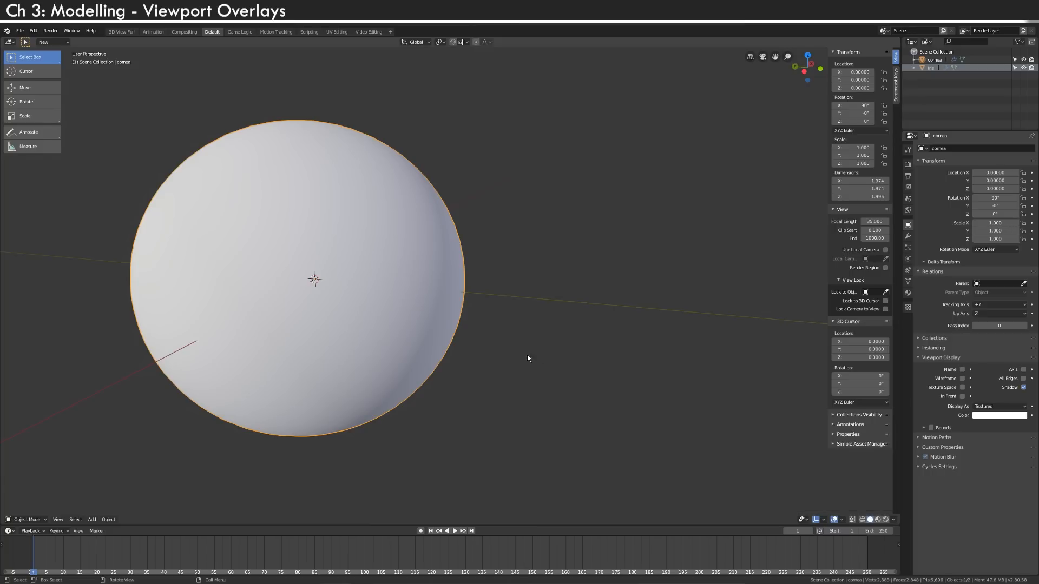
scroll(541, 347, down, 7)
scroll(551, 332, up, 1)
shift+middle_drag(552, 318, 579, 359)
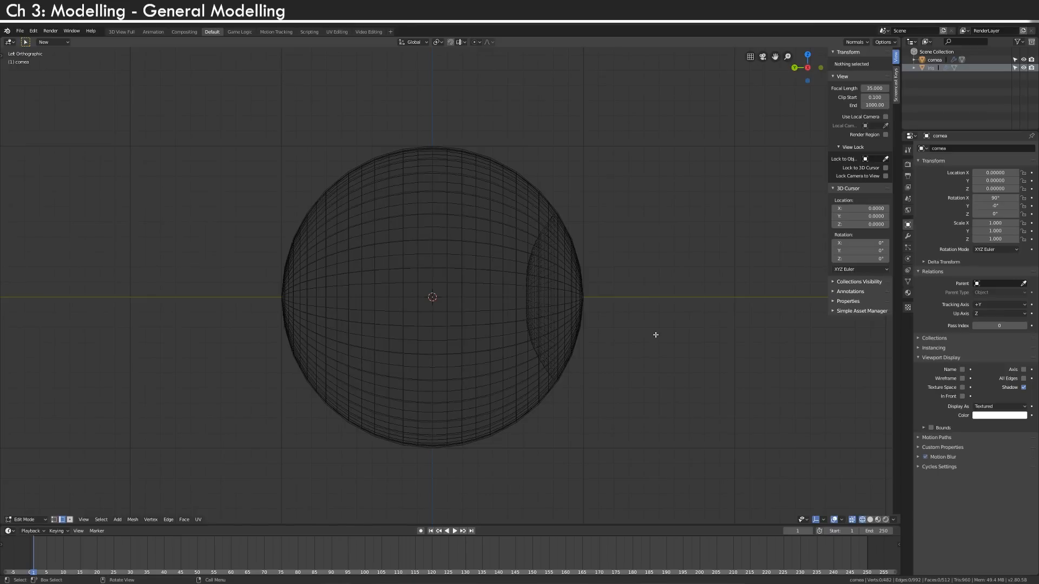
- Turn off the cornea's subdivision display in Edit Mode and add an edge loop slid level with the iris's rim
click(909, 236)
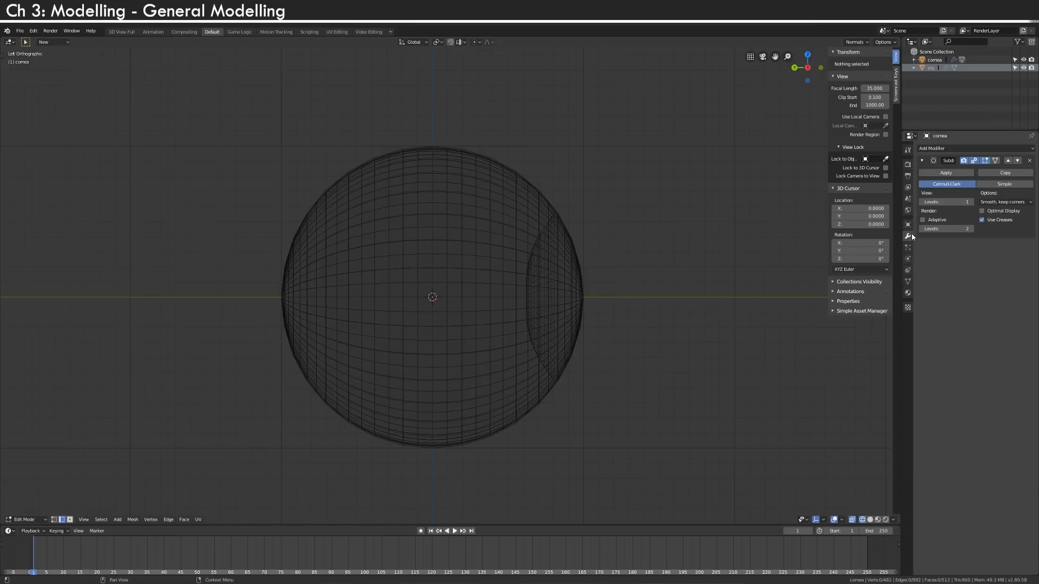
click(986, 161)
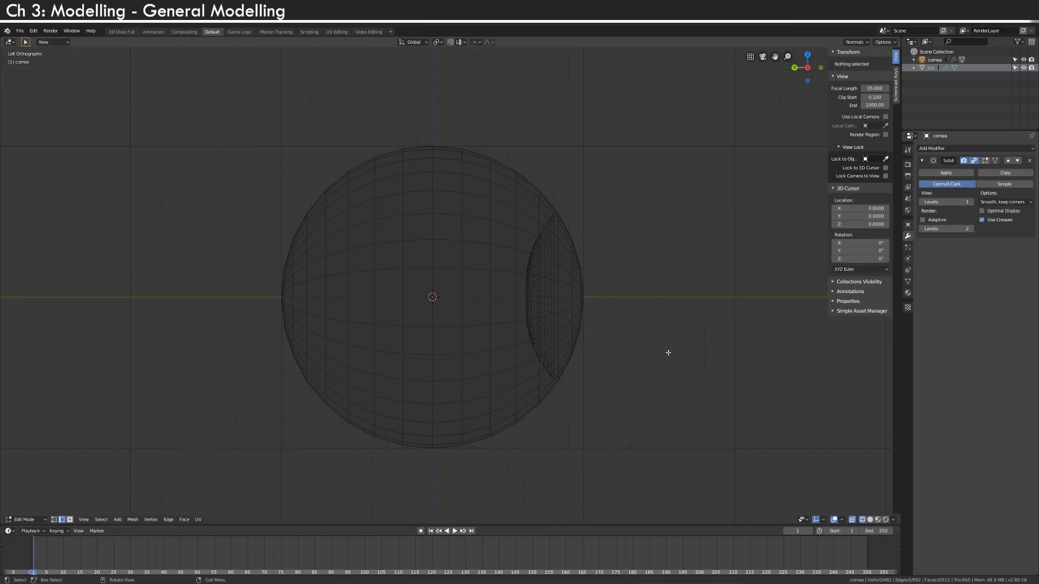
alt+click(553, 232)
key(g)
key(g)
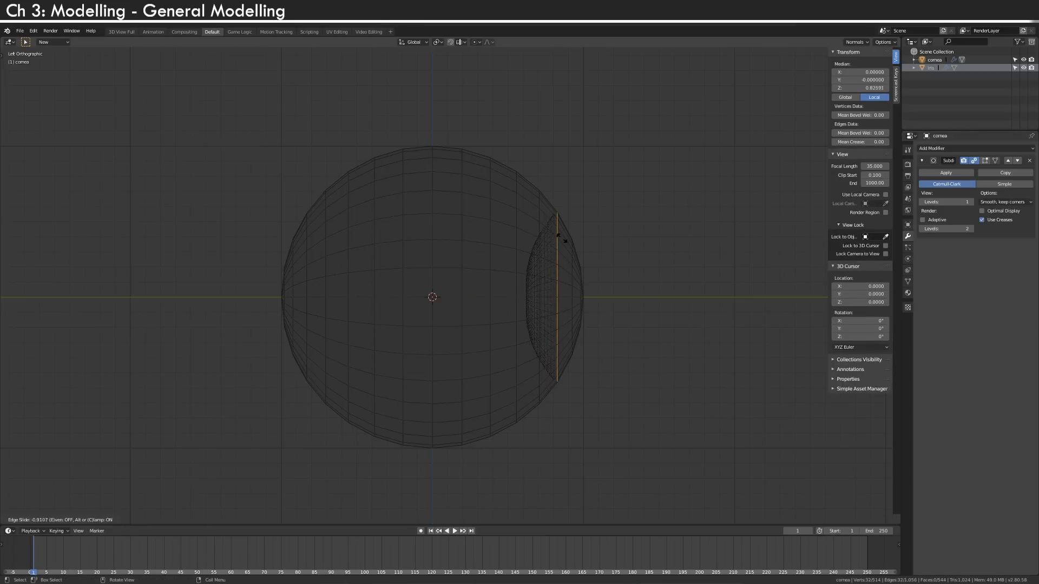
click(559, 237)
- Select the faces at the cornea's front cap and push them about 0.024 outward along the Y axis
key(alt+a)
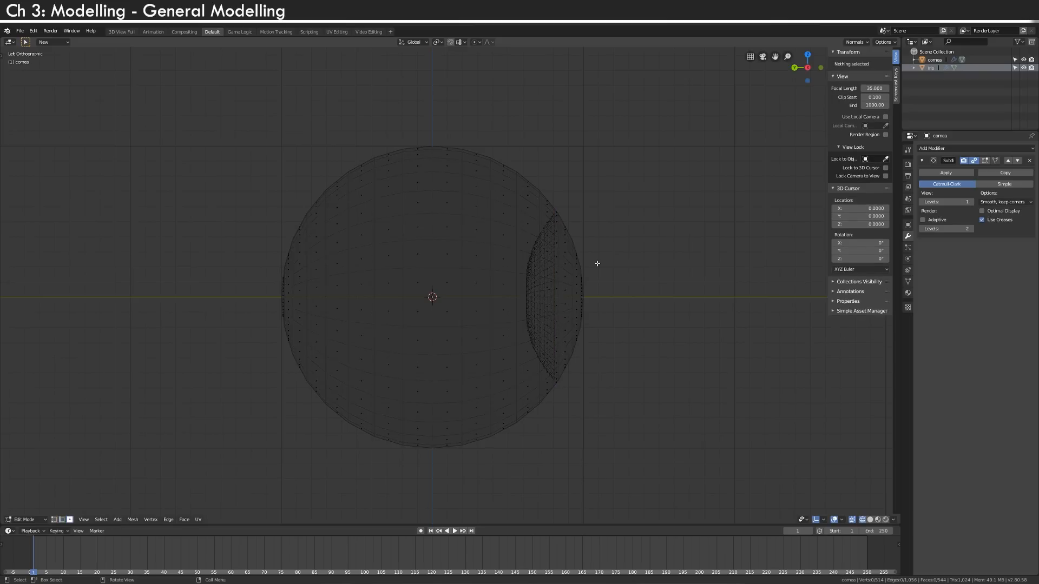
key(b)
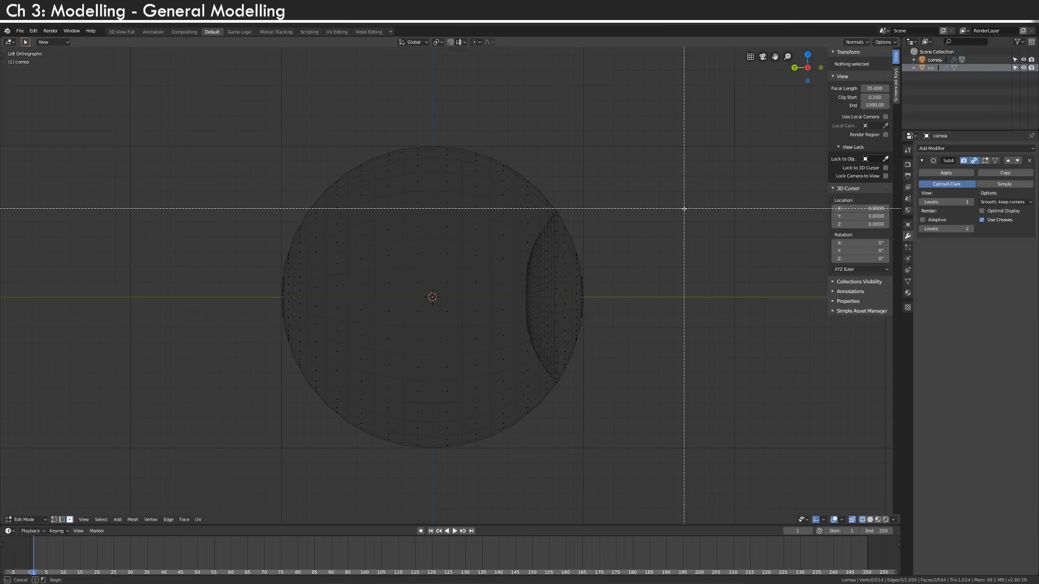
drag(685, 208, 567, 431)
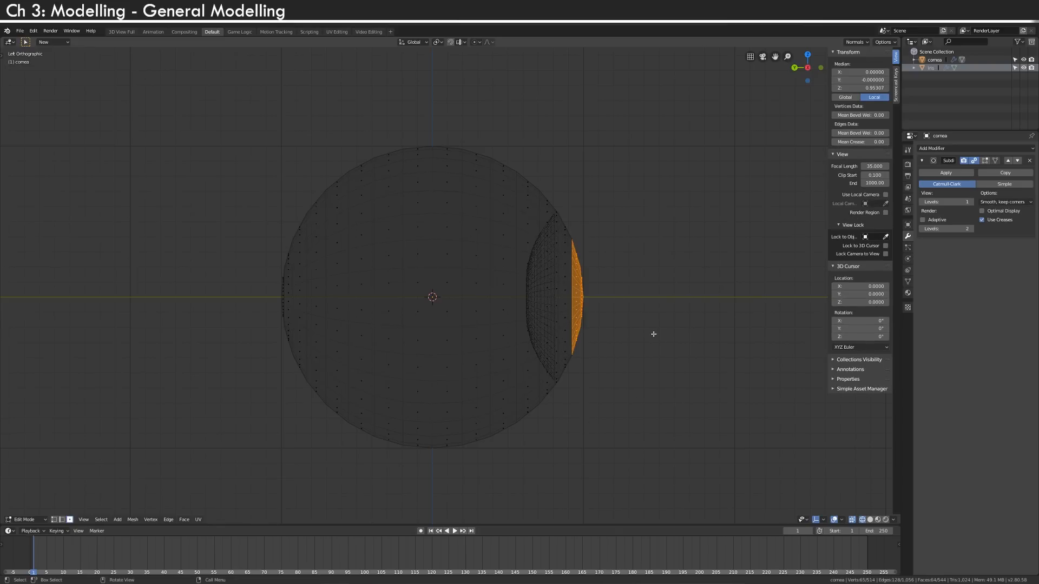
key(g)
key(y)
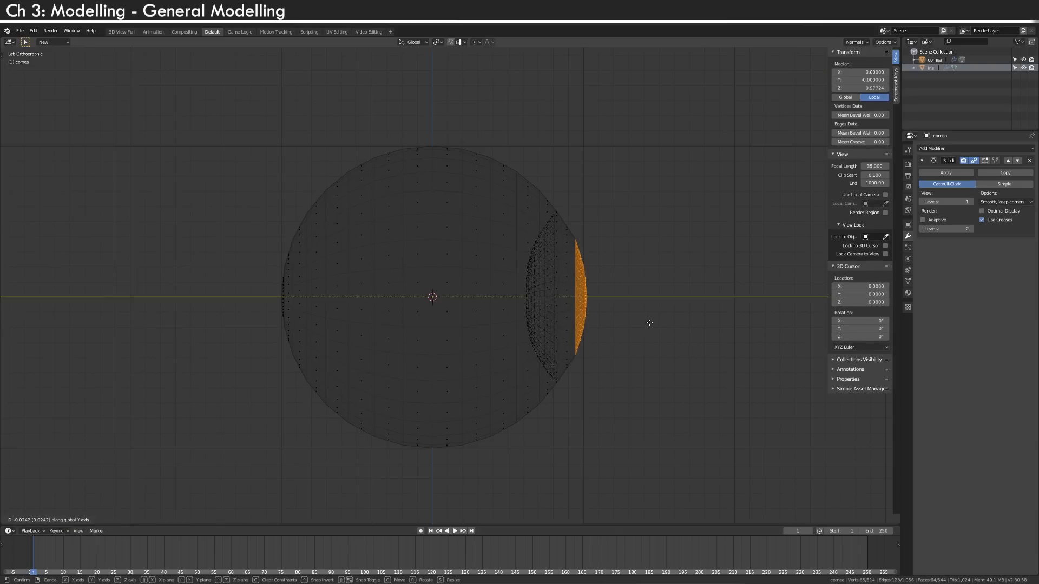
click(650, 322)
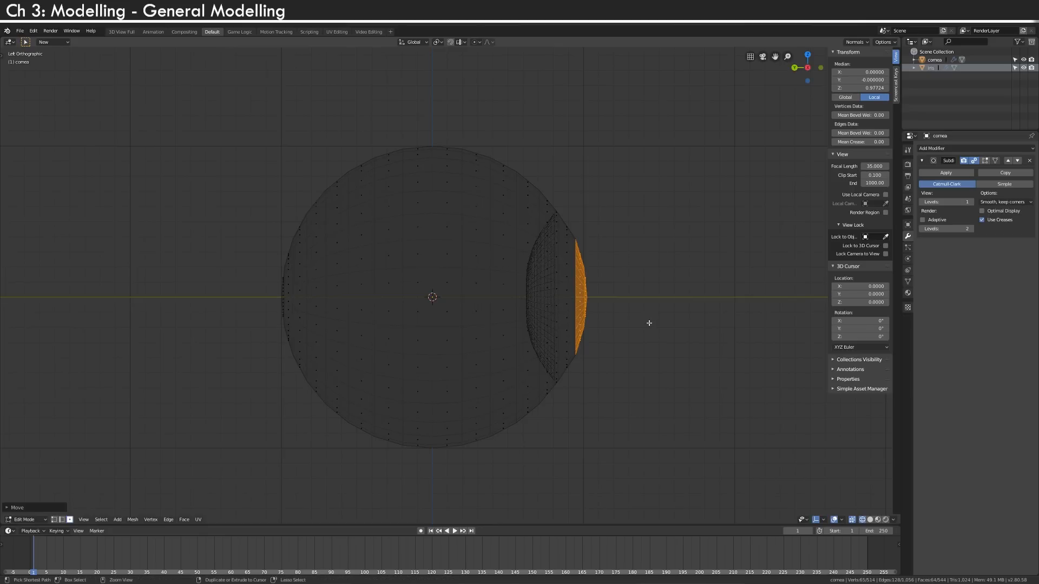
- Shrink the face selection by one ring and push the cornea's tip about 0.03 outward along the Y axis
key(ctrl+KP_Subtract)
key(g)
key(y)
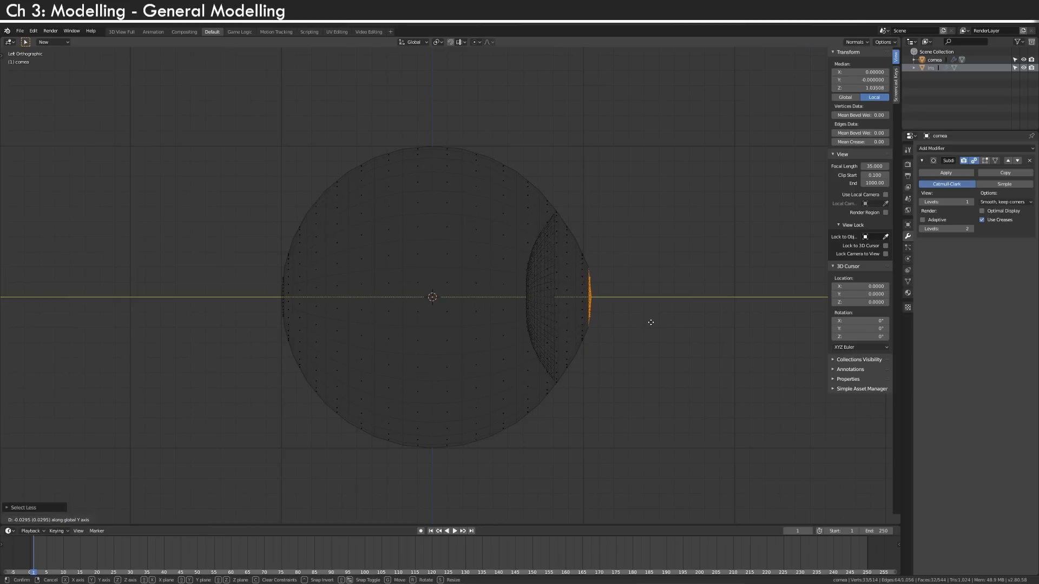
click(650, 323)
- Grow the selection by one ring, scale the cornea's bulge up to about 1.09, and return to Object Mode
key(ctrl+KP_Add)
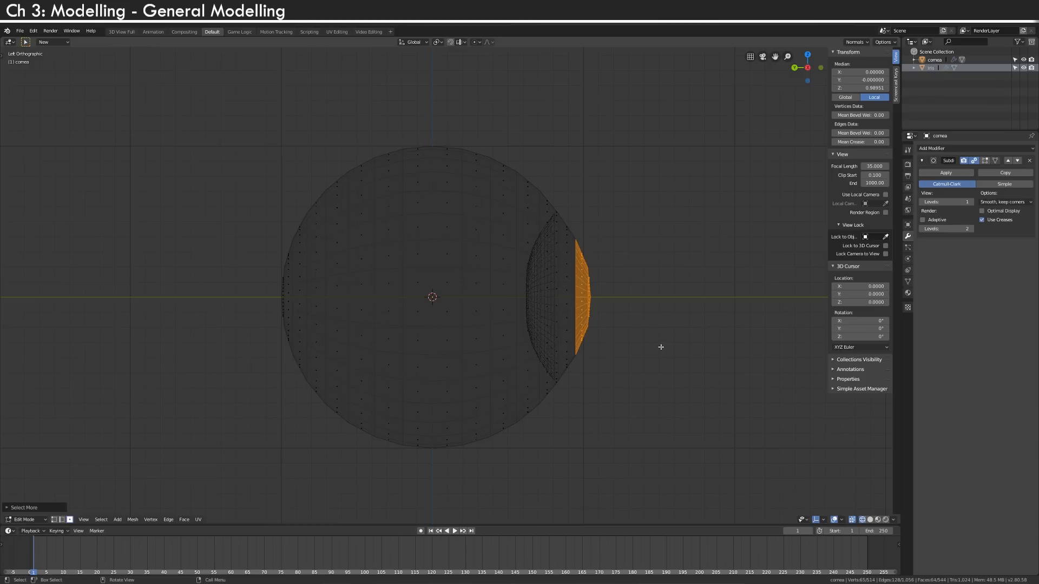
key(s)
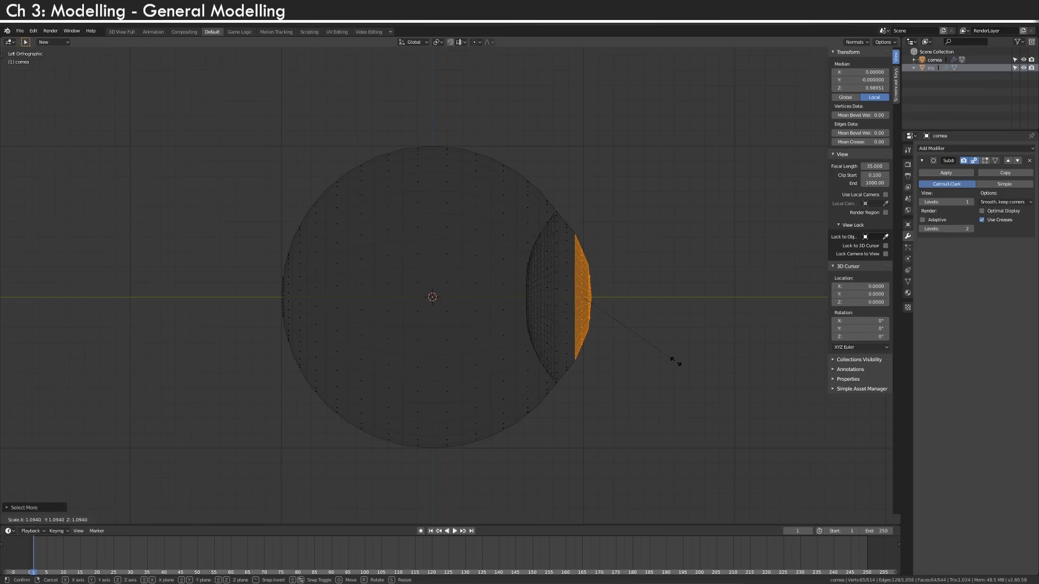
click(677, 361)
key(Tab)
scroll(697, 346, down, 2)
middle_drag(656, 346, 600, 372)
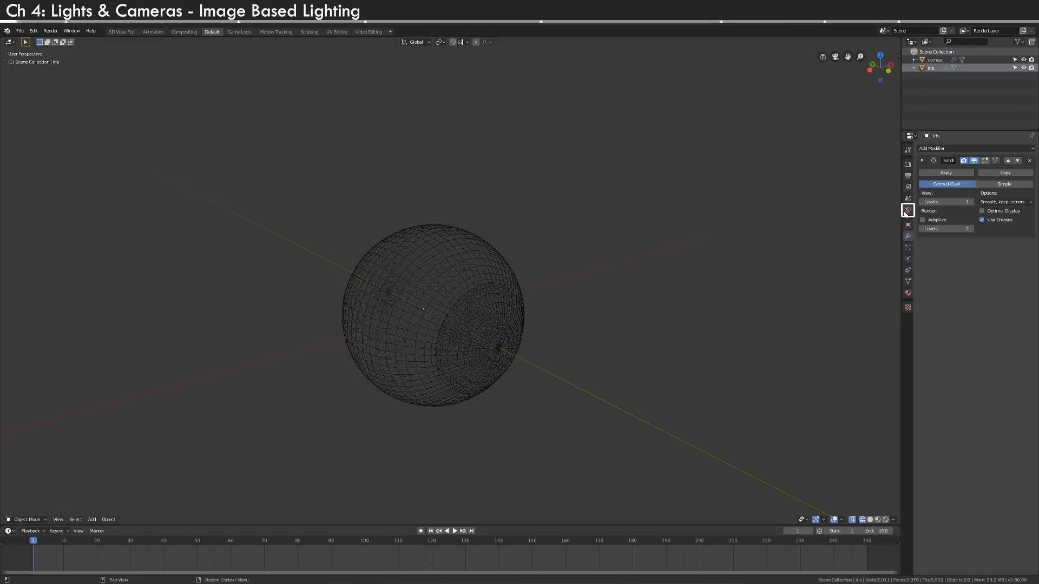
- Set the world background colour to an Environment Texture and load Luxo-jpg_1000x500.jpg as its image
click(907, 211)
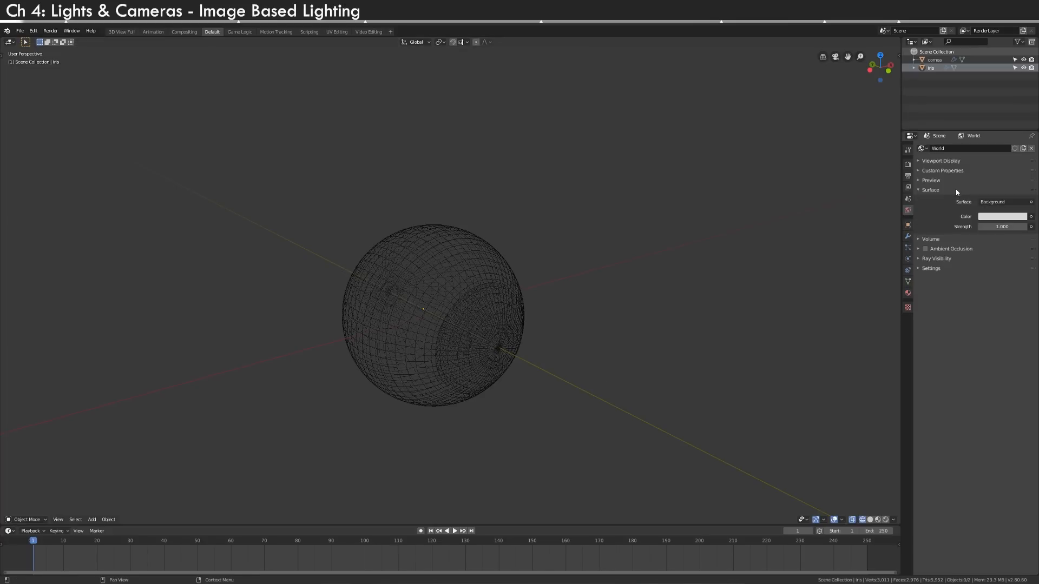
click(1031, 217)
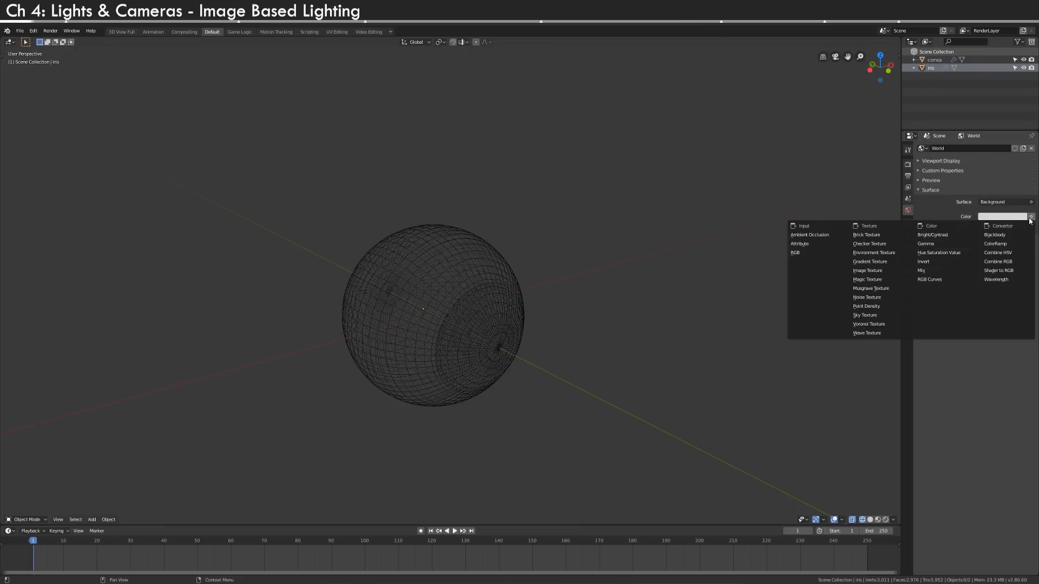
click(888, 253)
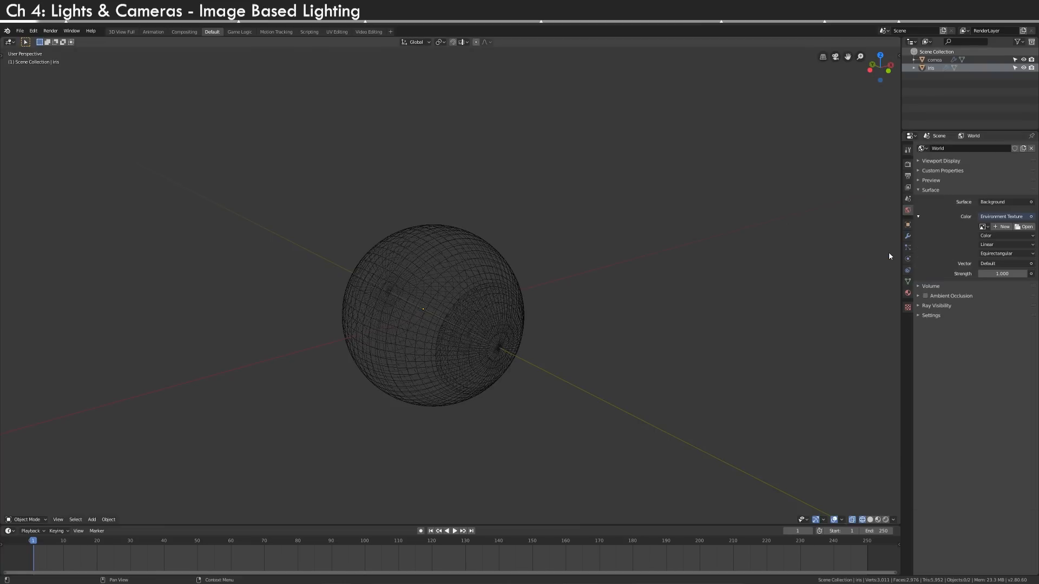
click(1025, 226)
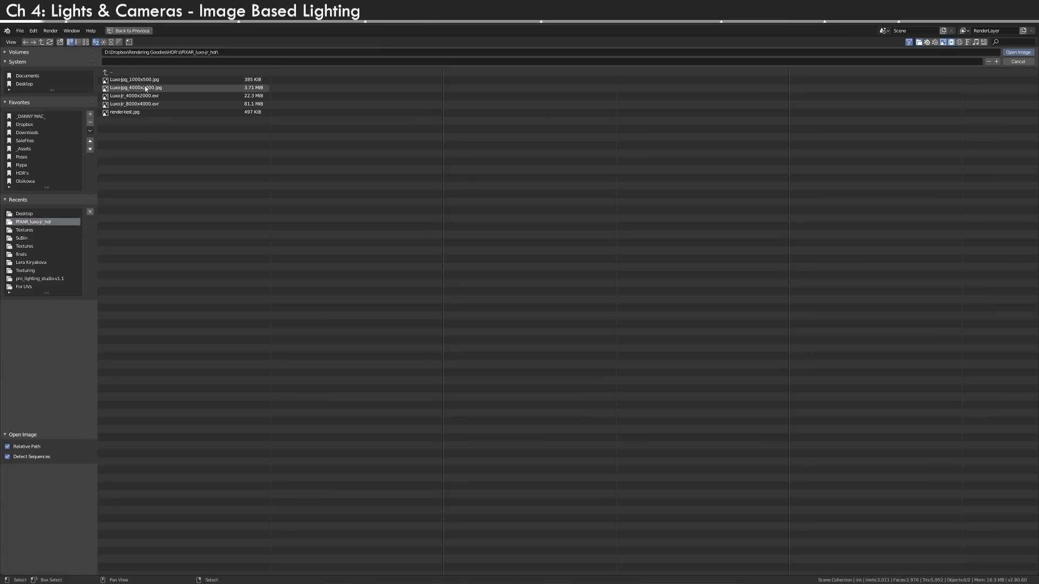
double_click(145, 81)
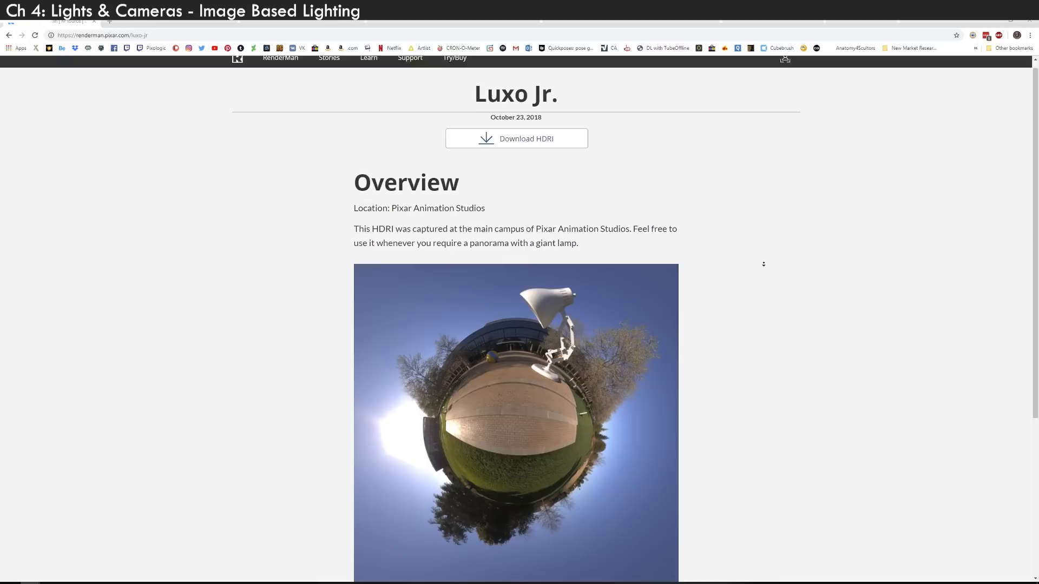
scroll(766, 266, down, 1)
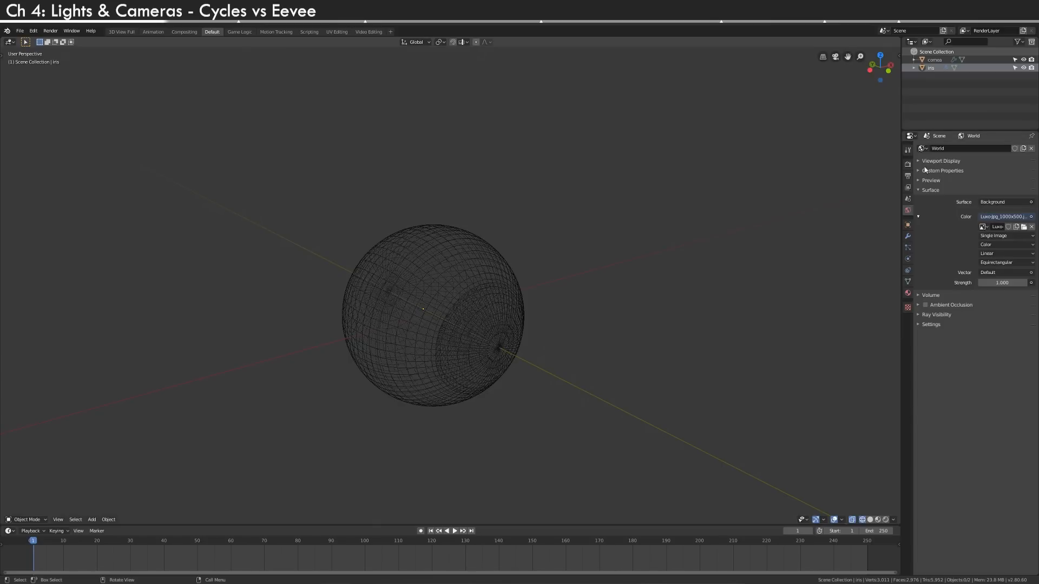
- Check the render engine setting, switch the viewport to Rendered shading, and inspect the eye within the environment image
click(909, 165)
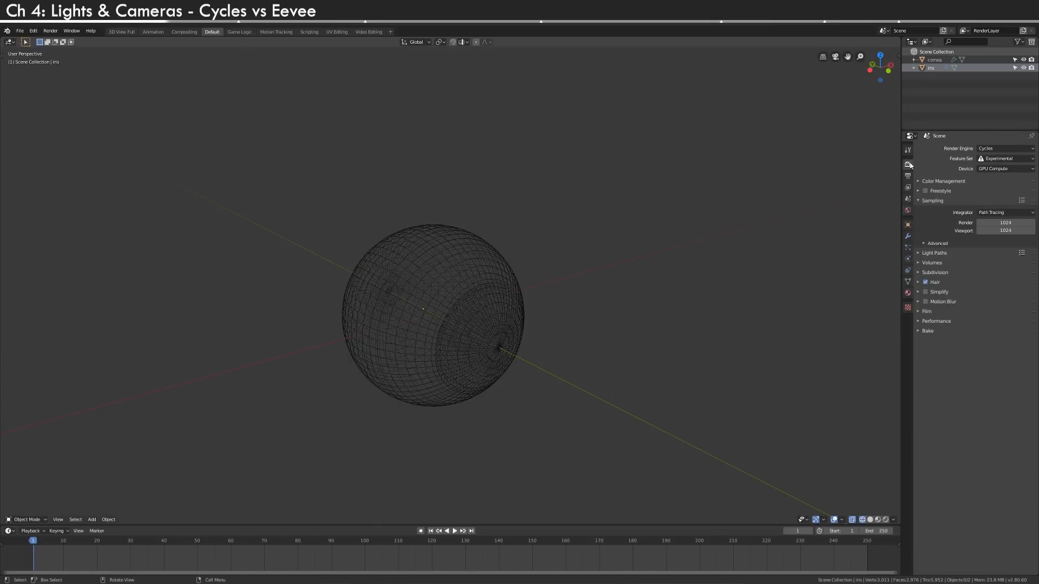
click(995, 150)
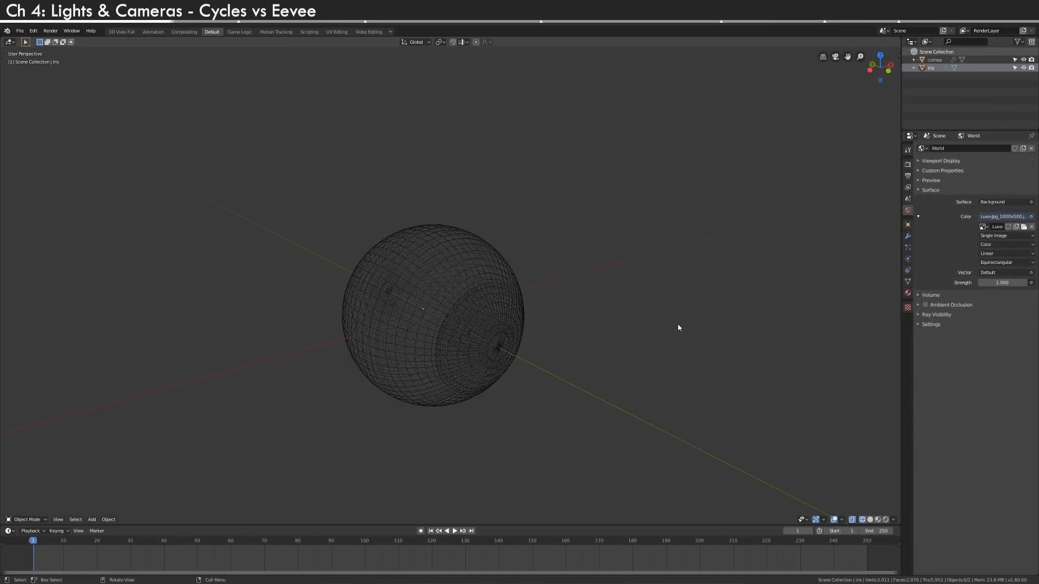
key(z)
click(672, 284)
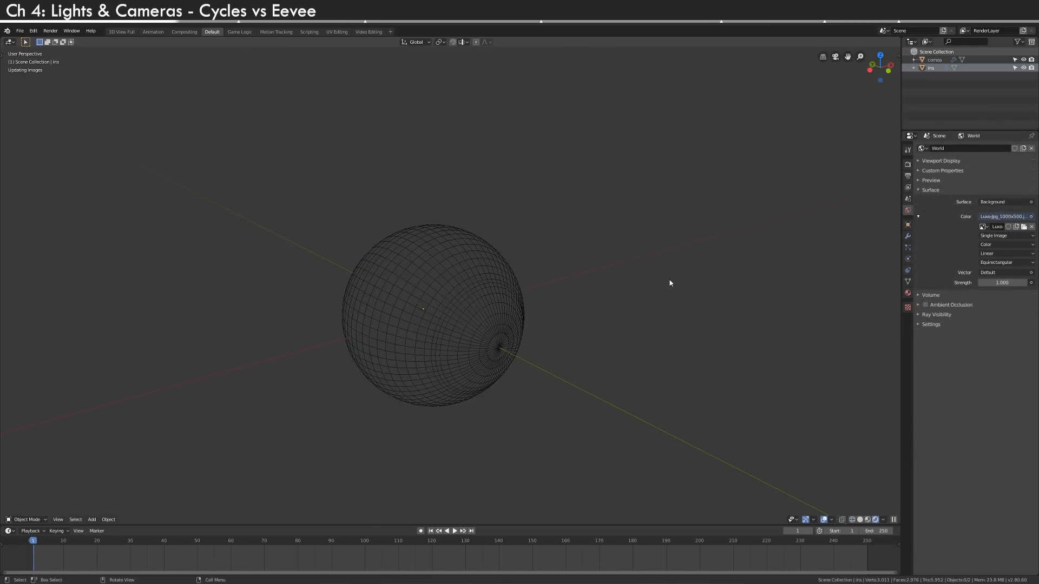
middle_drag(572, 274, 10, 276)
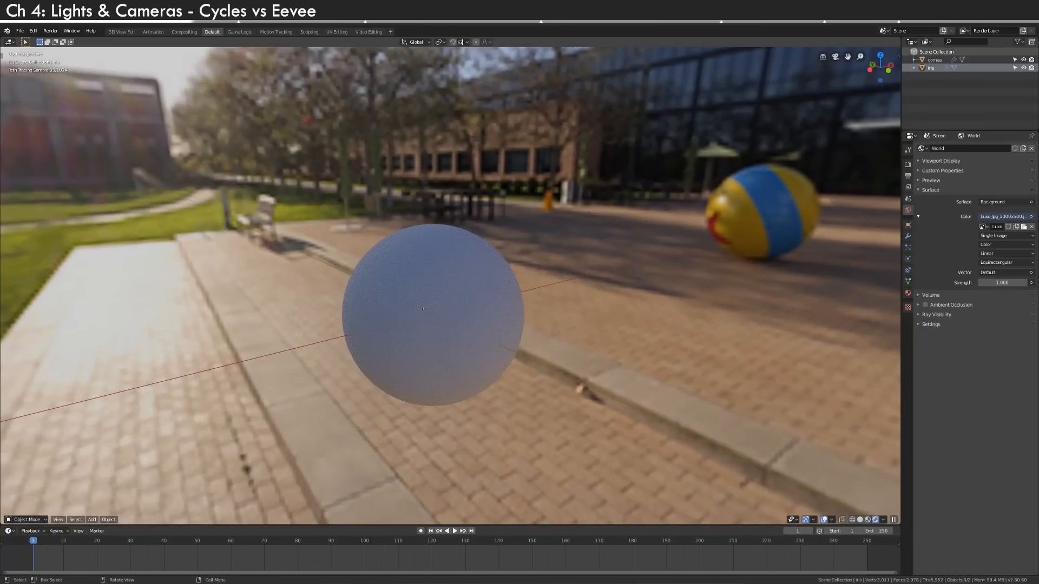
middle_drag(607, 259, 587, 273)
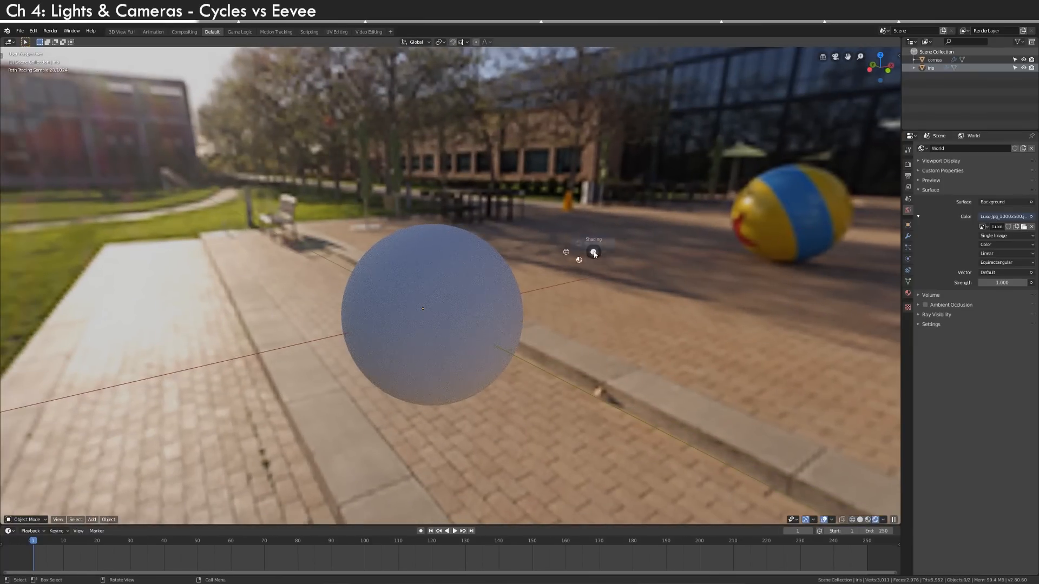
- Switch the viewport to LookDev shading and enable Scene World so the loaded environment image lights the preview
click(592, 300)
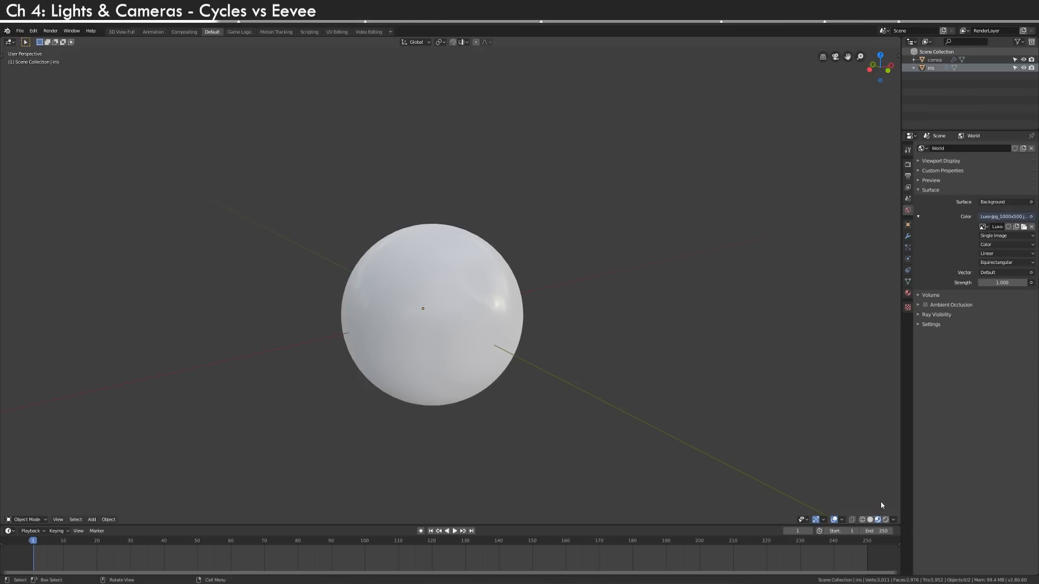
click(894, 520)
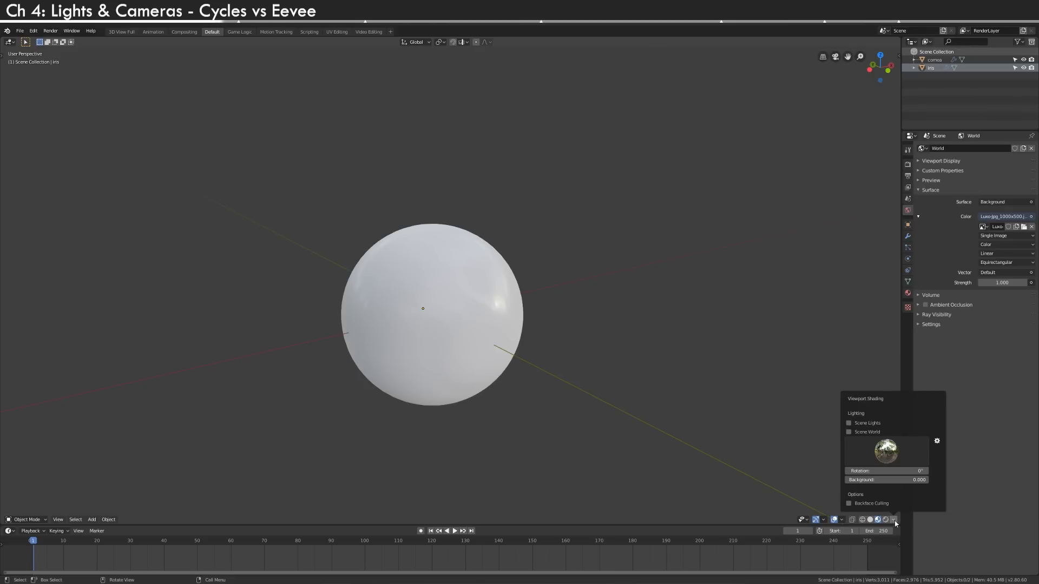
click(865, 431)
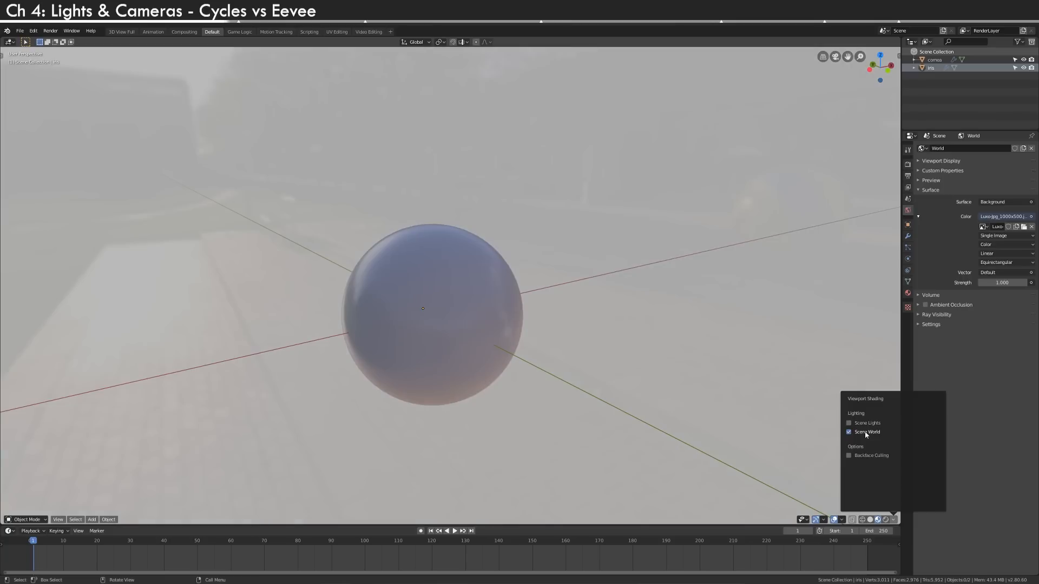
middle_drag(762, 409, 761, 408)
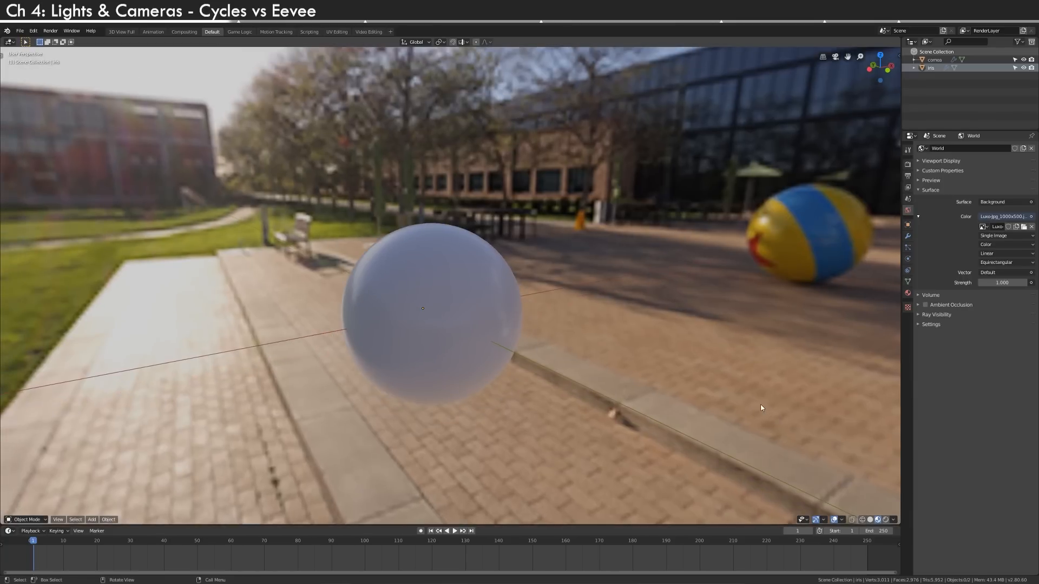
click(894, 521)
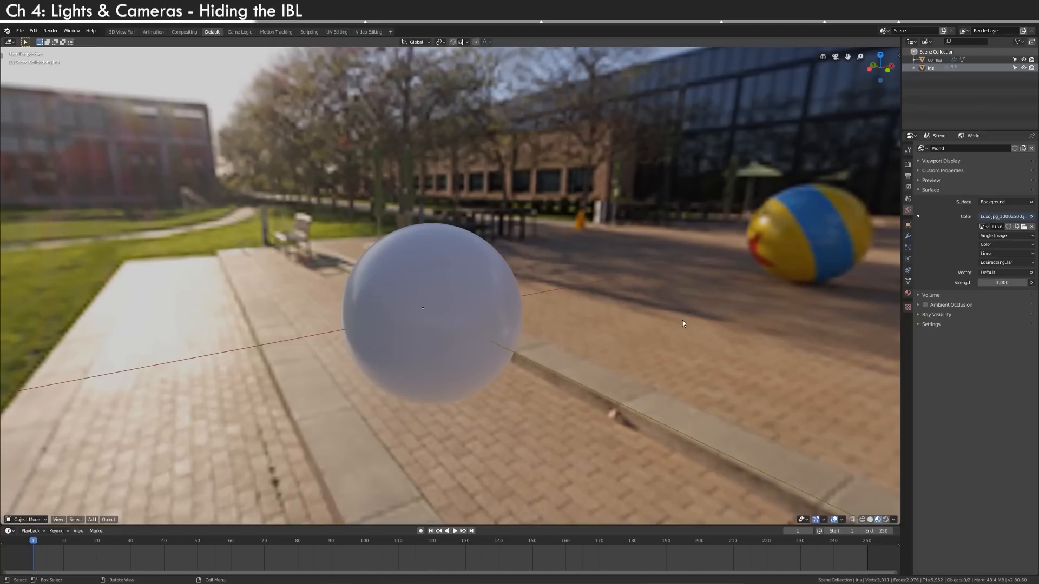
- In Rendered shading, try disabling the world's Camera ray visibility to hide the environment background, and re-enable it
key(z)
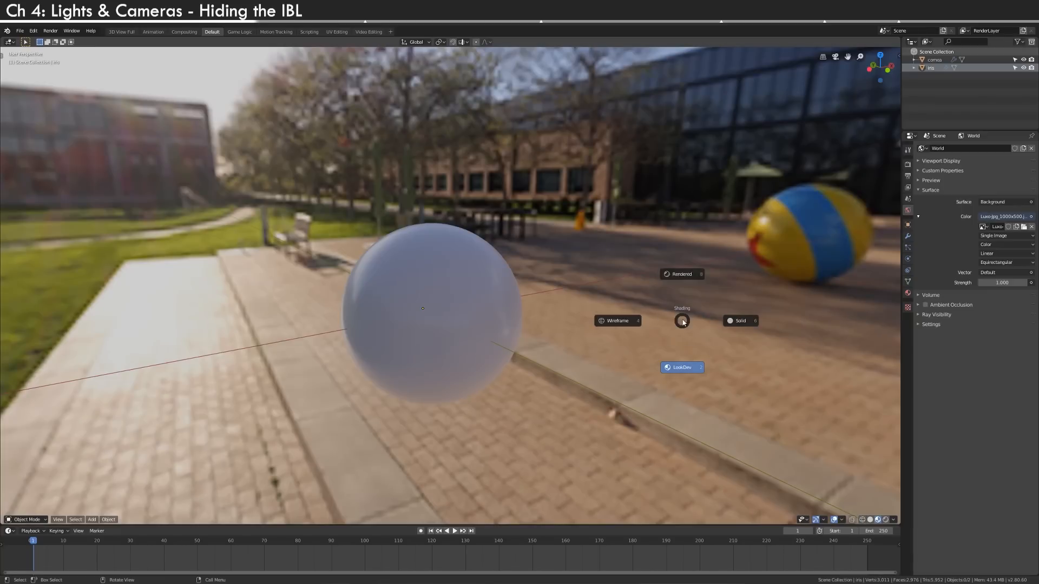
click(686, 280)
click(919, 315)
click(921, 326)
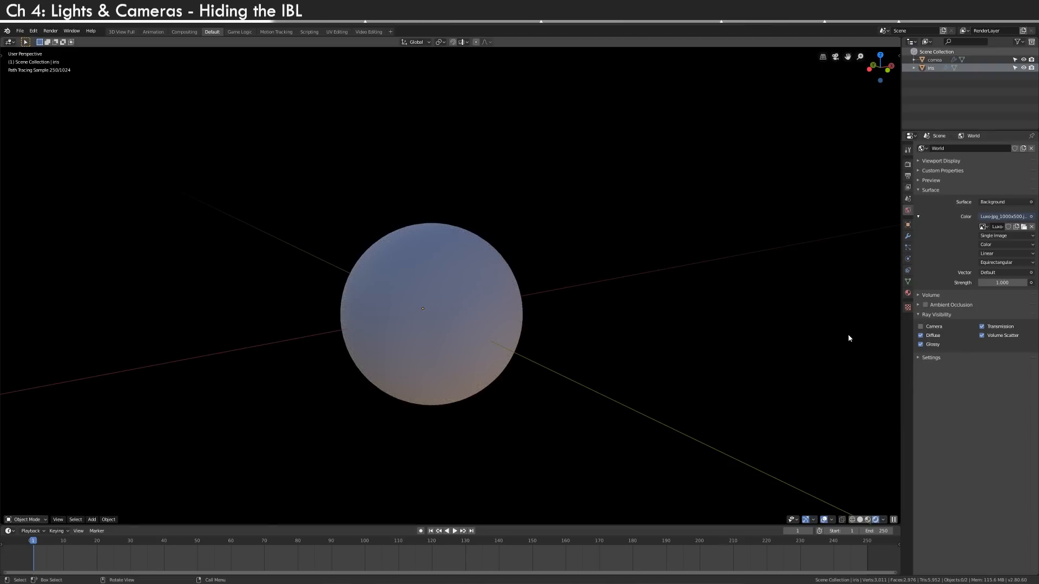
click(921, 327)
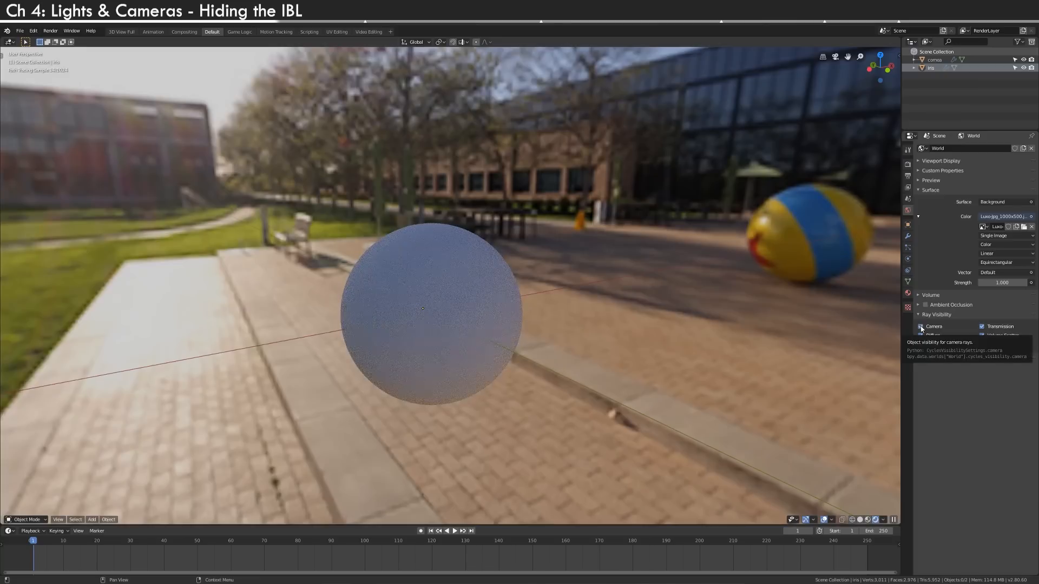
- Enable film Transparency in the render settings and compare the eye in LookDev and Rendered shading
click(908, 165)
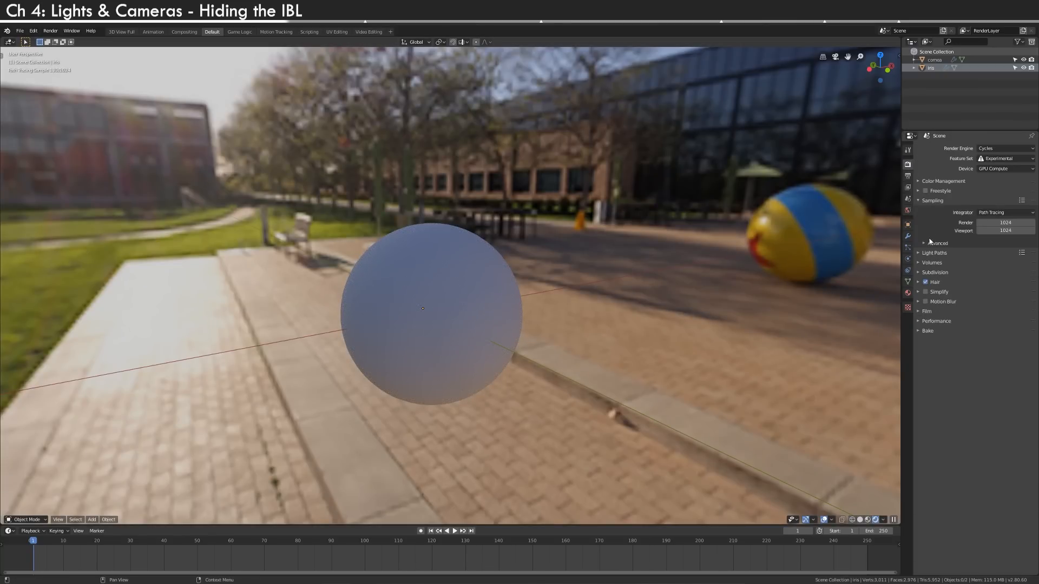
click(919, 312)
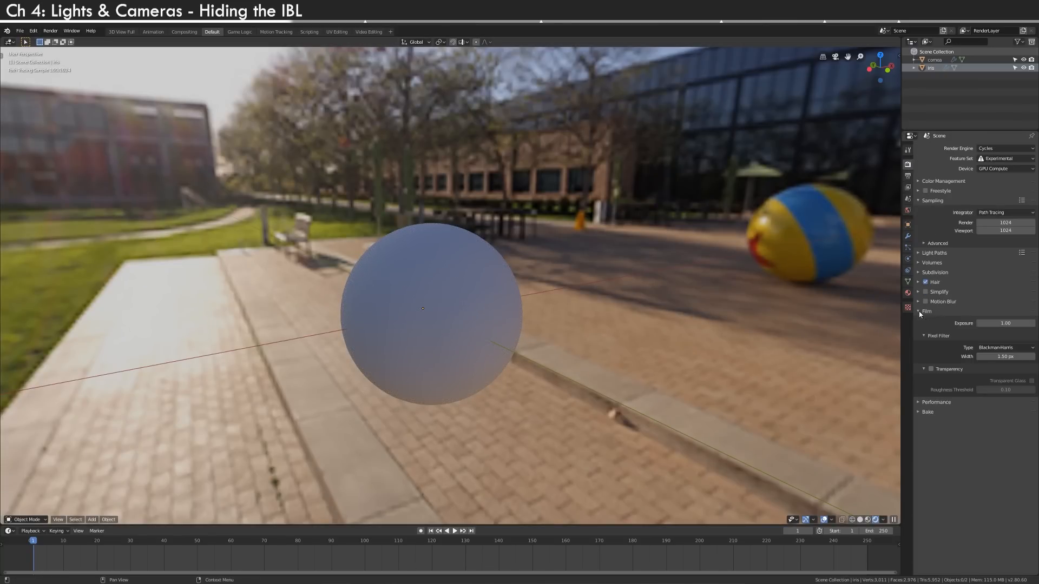
click(932, 370)
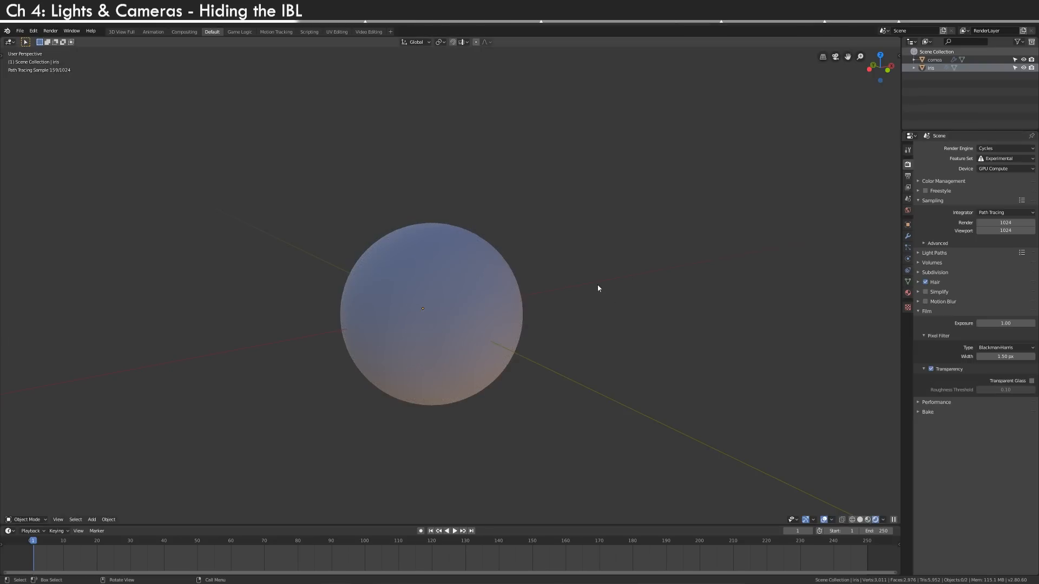
key(z)
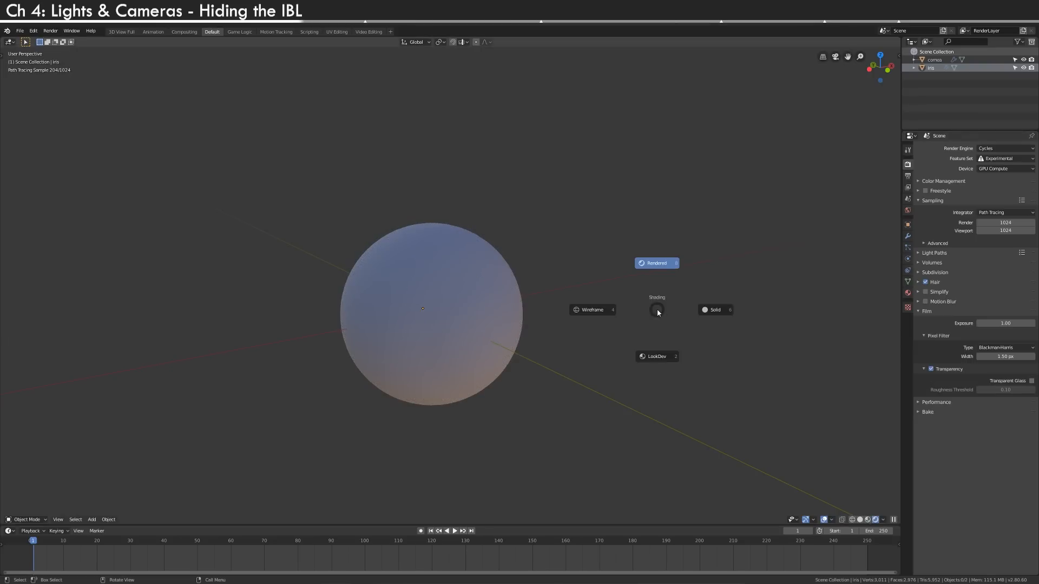
click(657, 356)
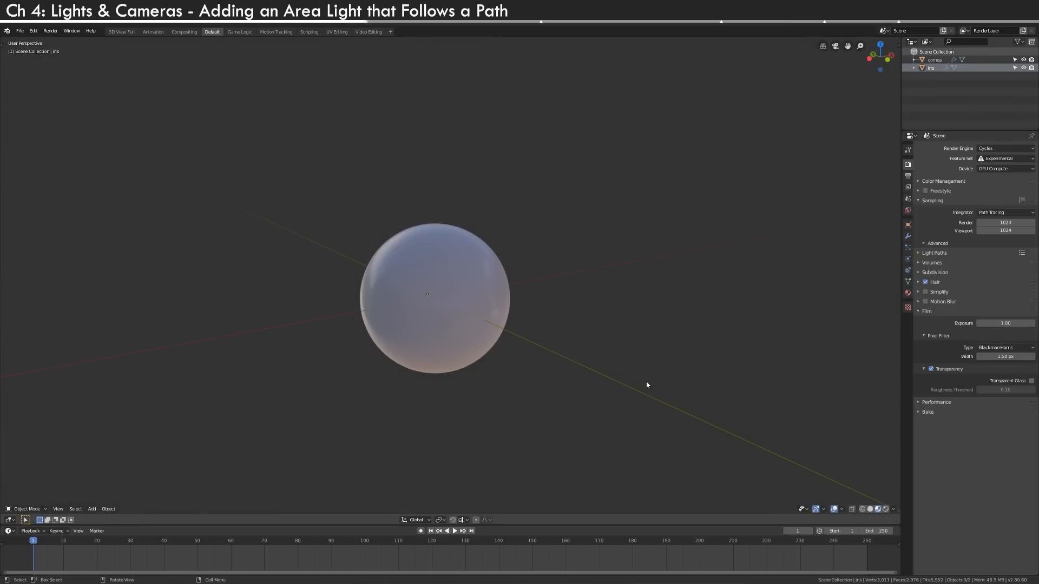
key(z)
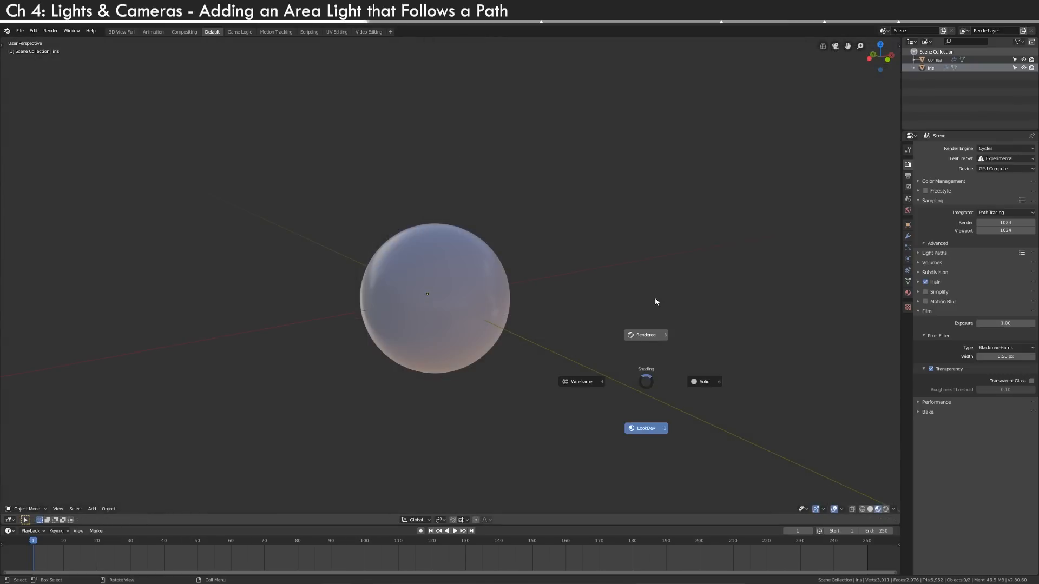
click(654, 309)
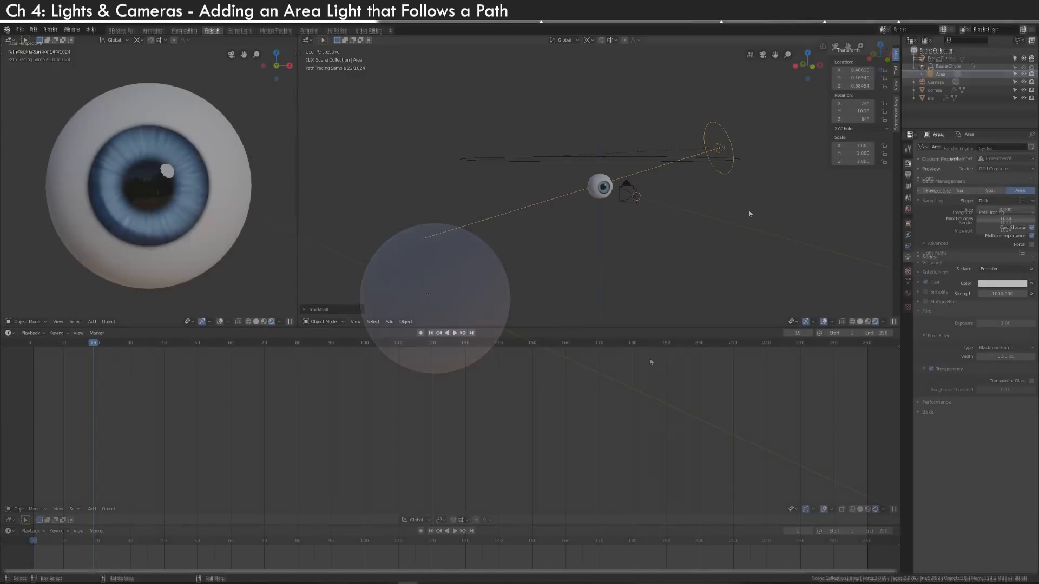
- Reposition the disk area light beside the finished eye and scrub the timeline to preview its motion along the path
key(r)
key(r)
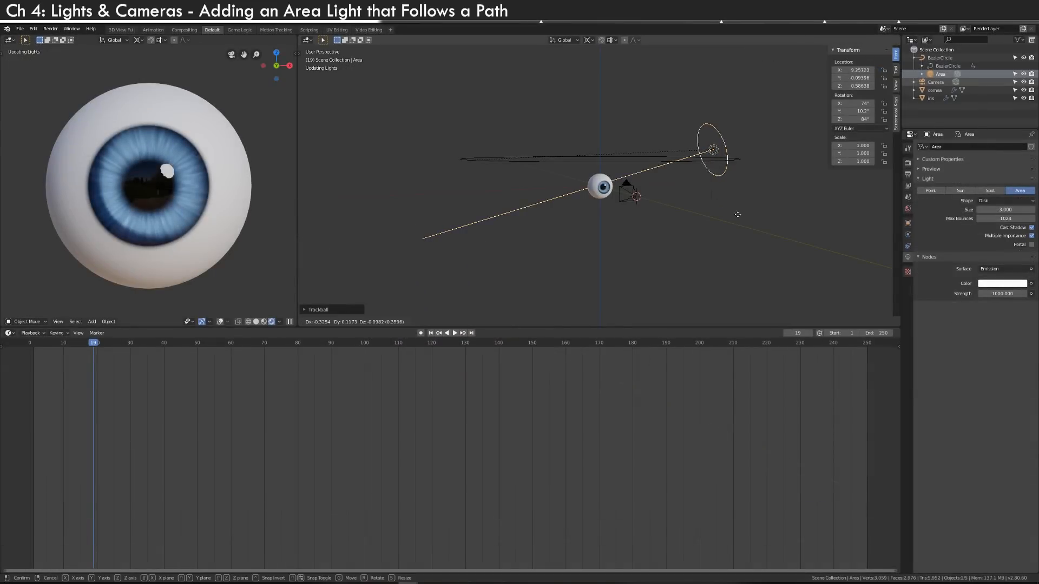
click(717, 237)
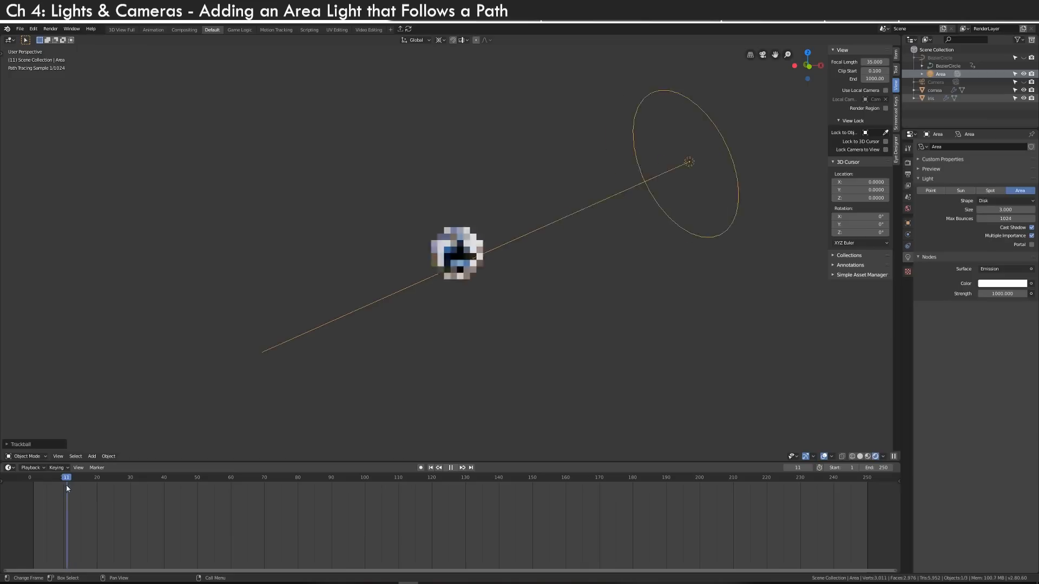
mouse_move(66, 485)
mouse_down()
mouse_move(113, 487)
mouse_move(58, 493)
mouse_up()
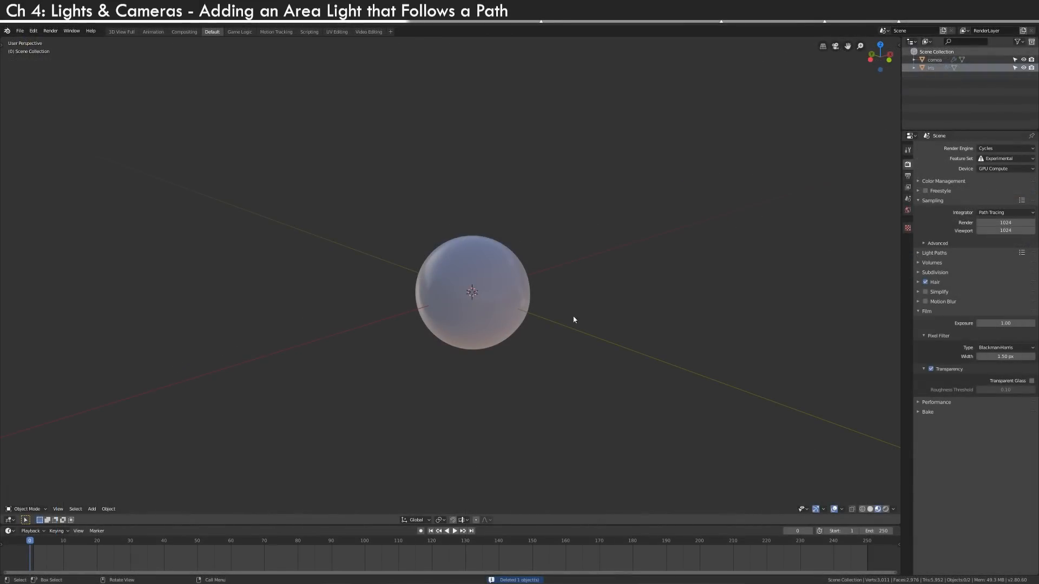
- Add an area light rotated 90° about X and located at -10 on the Y axis, facing the eye
key(shift+a)
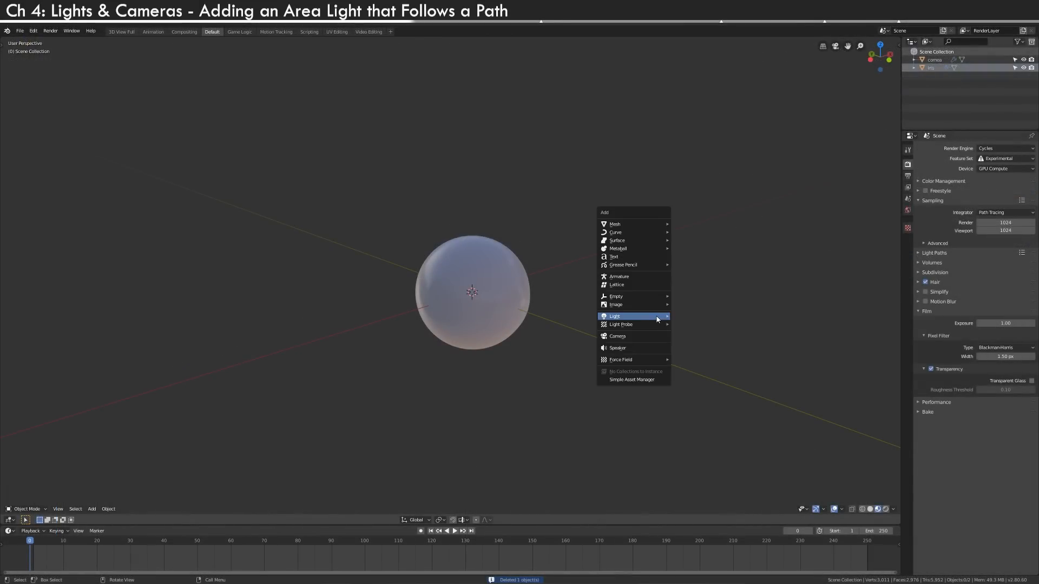
mouse_move(658, 319)
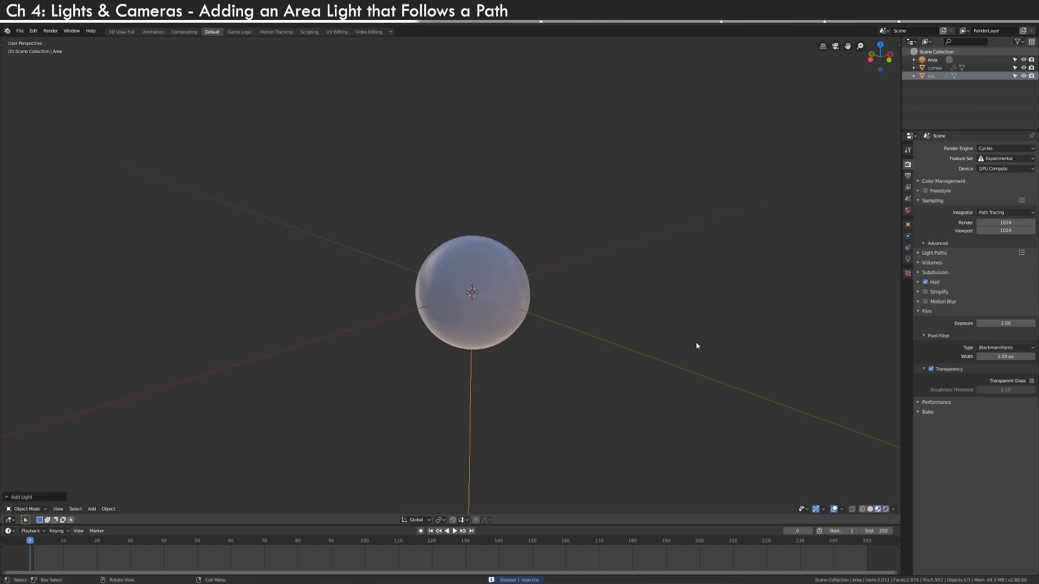
key(F9)
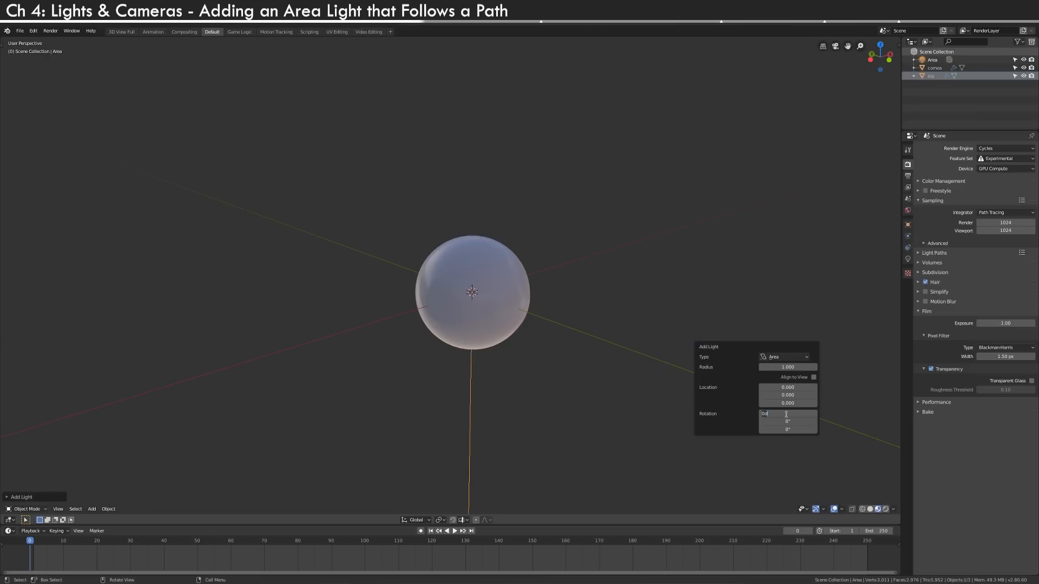
drag(797, 395, 530, 395)
click(801, 395)
text(-10)
key(Return)
scroll(751, 338, down, 6)
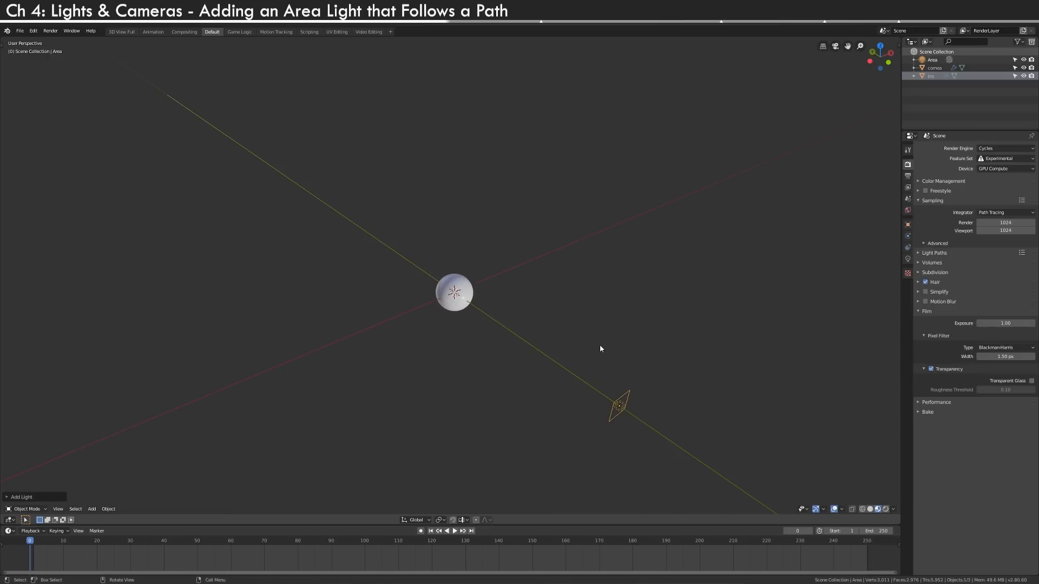
- Add a Bezier circle with a radius of 10 around the eye as the light's path
key(shift+a)
mouse_move(609, 338)
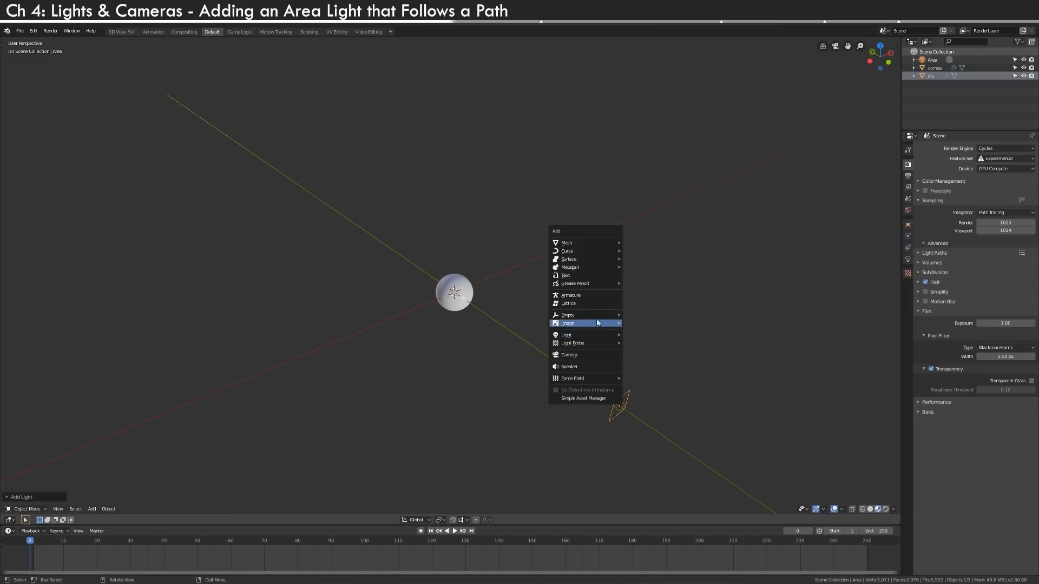
mouse_move(601, 251)
click(644, 260)
click(732, 308)
text(10)
key(Return)
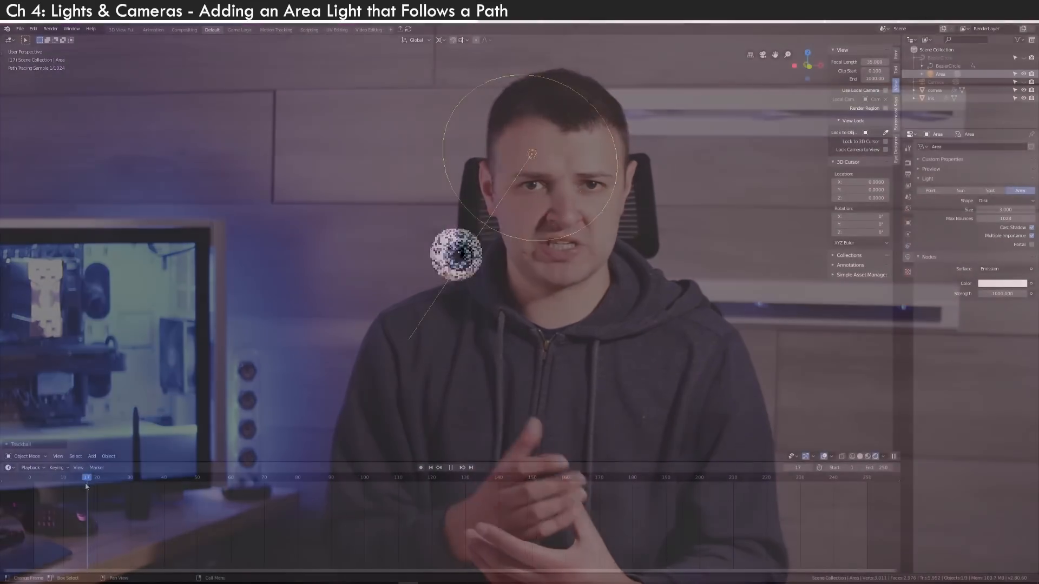
- Scrub the timeline to preview the area light travelling along the circular path around the eye
mouse_move(86, 486)
mouse_down()
mouse_move(61, 486)
mouse_move(113, 487)
mouse_move(68, 491)
mouse_up()
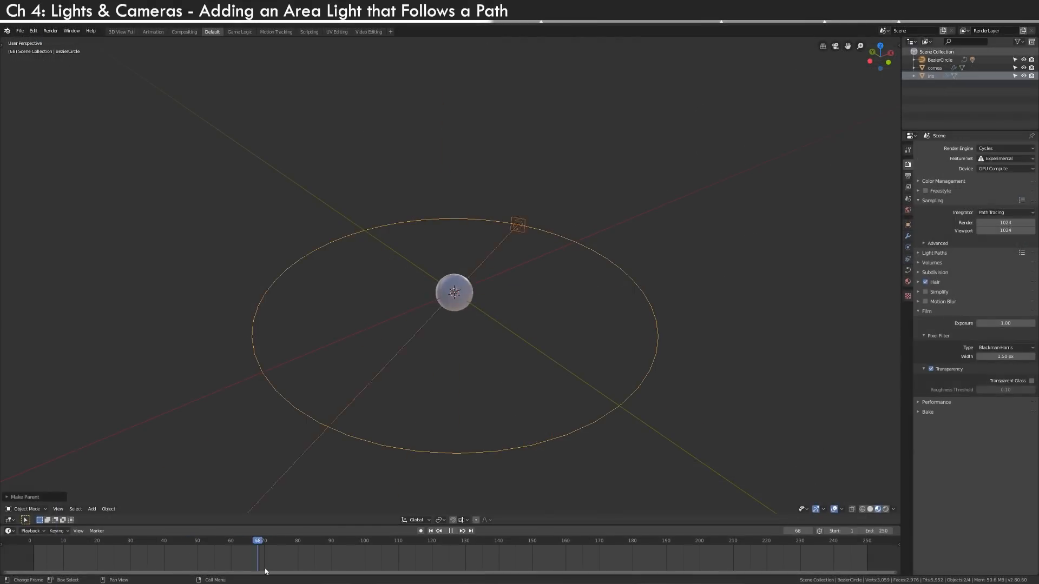
drag(255, 566, 321, 549)
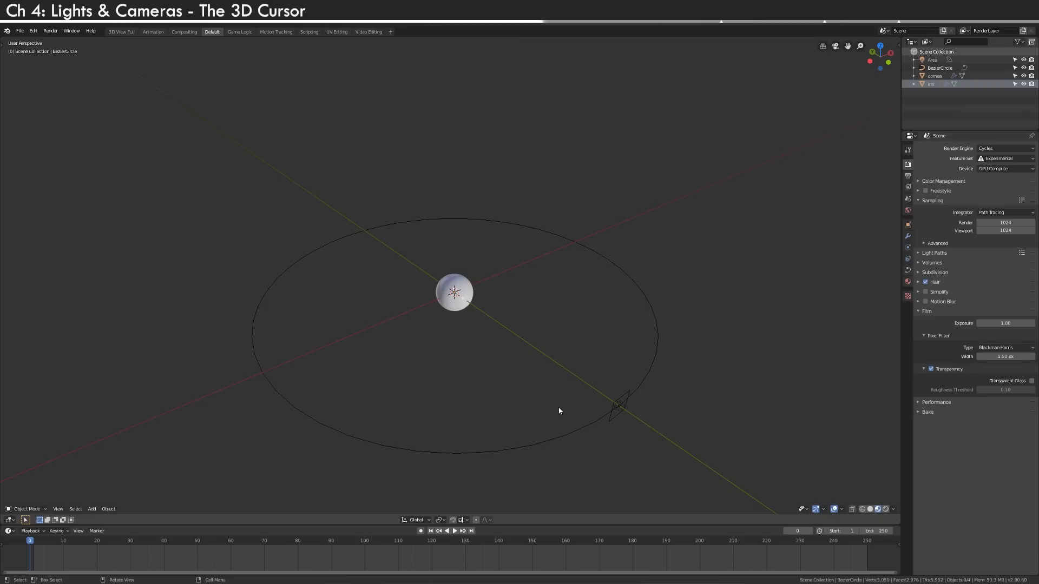
- Switch to the top view, select the area light on the circle, and try rotating it about its own origin
key(grave)
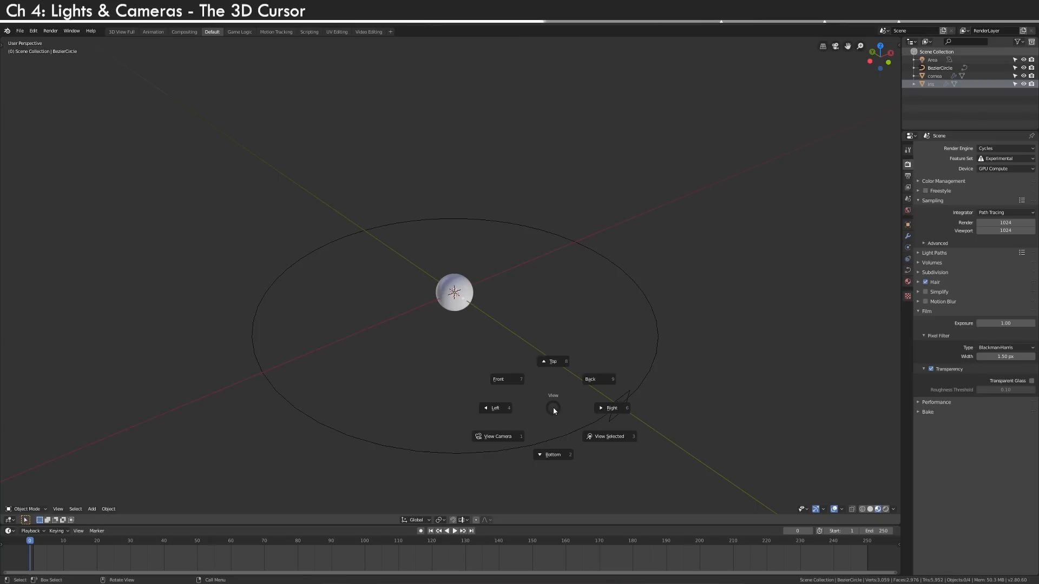
click(552, 368)
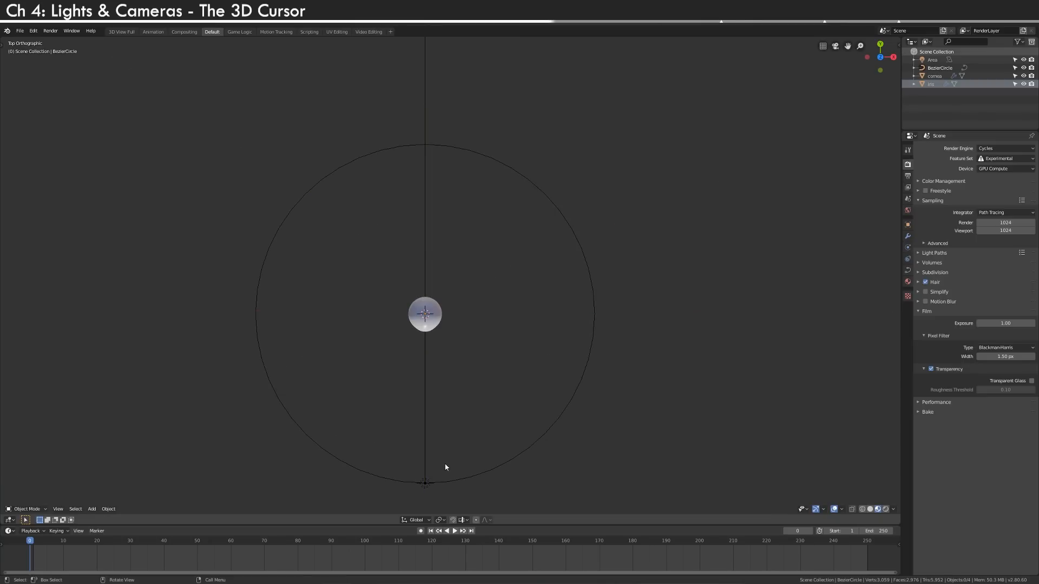
click(426, 481)
key(r)
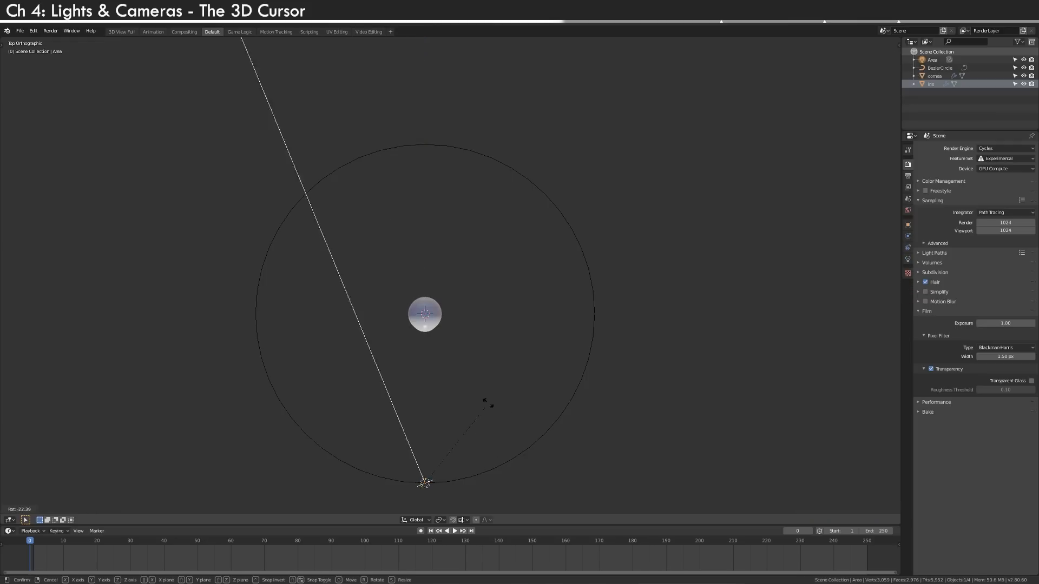
right_click(372, 427)
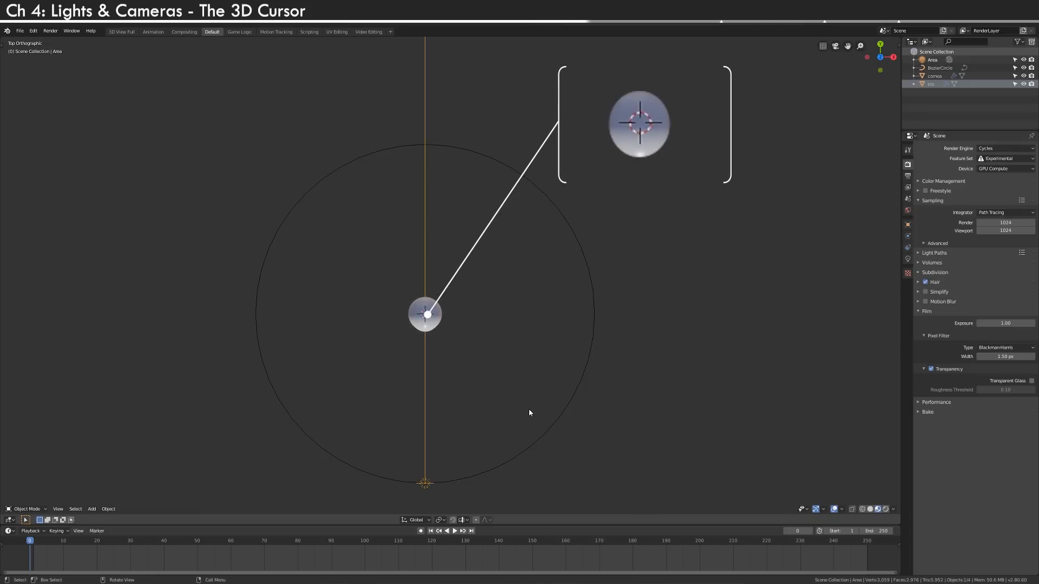
- Activate the Cursor tool and try placing the 3D cursor at several spots inside the circle around the eye
key(shift)
key(shift+space)
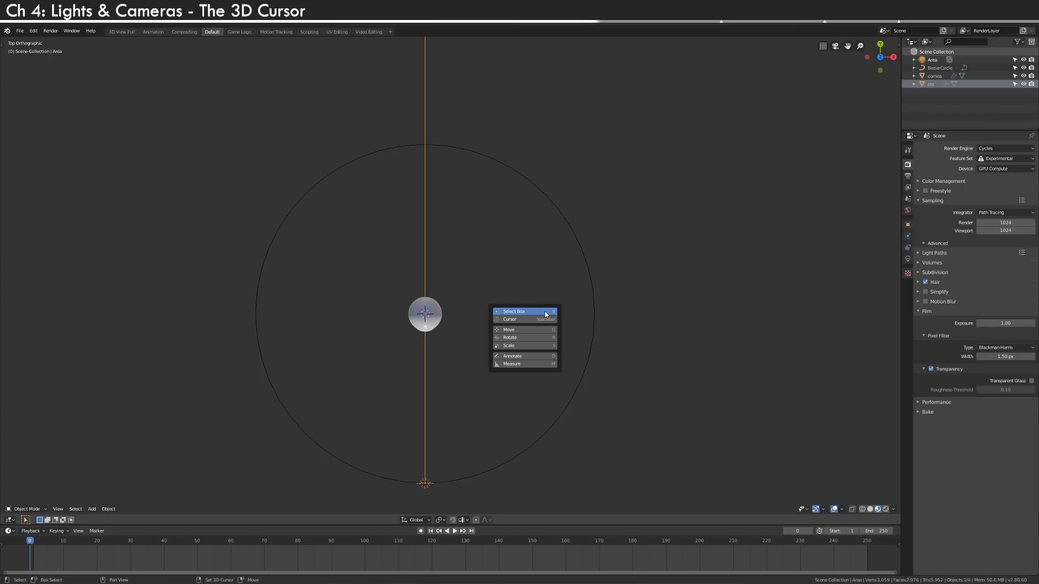
click(538, 319)
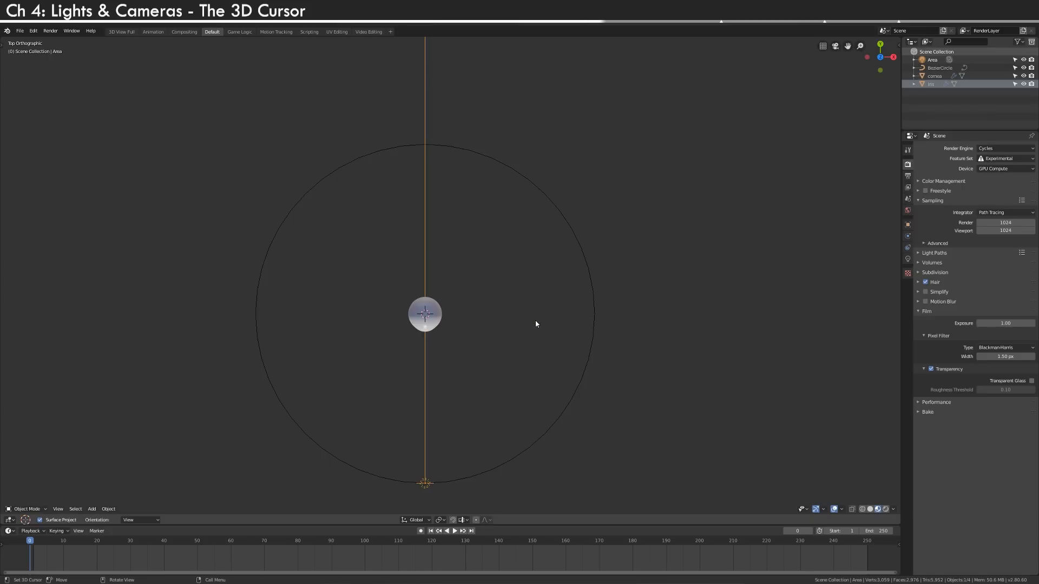
click(529, 326)
click(536, 235)
click(390, 360)
click(476, 333)
- Snap the 3D cursor to the world origin and set the transform pivot point to 3D Cursor
key(shift+s)
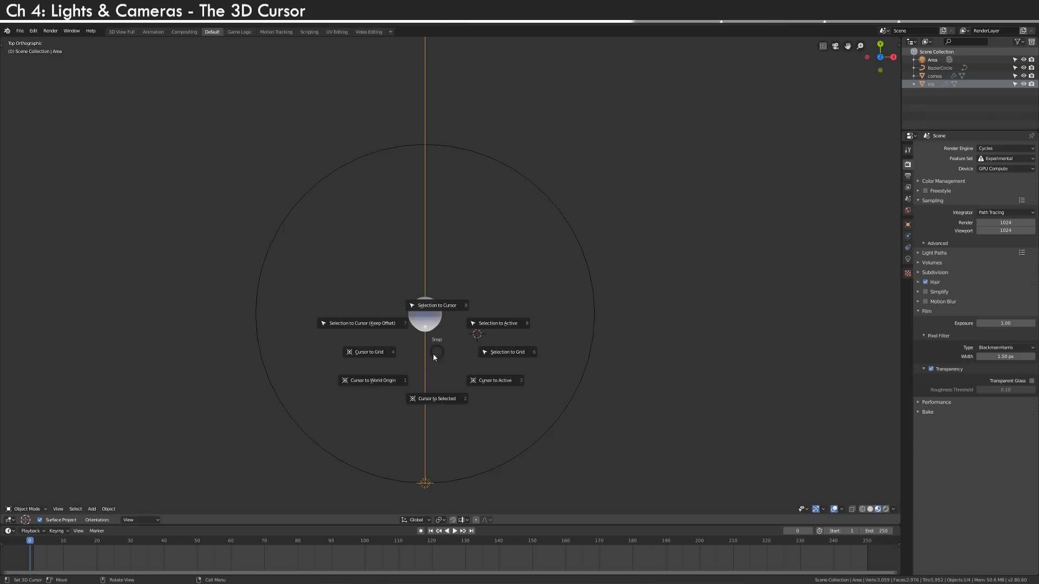
click(374, 381)
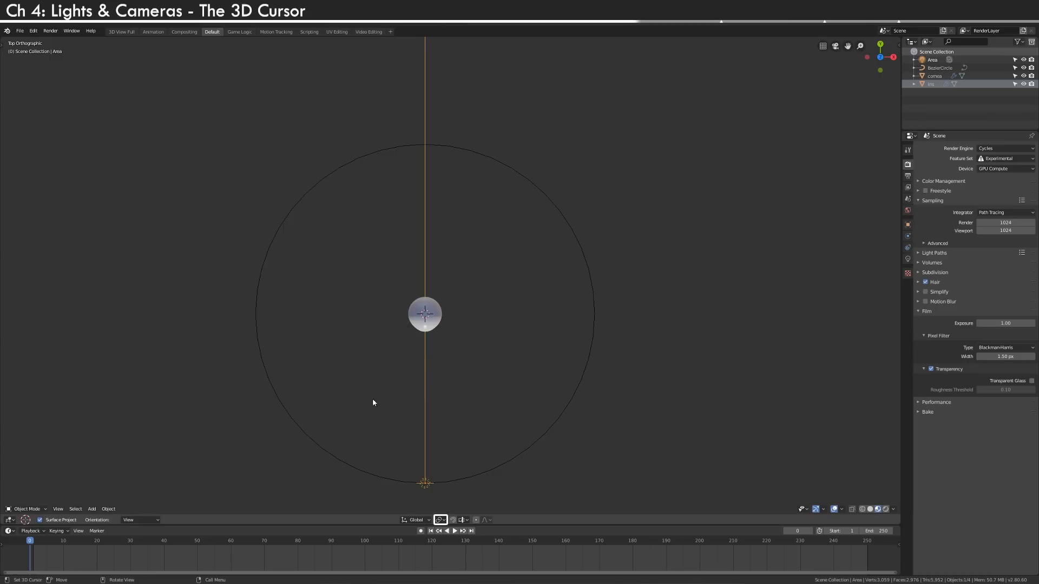
click(441, 520)
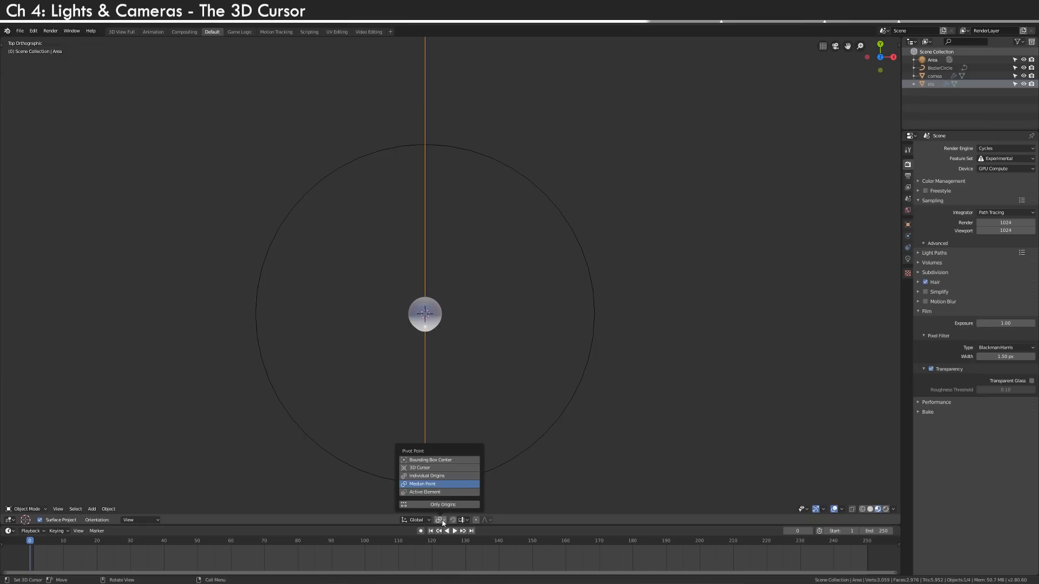
click(444, 469)
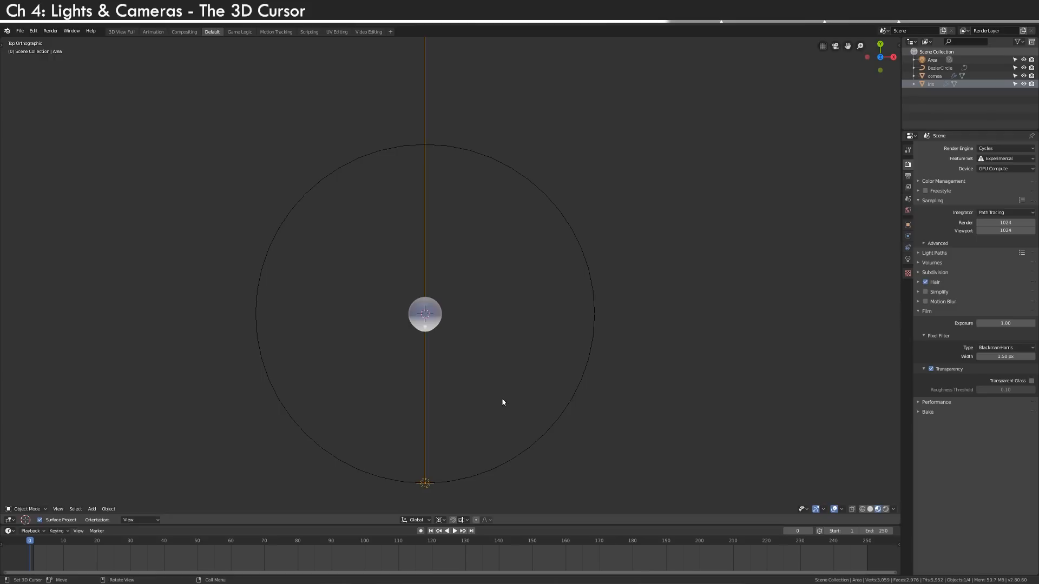
- Rotate the area light by -90° around the 3D cursor at the eye's centre in the top view
shift+right_click(513, 303)
shift+right_click(459, 366)
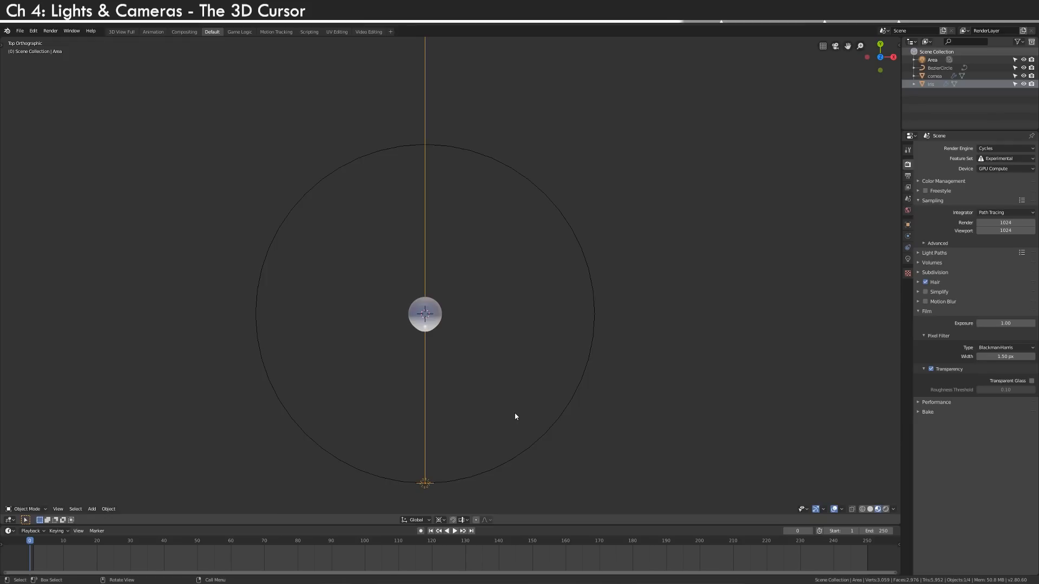
key(r)
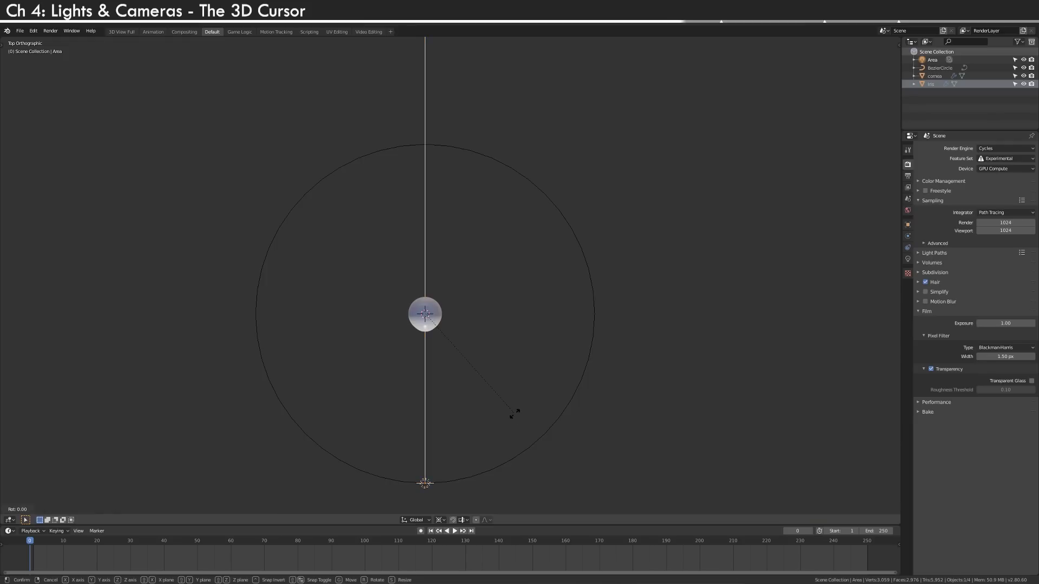
text(90)
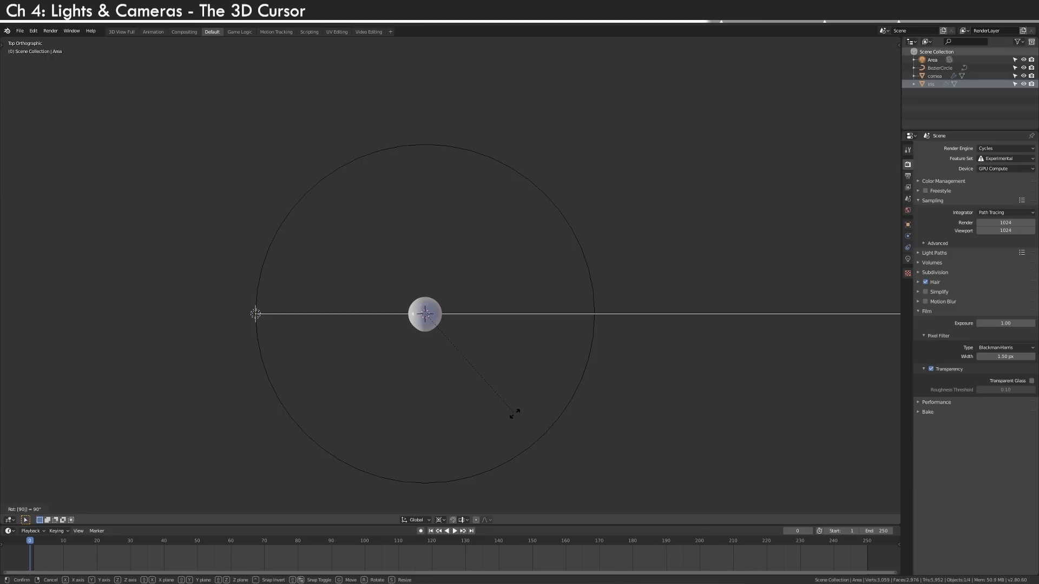
key(minus)
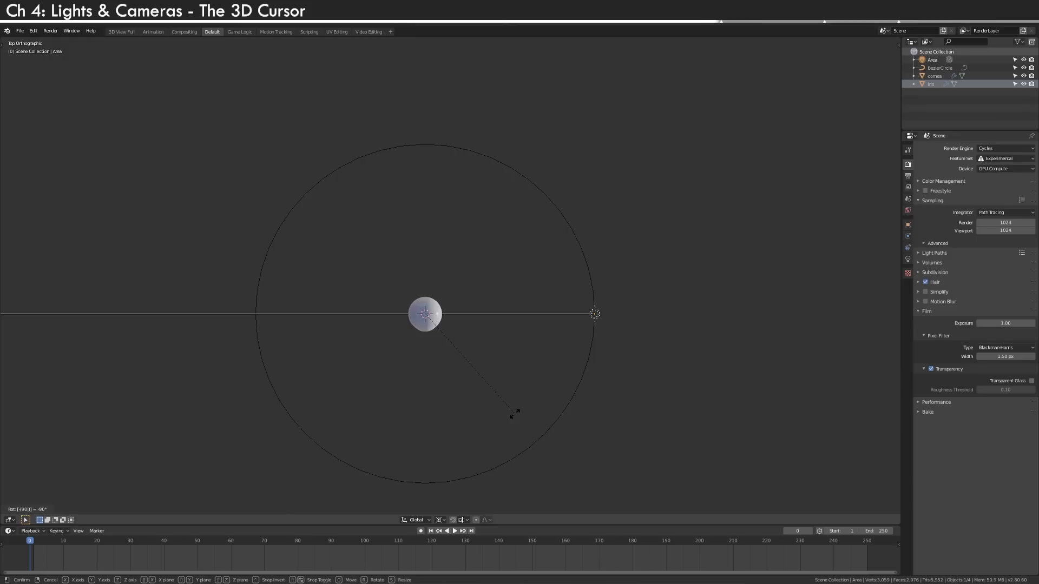
key(Return)
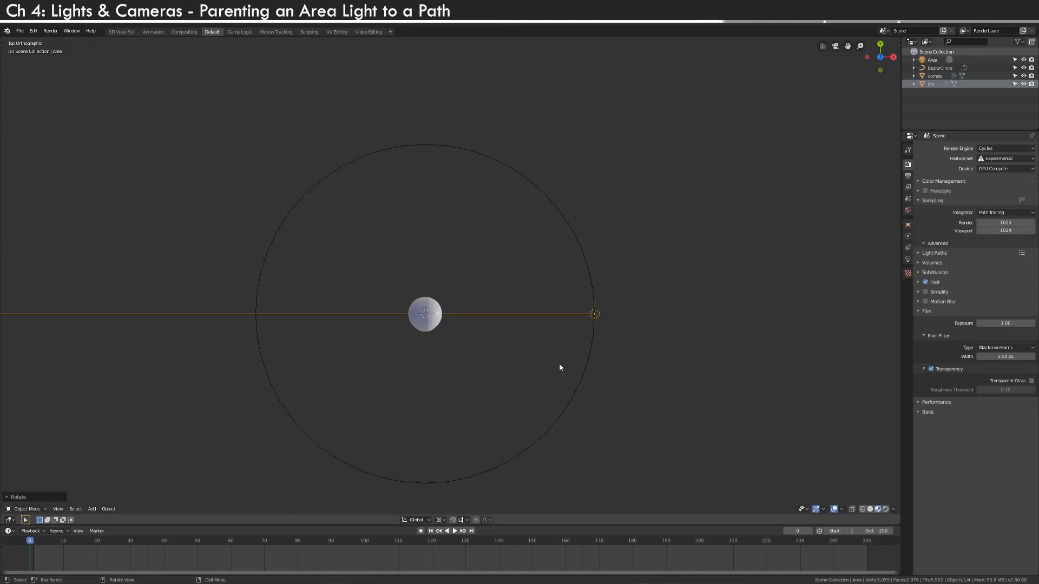
- Parent the area light to the Bezier circle using Follow Path
shift+click(590, 281)
key(ctrl+p)
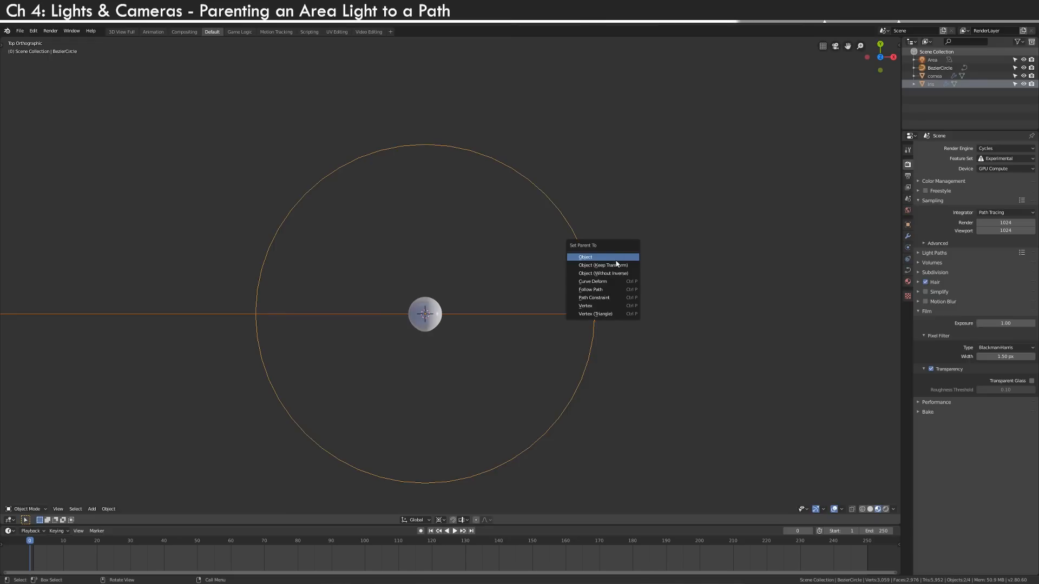
click(620, 292)
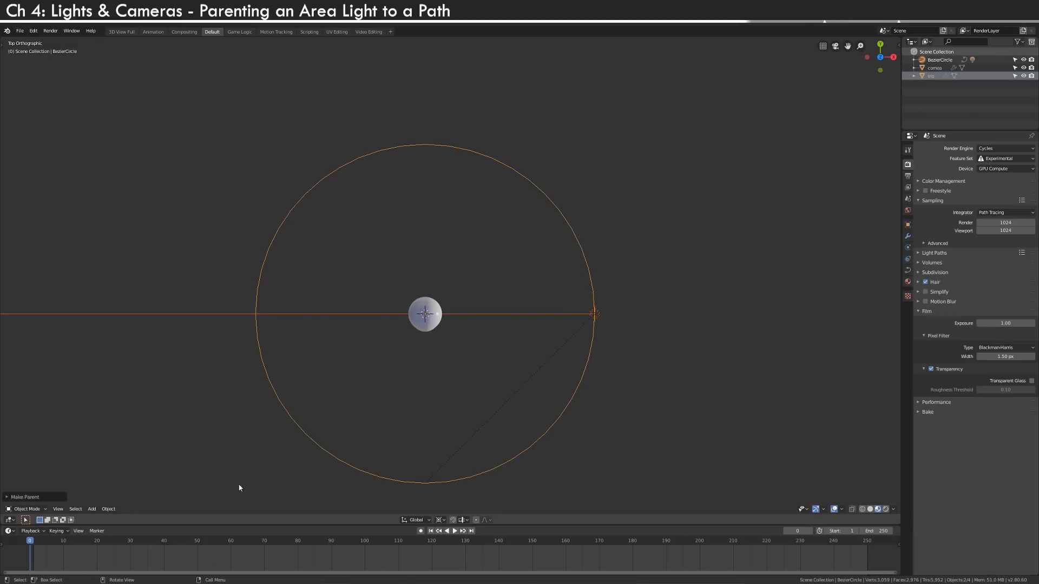
- Play the animation to check the light's motion around the circle and move the playhead to frame 22
key(space)
mouse_move(114, 552)
mouse_down()
mouse_move(169, 564)
mouse_move(82, 569)
mouse_move(139, 560)
mouse_move(100, 557)
mouse_move(152, 546)
mouse_move(98, 550)
mouse_move(105, 545)
mouse_up()
key(space)
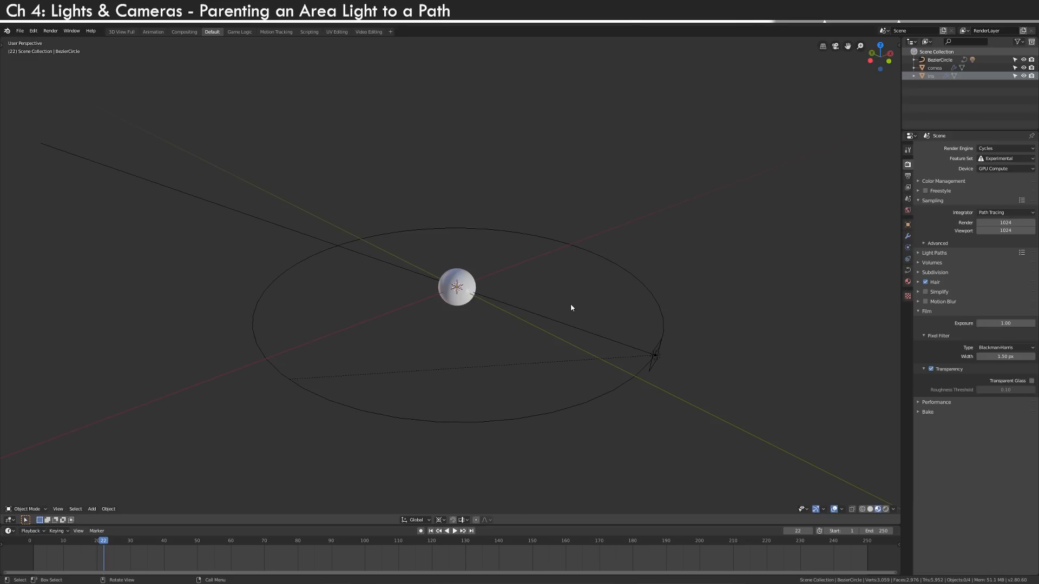
- Switch the viewport to Rendered shading and set the area light's emission strength to 1000
key(z)
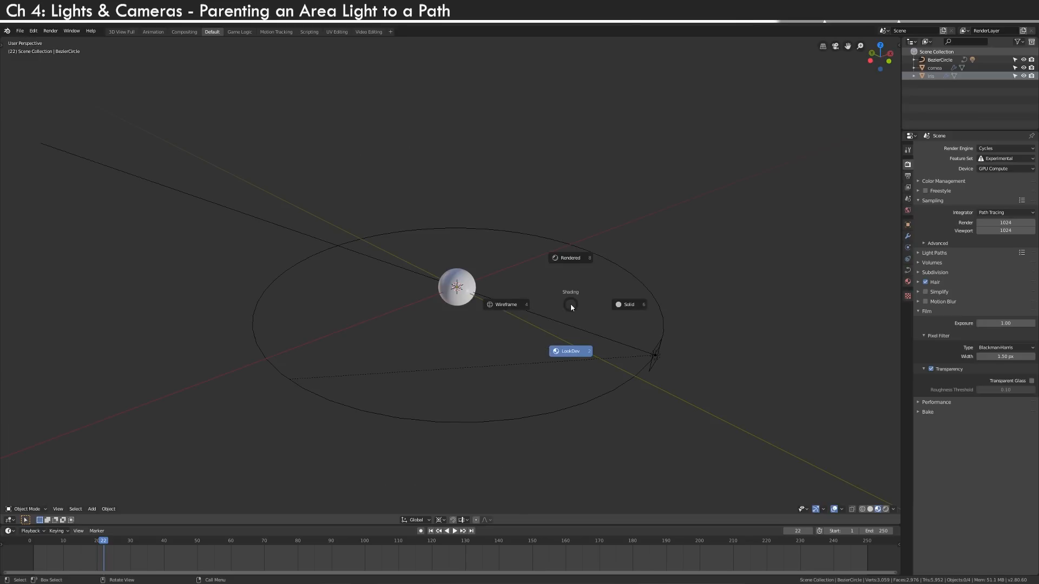
click(573, 259)
scroll(573, 258, up, 2)
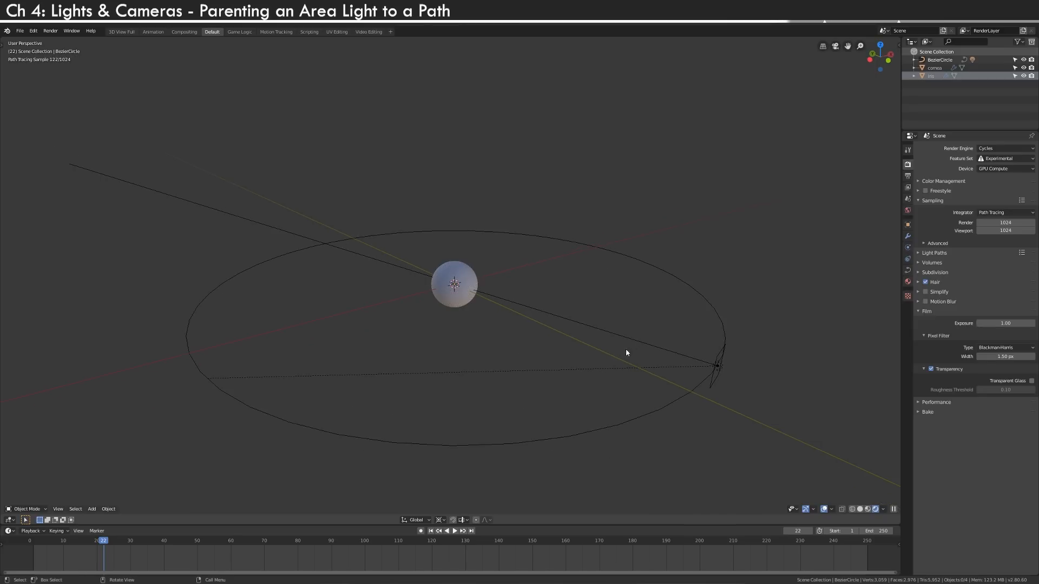
click(642, 345)
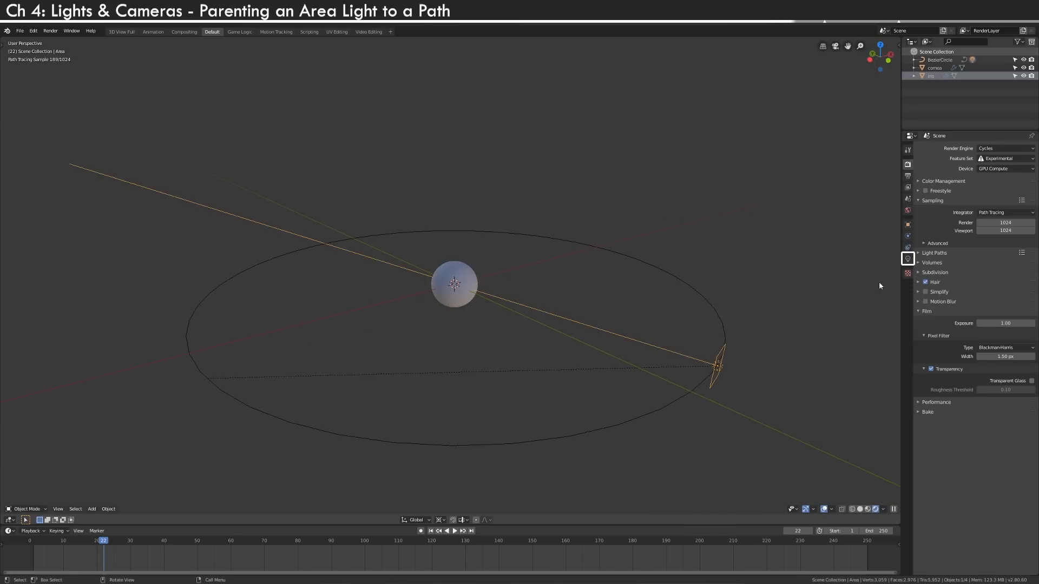
click(908, 259)
click(1002, 295)
text(1000)
key(Return)
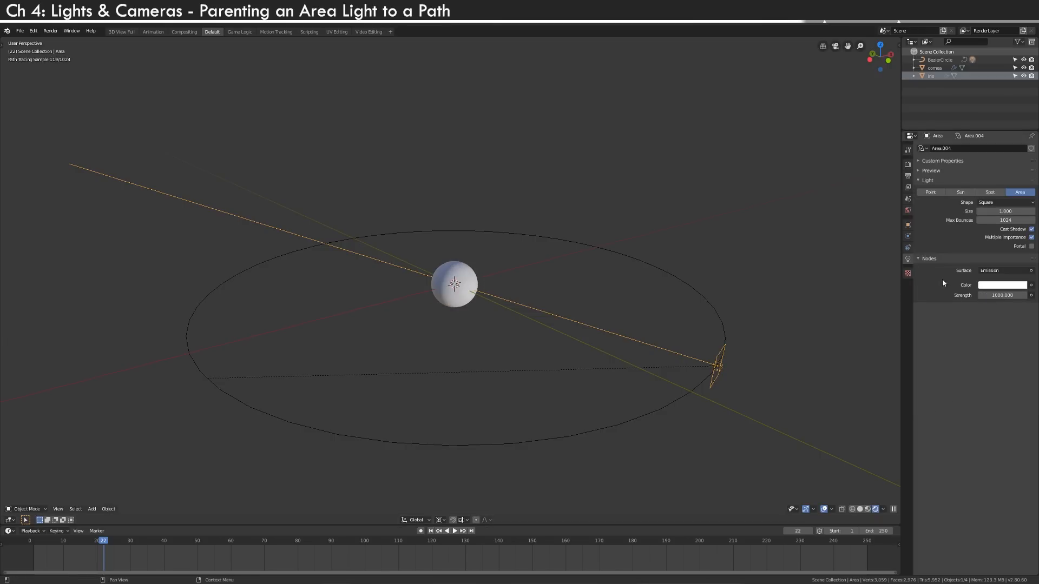
- Change the area light's shape to Disk and set its size to 3
click(1005, 203)
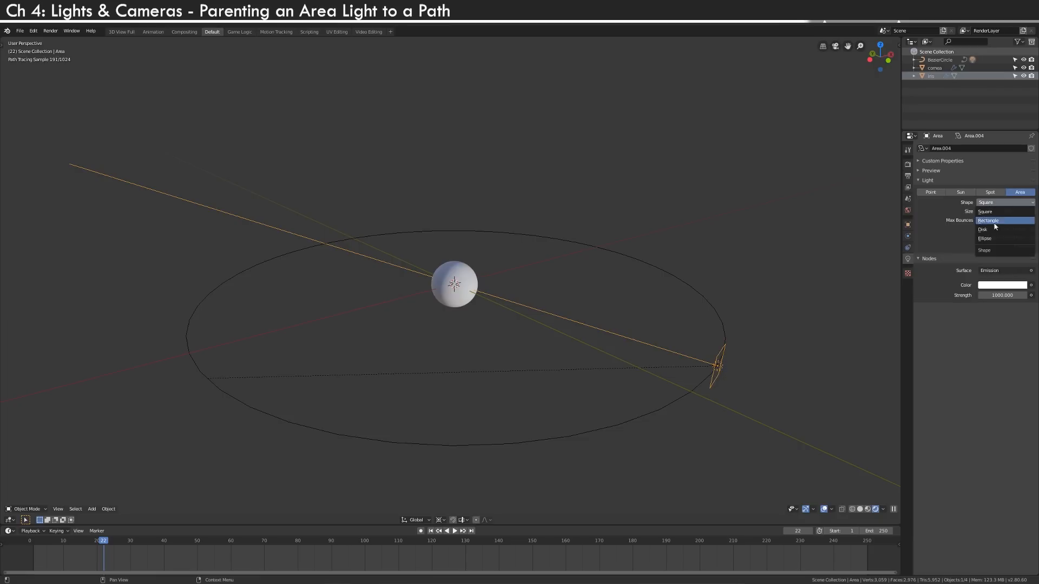
click(994, 232)
click(1005, 211)
key(BackSpace)
text(3)
key(Return)
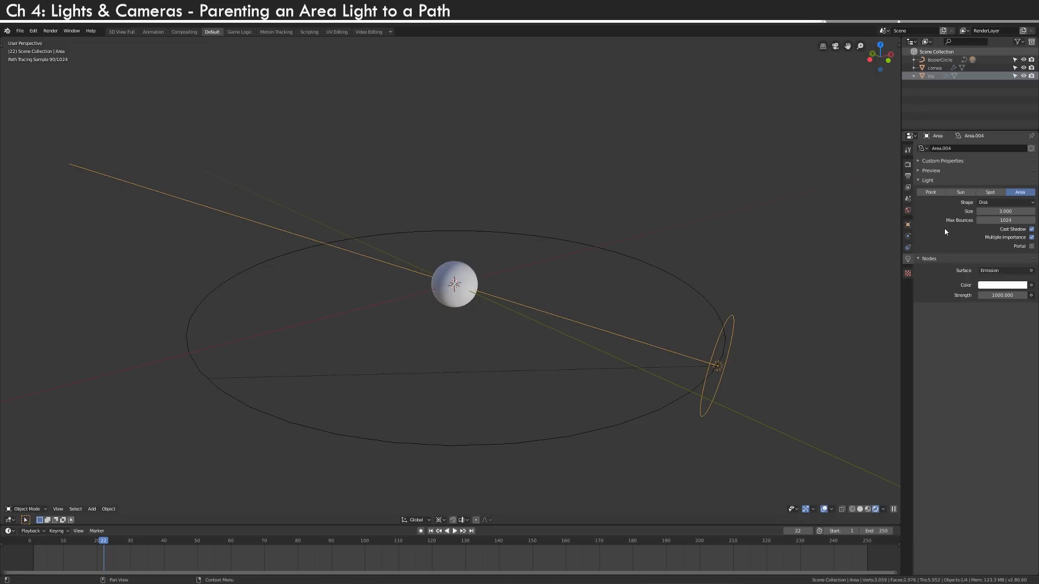
- Move the 3D cursor to -6.6 on the Y axis and add a camera there
middle_drag(661, 240, 660, 249)
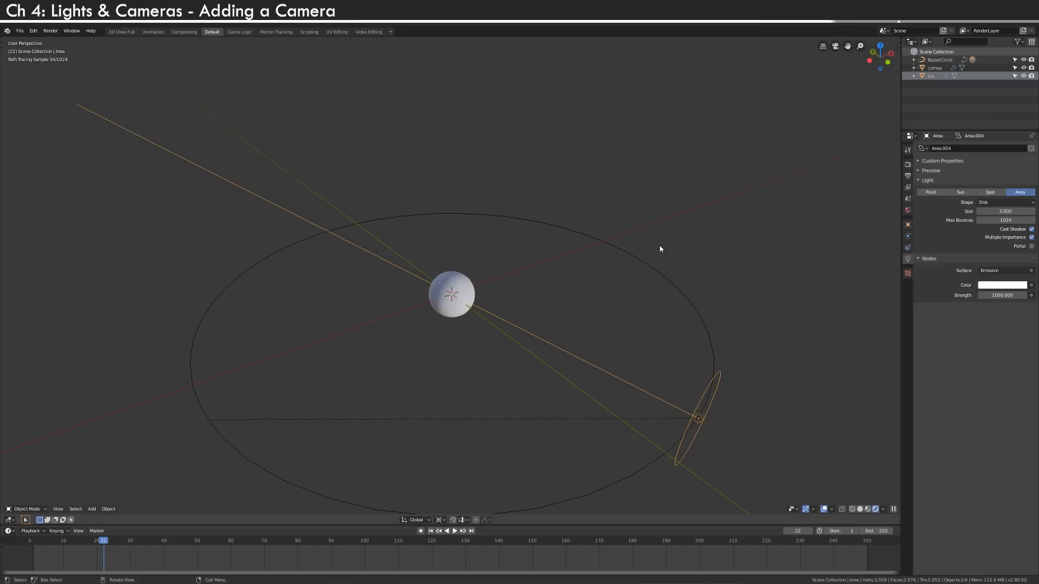
key(n)
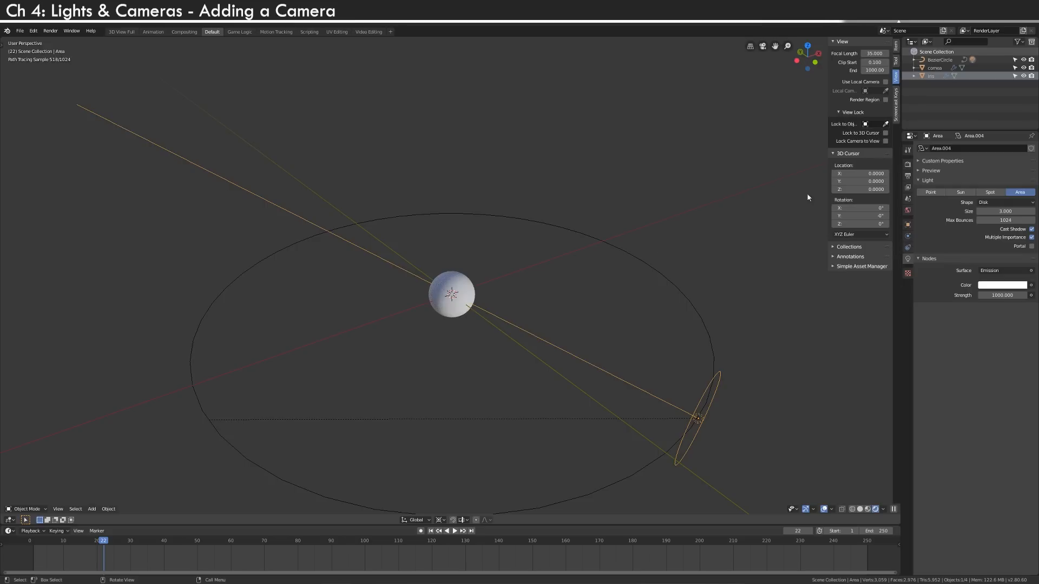
drag(861, 181, 805, 182)
key(shift+a)
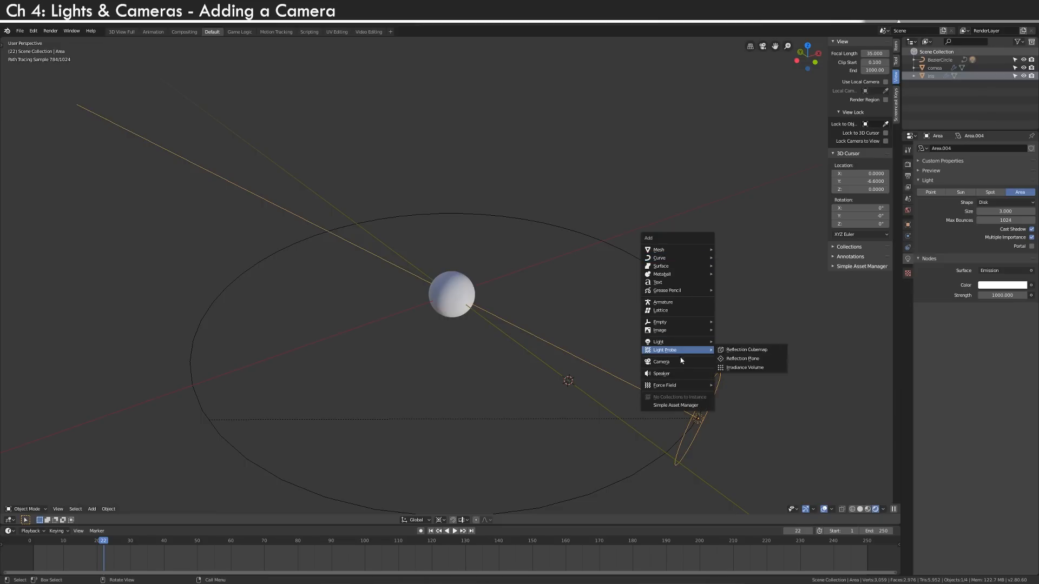
click(671, 362)
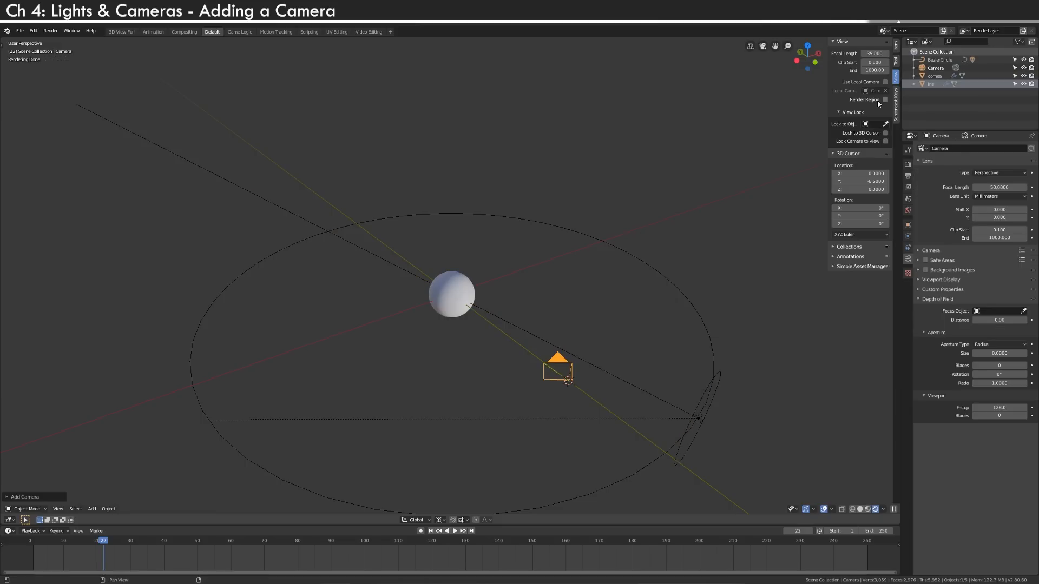
- Set the camera's rotation to 90° on X and 0° on Y and Z, and look through the camera
click(896, 46)
drag(850, 95, 849, 110)
text(0)
key(Return)
click(850, 93)
text(90)
key(Return)
mouse_move(757, 211)
middle_down()
mouse_move(736, 220)
mouse_move(770, 197)
mouse_move(731, 209)
middle_up()
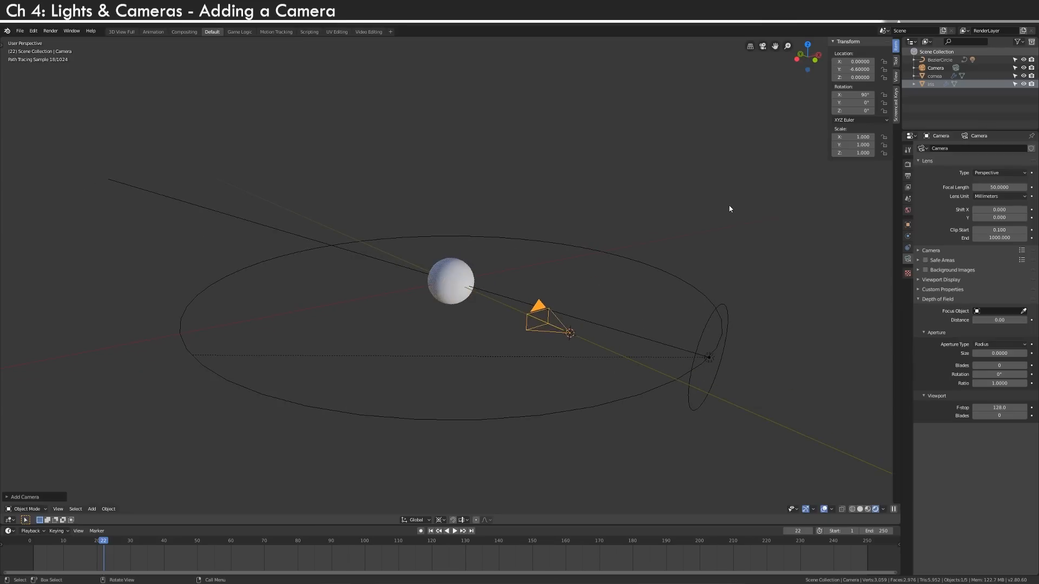
key(grave)
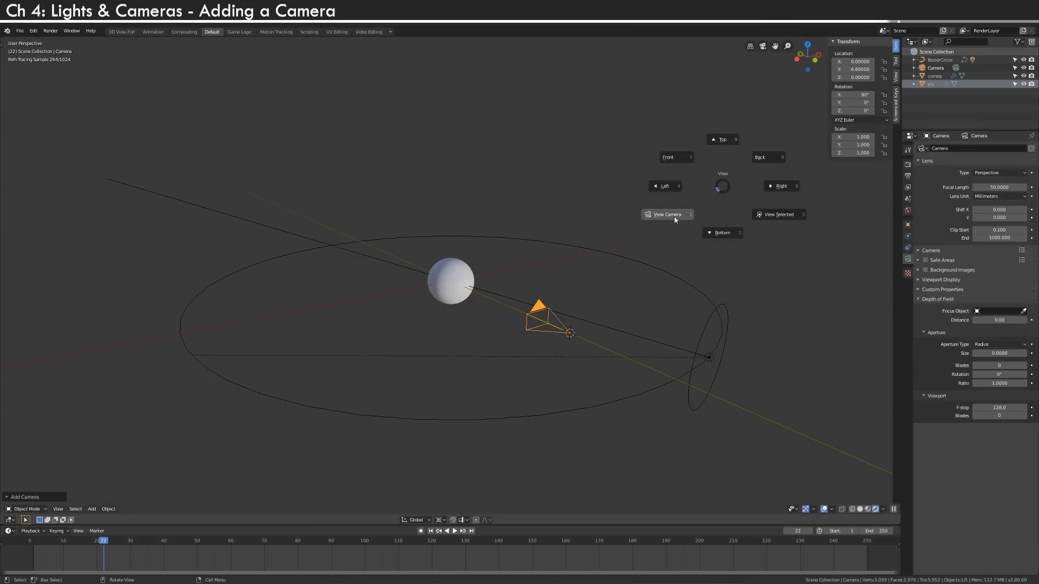
click(693, 213)
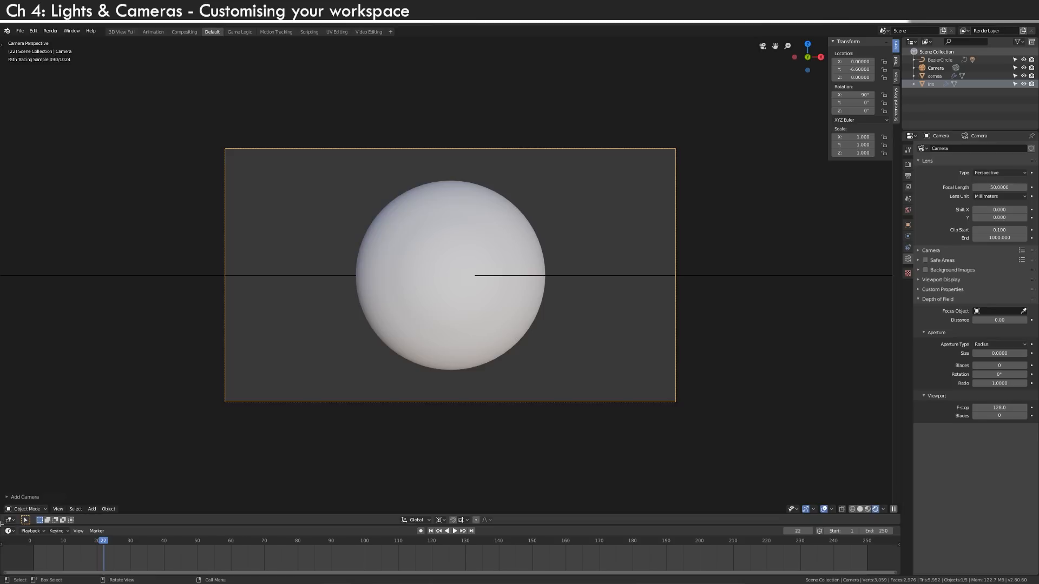
- Split the 3D viewport into two side by side, and divide the second one into an upper and a lower area
drag(55, 522, 411, 525)
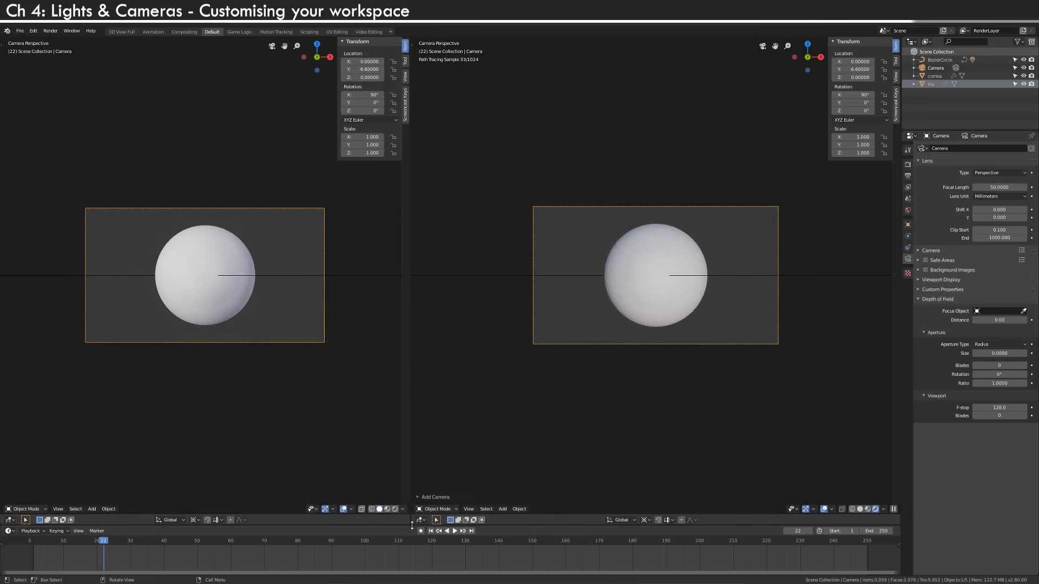
drag(587, 512, 592, 437)
drag(413, 523, 413, 469)
drag(596, 471, 597, 378)
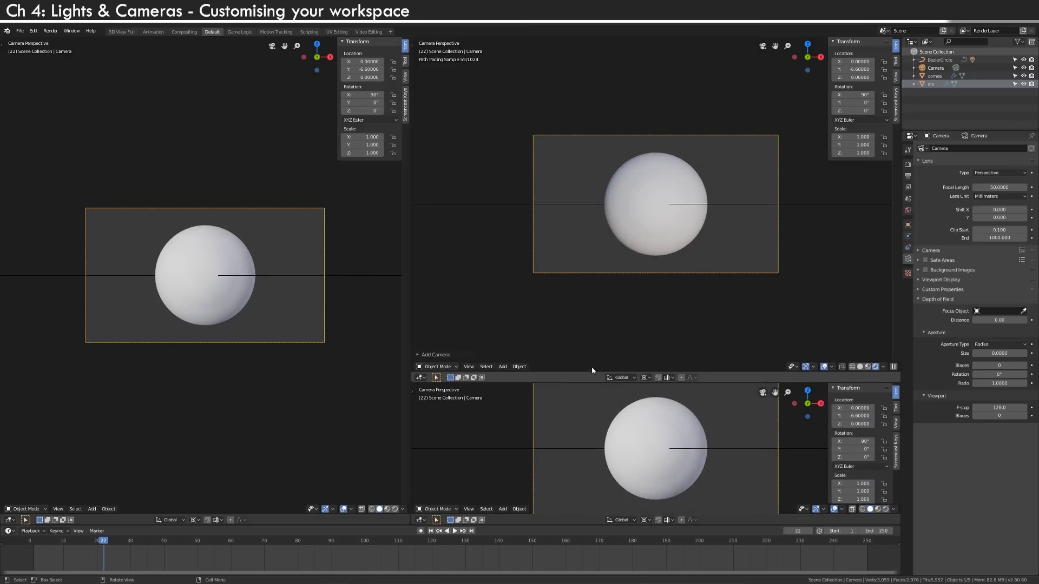
- Split the lower viewport area vertically, and join its two halves back into one
right_click(591, 382)
click(590, 387)
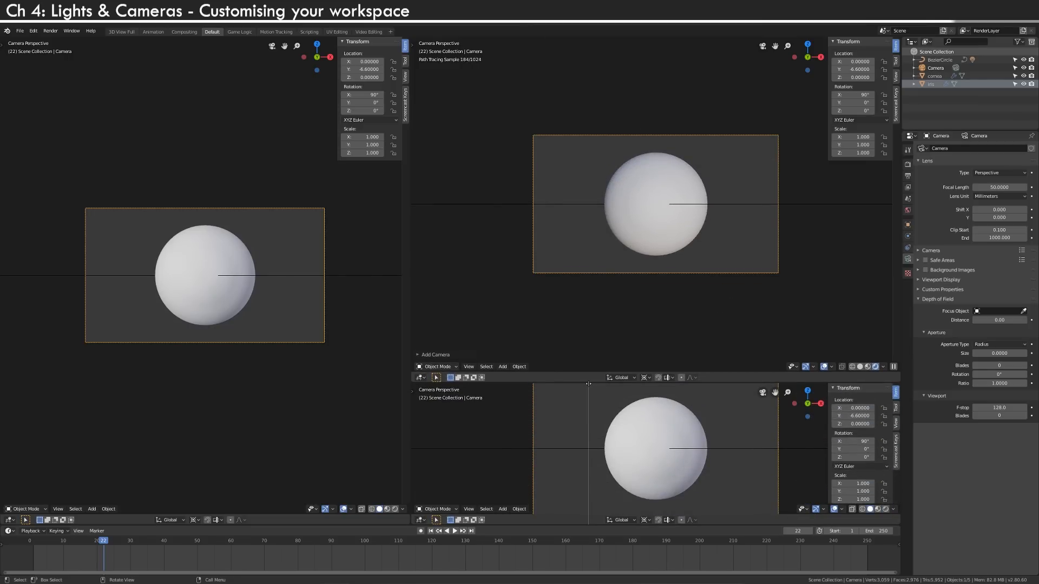
click(658, 445)
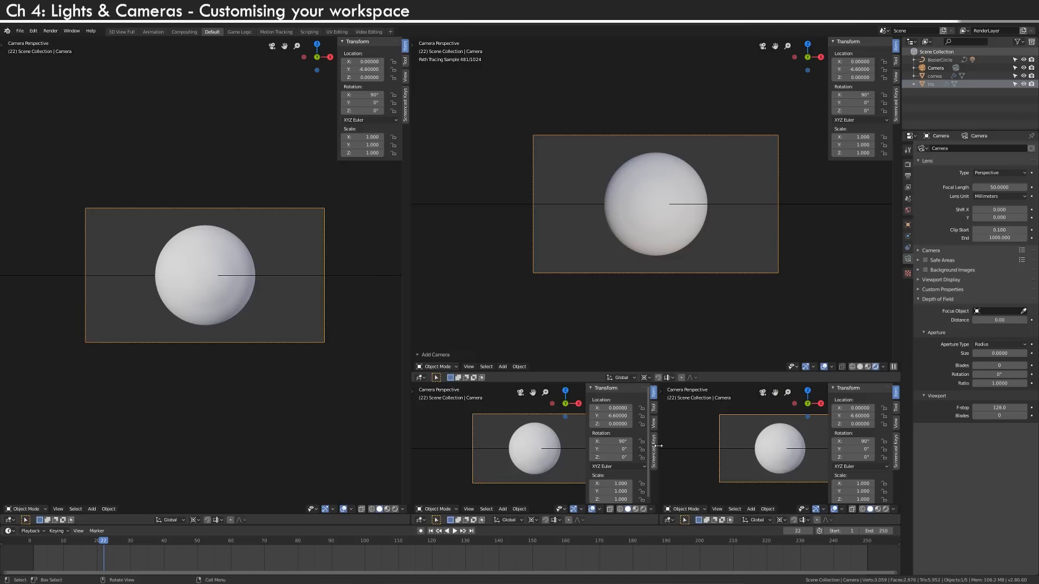
right_click(658, 446)
click(628, 457)
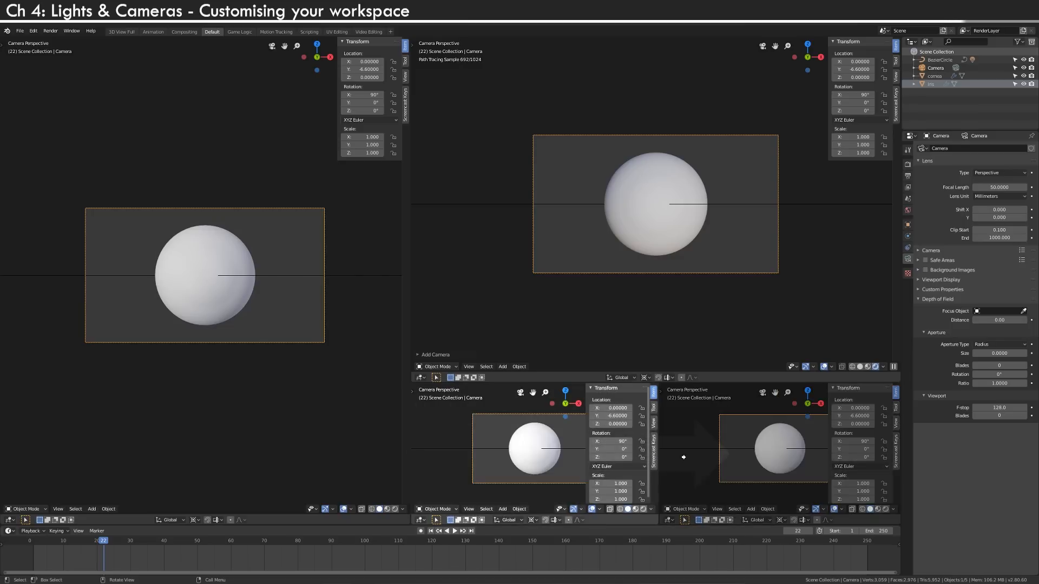
click(585, 464)
- Join the stacked upper and lower viewport areas into a single area
right_click(541, 373)
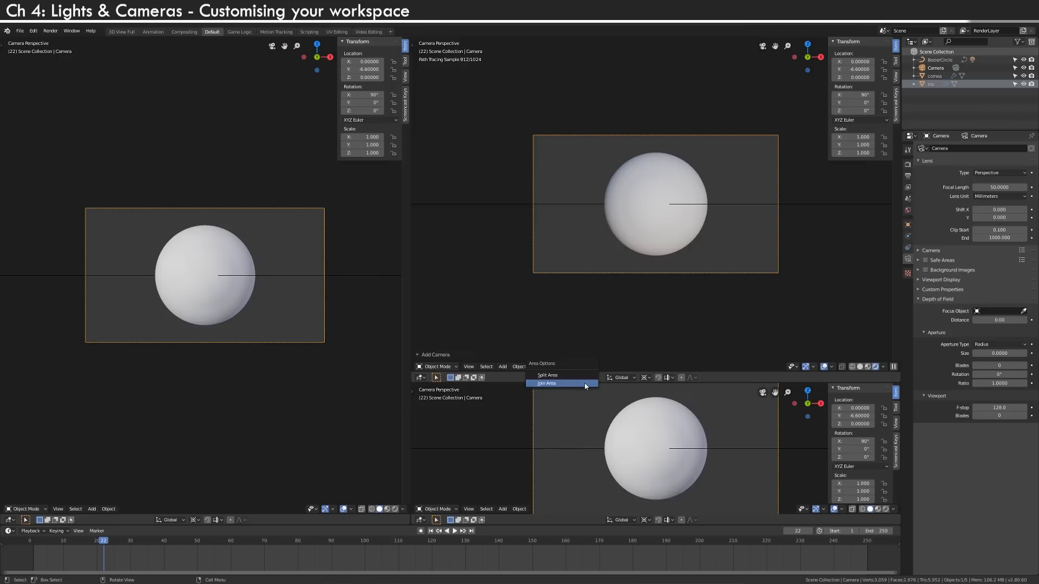
click(547, 381)
click(595, 323)
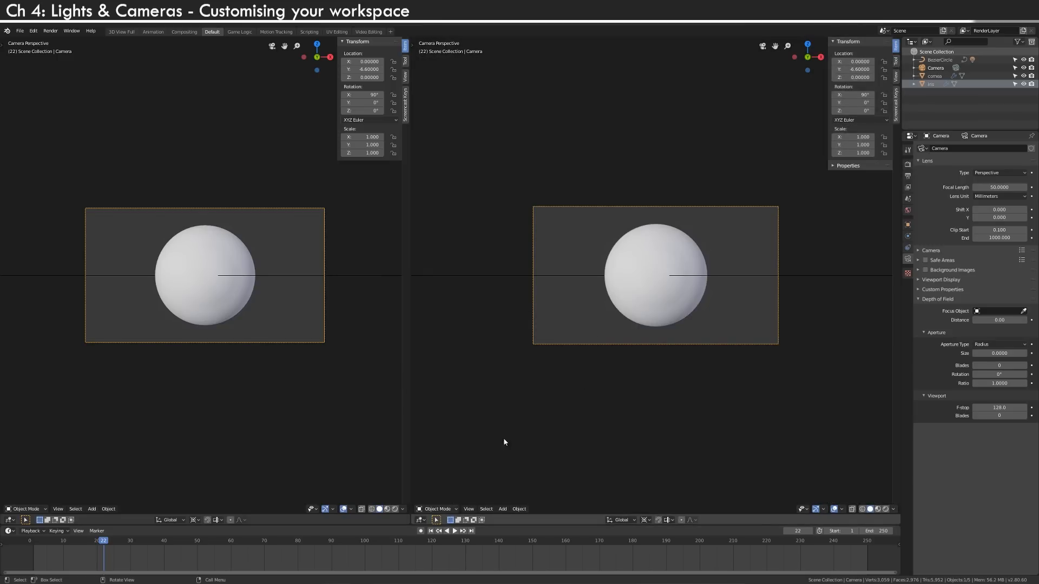
- Change the second viewport to the Shader Editor and frame all the world shader nodes
click(420, 520)
click(440, 475)
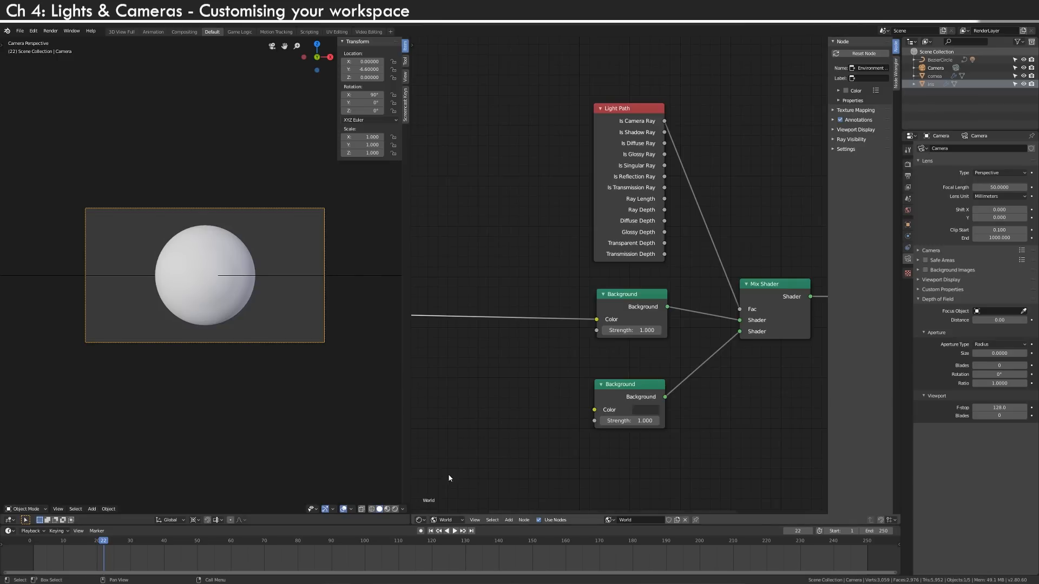
key(Home)
click(462, 517)
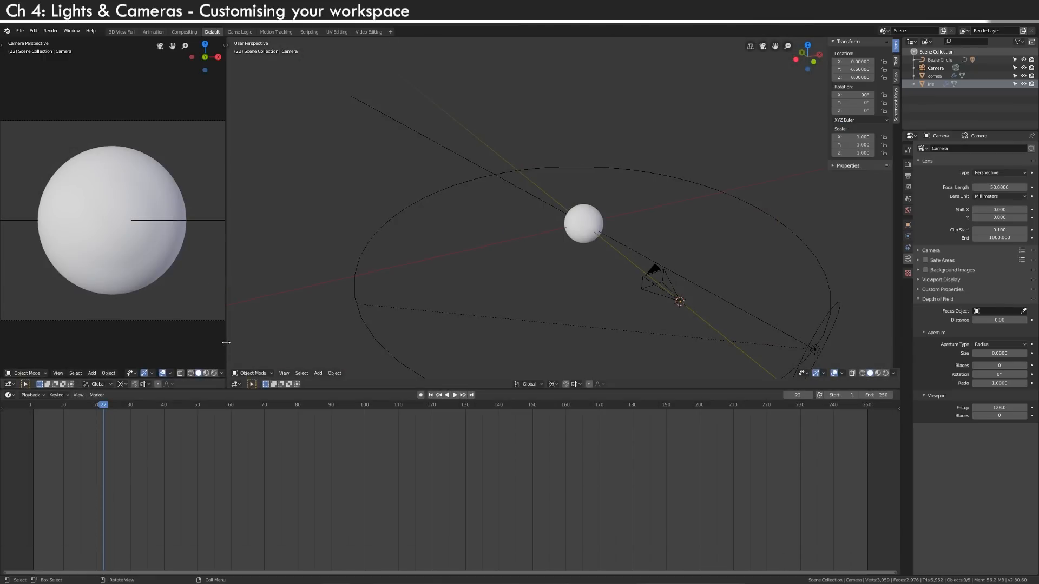
- Select the cornea and change the timeline area to the Shader Editor
click(161, 270)
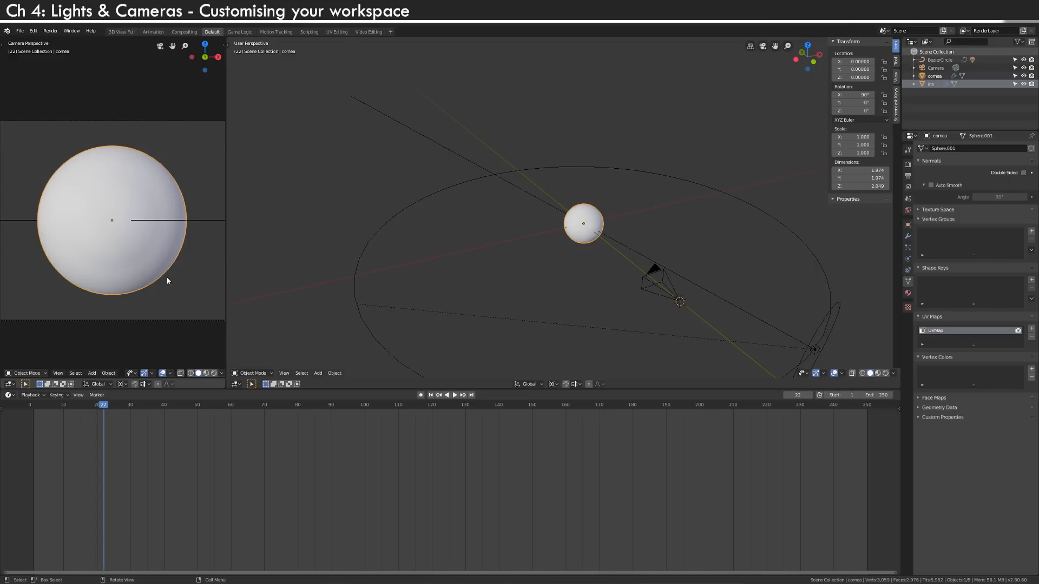
click(8, 395)
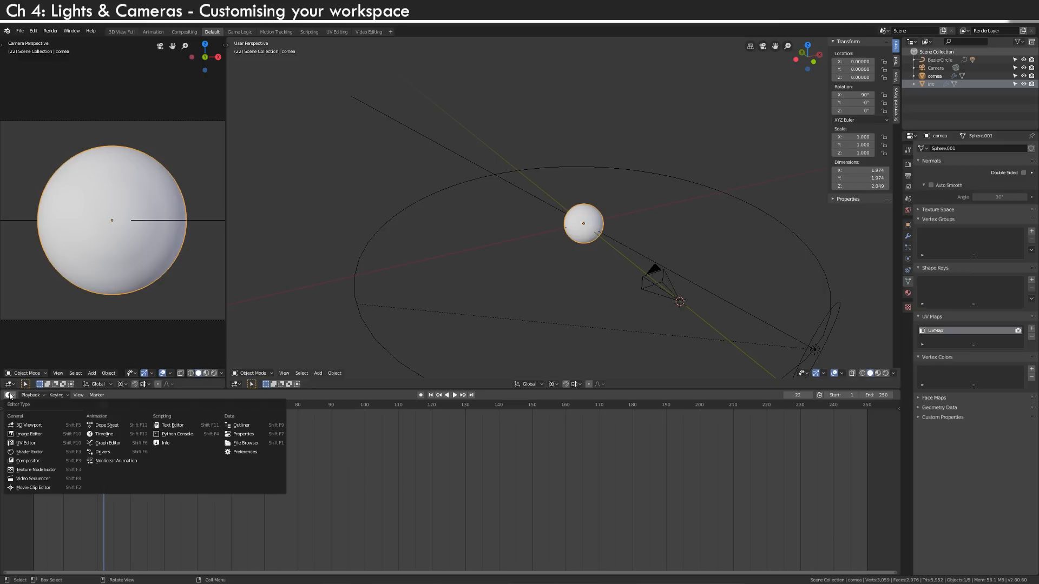
click(44, 452)
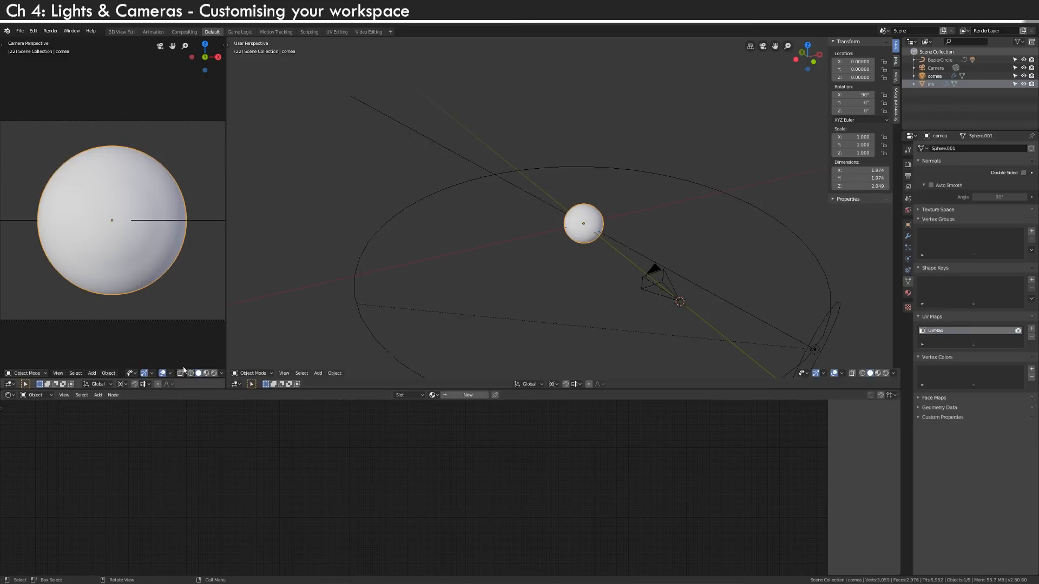
- Turn off the overlays in the camera viewport and make that viewport narrower
click(162, 373)
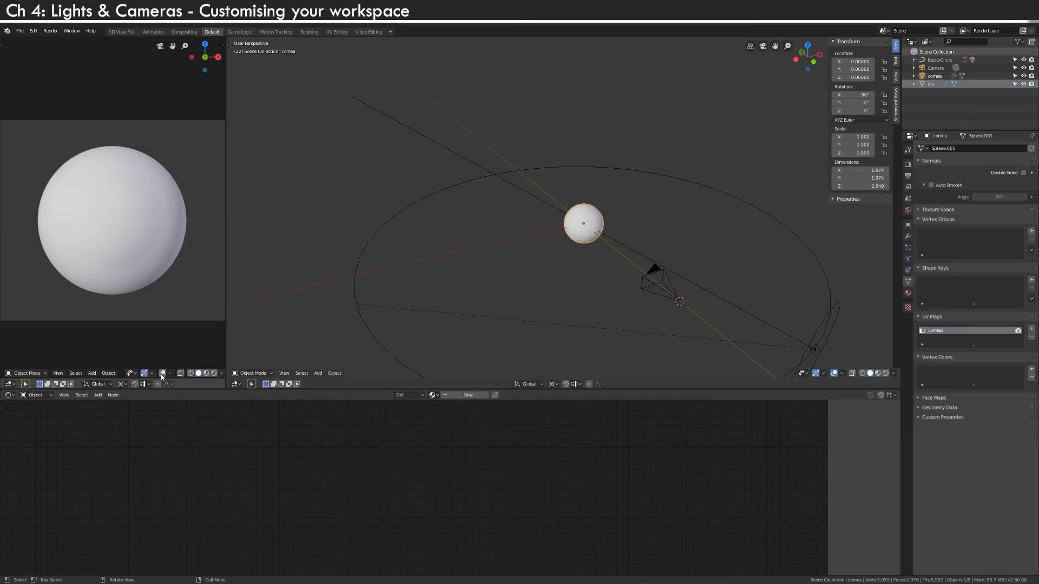
drag(226, 296, 173, 298)
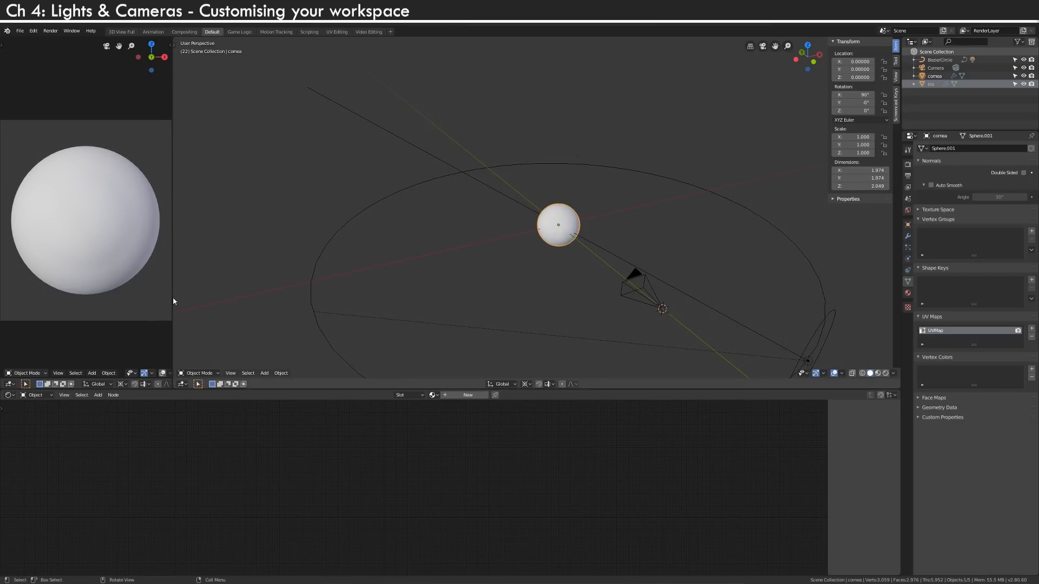
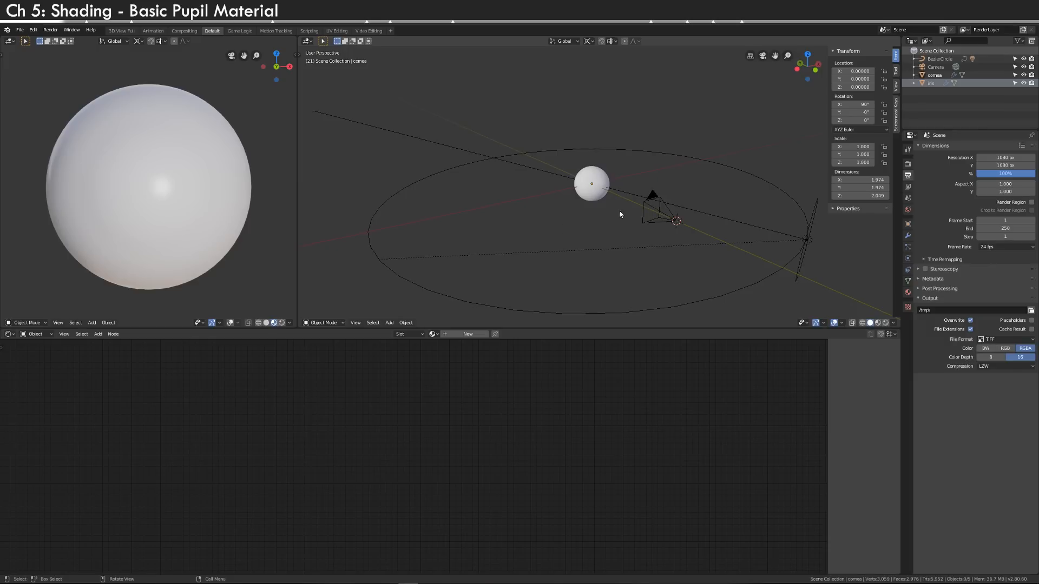
- Select the iris, hide the cornea in the viewport and frame the iris
click(931, 83)
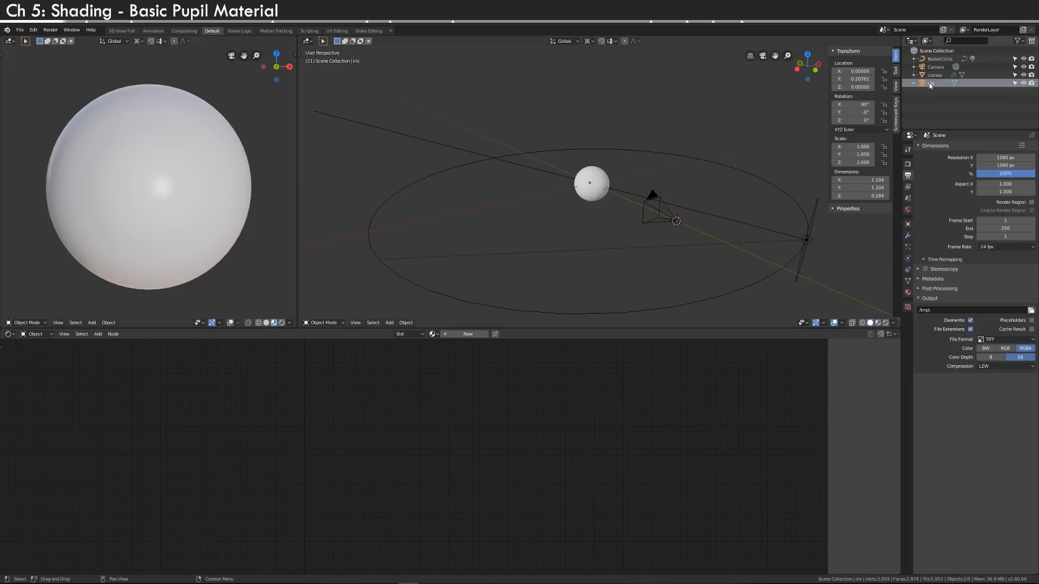
click(1024, 75)
key(KP_Decimal)
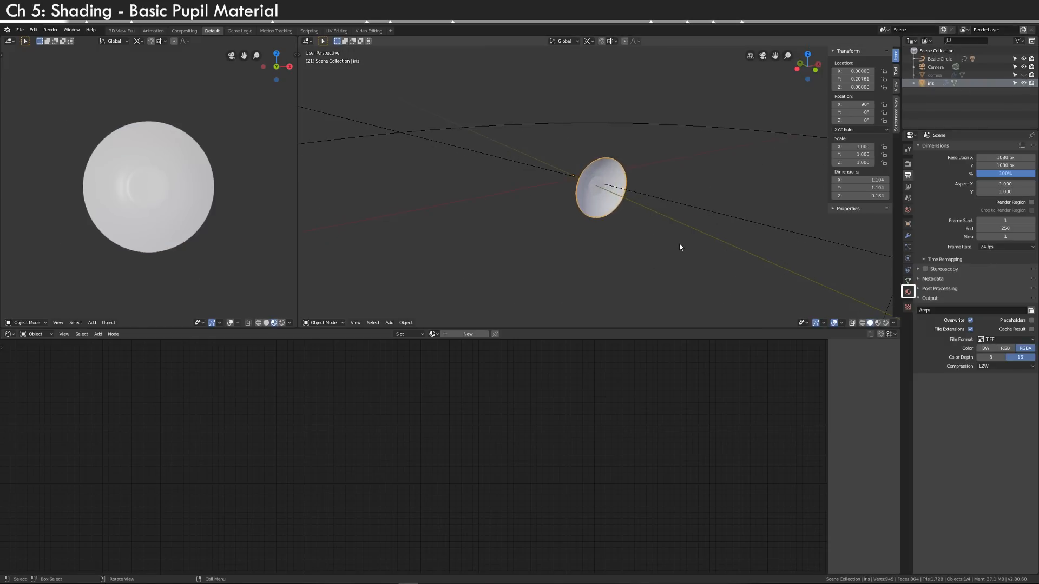
- Create a new material on the iris and name it pupilMAT
click(908, 292)
click(978, 173)
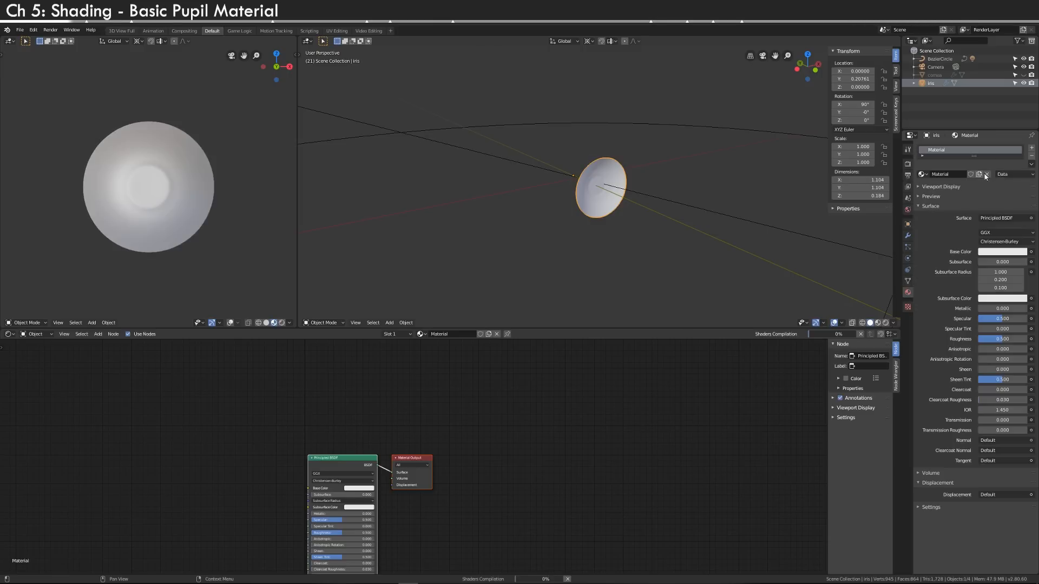
double_click(953, 150)
text(pupilMAT)
key(Return)
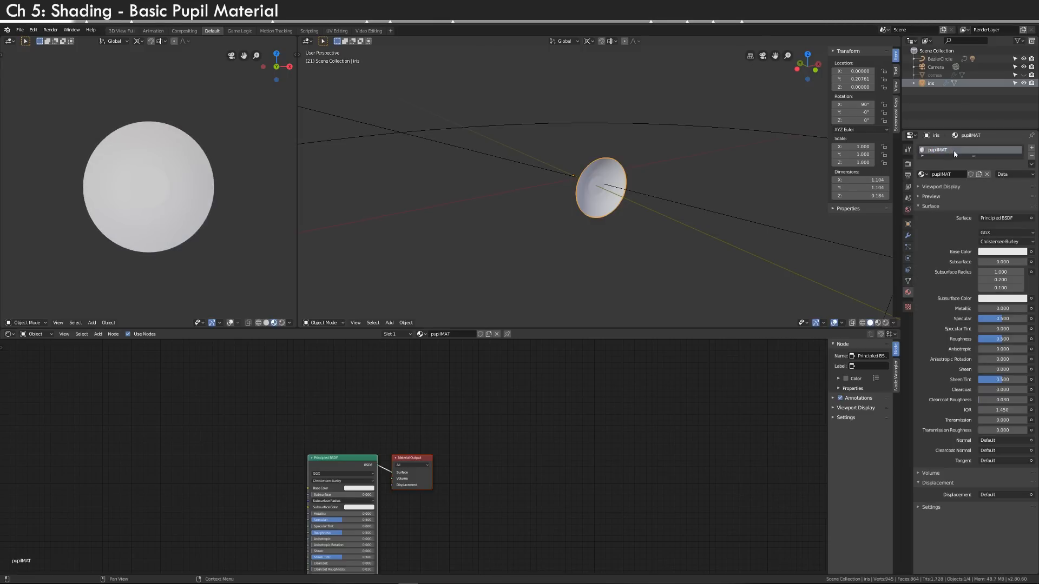
- Change the pupil material's surface shader to Diffuse BSDF and set its color to pure black
click(1003, 219)
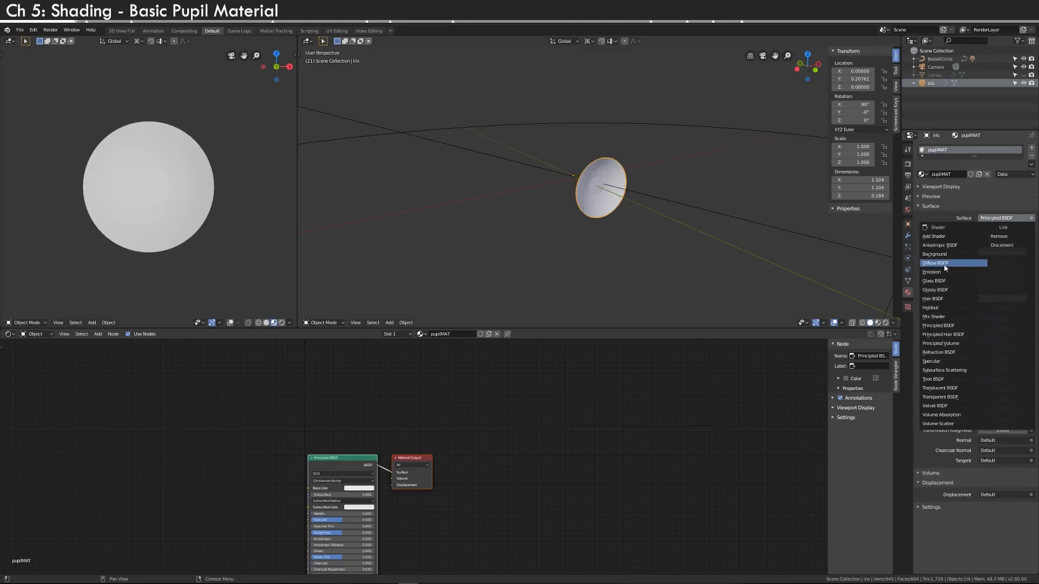
click(985, 263)
click(1005, 233)
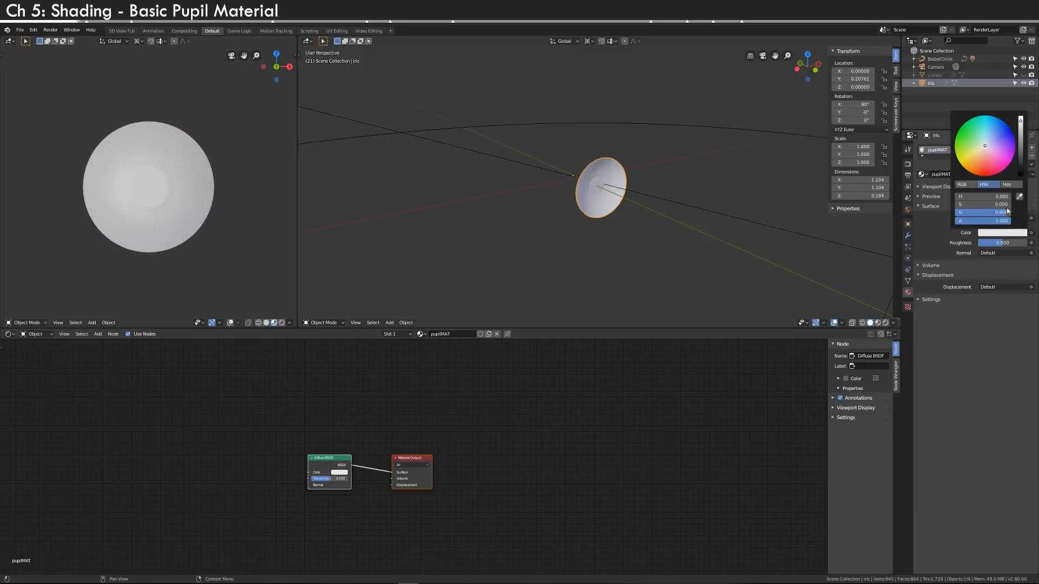
drag(1021, 123, 1020, 176)
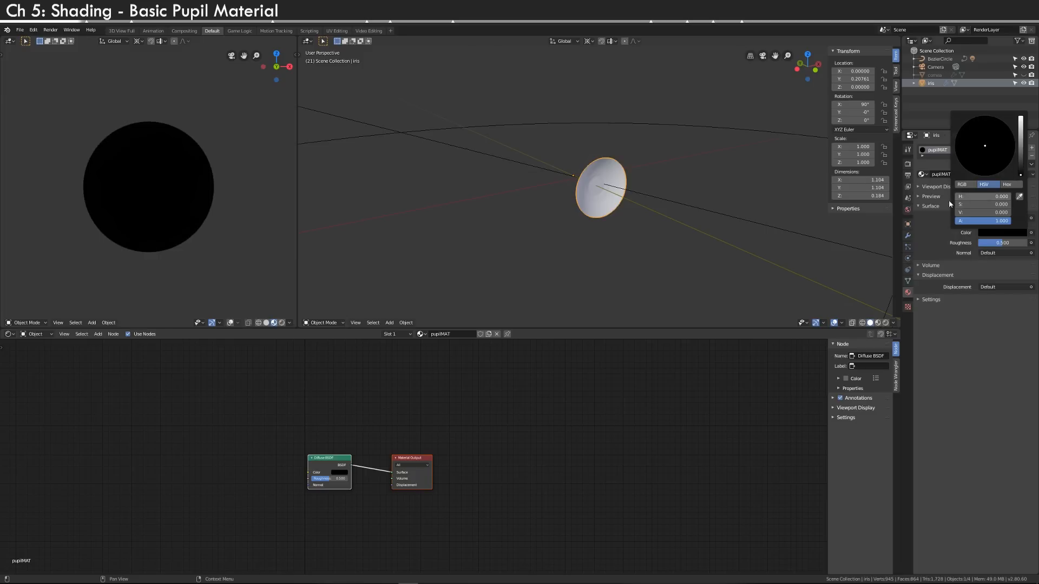
- Switch the large perspective viewport to LookDev shading
mouse_move(745, 219)
middle_down()
mouse_move(728, 217)
mouse_move(749, 193)
middle_up()
key(z)
click(728, 195)
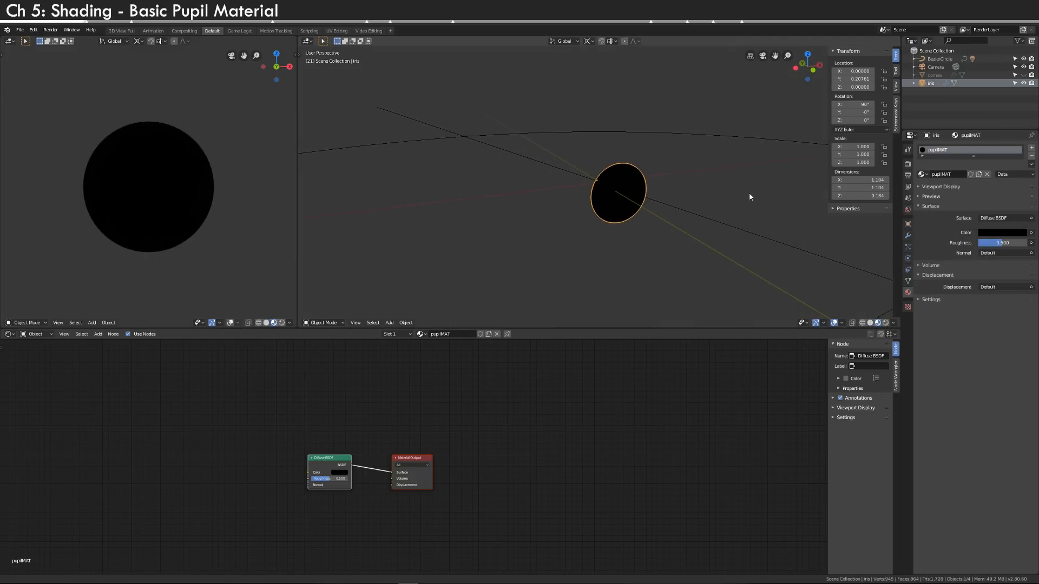
click(1031, 147)
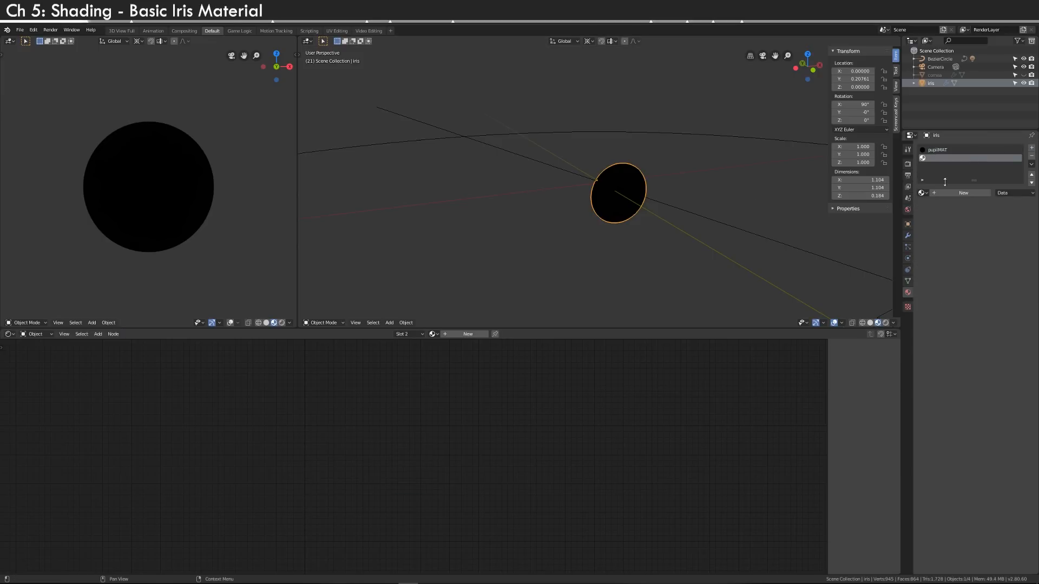
click(953, 195)
double_click(936, 159)
text(iris)
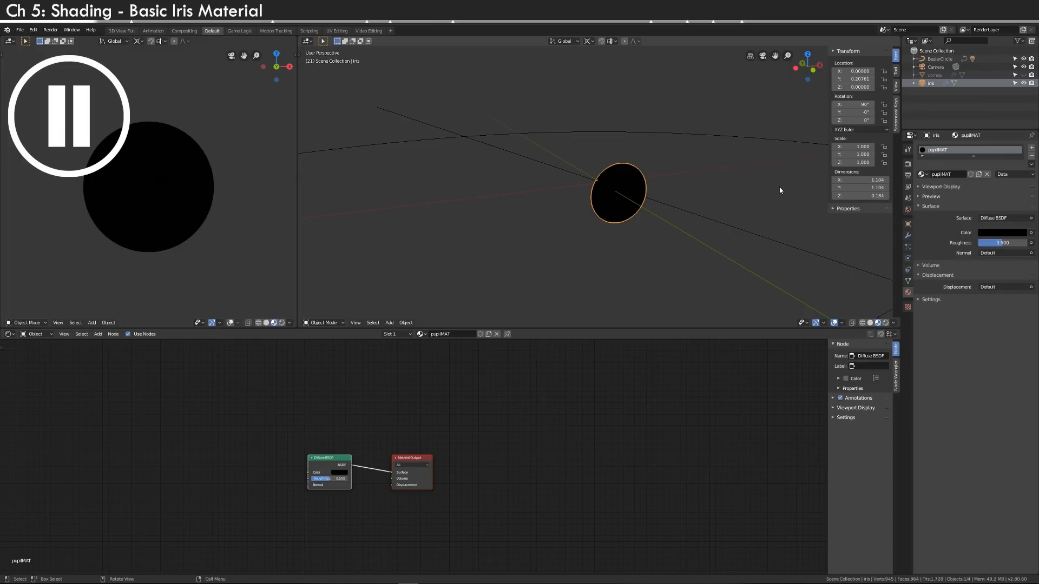
- Add a second material named irisMAT to the iris object and give it a light blue base color
click(1032, 147)
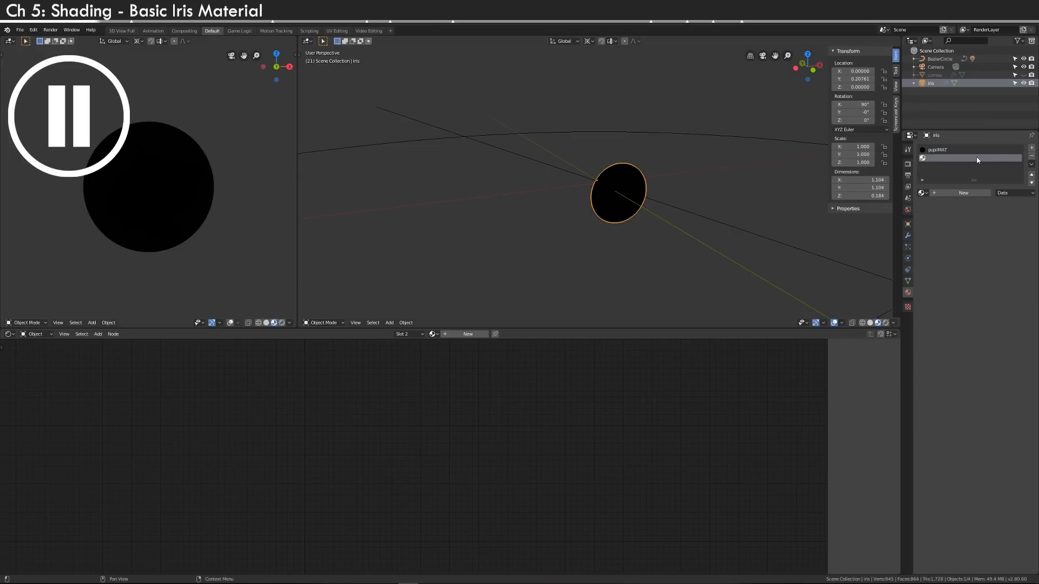
click(948, 193)
double_click(941, 158)
text(i)
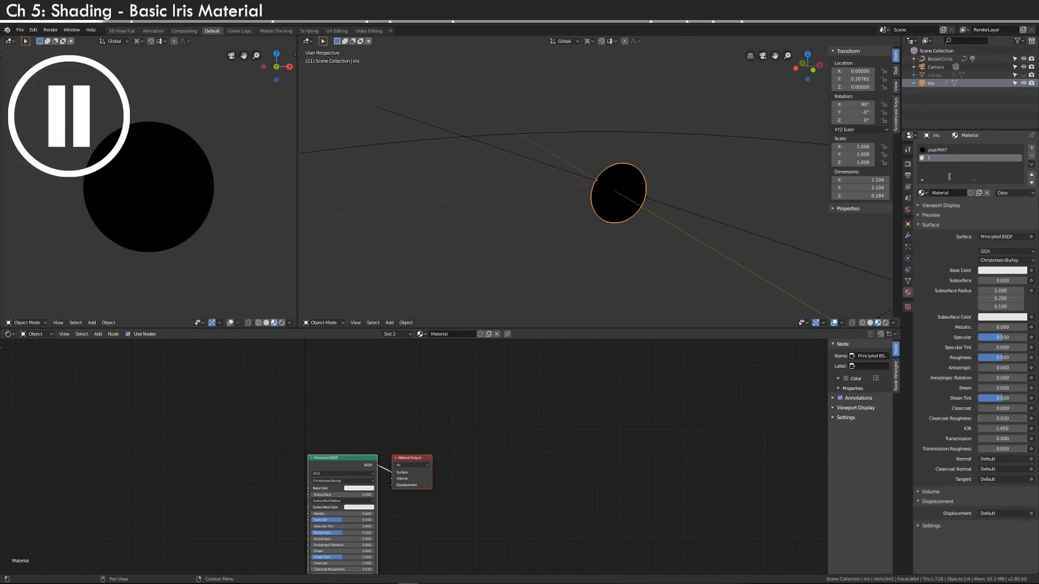
text(risMAT)
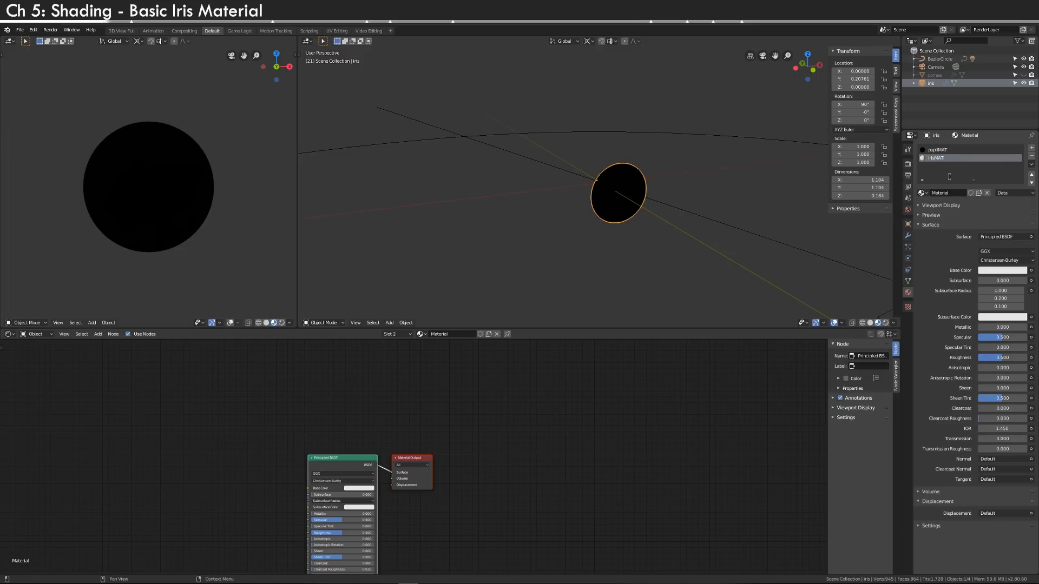
key(Return)
click(993, 270)
drag(985, 184, 988, 175)
- Select all the iris faces surrounding the central pupil and assign irisMAT to them
key(Tab)
key(alt+a)
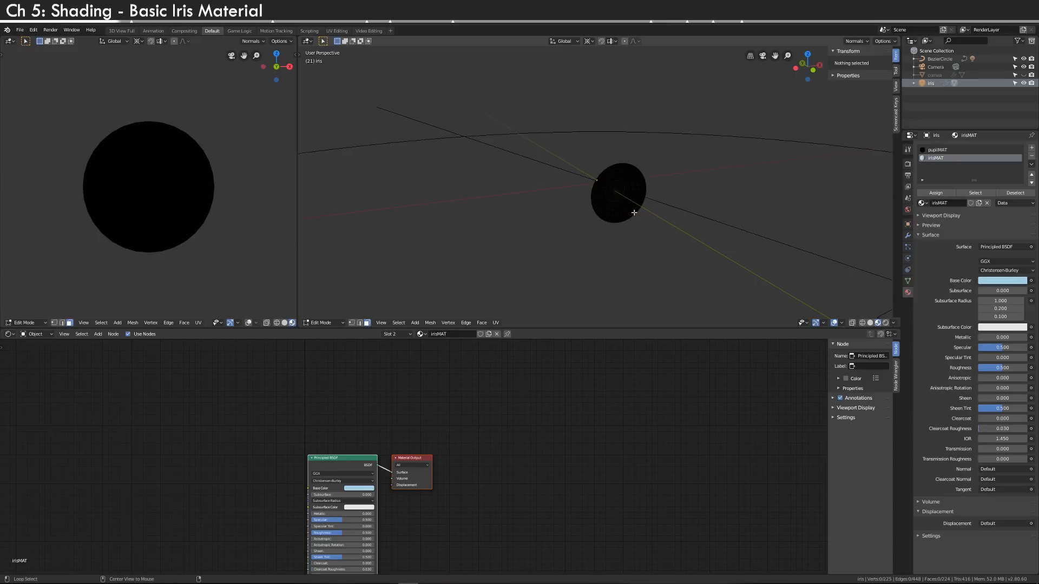
alt+click(635, 210)
key(ctrl+KP_Add)
key(ctrl+KP_Add)
key(ctrl+KP_Add)
key(ctrl+KP_Add)
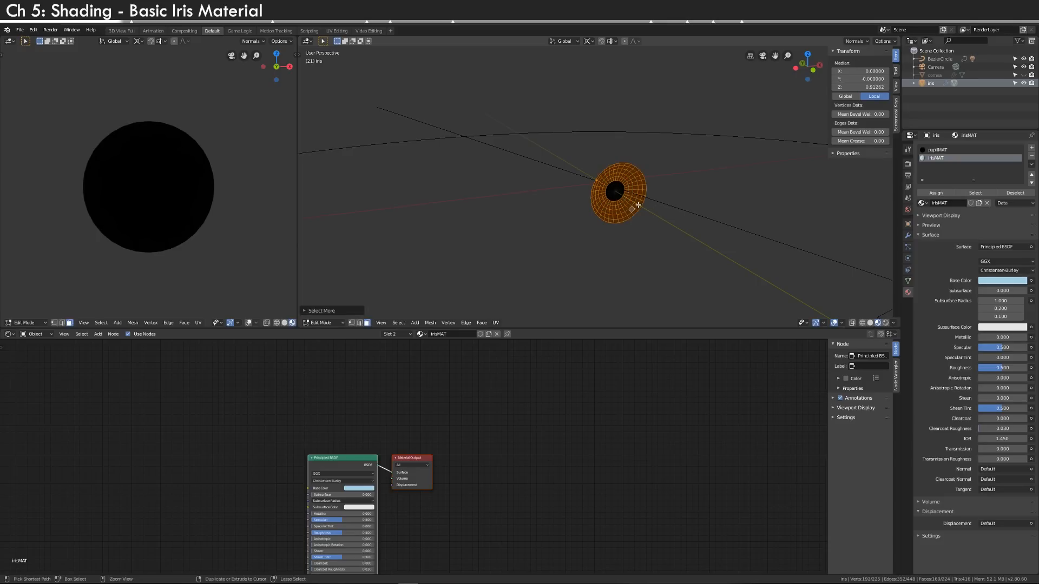
key(ctrl+KP_Subtract)
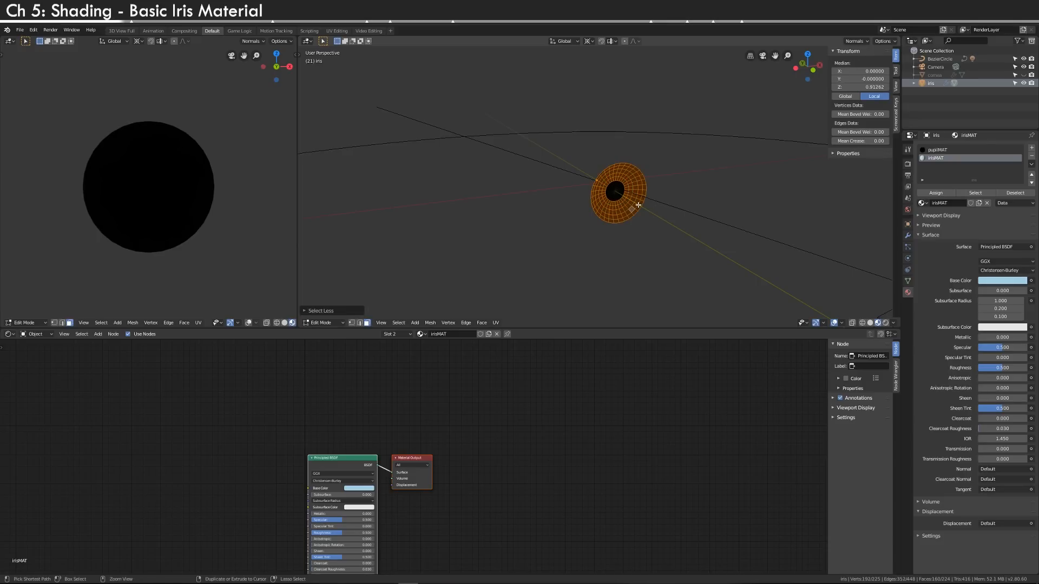
click(949, 193)
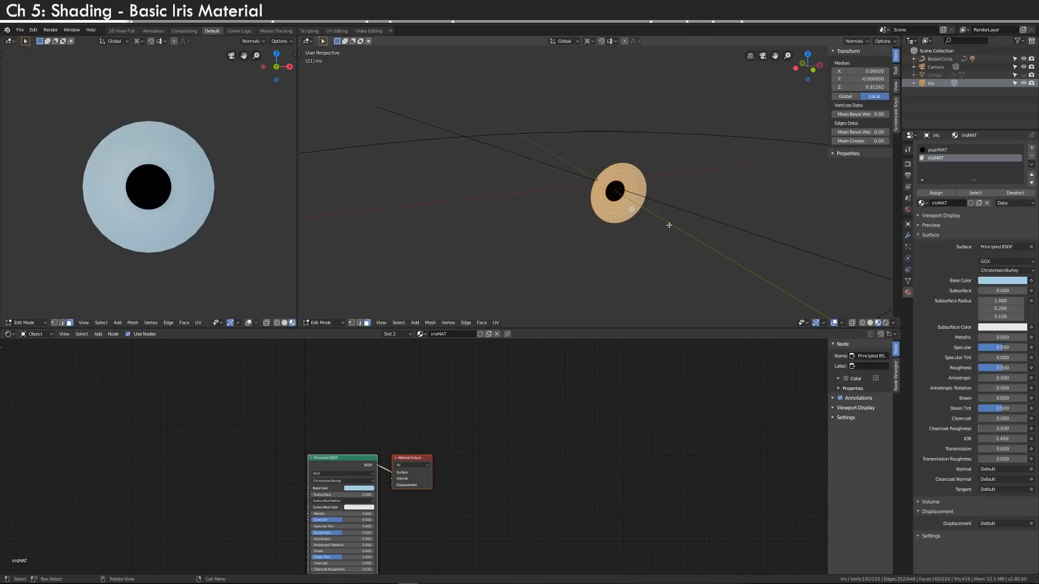
key(Tab)
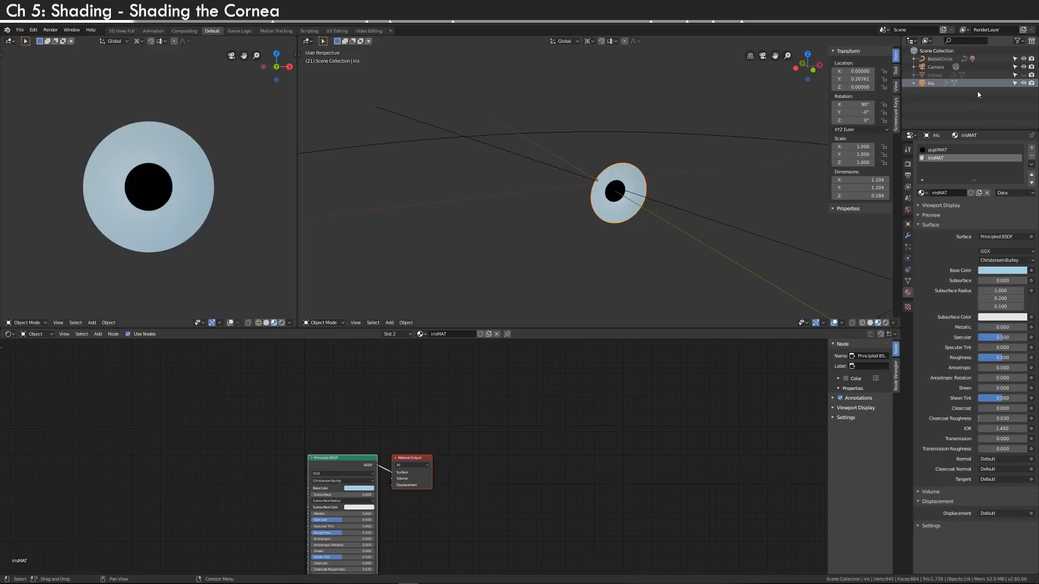
- Unhide and select the cornea, create a new material on it and name it corneaMAT
click(1023, 75)
click(988, 76)
click(969, 165)
double_click(962, 151)
text(corneaMAT)
key(Return)
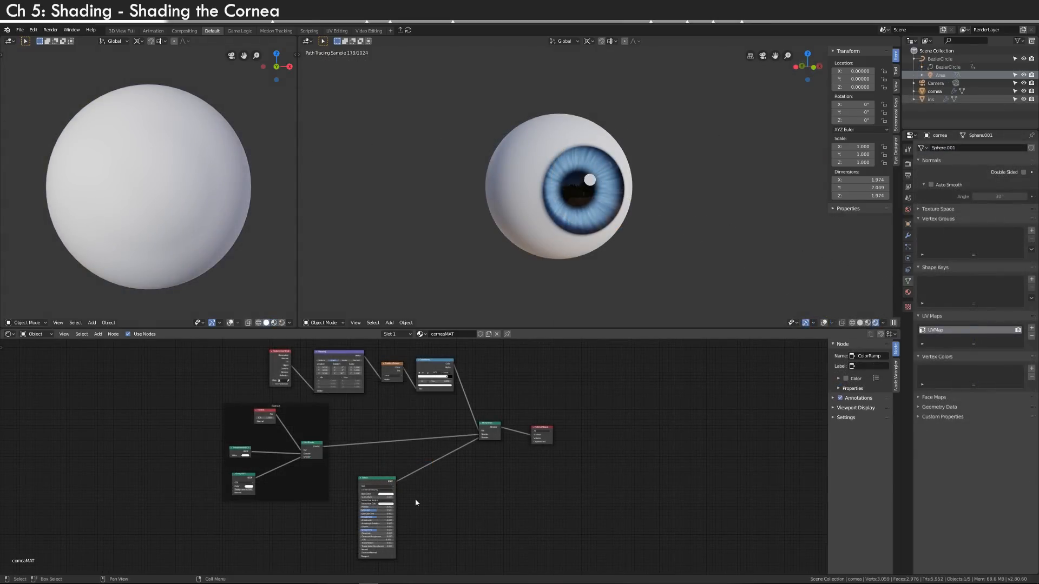
- Preview the finished eye's sclera shader, cornea shader group, color ramp mask and final Mix Shader one after another
ctrl+shift+click(372, 482)
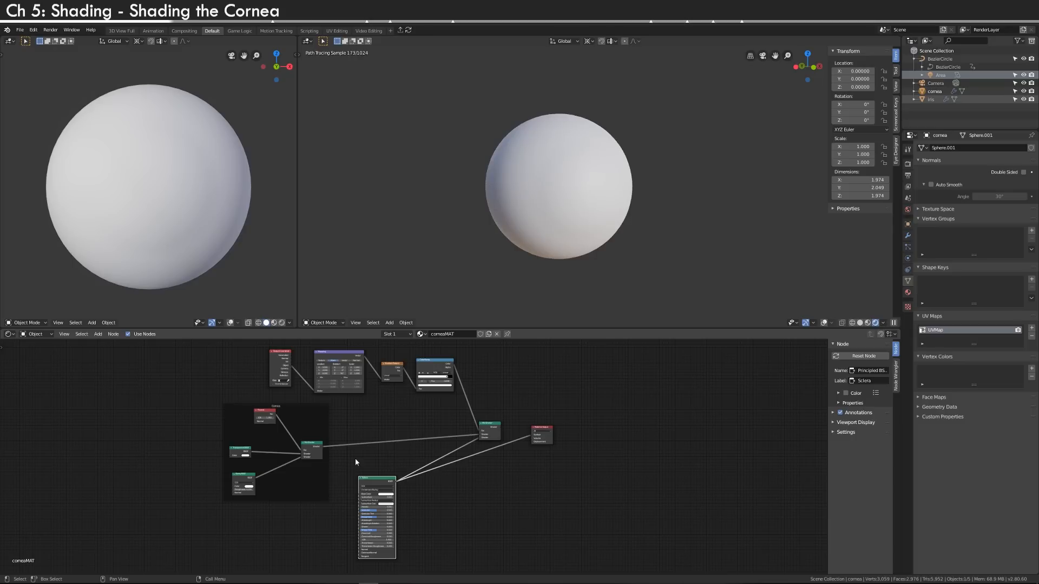
ctrl+shift+click(312, 450)
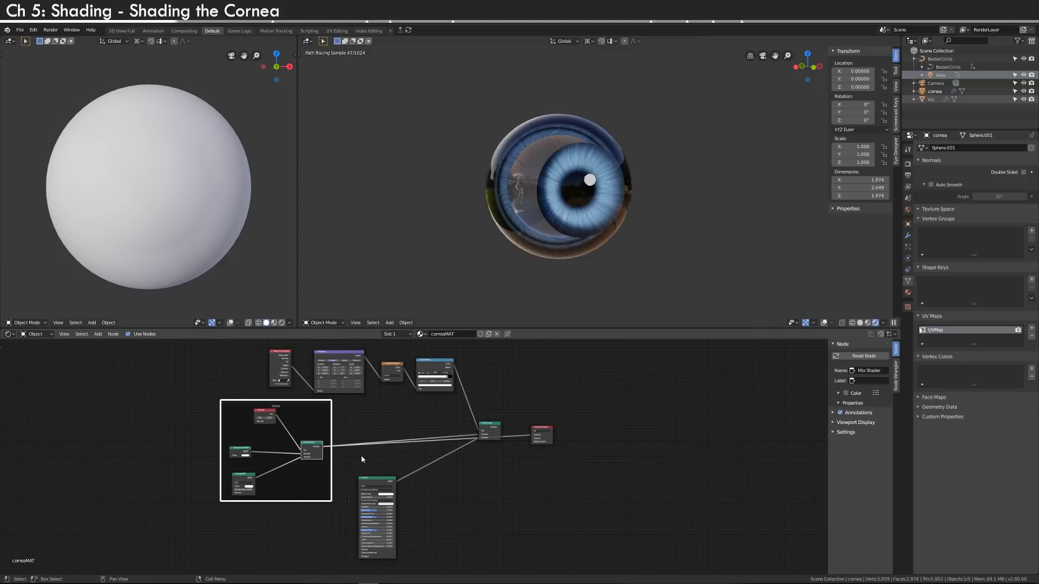
ctrl+shift+click(435, 367)
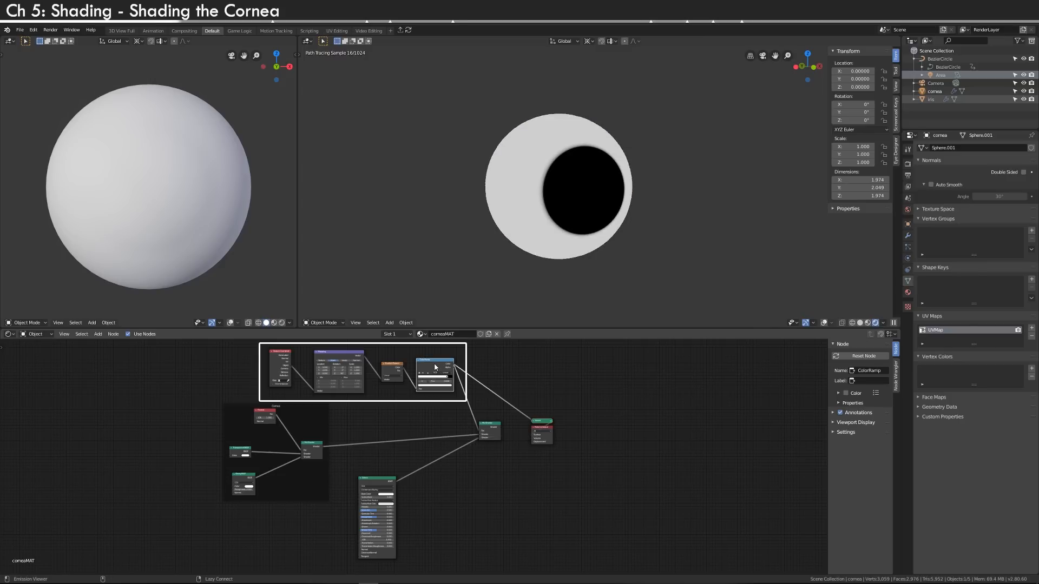
ctrl+shift+click(487, 431)
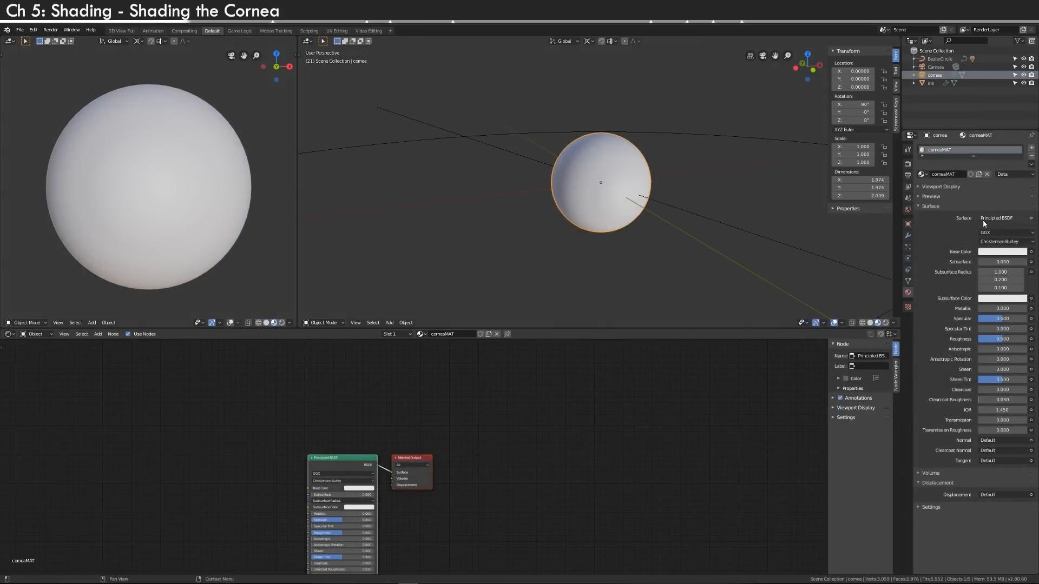
- Change the corneaMAT surface shader to Transparent BSDF and show the viewports in Rendered shading
click(1002, 219)
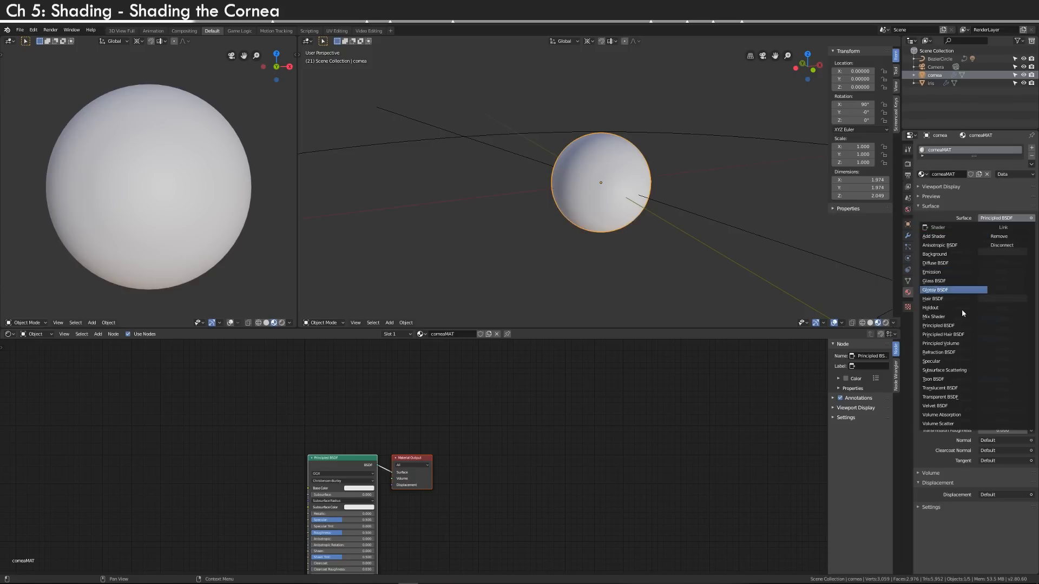
click(963, 397)
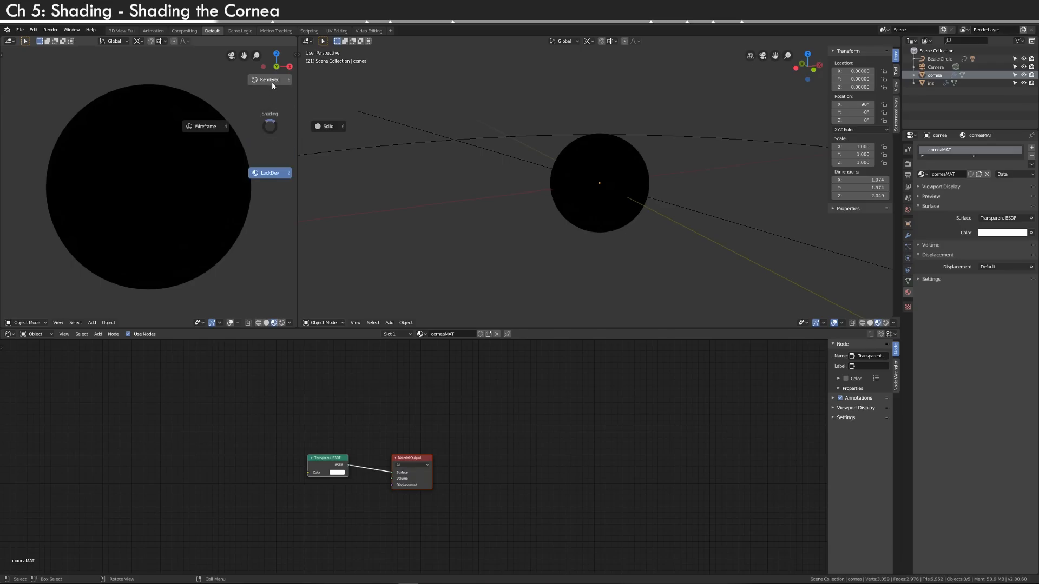
key(z)
click(681, 214)
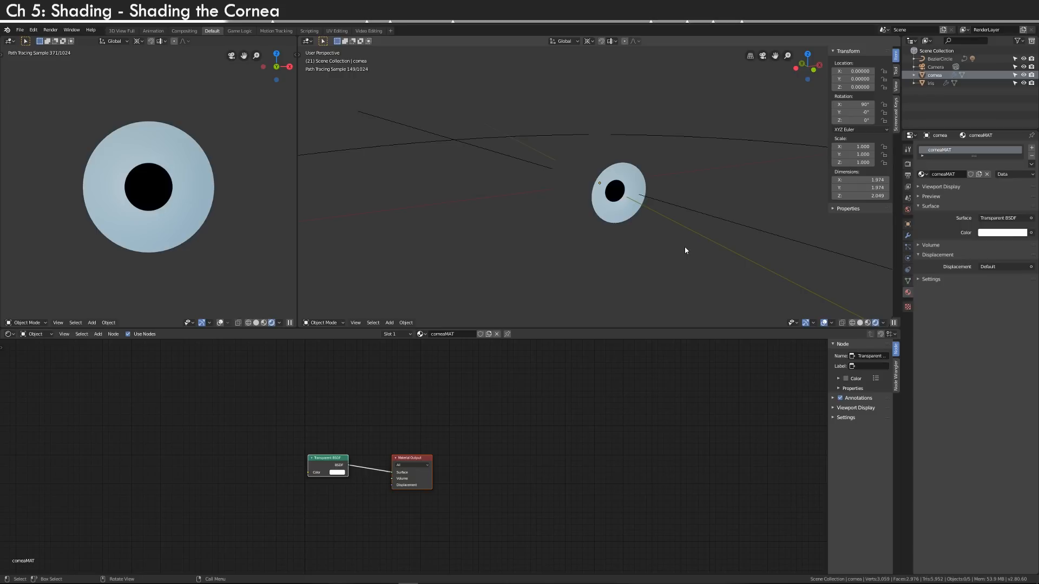
- Try a Glass BSDF in place of the cornea's transparent shader and switch the node back to Transparent BSDF
key(shift+s)
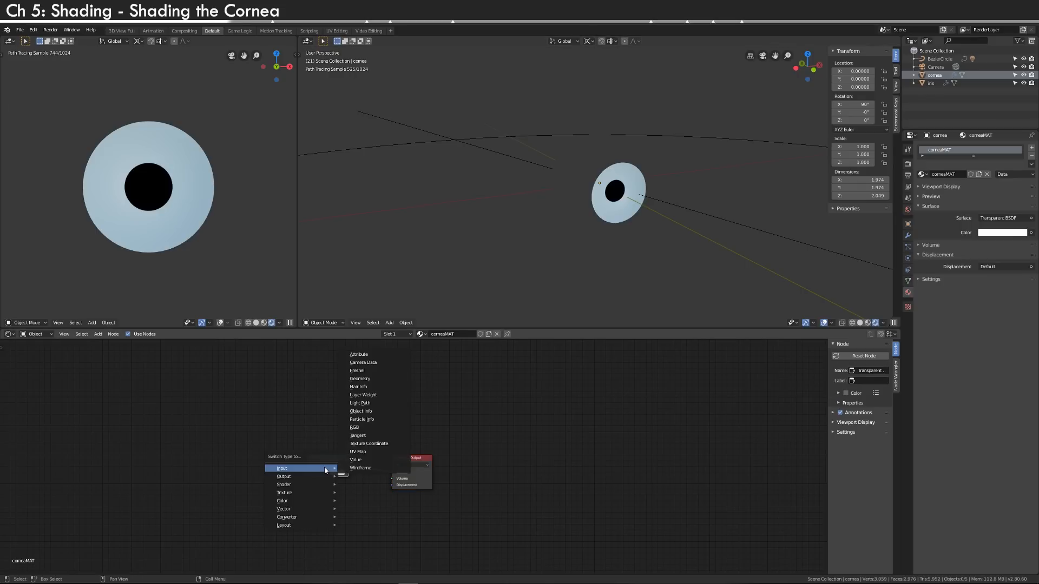
mouse_move(316, 486)
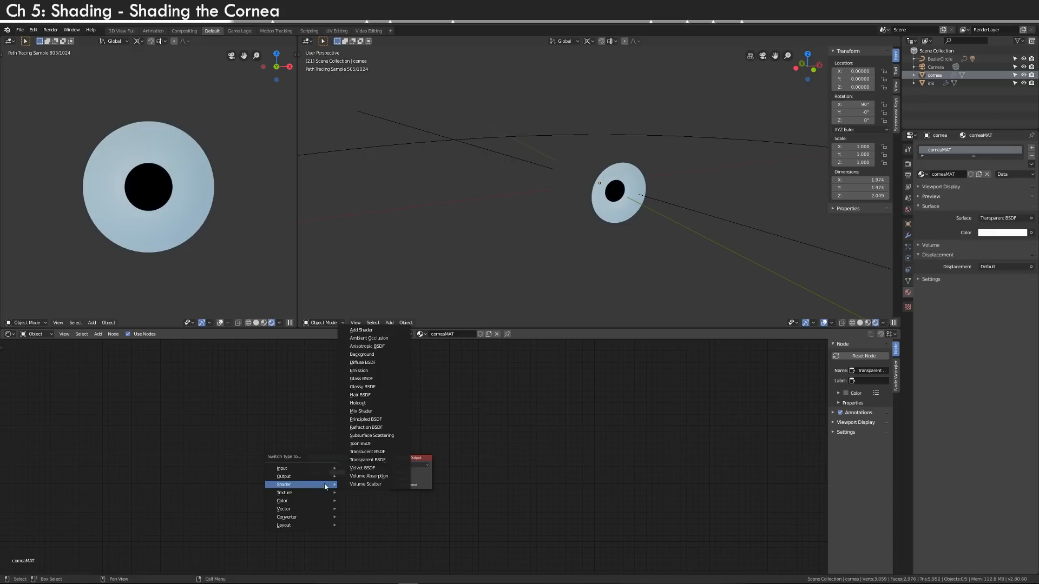
click(365, 378)
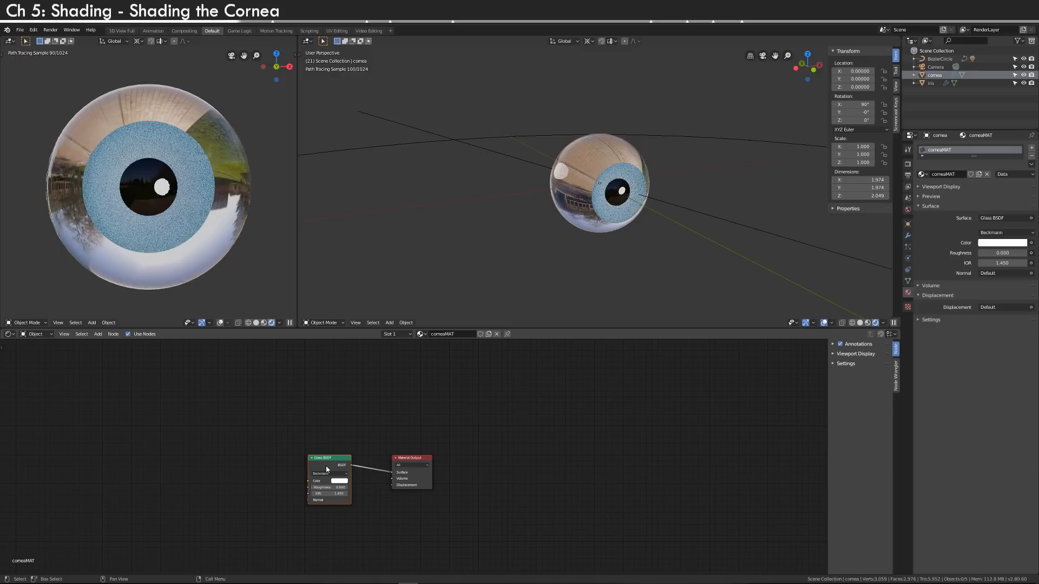
key(shift+s)
click(379, 436)
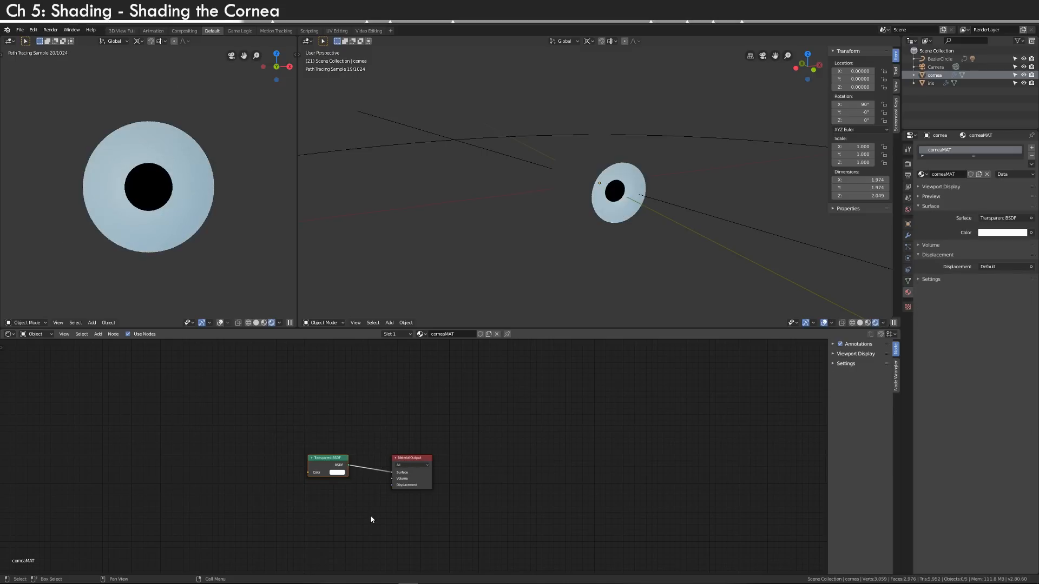
- Add a Glossy BSDF node below the Transparent BSDF, with pure white color and roughness 0
key(shift+a)
click(351, 489)
text(glo)
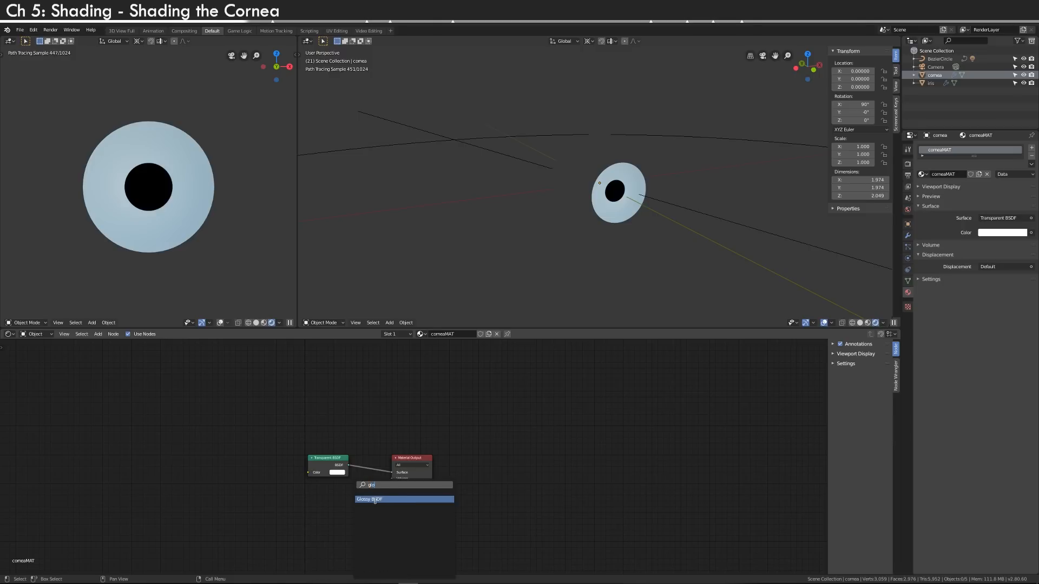
click(375, 501)
click(342, 532)
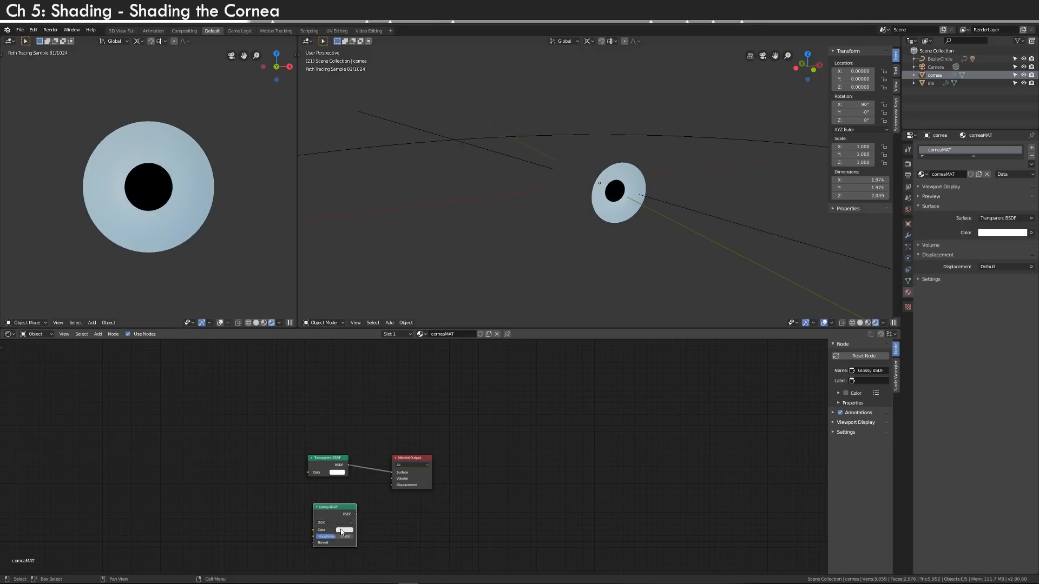
click(342, 531)
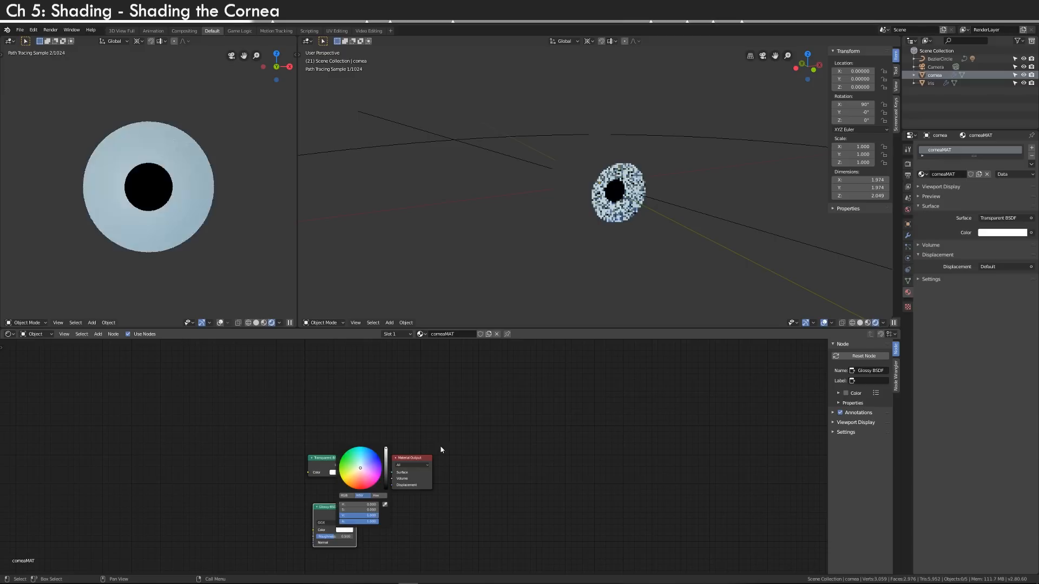
drag(340, 537, 315, 537)
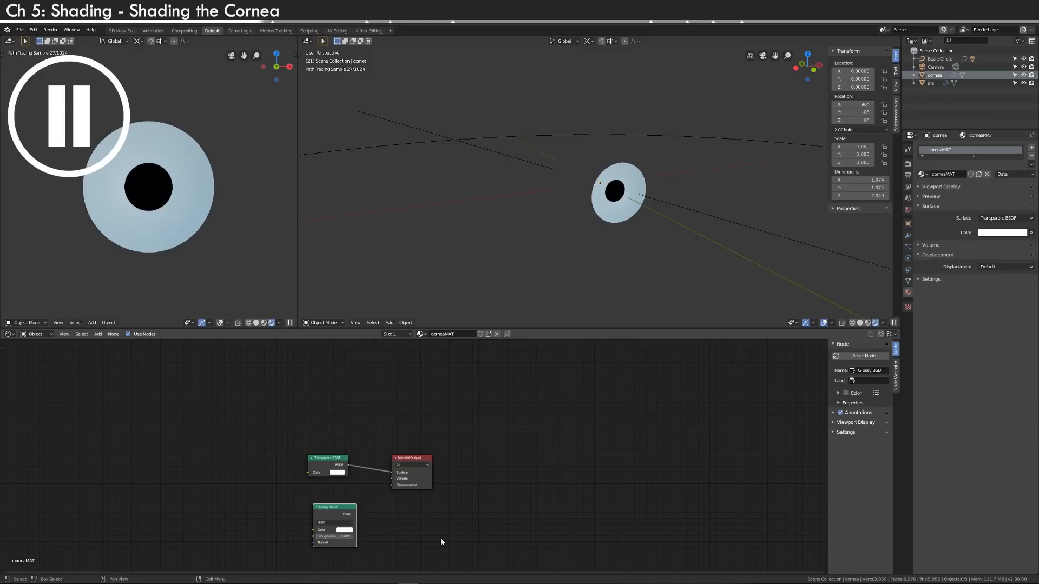
- Delete the Glossy BSDF node and search for a replacement Glossy node to add
key(Delete)
key(shift+a)
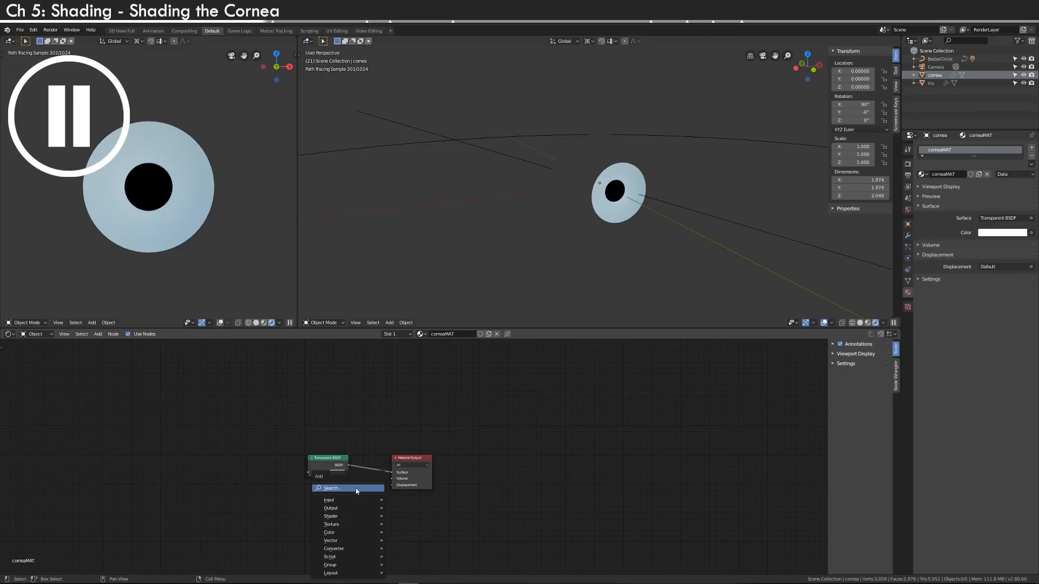
click(357, 489)
text(g)
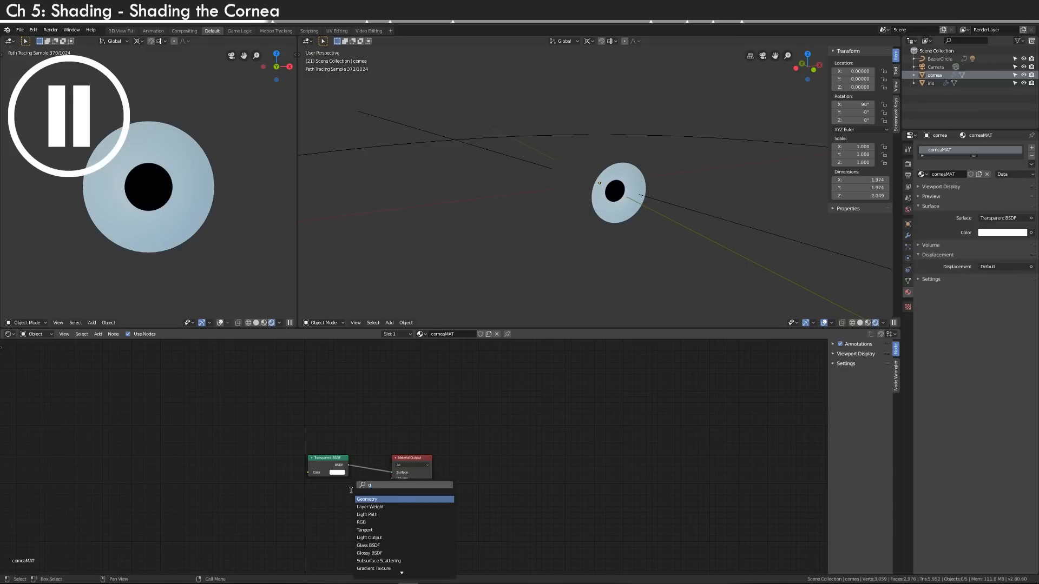
text(lo)
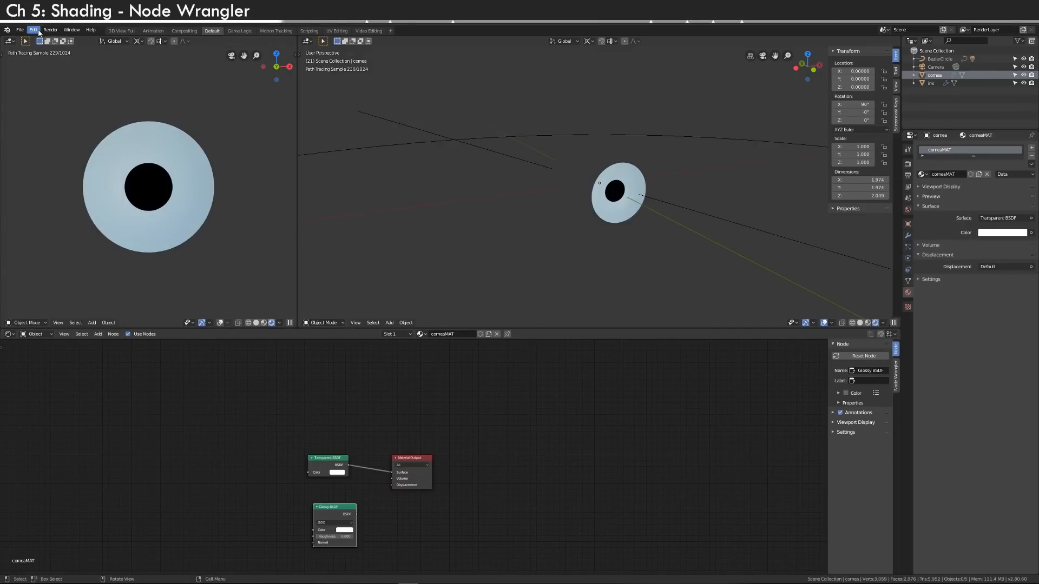
- Search the add-on preferences for "node" and expand the Node Wrangler entry
click(34, 30)
click(52, 138)
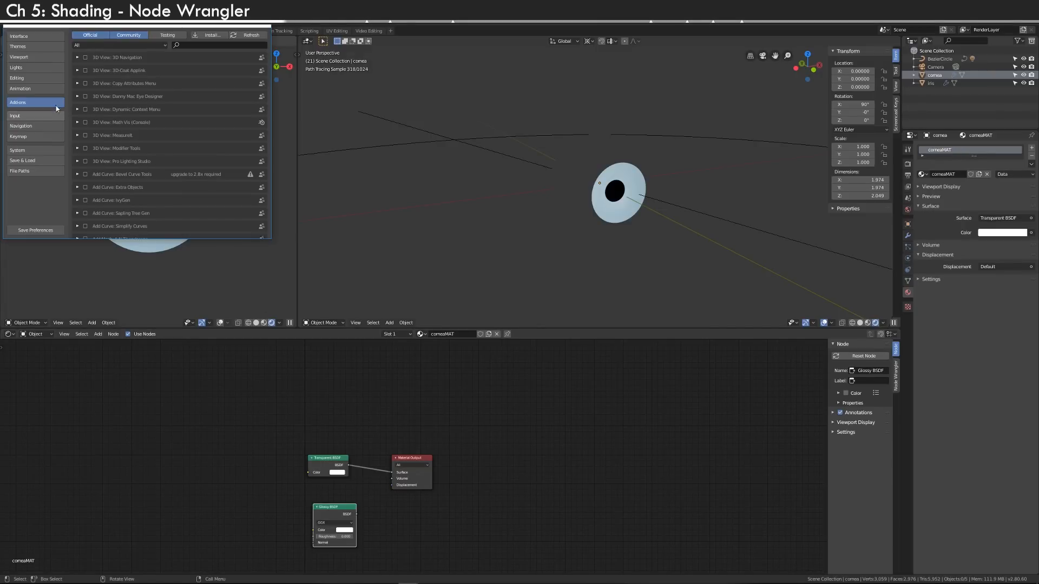
click(215, 44)
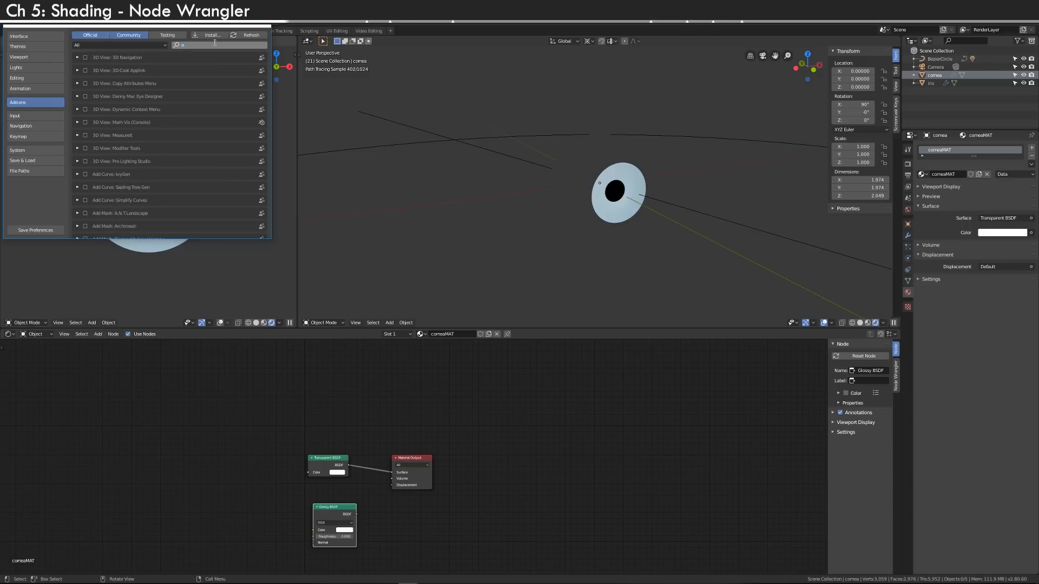
text(node)
click(78, 56)
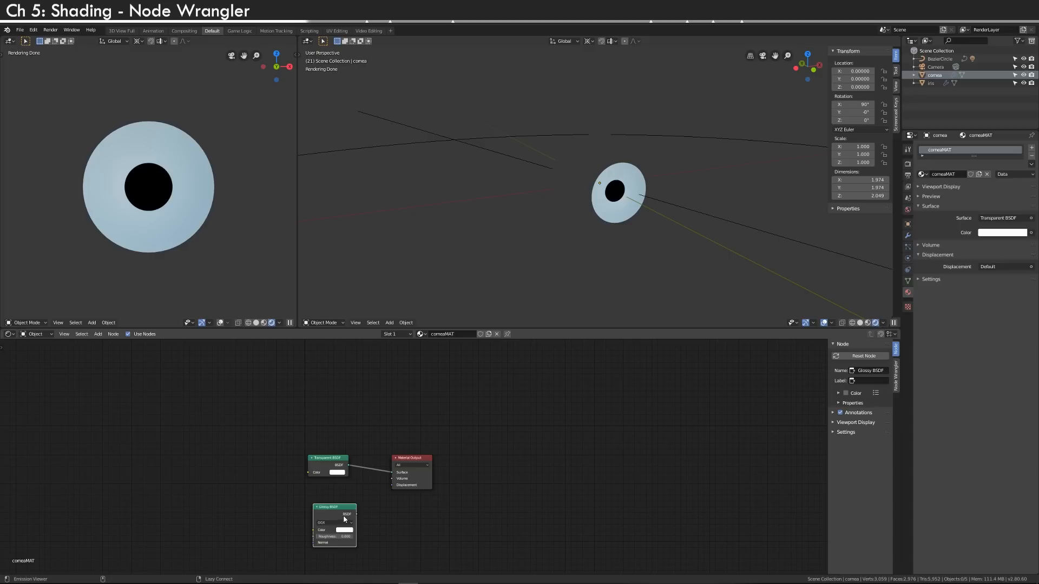
- Preview the Glossy and Transparent BSDF nodes alternately, ending on Transparent, and move the Material Output node further right
ctrl+shift+click(336, 514)
ctrl+shift+click(328, 460)
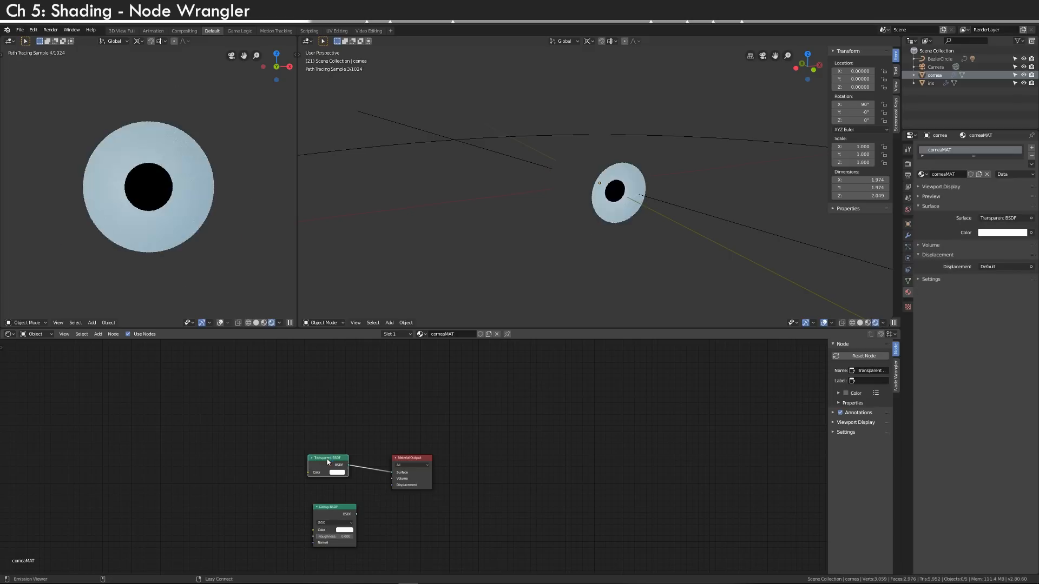
ctrl+shift+click(326, 518)
ctrl+shift+click(327, 473)
drag(418, 462, 559, 455)
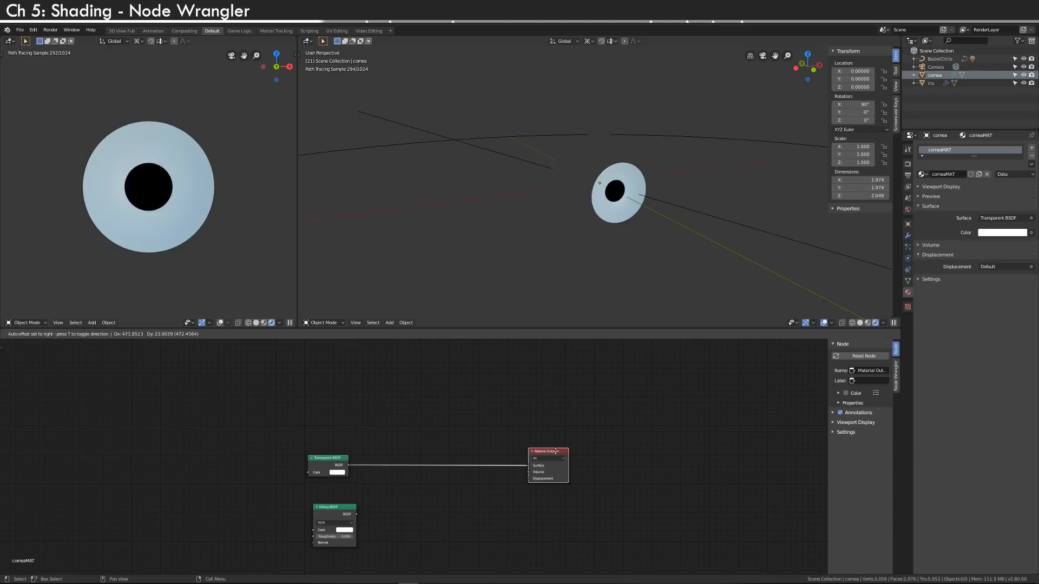
- Try inserting a Mix Shader on the Transparent BSDF link and wiring the Glossy BSDF into its free shader input
key(shift+a)
mouse_move(433, 470)
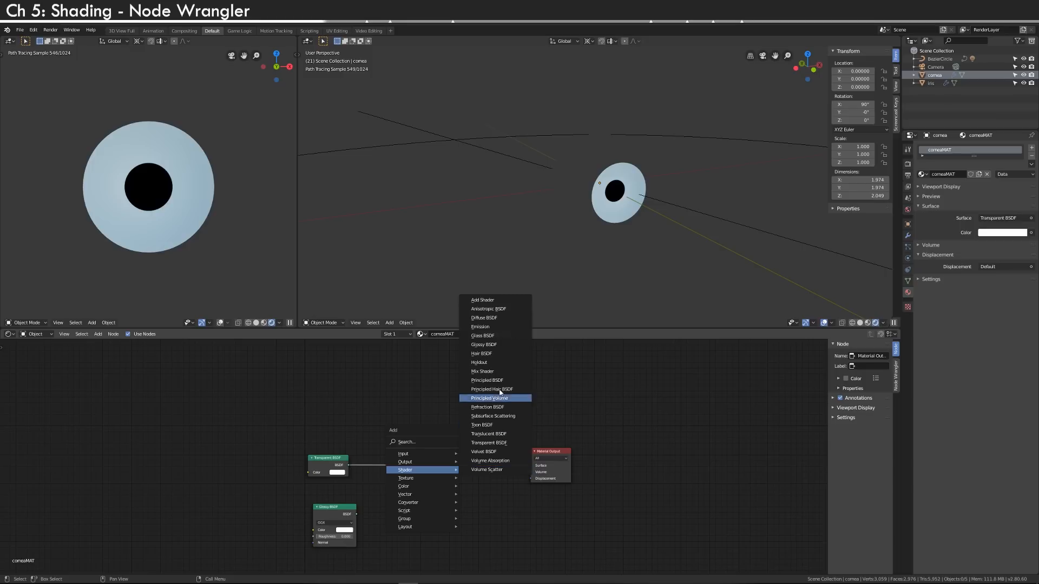
click(482, 371)
click(440, 457)
drag(357, 513, 439, 483)
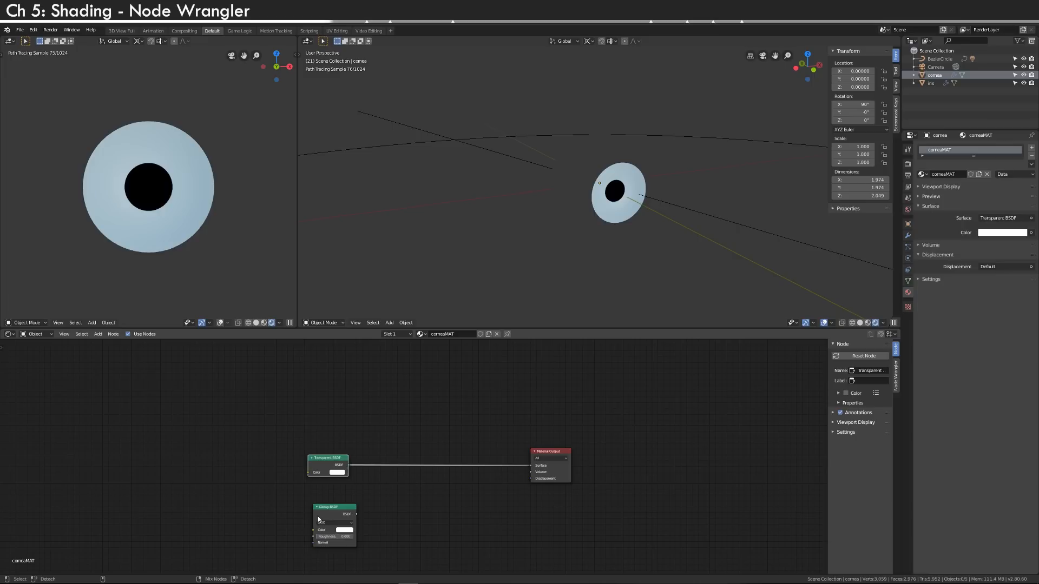
- Mix the Glossy and Transparent BSDF nodes directly with Node Wrangler and set the resulting Mix Shader's Fac to 0.1
ctrl+shift+right_drag(317, 515, 327, 466)
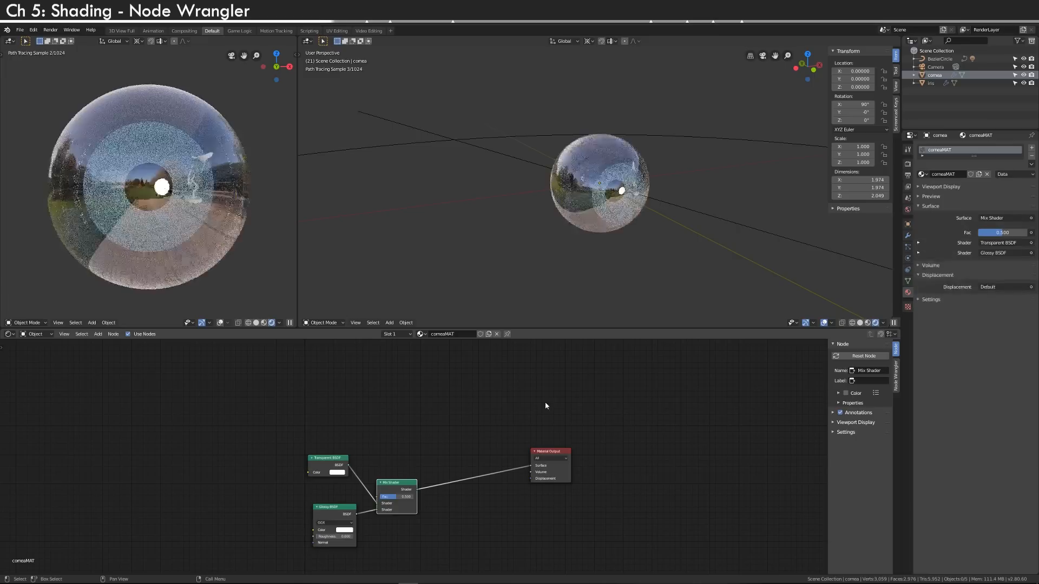
click(425, 469)
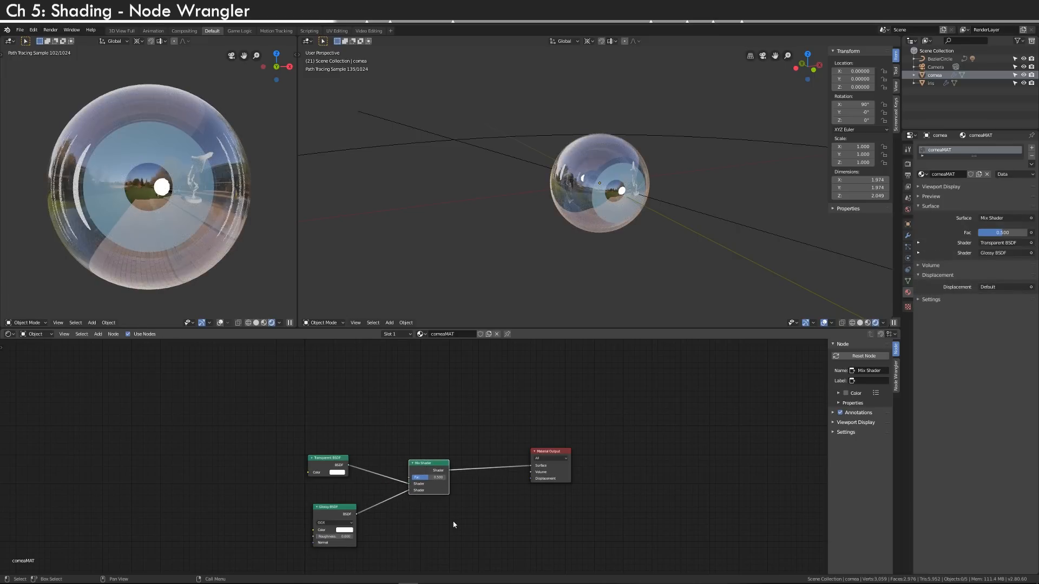
drag(432, 482, 406, 478)
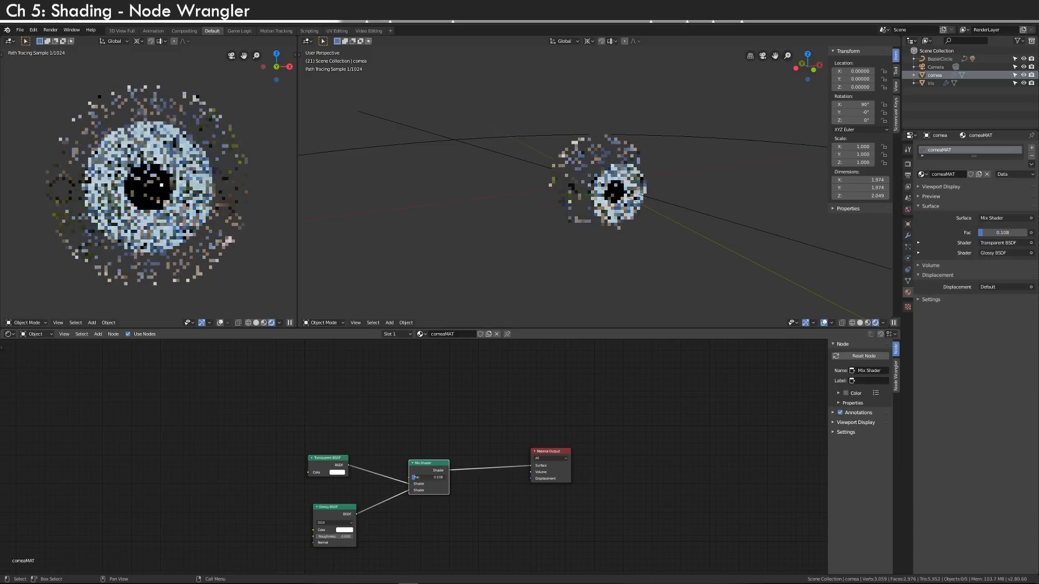
click(434, 476)
text(0.1)
key(Return)
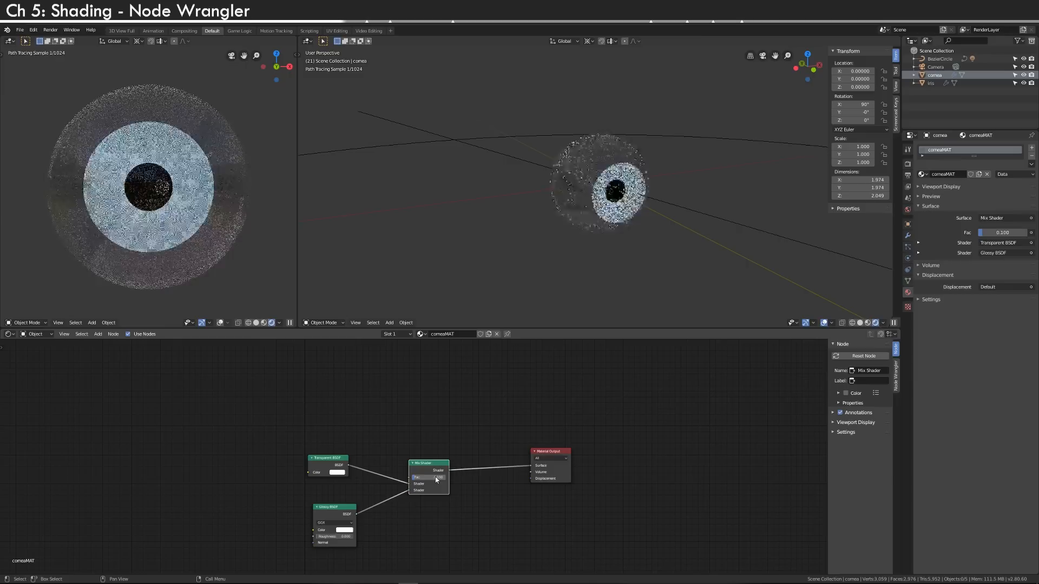
- Add a Fresnel node above the shader nodes and set its IOR to 1.38
click(452, 502)
key(shift+a)
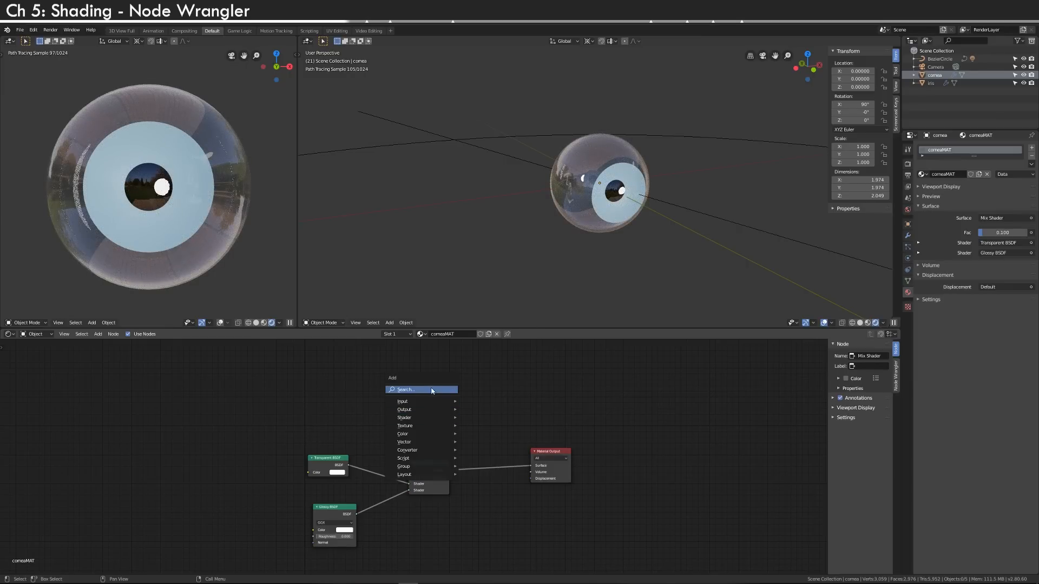
click(432, 390)
text(fresnel)
key(Return)
click(353, 386)
click(374, 403)
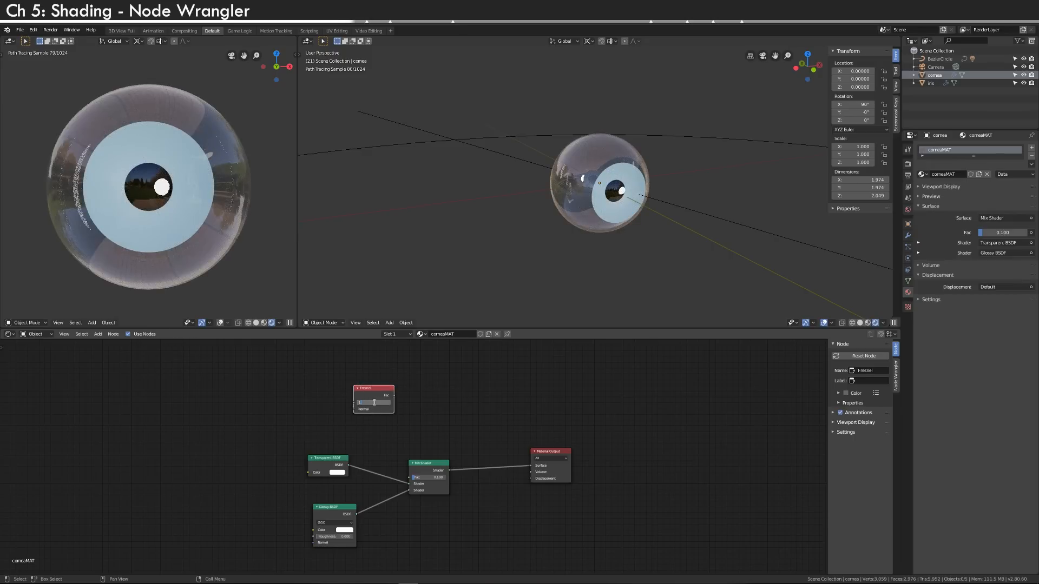
key(Return)
- Connect the Fresnel output to the Mix Shader's Fac input and hide the node editor sidebar
scroll(419, 411, up, 2)
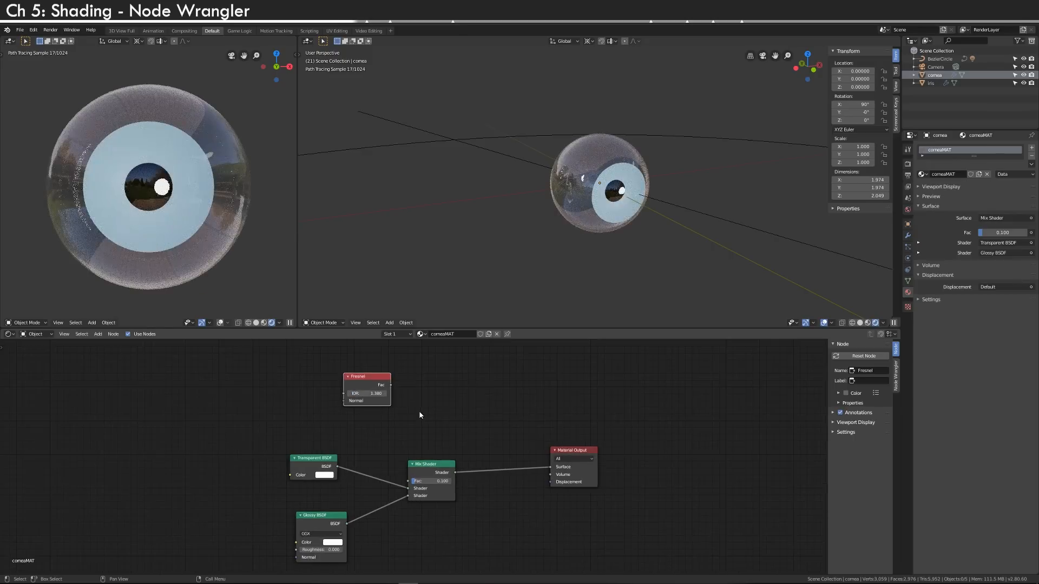
drag(399, 368, 418, 480)
key(n)
scroll(530, 489, down, 3)
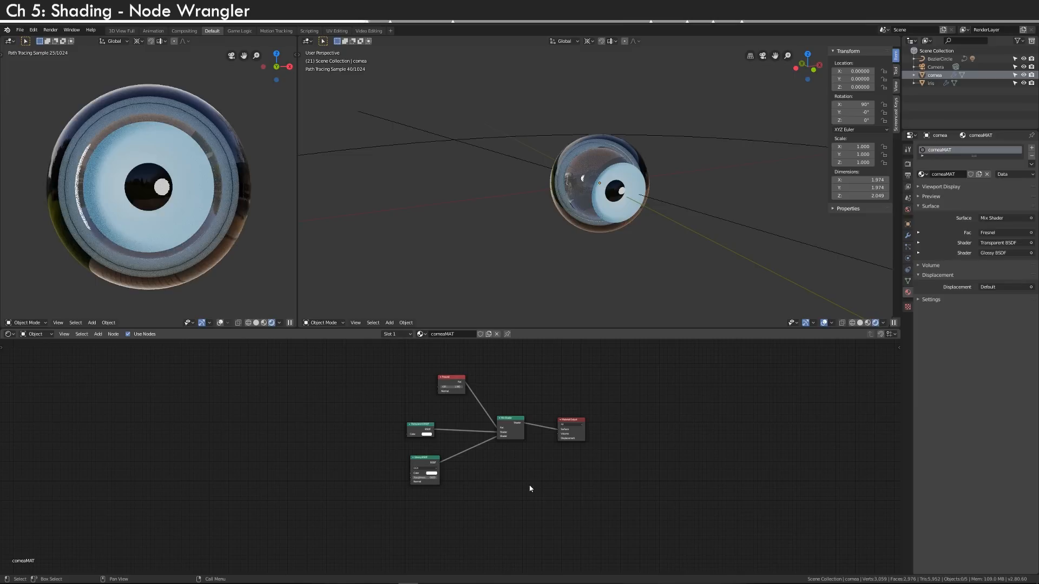
- Add a Principled BSDF below the cornea nodes and preview it against the Mix Shader, leaving the Principled BSDF on the output
key(shift+a)
mouse_move(530, 487)
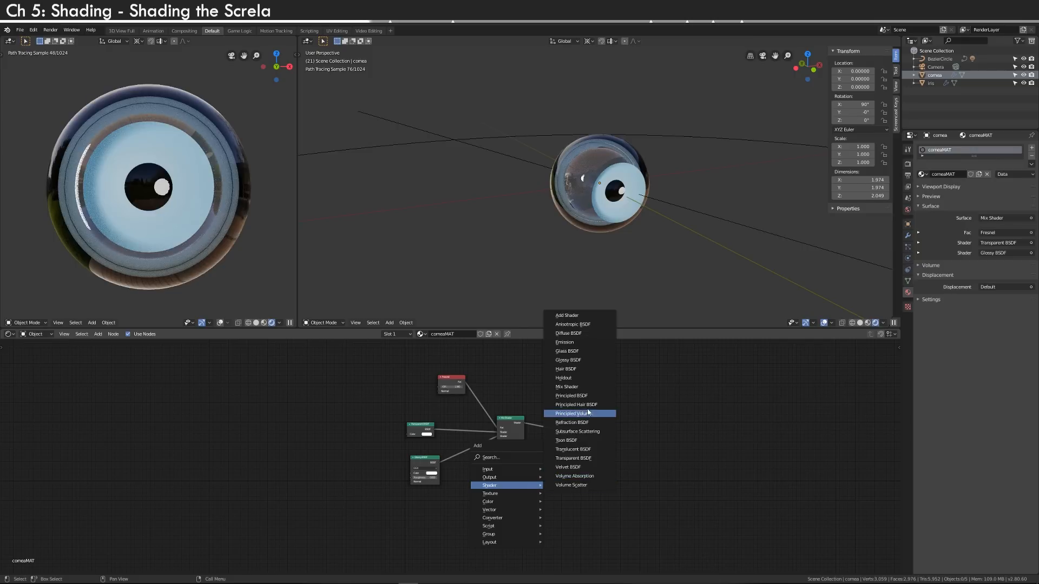
click(574, 395)
click(484, 480)
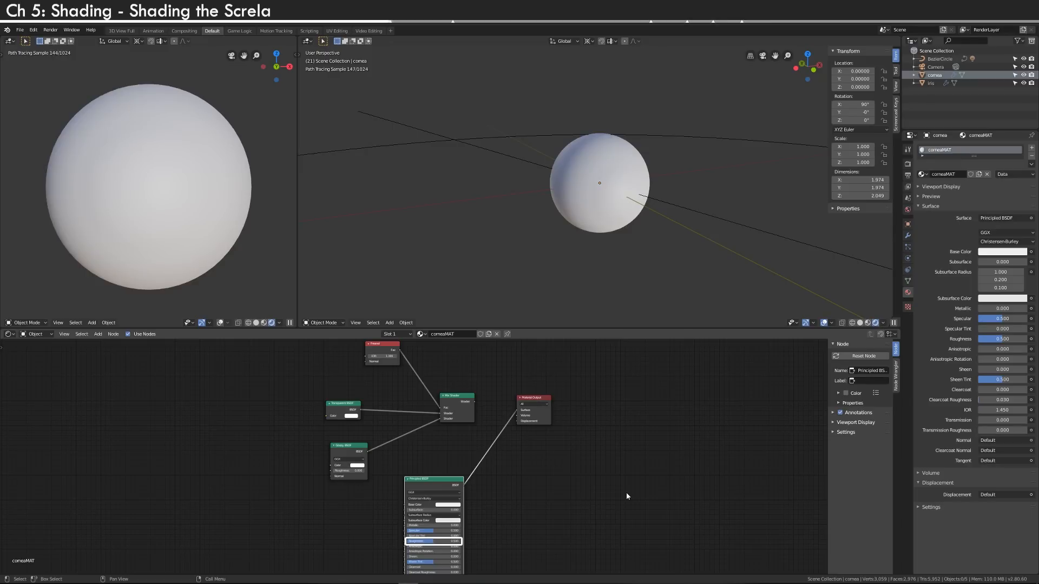
ctrl+shift+click(452, 408)
ctrl+shift+click(428, 480)
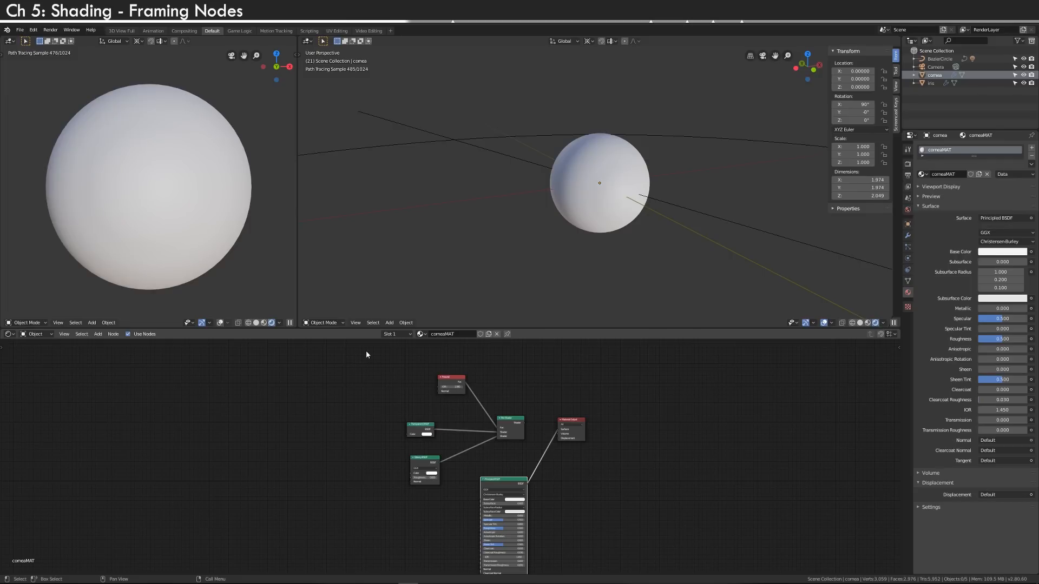
- Join the Fresnel, Transparent, Glossy and Mix Shader nodes in a frame and move it away from the Principled BSDF
drag(366, 351, 519, 463)
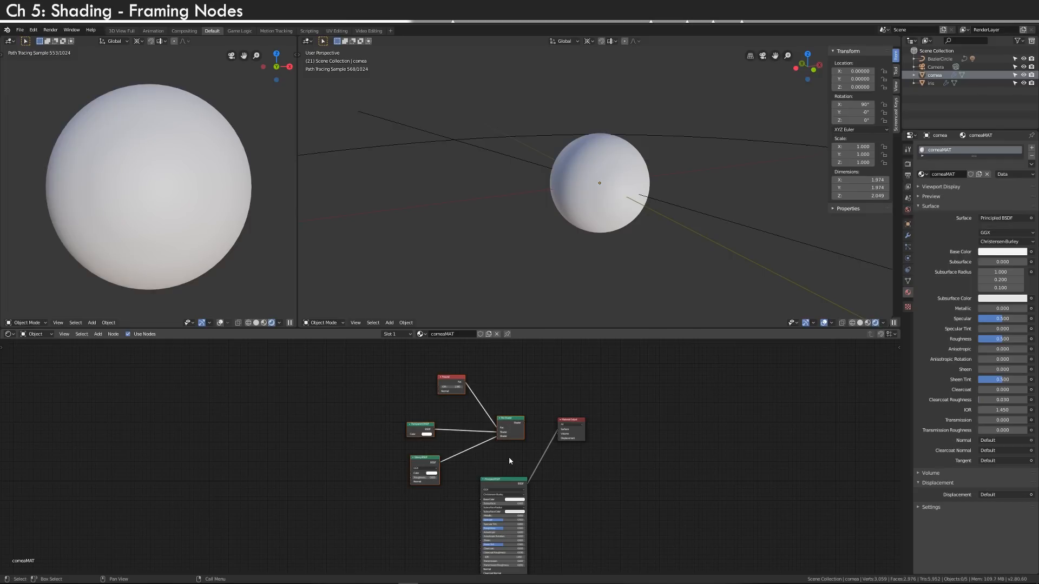
key(ctrl)
key(ctrl+j)
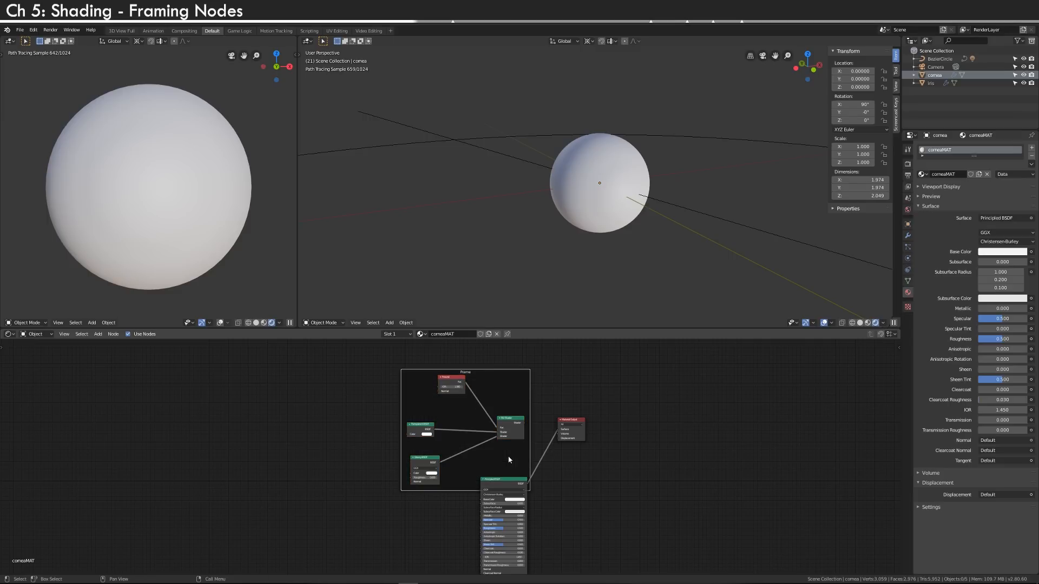
drag(509, 460, 442, 444)
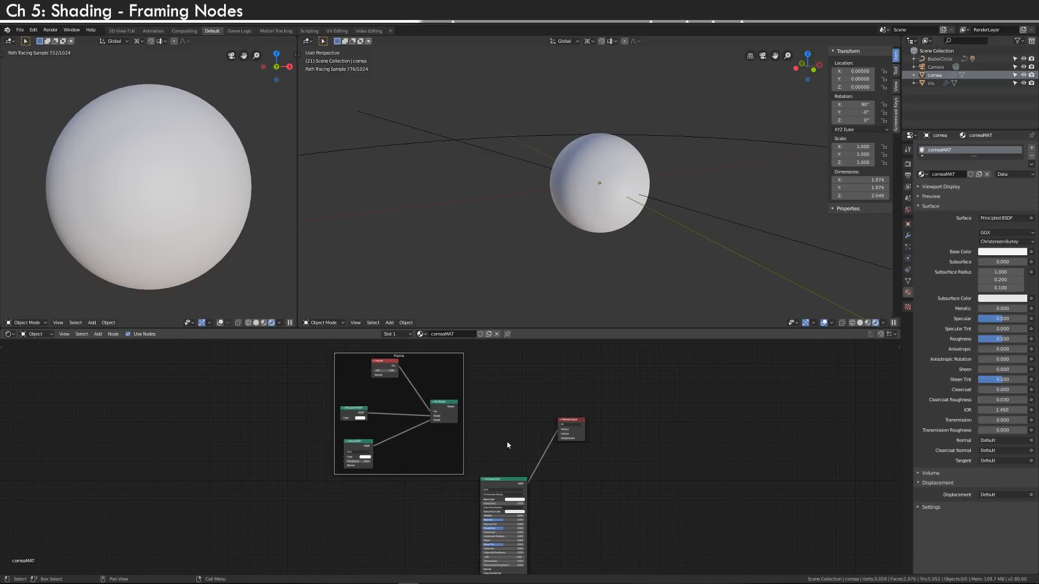
- Label the new node frame "Cornea"
key(n)
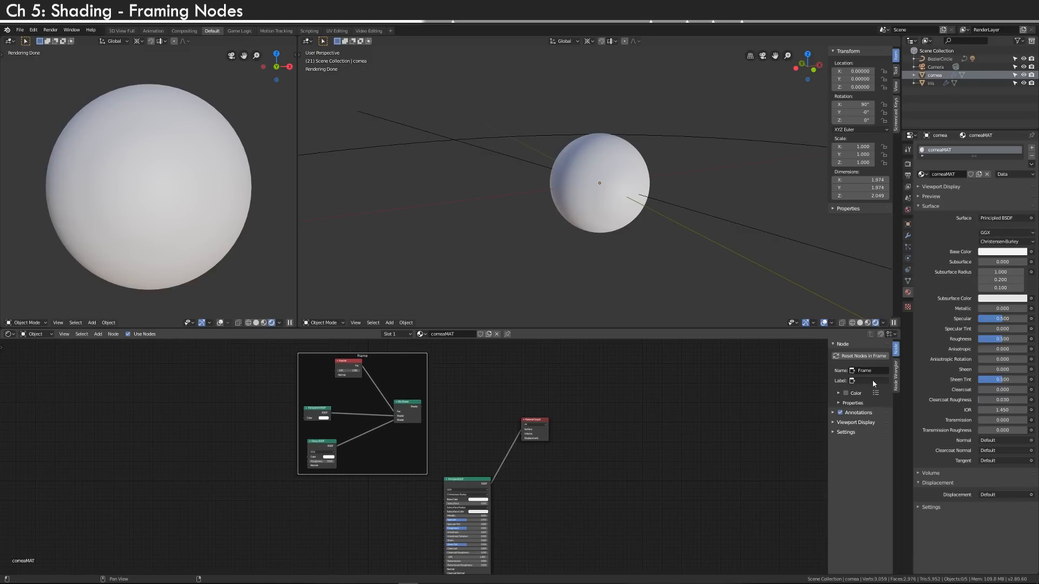
key(Return)
scroll(463, 354, up, 4)
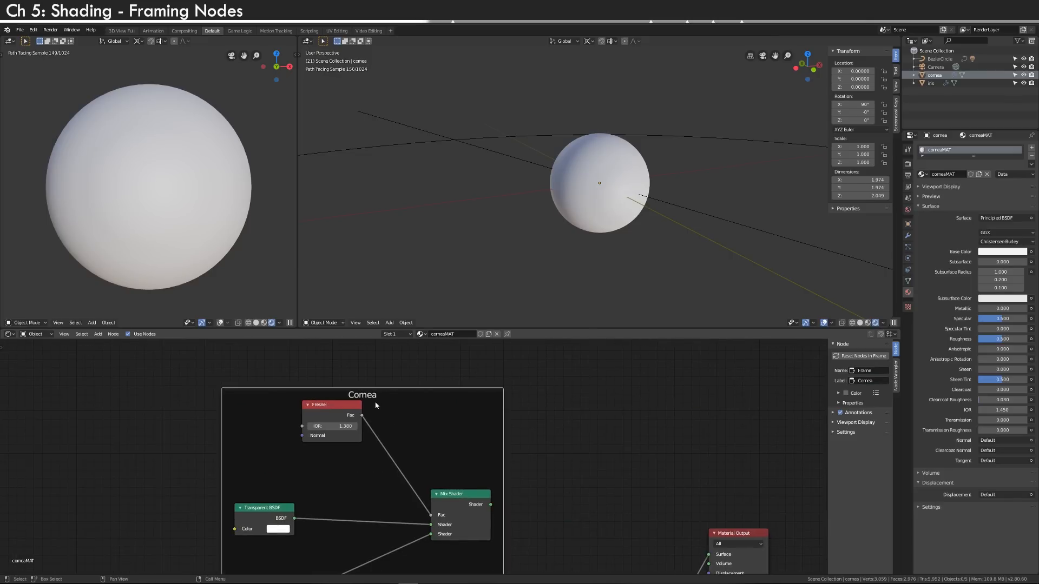
- Move the Principled BSDF onto the Cornea frame, detach it from the frame and place it below
scroll(533, 488, down, 4)
middle_drag(533, 489, 538, 418)
scroll(535, 454, down, 1)
middle_drag(533, 457, 561, 410)
mouse_move(532, 456)
mouse_down()
mouse_move(445, 395)
mouse_move(497, 478)
mouse_move(518, 457)
mouse_up()
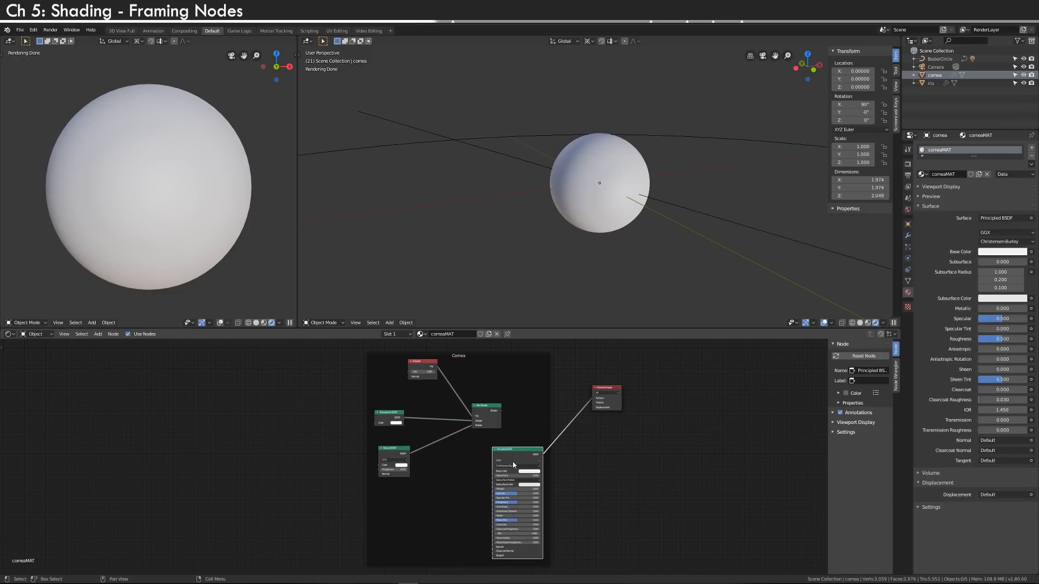
key(alt+p)
drag(505, 480, 489, 507)
- Label the Principled BSDF node "Sclera" and shift it slightly left beneath the Cornea frame
middle_drag(570, 484, 571, 462)
scroll(584, 468, down, 2)
click(873, 383)
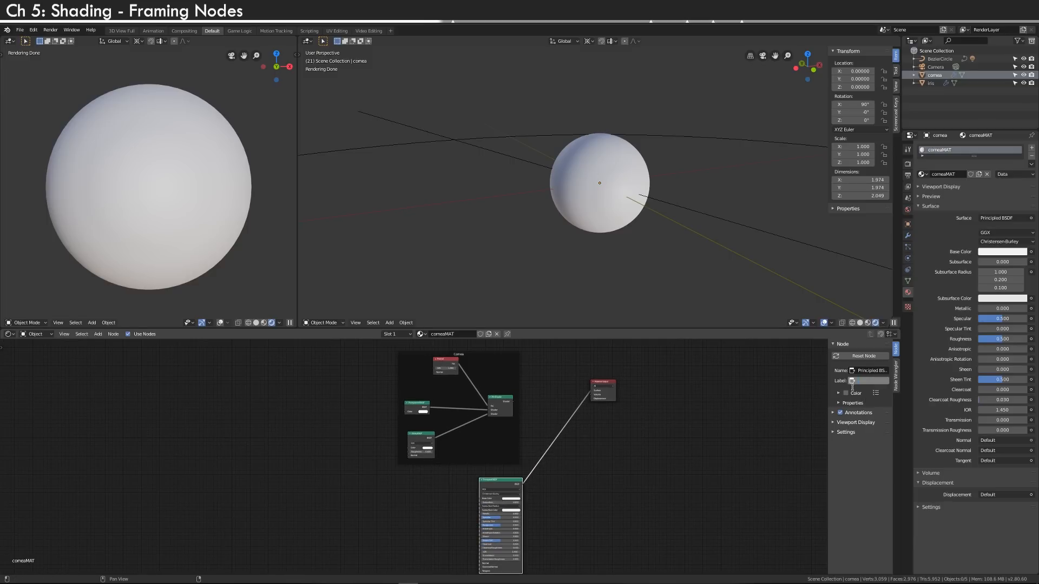
text(Sclera)
key(Return)
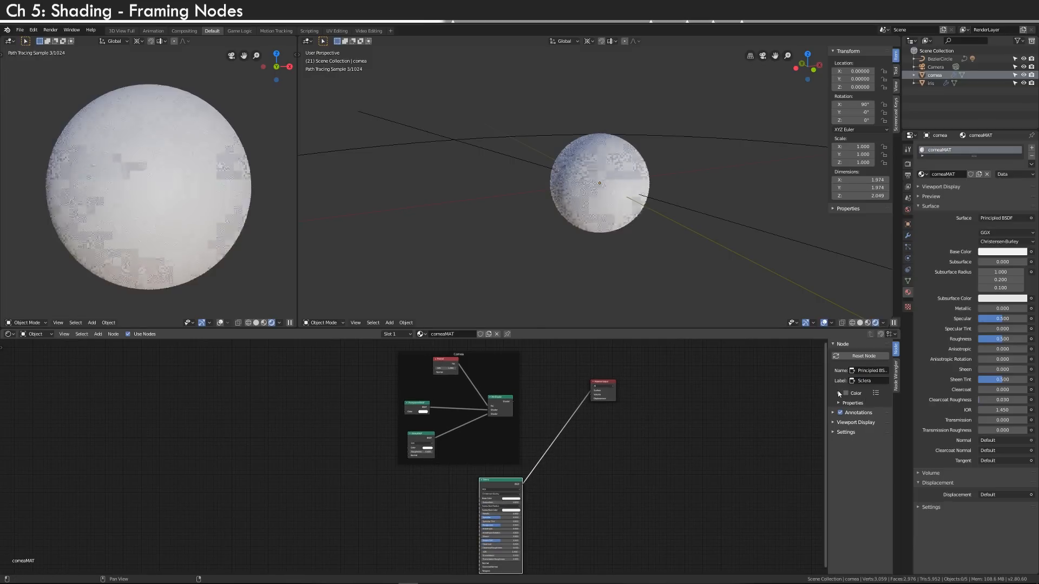
scroll(608, 430, up, 3)
middle_drag(609, 430, 608, 361)
scroll(608, 361, up, 2)
drag(546, 447, 505, 451)
scroll(537, 436, down, 5)
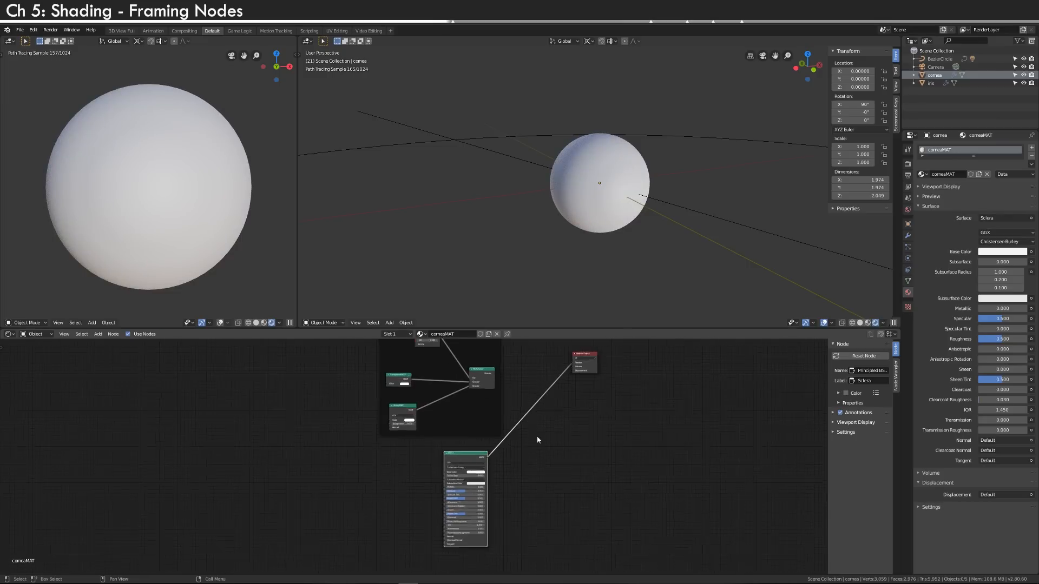
- Mix the Cornea frame's Mix Shader with the Sclera node through a new Mix Shader and move the Material Output to its right
middle_drag(579, 480, 583, 453)
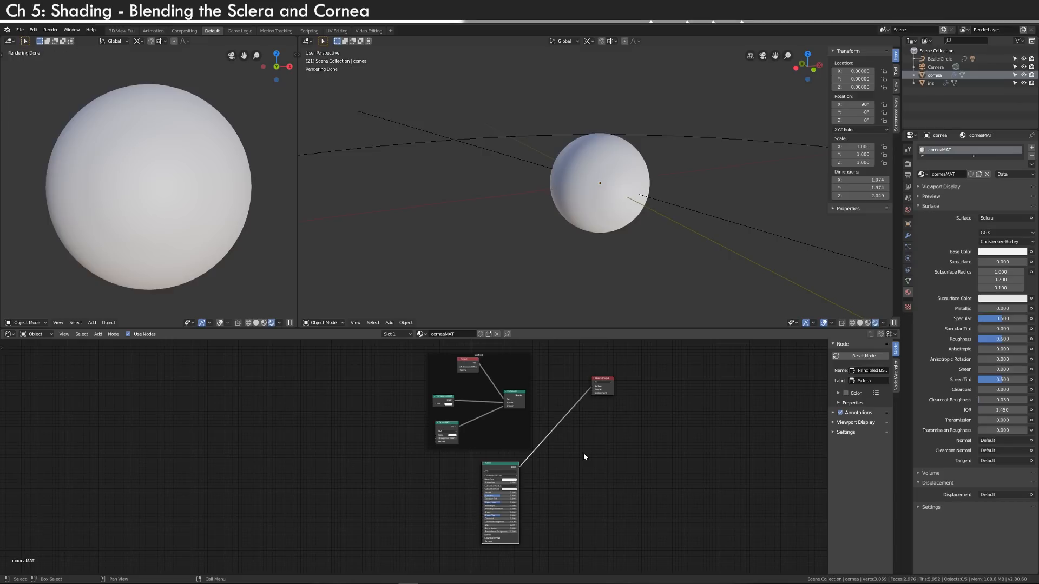
ctrl+shift+right_drag(502, 466, 512, 403)
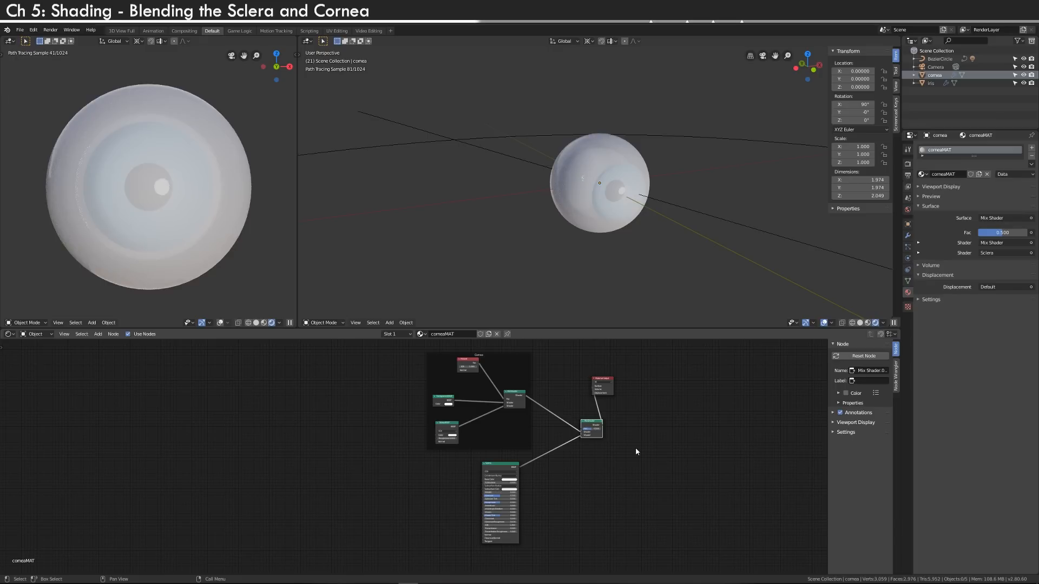
scroll(635, 447, up, 3)
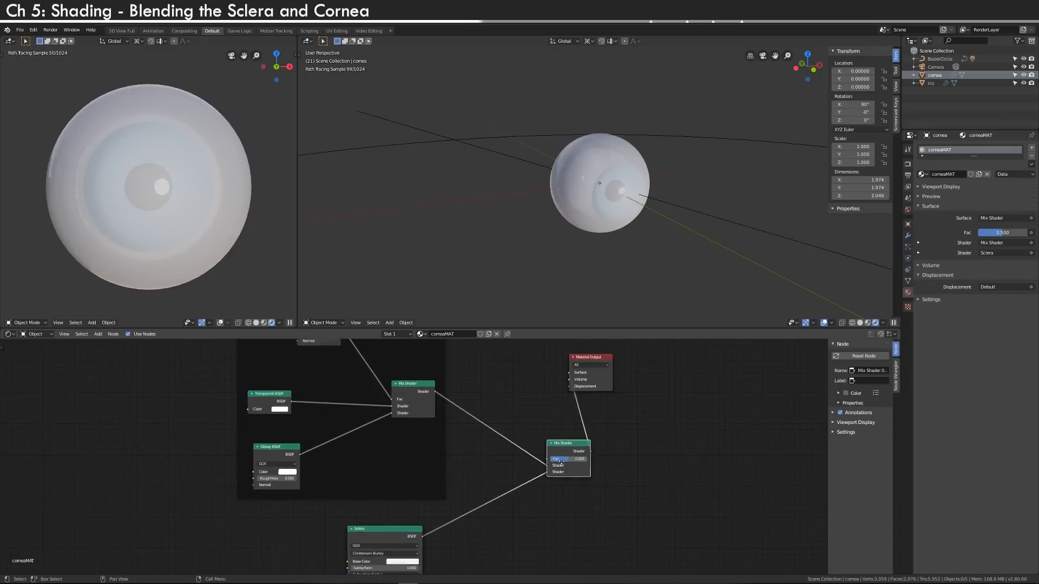
middle_drag(561, 462, 562, 487)
drag(605, 410, 728, 480)
- Test the new Mix Shader's Fac at 0 and raise it to 1
drag(569, 485, 550, 485)
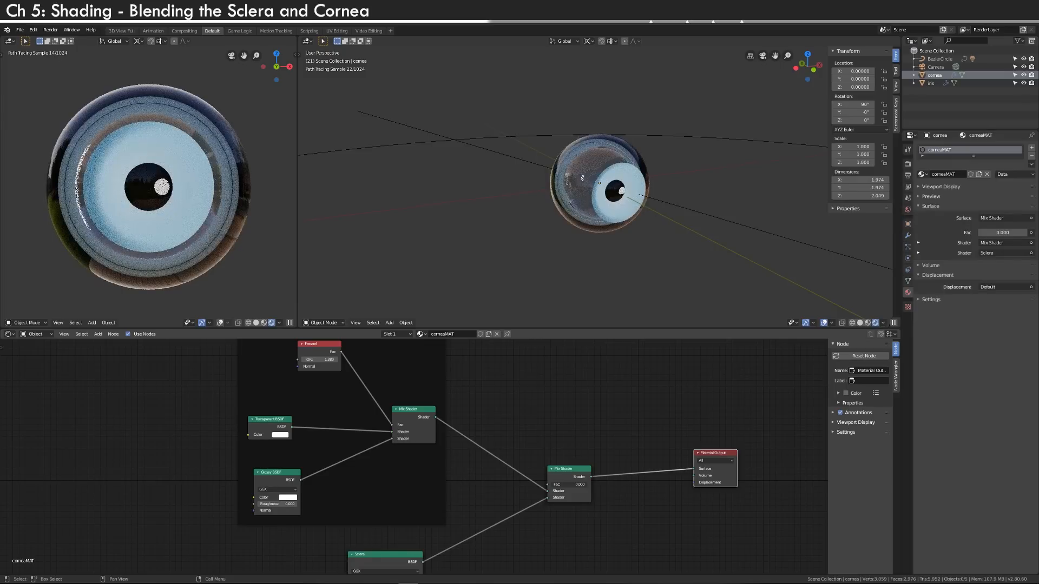
drag(551, 485, 588, 485)
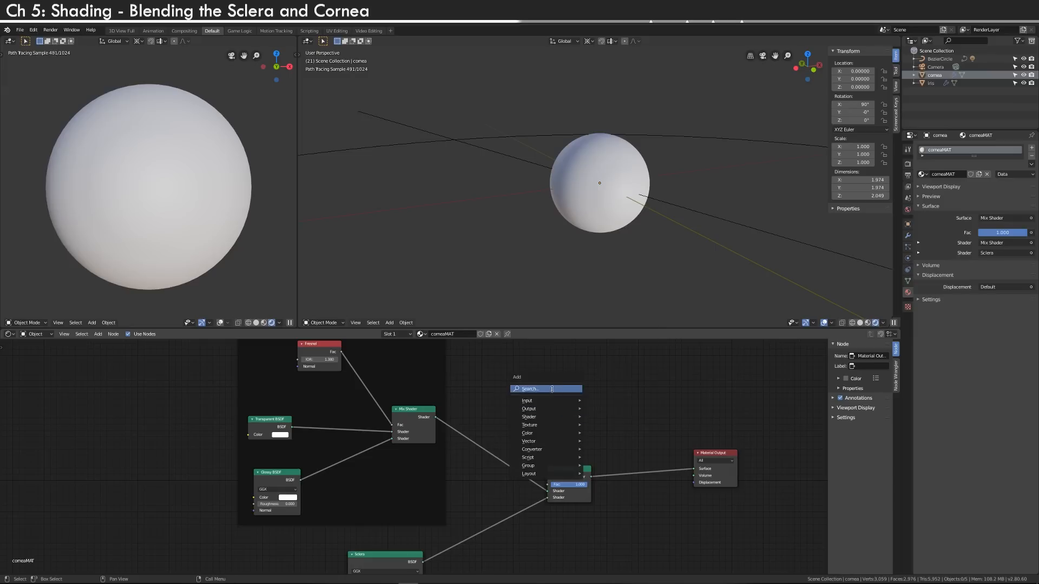
- Add a ColorRamp node above the Mix Shader that blends cornea and sclera
text(colo)
key(Return)
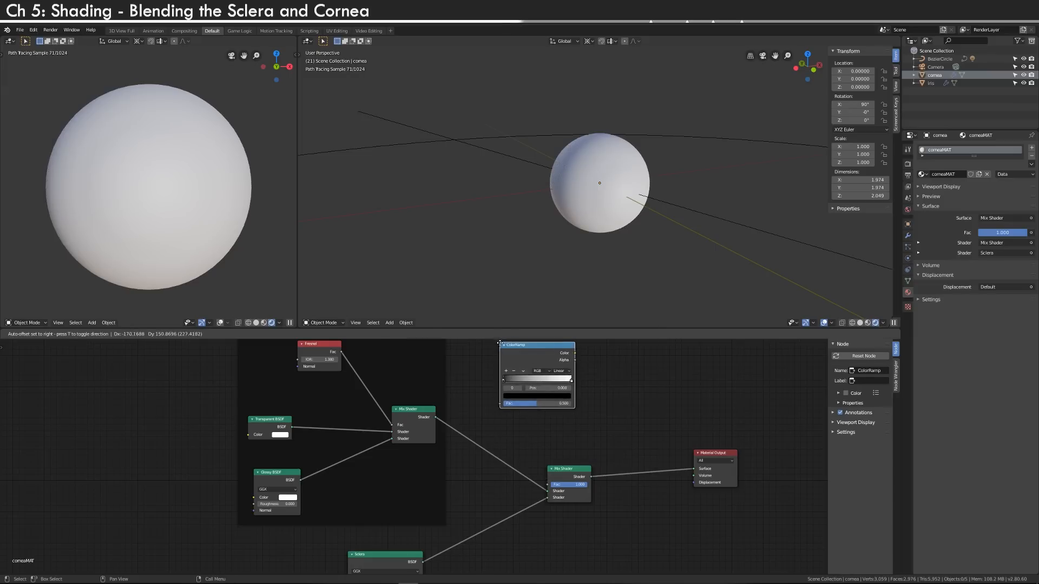
click(498, 351)
- Spread the Cornea frame and the blending Mix Shader apart and preview the ColorRamp on the Material Output
scroll(590, 398, down, 4)
middle_drag(593, 399, 573, 426)
drag(400, 422, 285, 475)
drag(511, 491, 541, 473)
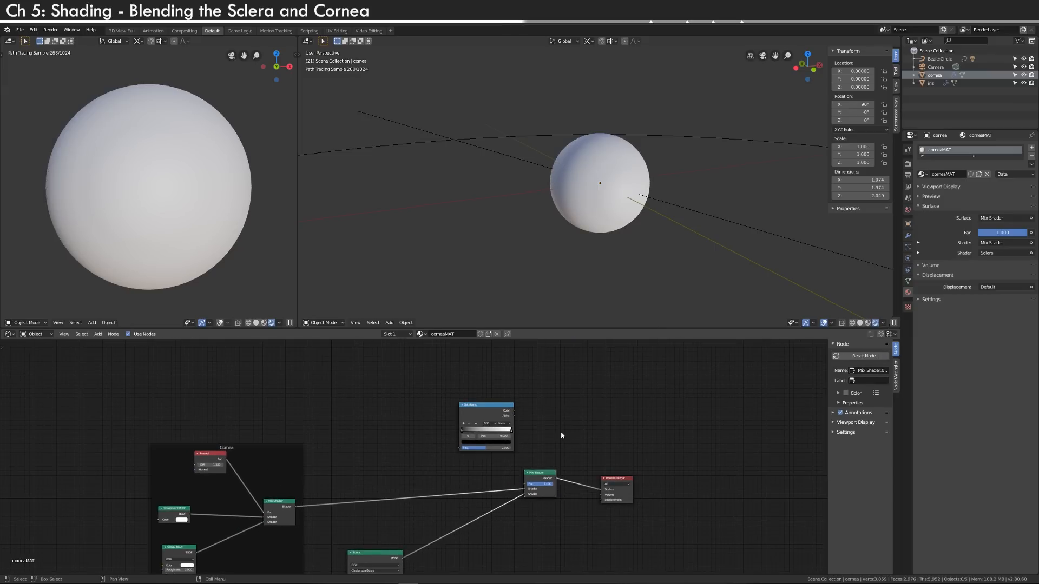
ctrl+shift+click(476, 414)
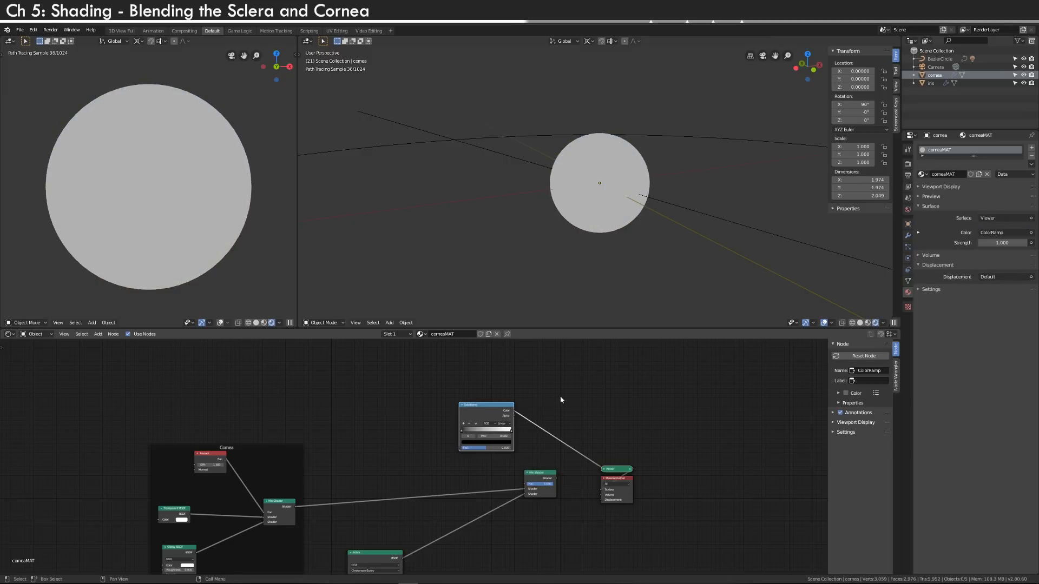
- Try sliding the ColorRamp's black stop toward the white end and undo the move
scroll(600, 435, up, 3)
middle_drag(599, 436, 555, 472)
drag(460, 444, 523, 454)
key(ctrl+z)
click(552, 445)
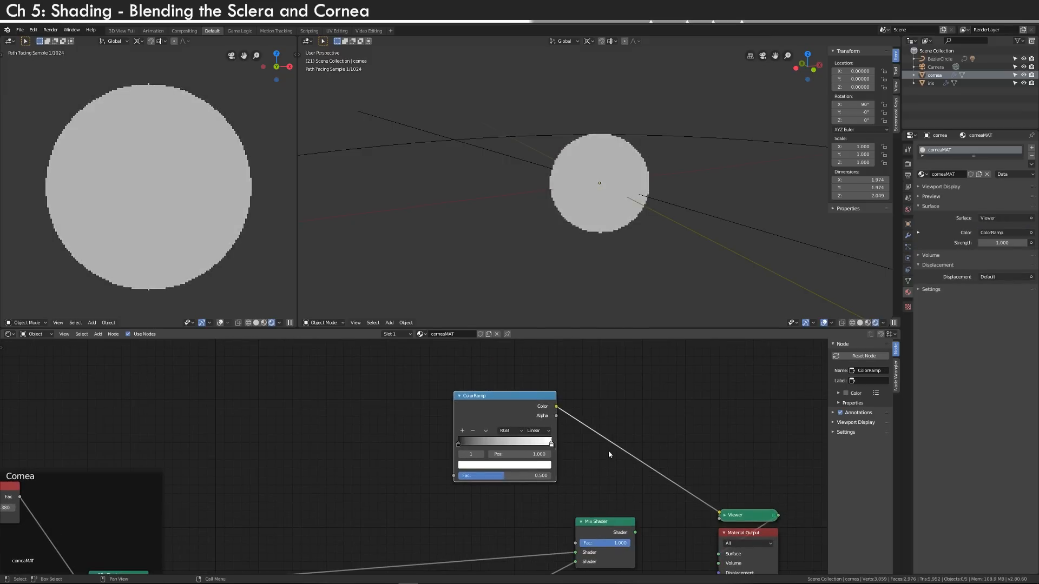
- Move the ColorRamp node up and to the left, and add a Gradient Texture node on its left side
drag(500, 407, 452, 359)
middle_drag(371, 392, 466, 440)
click(434, 417)
key(shift+a)
click(434, 417)
text(gra)
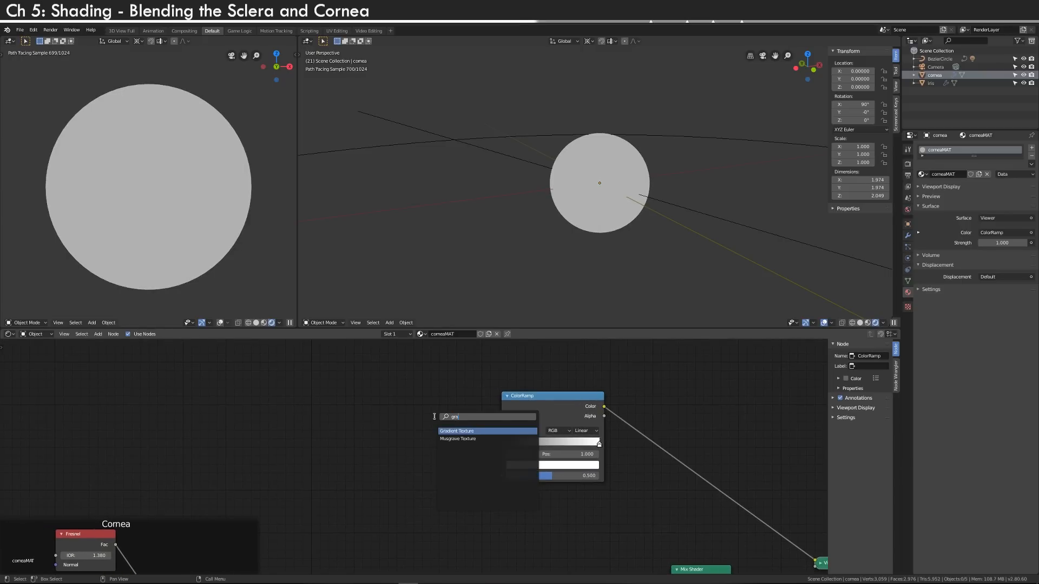
text(di)
key(Return)
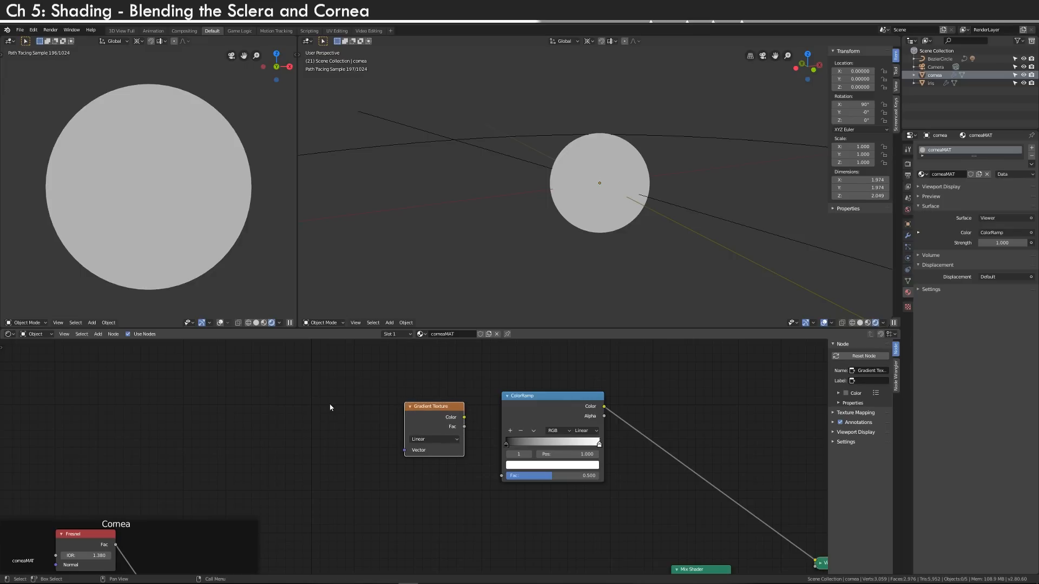
- Add a Mapping node to the left of the Gradient Texture node
key(shift+a)
click(329, 405)
text(mapp)
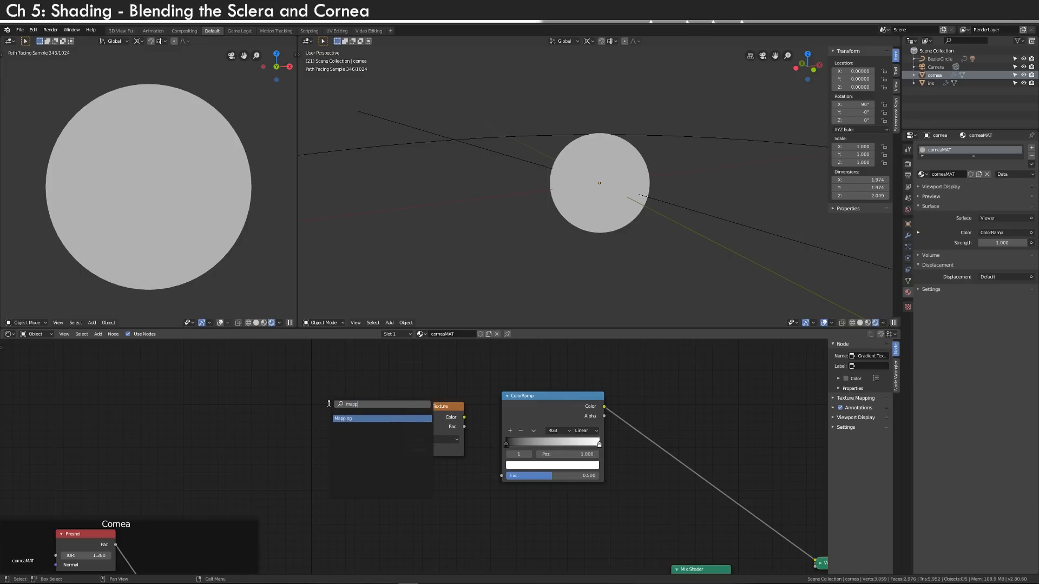
key(Return)
click(210, 368)
- Add a Texture Coordinate node to the left of the Mapping node
middle_drag(423, 374, 555, 391)
key(shift+a)
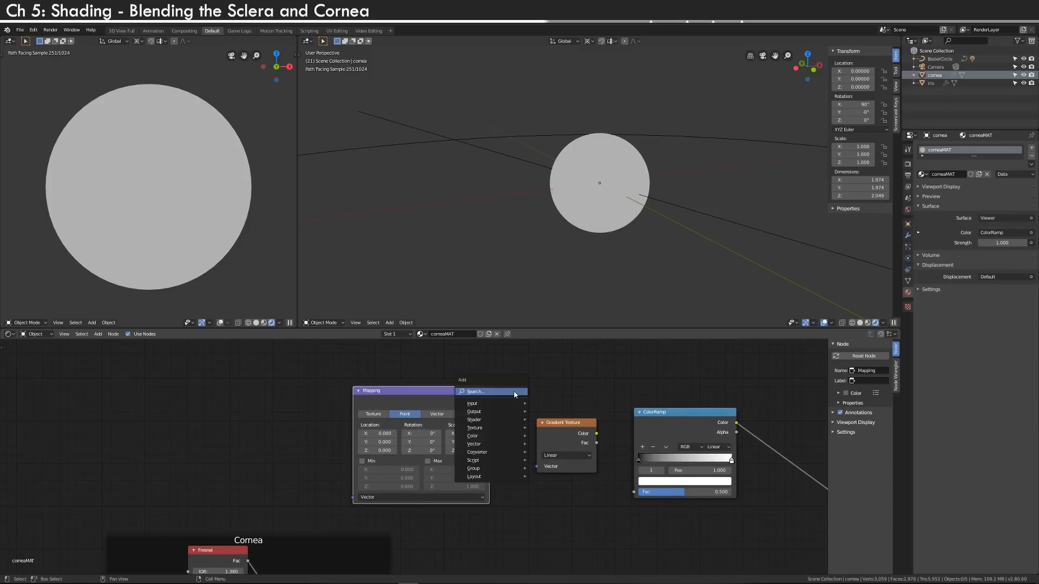
click(513, 390)
text(text)
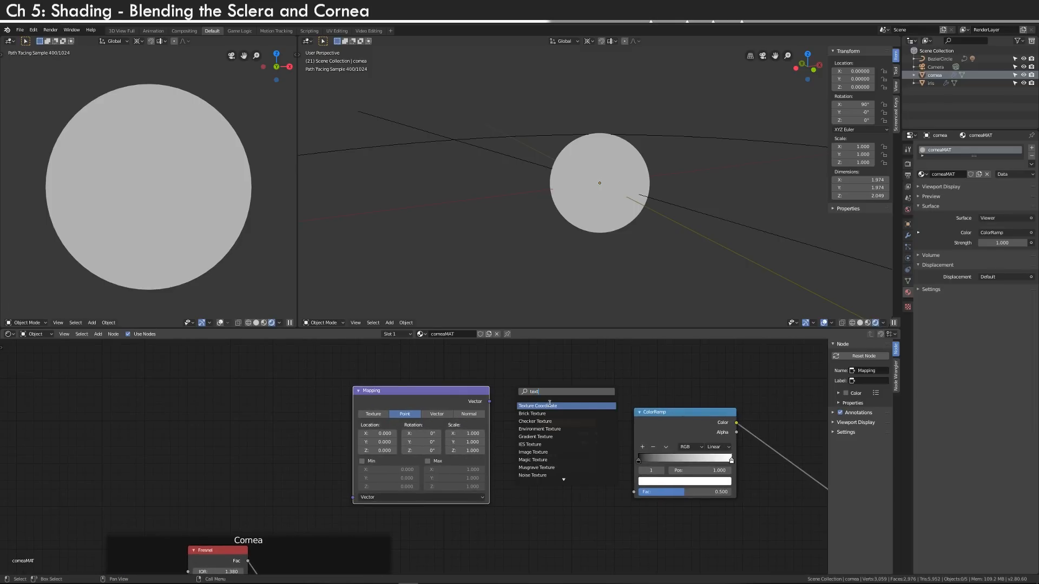
click(550, 405)
click(251, 387)
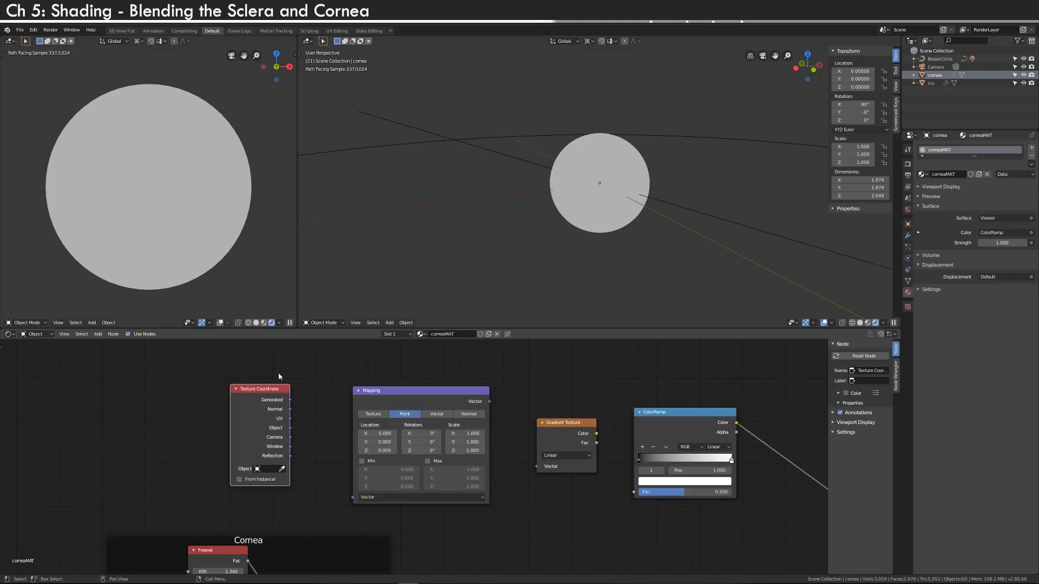
- Connect the Texture Coordinate's Object output through the Mapping and Gradient Texture nodes into the ColorRamp's Fac
drag(290, 429, 353, 498)
drag(490, 402, 536, 467)
drag(596, 443, 635, 492)
middle_drag(646, 243, 668, 238)
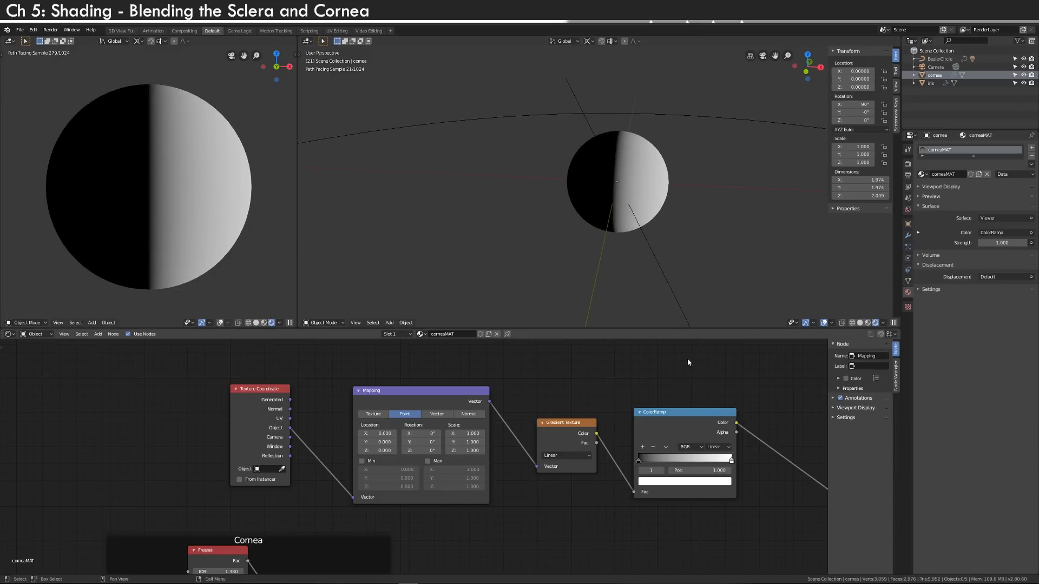
- Bring the ColorRamp stops close together and reverse their order for a sharp white-to-black transition, with the white stop at about 0.54
drag(638, 462, 695, 464)
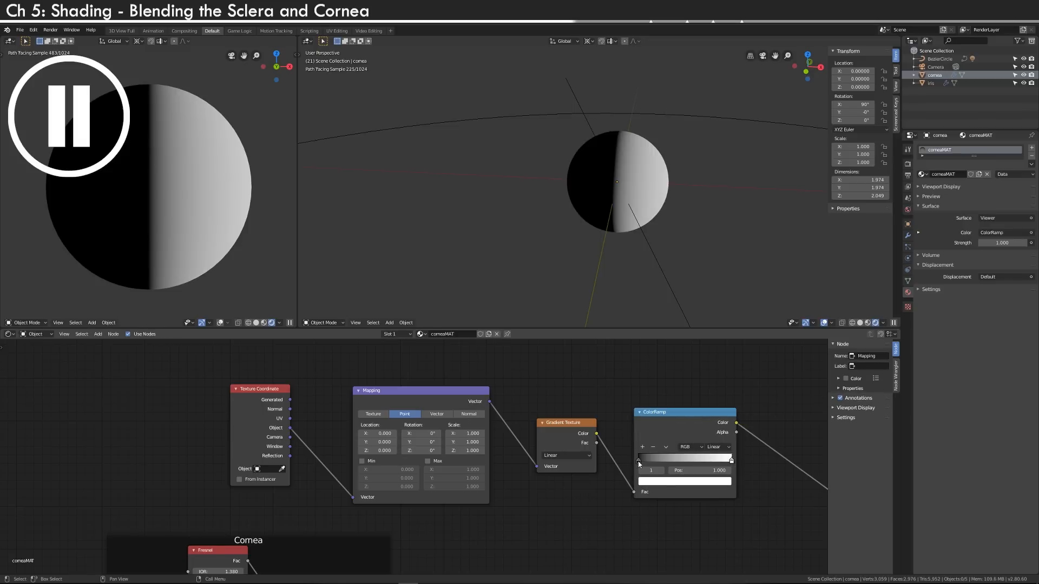
drag(639, 464, 690, 464)
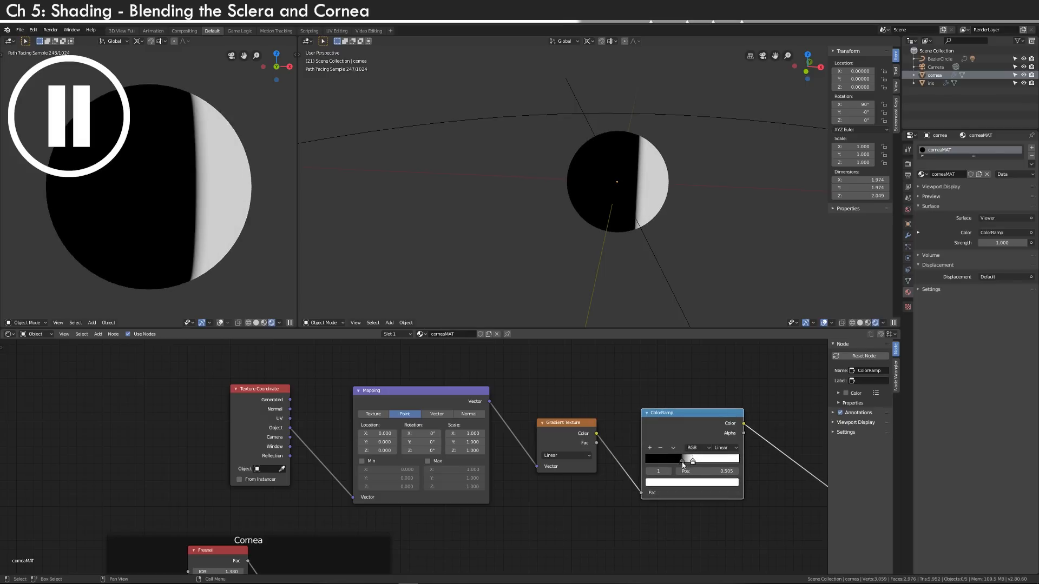
drag(683, 464, 697, 463)
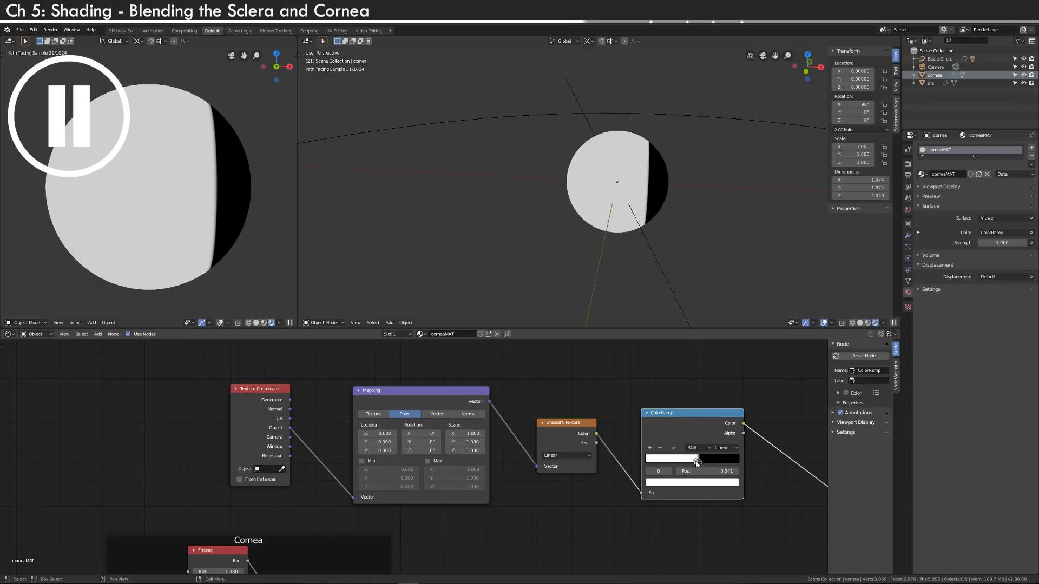
- Route the blending Mix Shader to the Material Output again and drive its Fac with the ColorRamp's Color
scroll(661, 373, down, 7)
middle_drag(700, 480, 638, 420)
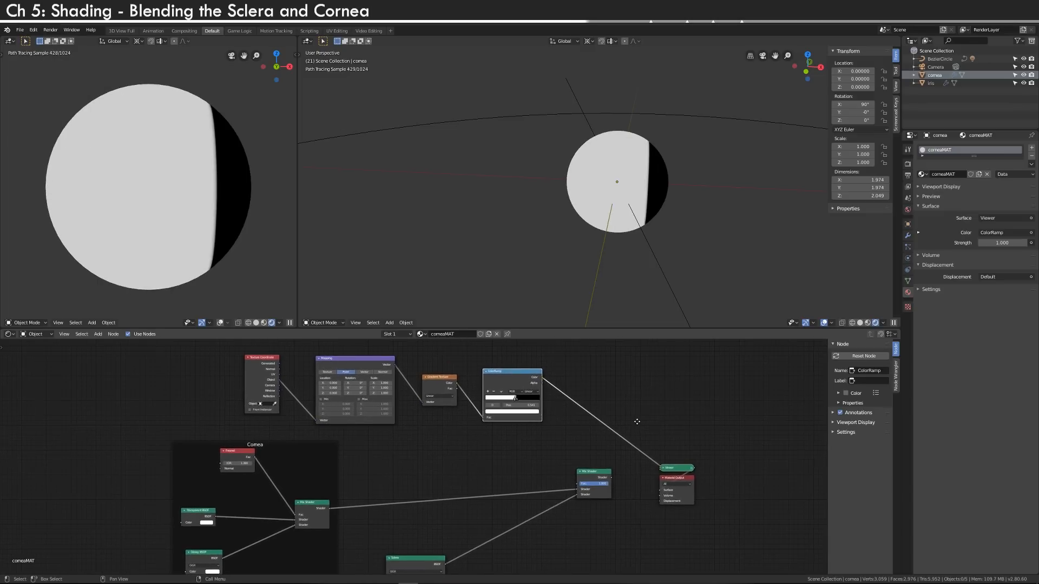
ctrl+shift+click(585, 476)
drag(542, 379, 577, 485)
middle_drag(661, 225, 587, 254)
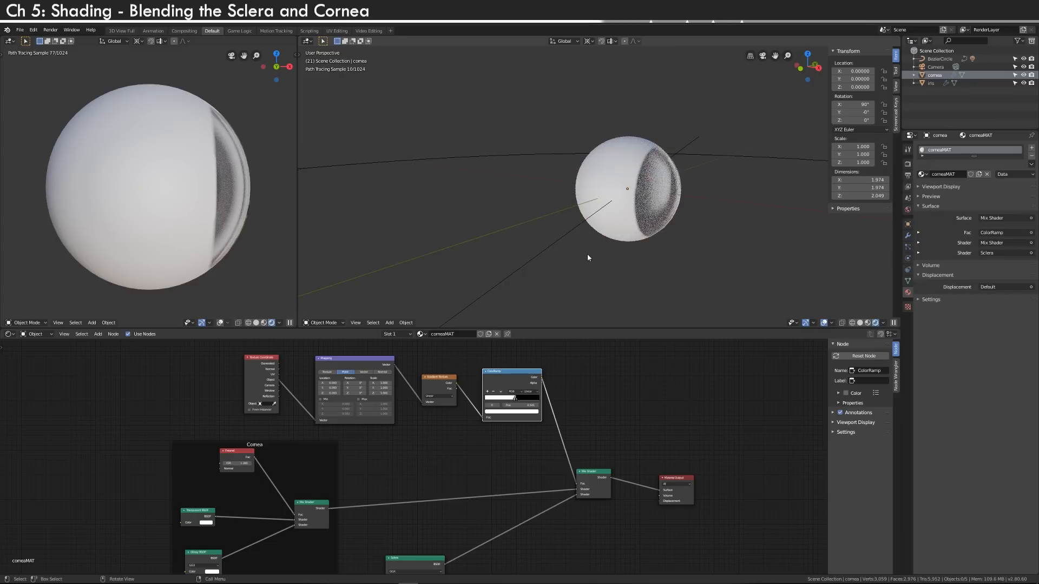
- Show the Z axis in the perspective viewport's overlays and view the eye from a slightly different angle
click(832, 323)
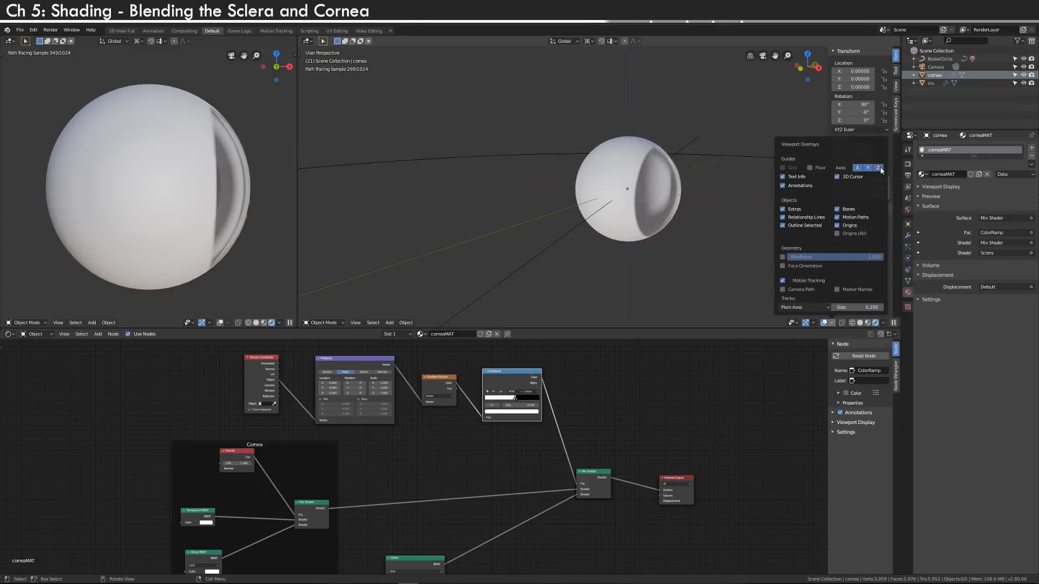
middle_drag(698, 196, 683, 200)
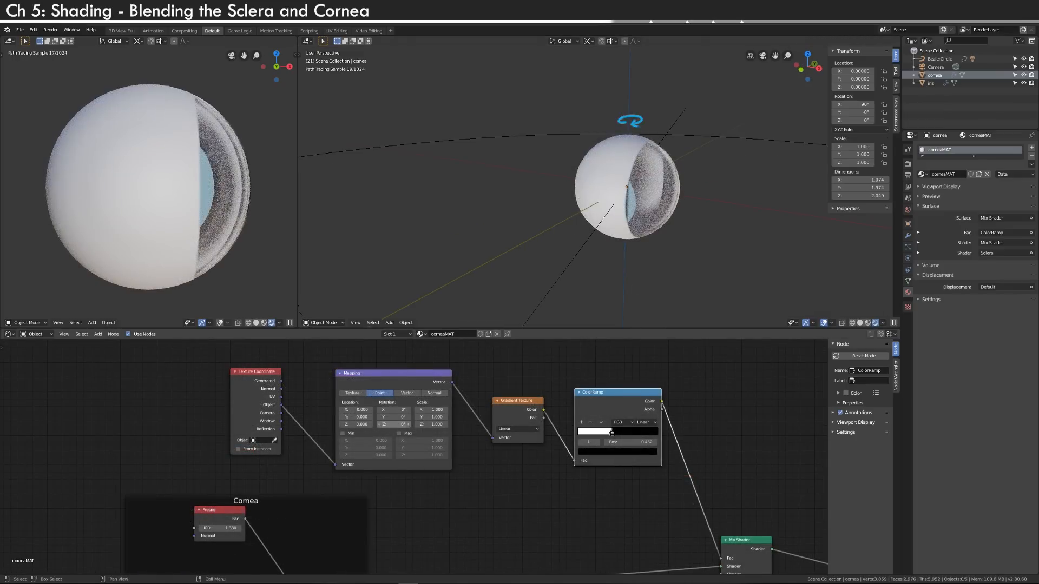
- Try rotating the gradient with the Mapping node's Z rotation and reset it to 0°
mouse_move(394, 424)
mouse_down()
mouse_move(373, 424)
mouse_move(400, 425)
mouse_up()
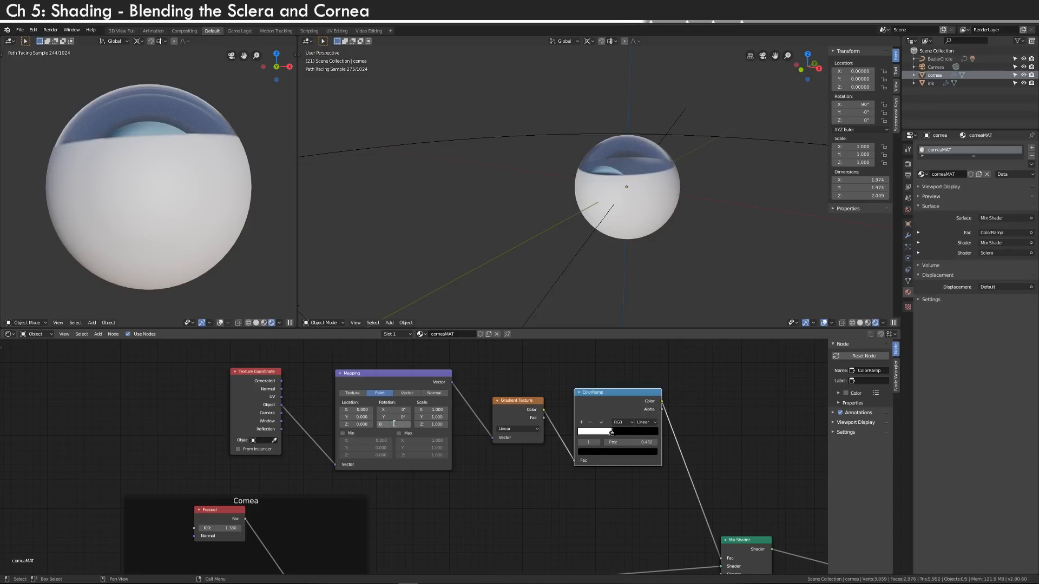
key(Return)
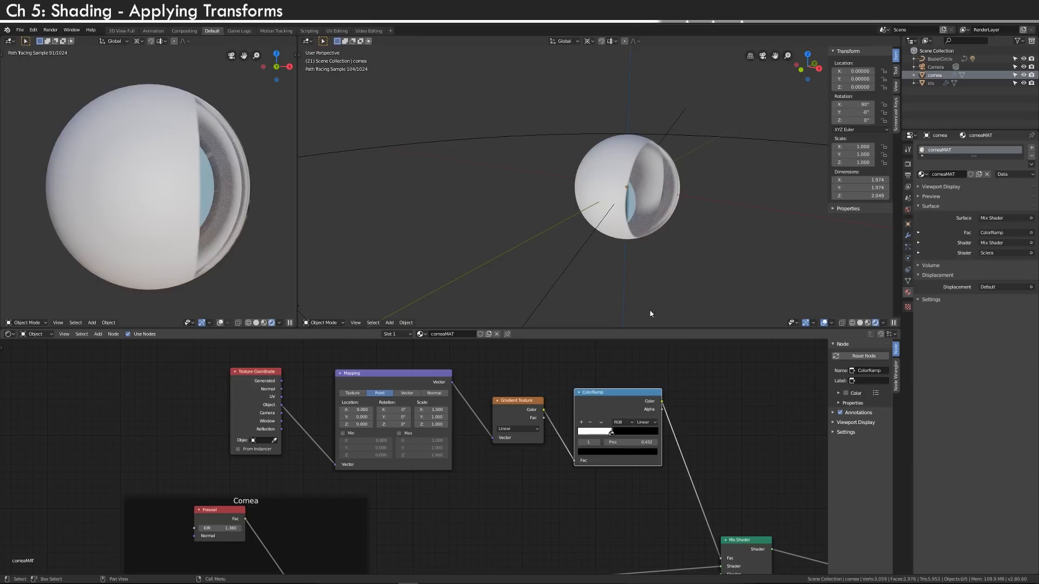
- Select the cornea object and apply its rotation
click(613, 199)
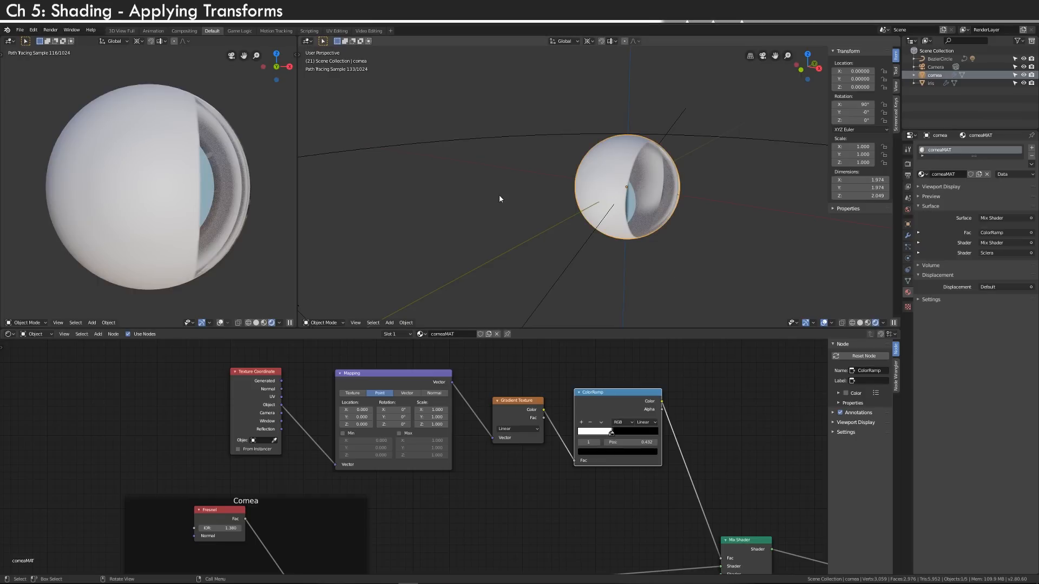
key(ctrl+a)
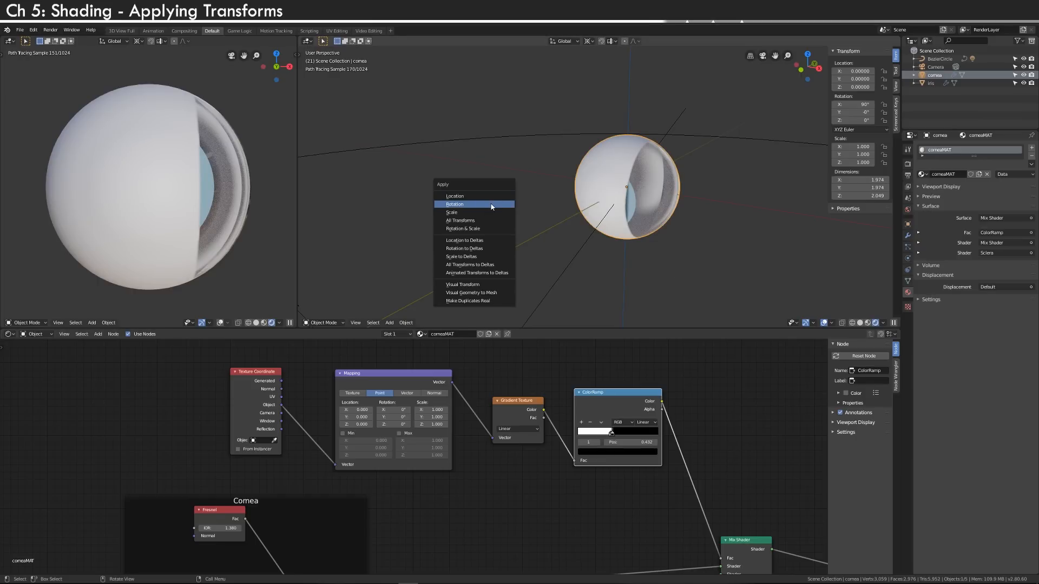
click(491, 205)
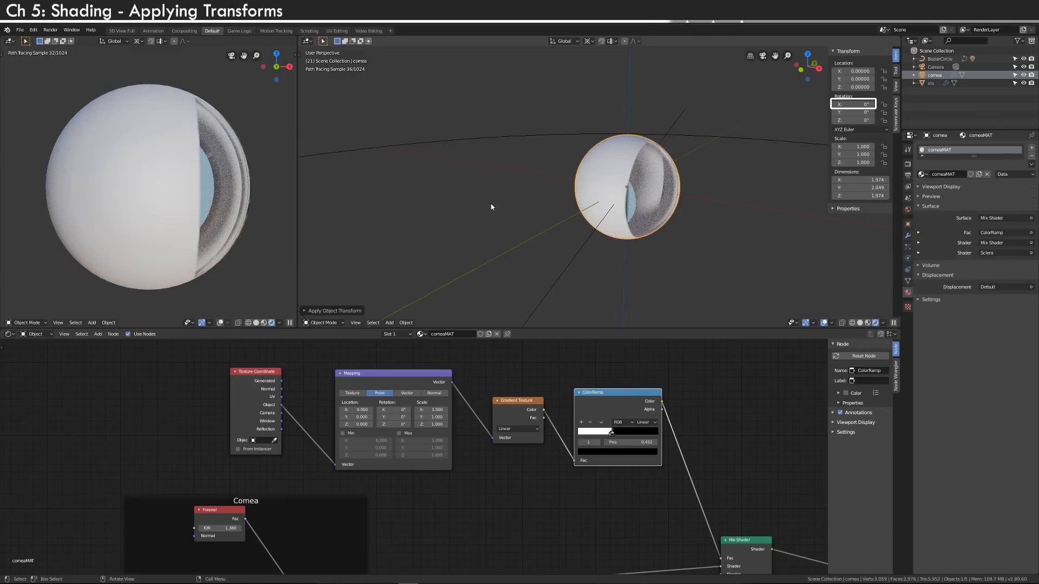
- Set the Mapping node's Z rotation to 90°
drag(395, 425, 467, 424)
click(395, 423)
text(90)
key(Return)
- Shift the ColorRamp stops toward the black end, with the white stop at about 0.84, and save the file
drag(612, 436, 638, 437)
scroll(647, 245, up, 3)
middle_drag(647, 246, 713, 238)
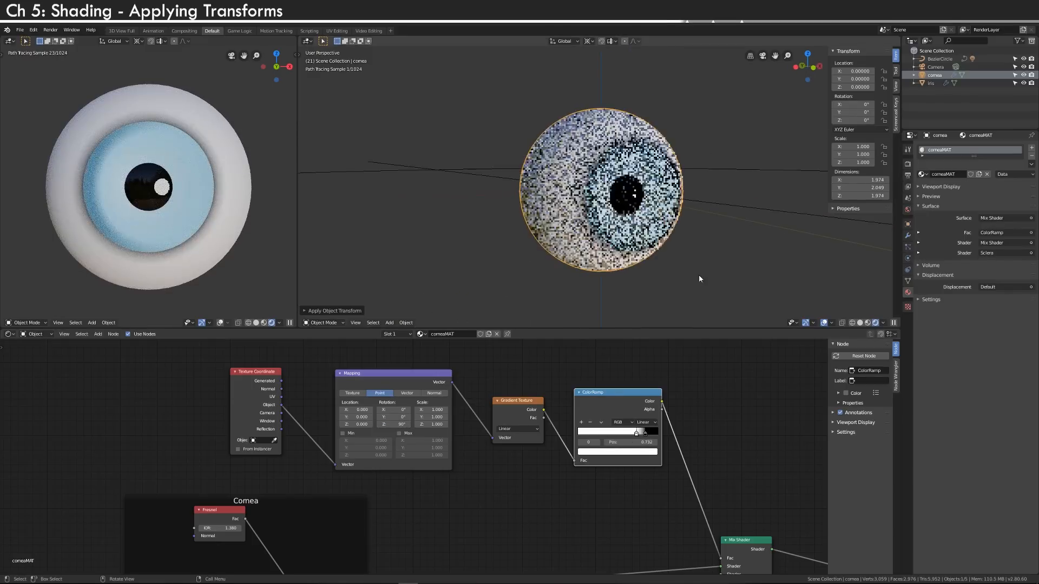
scroll(668, 425, up, 1)
drag(684, 431, 683, 432)
click(683, 432)
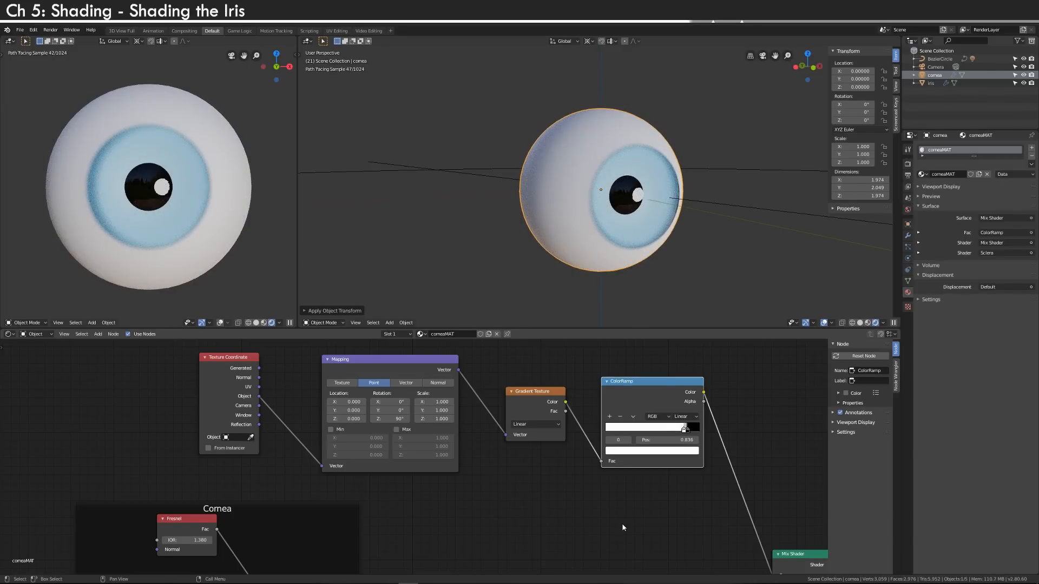
key(ctrl+s)
- Move the playhead to frame 18 in the Timeline and return the area to the Shader Editor
click(10, 335)
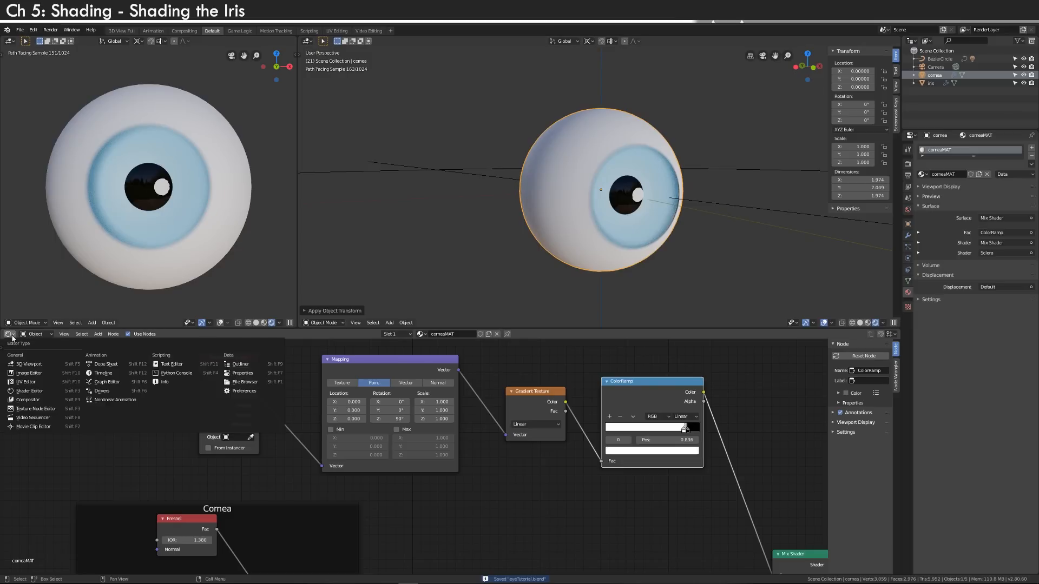
click(103, 373)
mouse_move(103, 352)
mouse_down()
mouse_move(77, 352)
mouse_move(92, 353)
mouse_up()
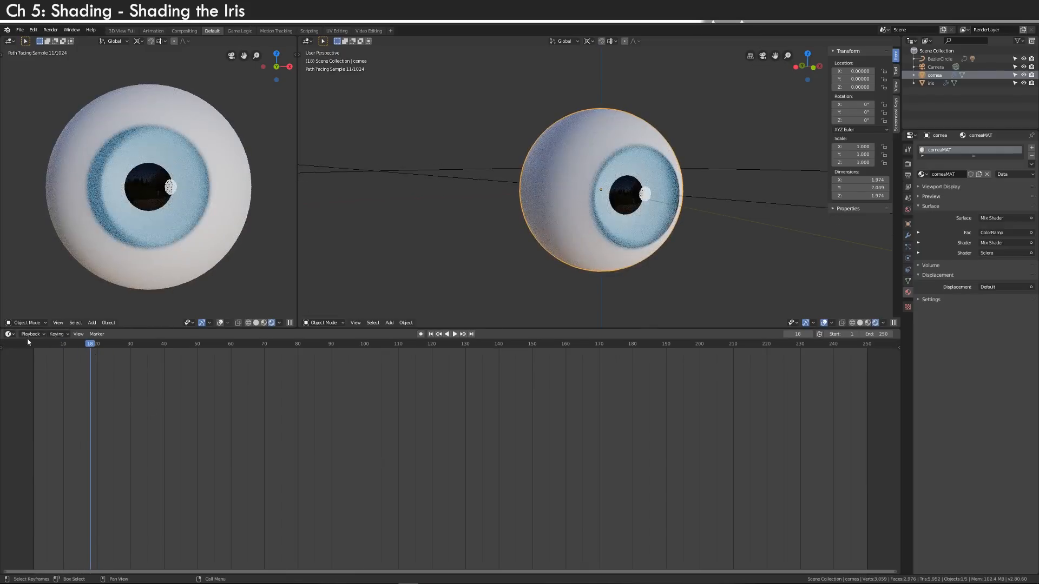
click(9, 334)
click(27, 392)
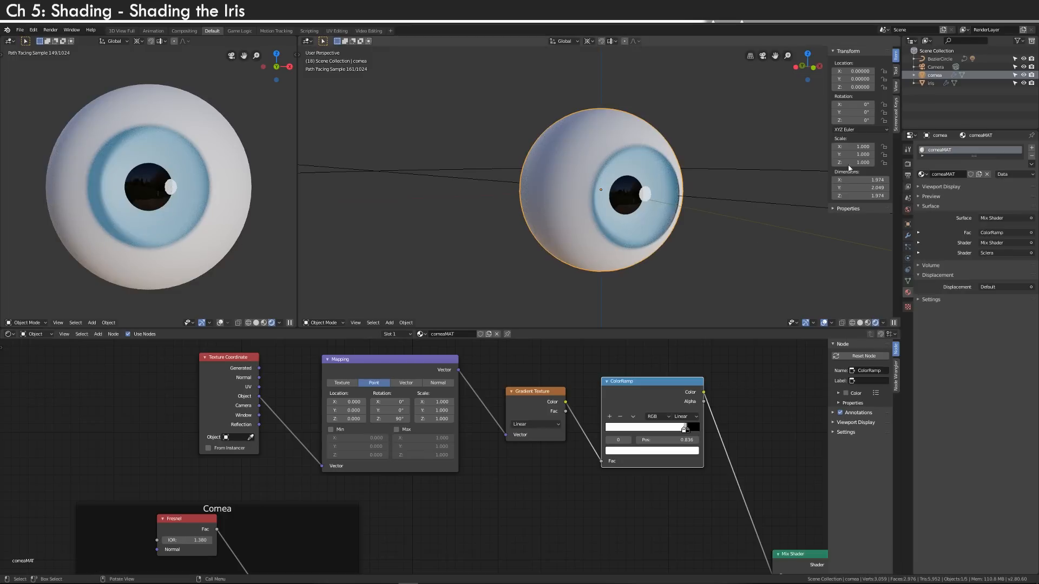
- Select the iris, hide the cornea and switch the perspective viewport to LookDev shading
click(931, 82)
key(KP_Decimal)
key(z)
click(715, 296)
click(1024, 75)
middle_drag(723, 189, 676, 213)
click(677, 213)
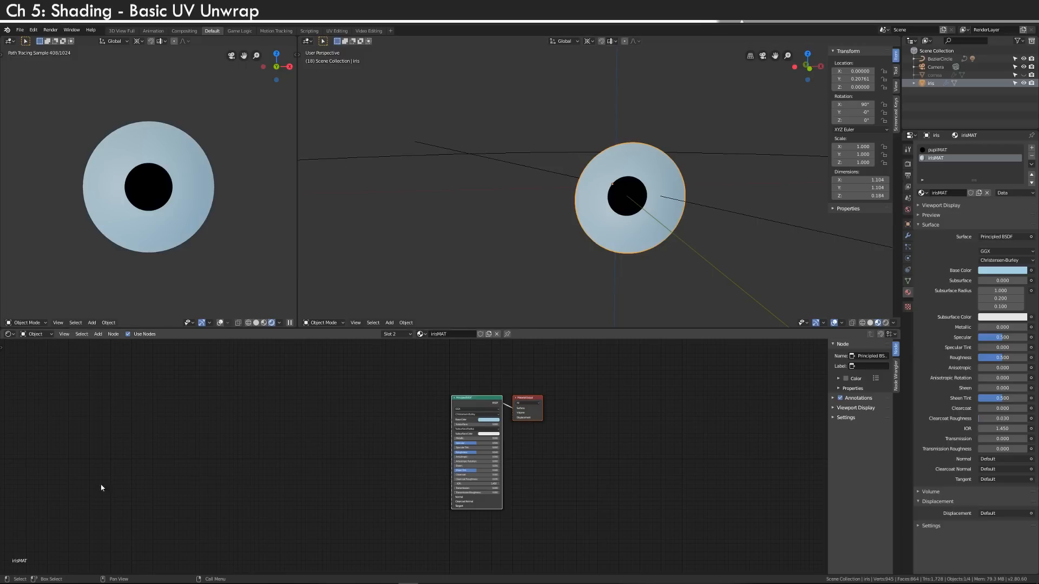
- Split the Shader Editor area in two and turn the new left half into a UV Editor
drag(2, 329, 560, 346)
click(10, 335)
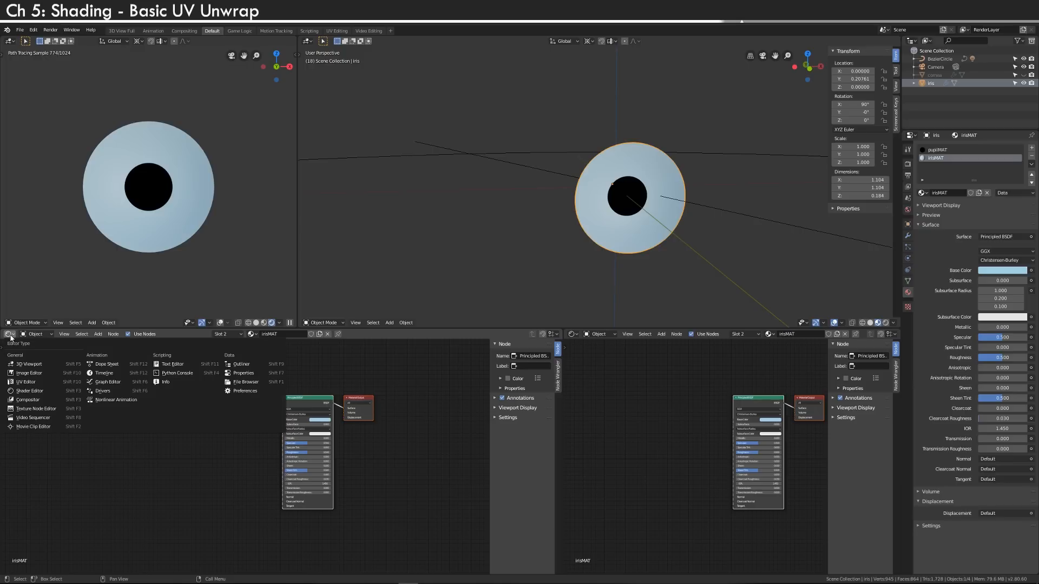
click(29, 382)
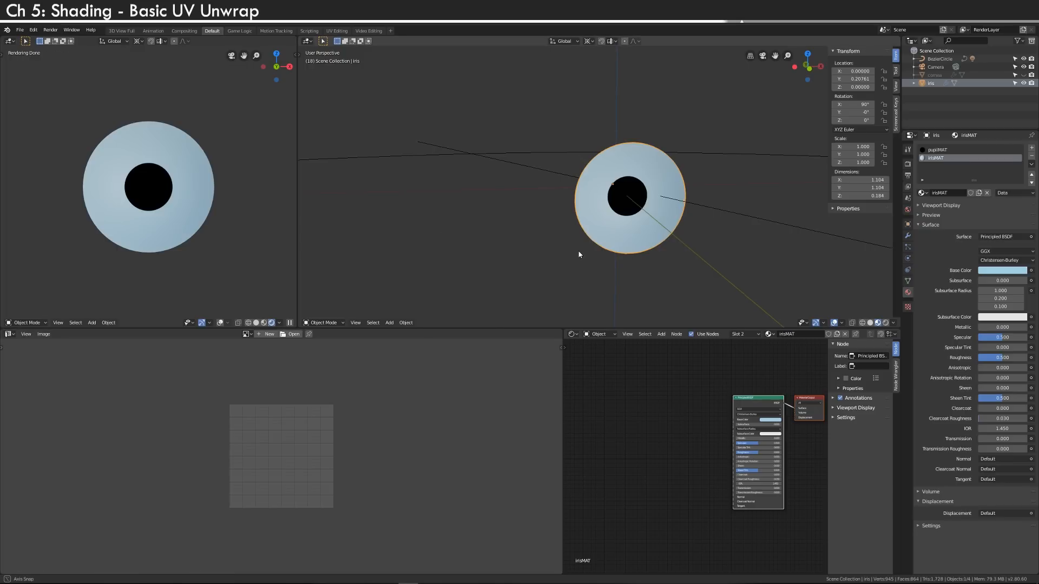
- Unwrap all faces of the iris mesh in Edit Mode and merge the UV Editor area back into the Shader Editor
key(Tab)
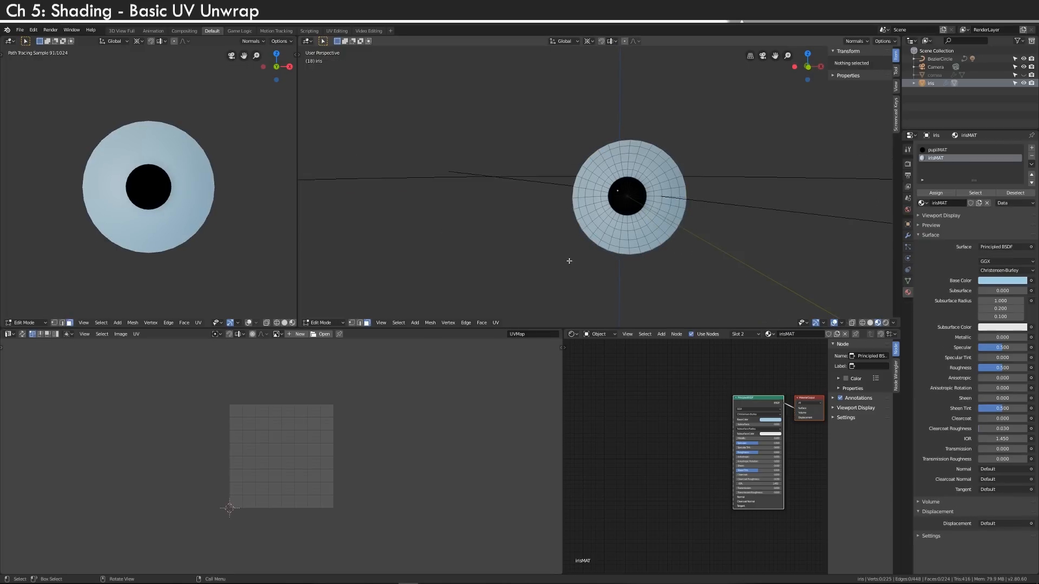
key(a)
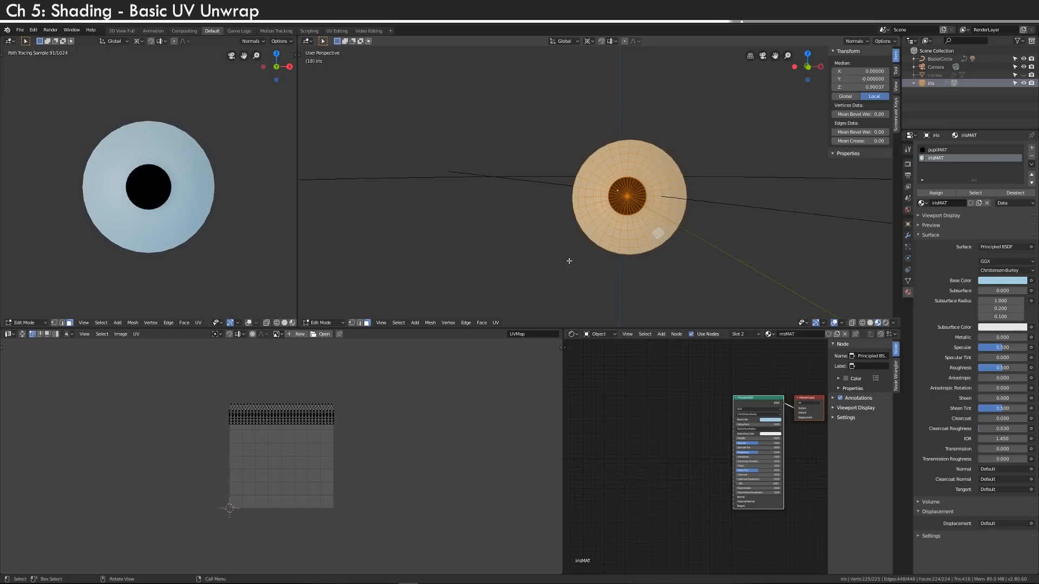
key(u)
click(572, 265)
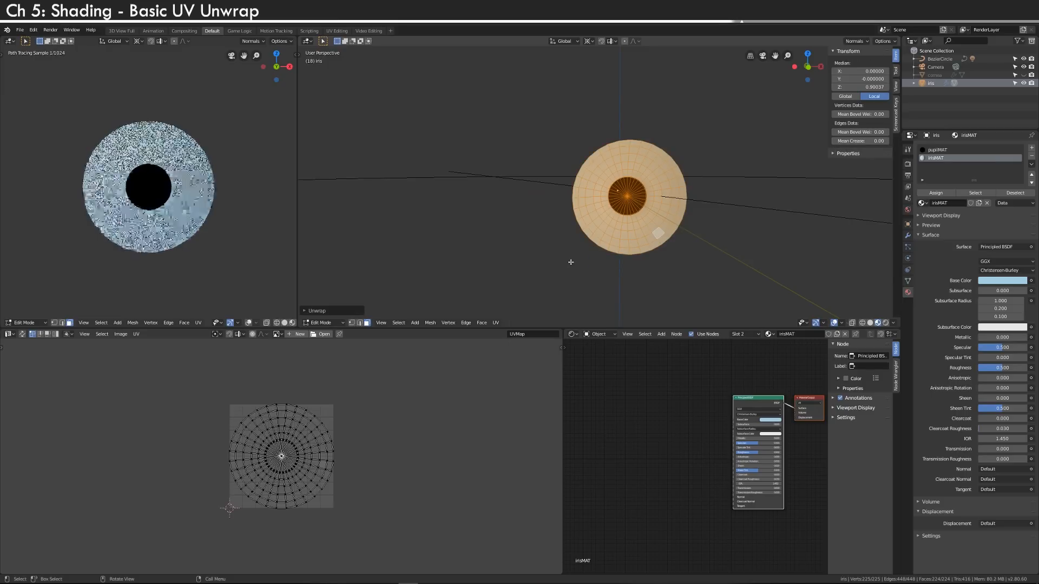
scroll(407, 453, up, 4)
scroll(406, 453, down, 1)
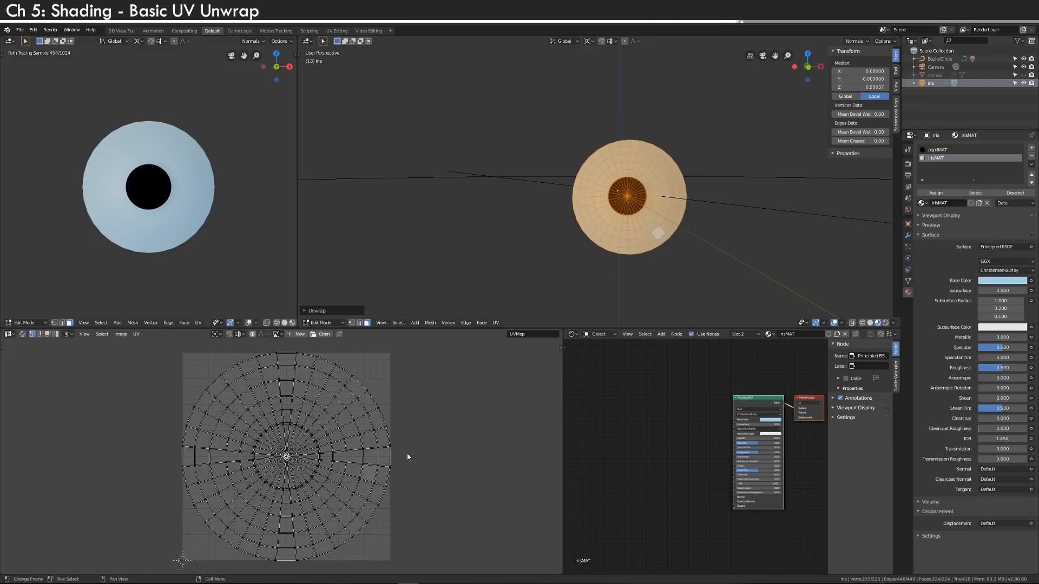
drag(565, 330, 432, 445)
- Add a ColorRamp node to irisMAT, above and to the left of the Principled BSDF
middle_drag(432, 445, 438, 494)
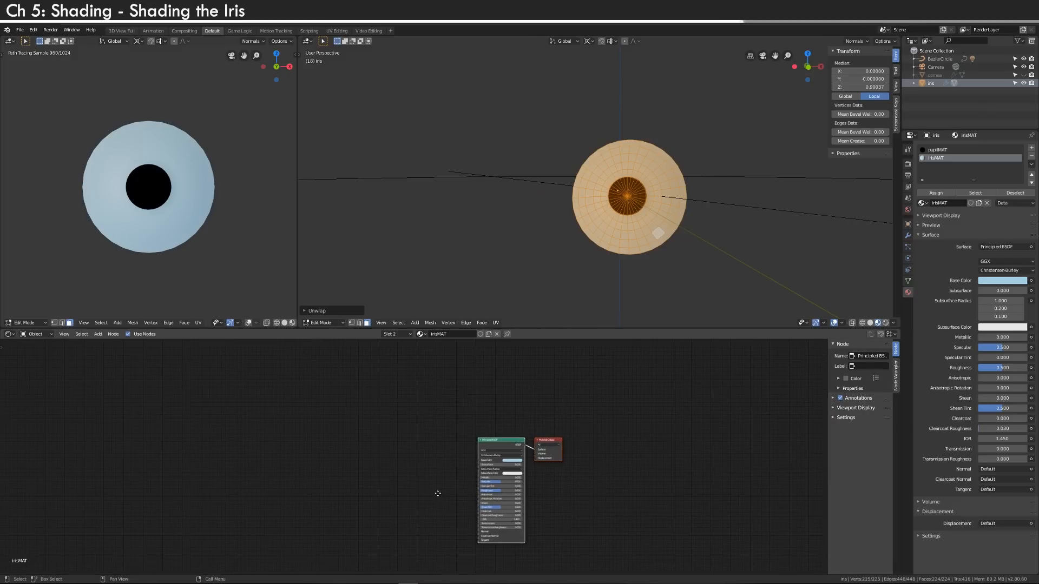
key(shift+a)
click(405, 450)
text(color)
key(Return)
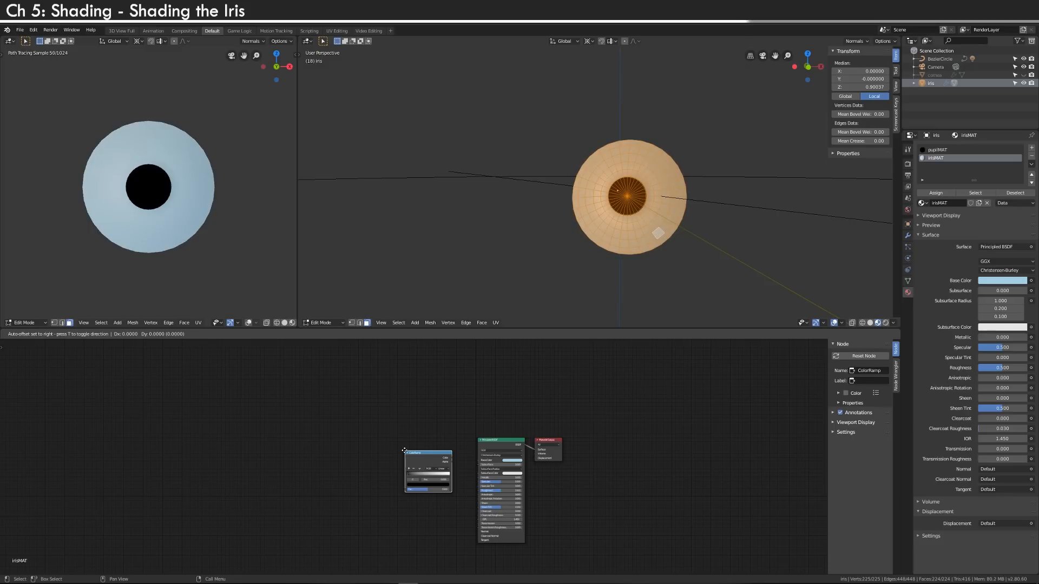
click(377, 401)
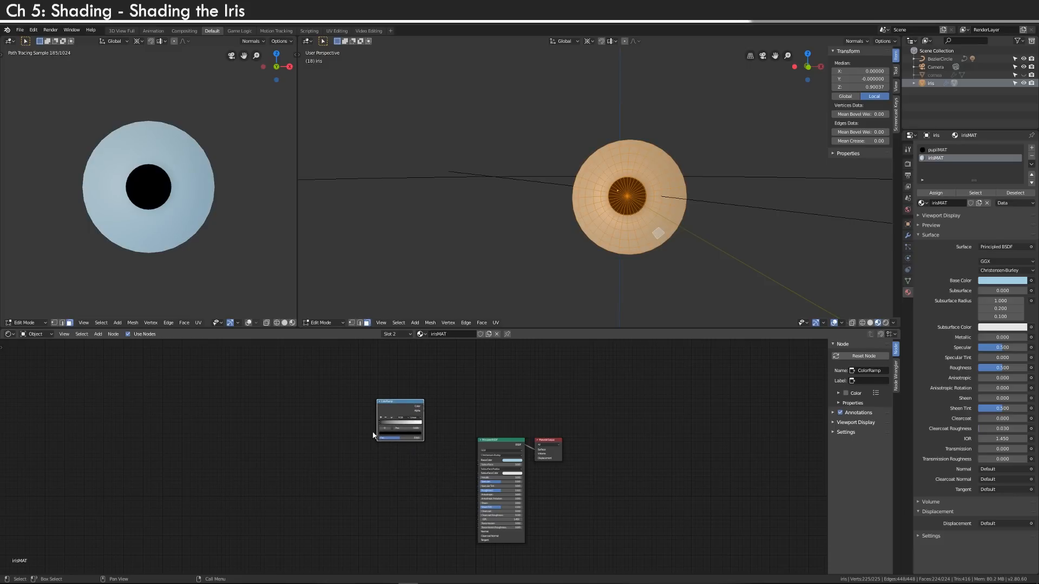
- Add a texture setup with Texture Coordinate, Mapping and Image Texture nodes feeding the ColorRamp, and spread the nodes out
scroll(374, 436, up, 4)
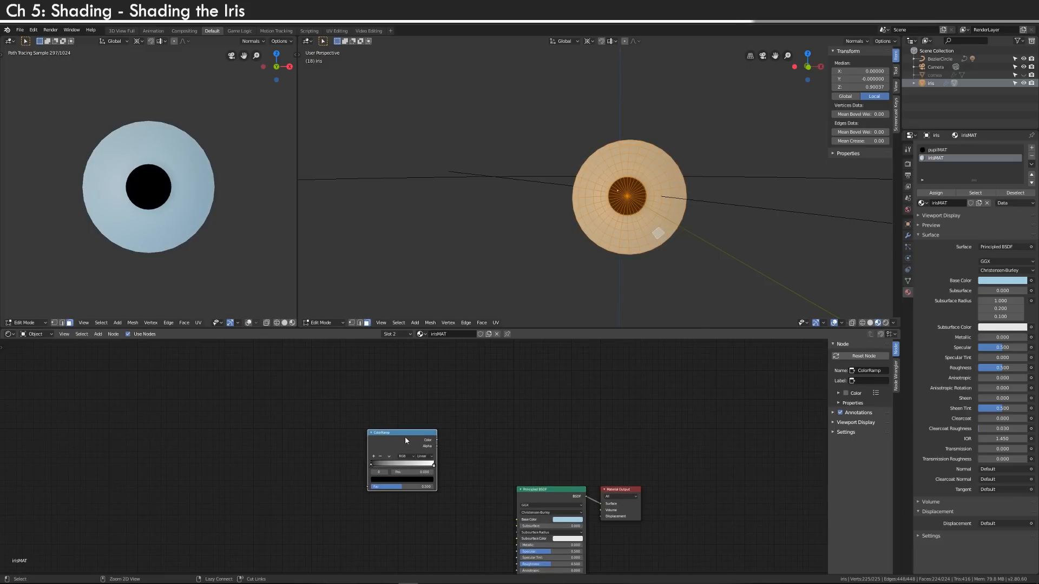
key(ctrl+t)
drag(407, 438, 451, 434)
middle_drag(440, 408, 478, 389)
scroll(495, 400, up, 1)
scroll(496, 399, up, 1)
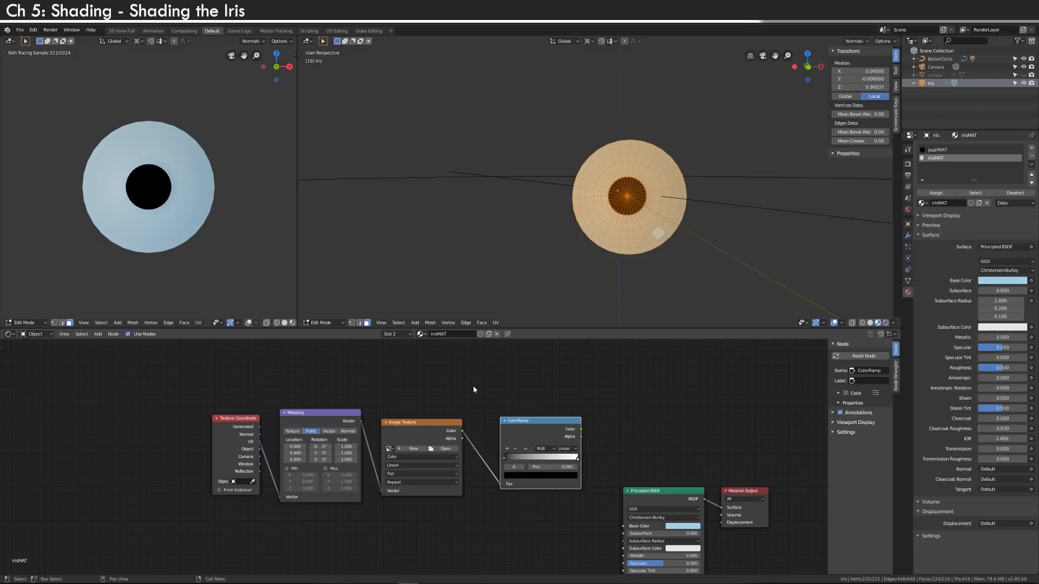
- Swap the Image Texture for a Noise Texture and preview the ColorRamp's output on the iris in Object Mode
click(412, 427)
key(shift+s)
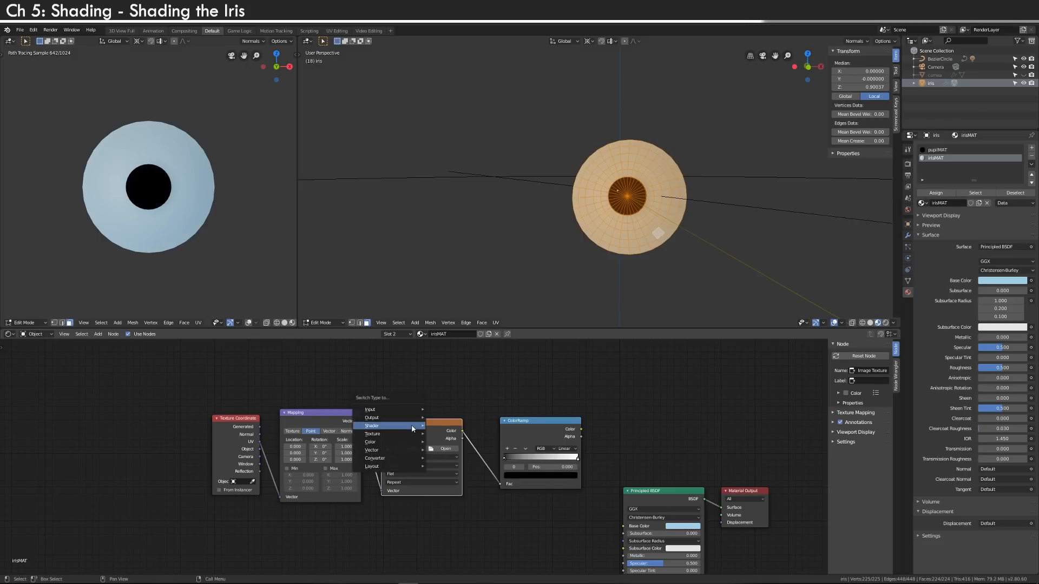
mouse_move(413, 427)
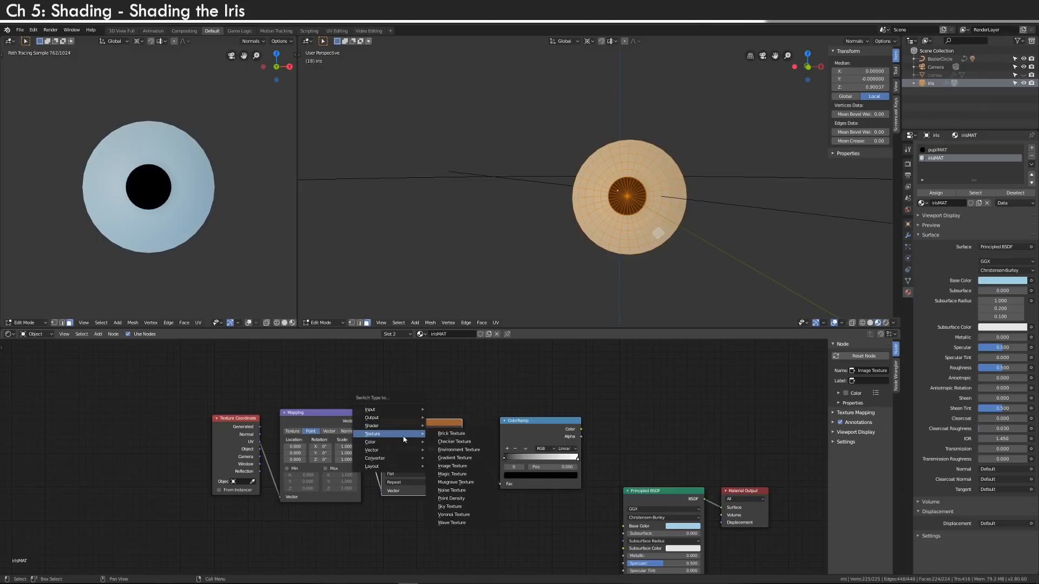
click(464, 491)
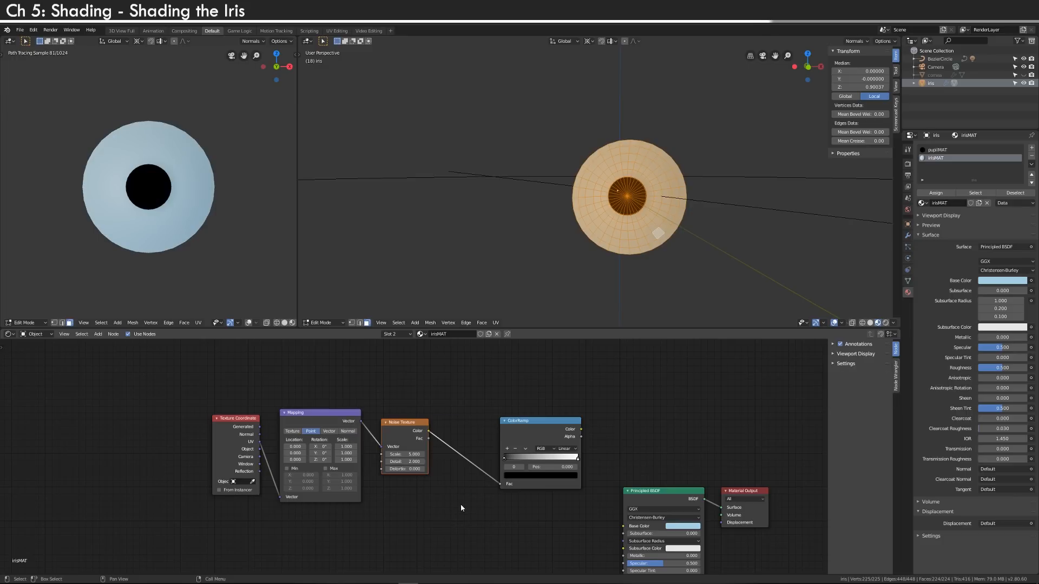
key(Tab)
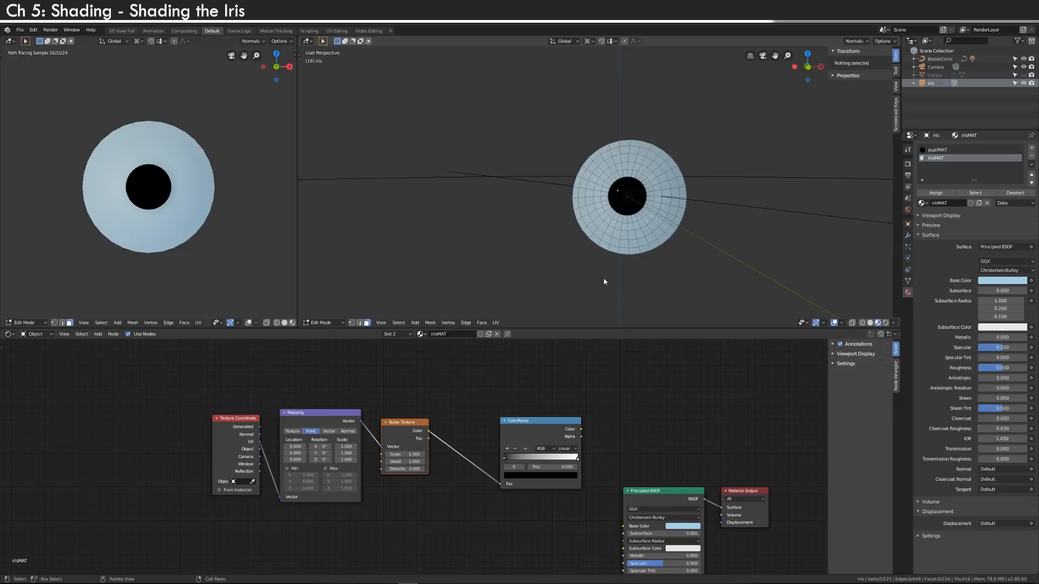
ctrl+shift+click(538, 433)
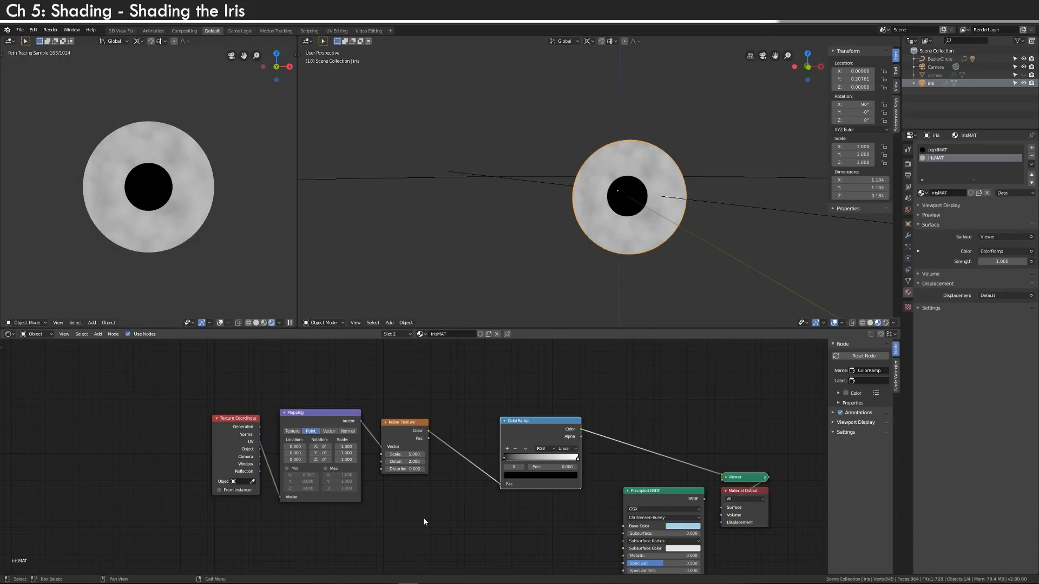
- Set the Noise Texture's Scale to 17.3 and the Mapping Scale to 2, and pull the ColorRamp stops inward with white at 0.914
drag(404, 455, 433, 455)
mouse_move(347, 447)
mouse_down()
mouse_move(347, 460)
mouse_move(358, 460)
mouse_up()
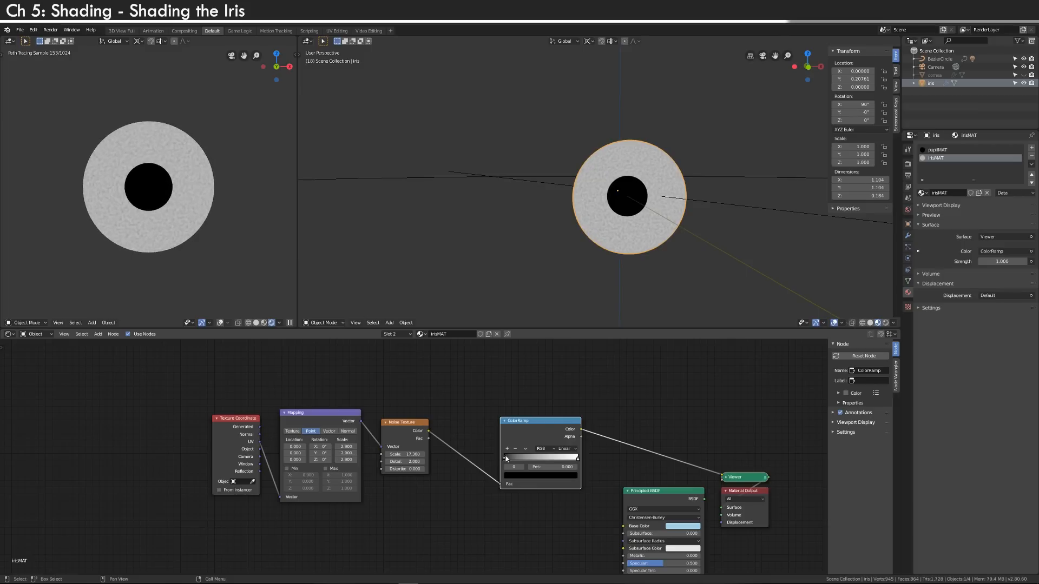
drag(504, 460, 573, 464)
- Insert a Gradient Texture set to Radial between the Mapping and Noise Texture nodes, and switch the Mapping type to Texture
key(shift+a)
click(410, 488)
text(gradie)
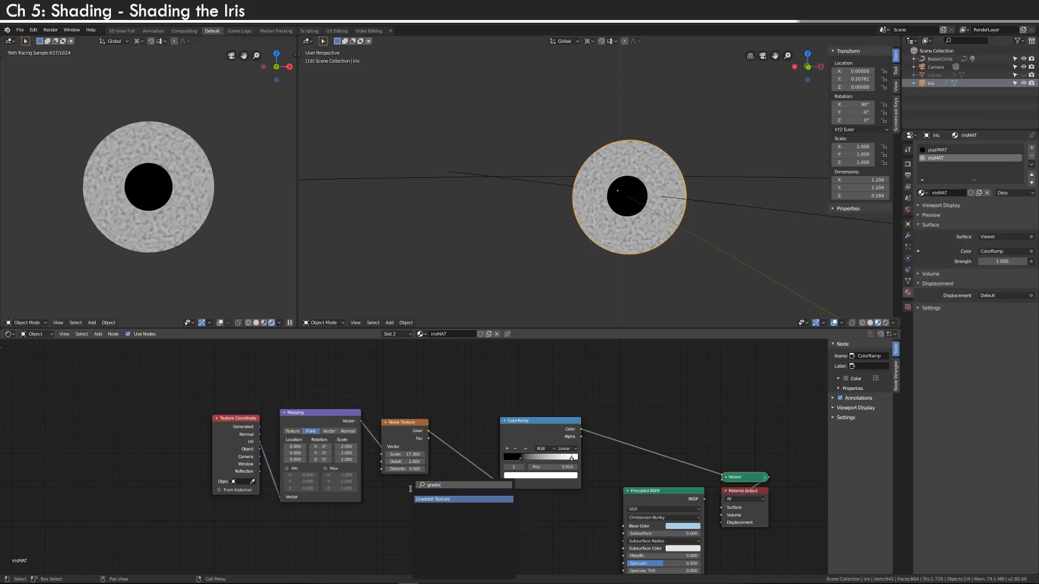
key(Return)
click(413, 453)
click(413, 454)
click(410, 504)
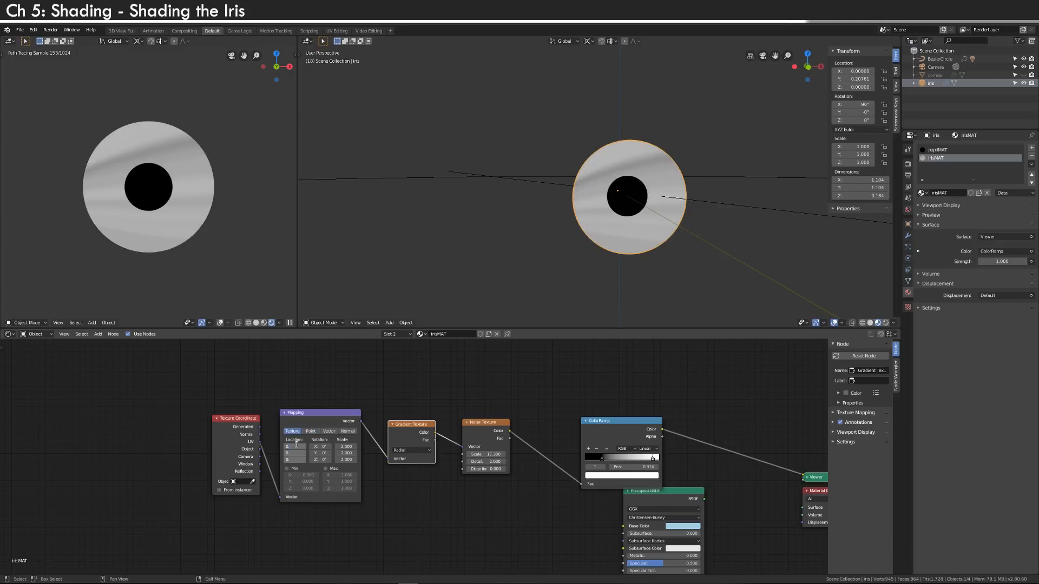
- Set the Mapping Location to 0.5 on all axes and the Noise Texture's Scale to 32.2
text(.5)
key(Return)
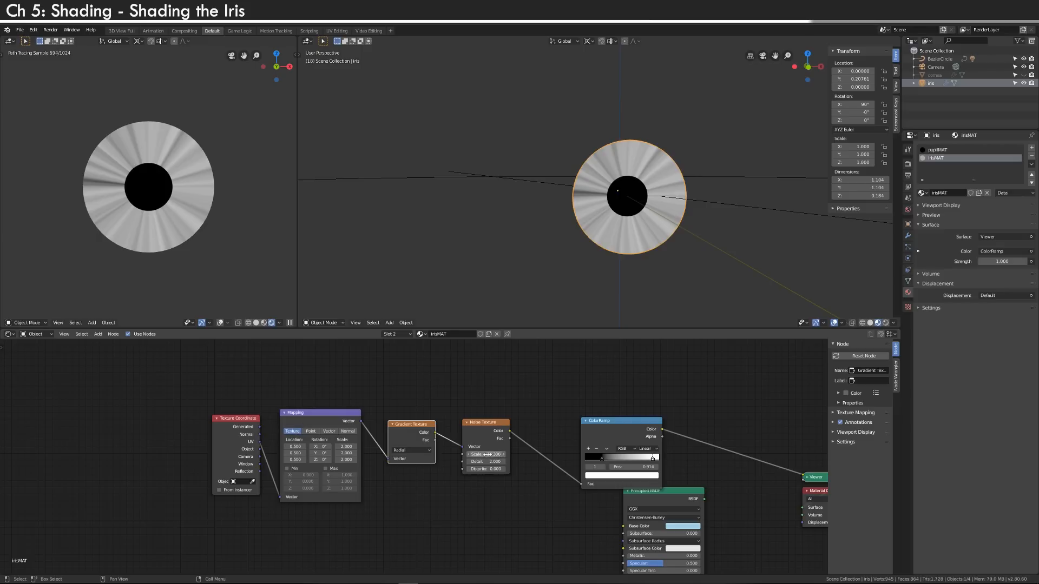
drag(484, 456, 529, 456)
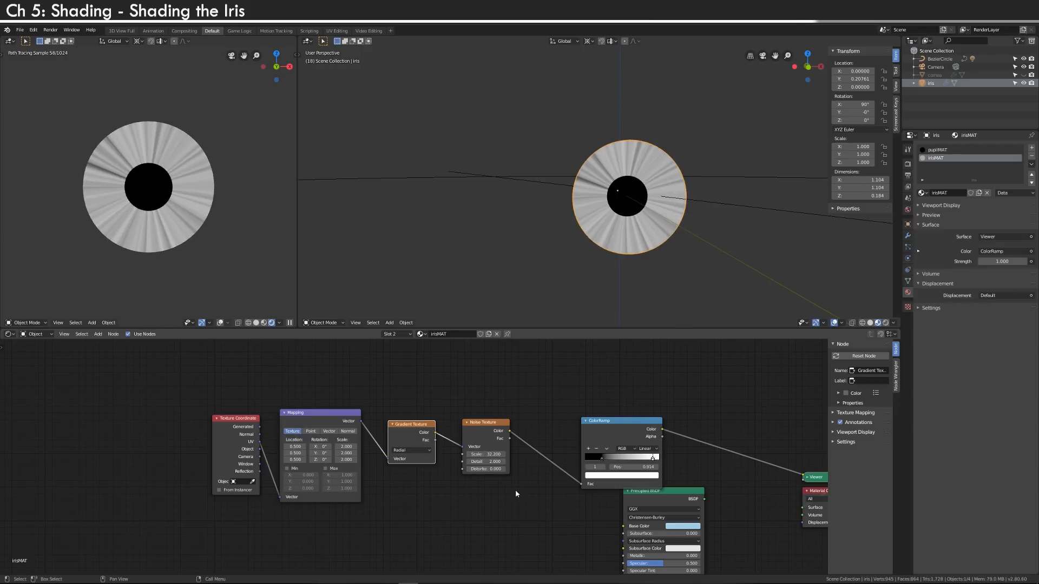
- Move the ColorRamp up beside the Noise Texture and add a MixRGB node between it and the Material Output
middle_drag(516, 494, 462, 484)
drag(592, 422, 556, 377)
click(602, 427)
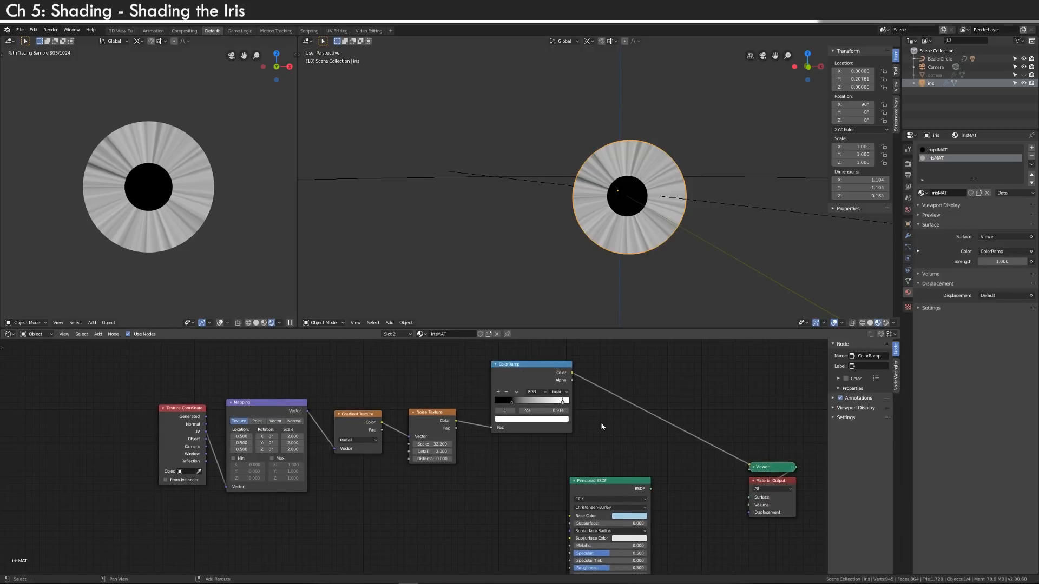
key(shift+a)
click(602, 427)
text(mixr)
key(Return)
click(601, 419)
- Connect the ColorRamp's Color to the Mix node's Color2 and preview the Mix node on the iris
drag(572, 373, 601, 471)
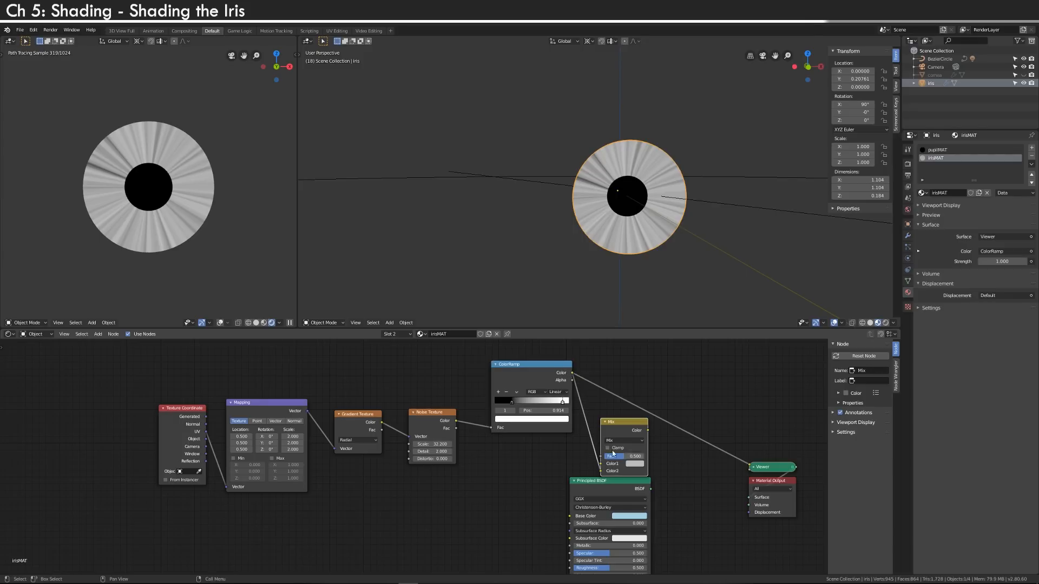
drag(622, 431, 665, 399)
ctrl+shift+click(639, 409)
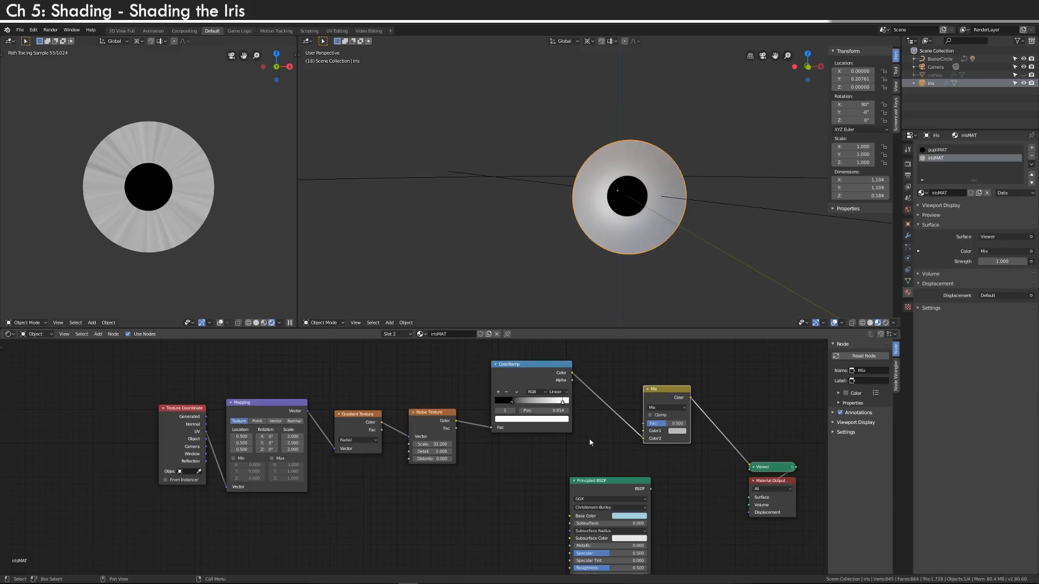
- Set the Mix node's Color1 to a blue with about H 0.590, S 0.464, V 0.735 and its blend mode to Multiply
click(676, 432)
drag(697, 360, 704, 346)
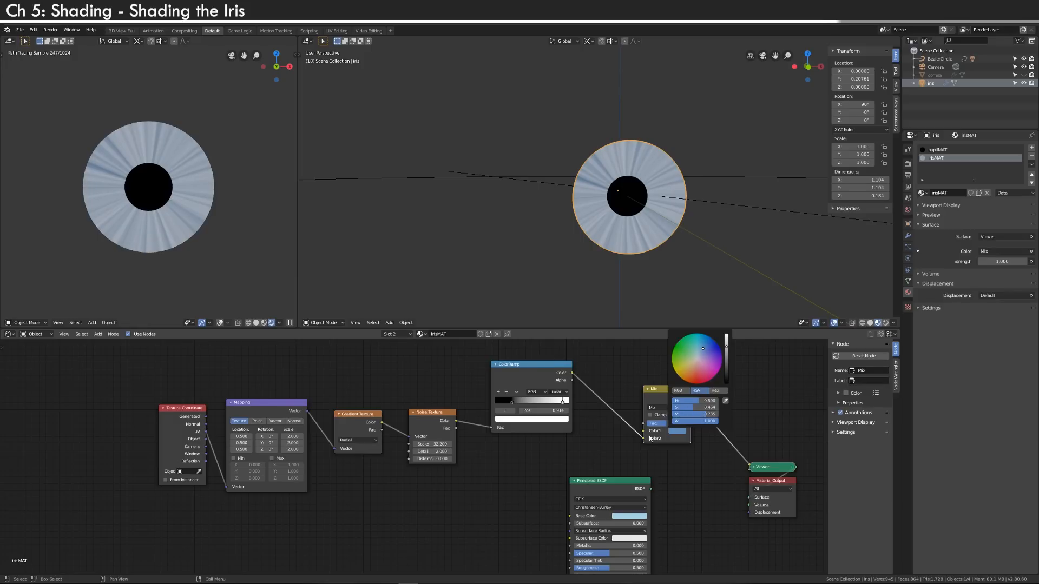
click(666, 408)
click(667, 431)
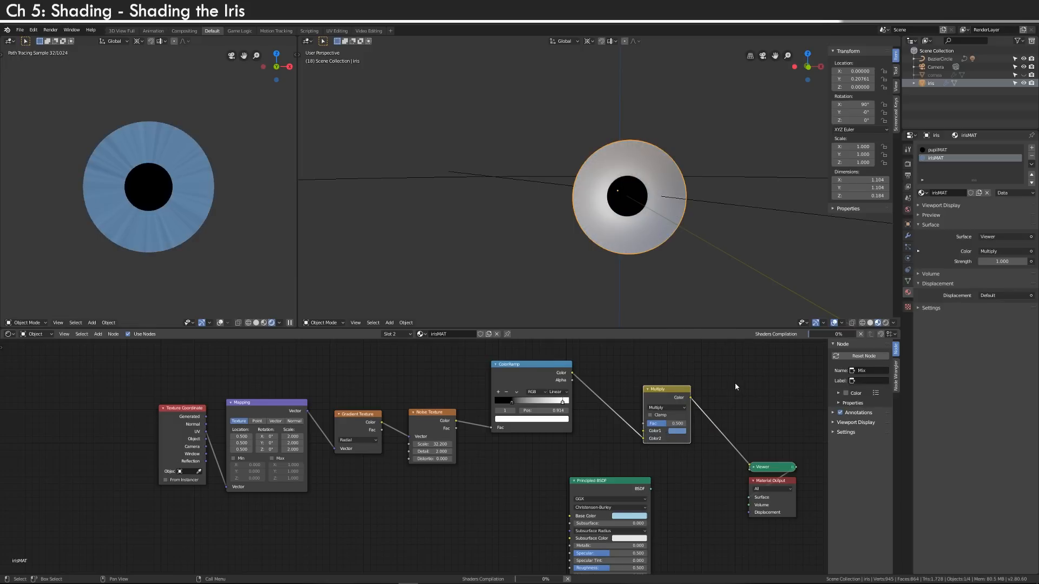
- Unhide the cornea and switch the perspective viewport to Rendered shading
key(alt+h)
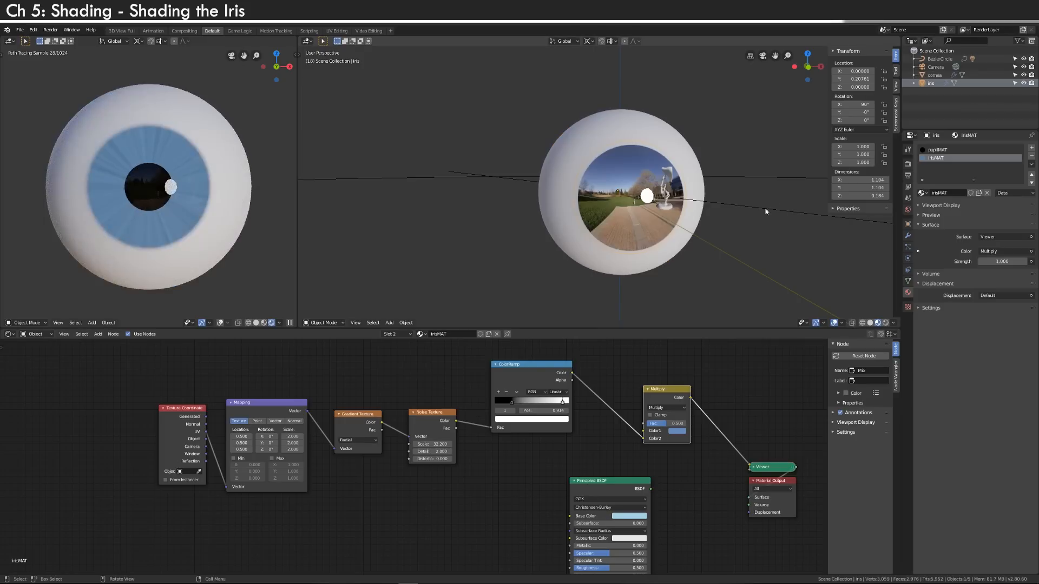
key(z)
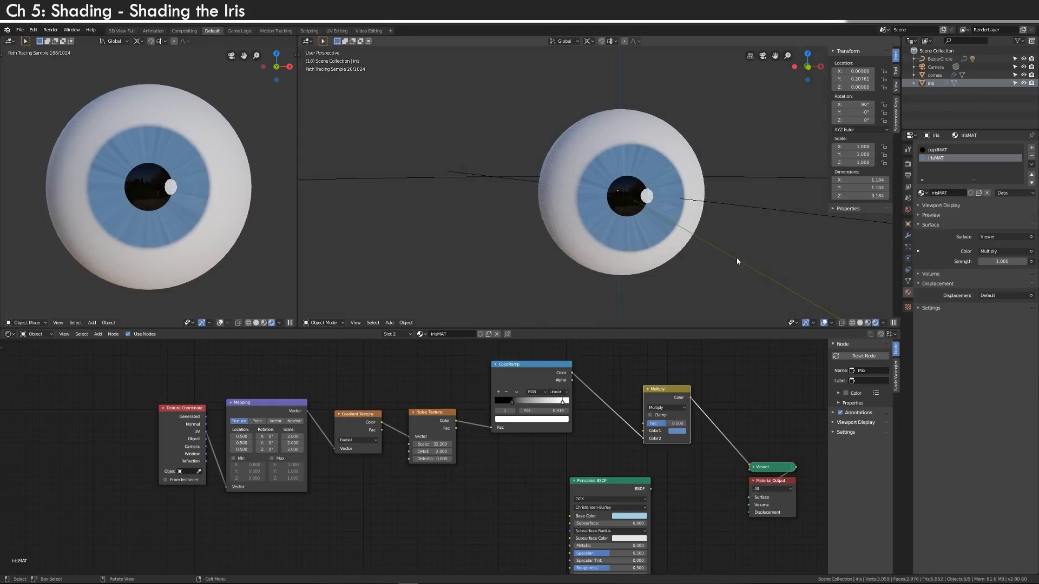
- Duplicate the node chain from Texture Coordinate through ColorRamp and place the copy above the original
drag(118, 372, 553, 517)
scroll(474, 480, down, 2)
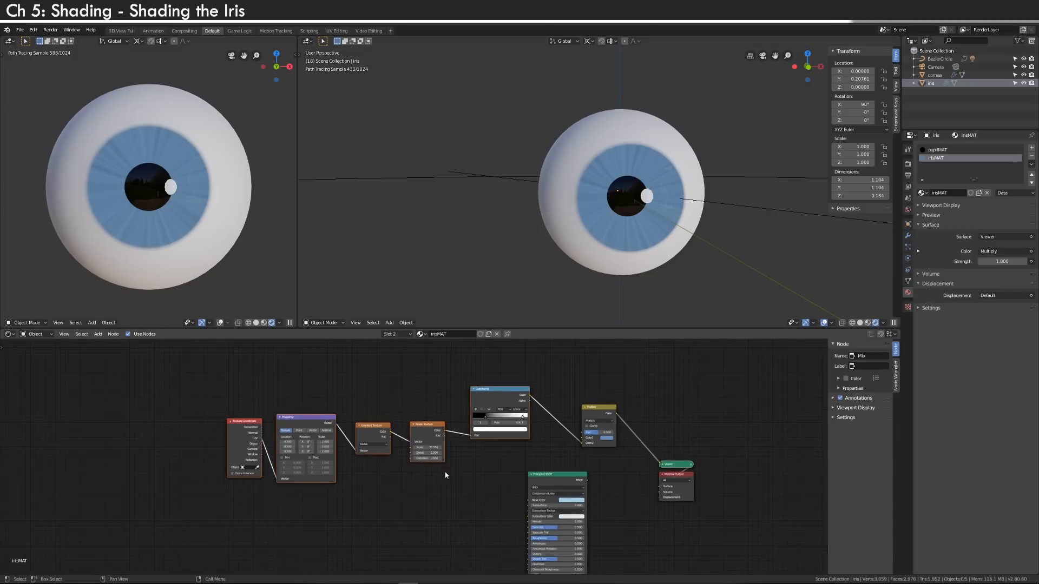
middle_drag(446, 477, 475, 531)
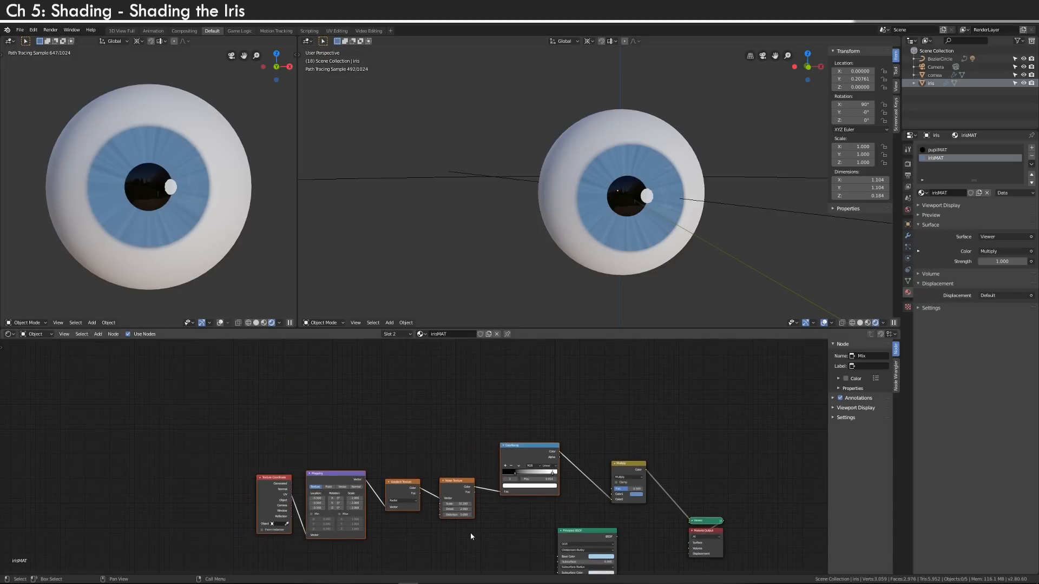
key(shift+d)
click(468, 440)
click(434, 446)
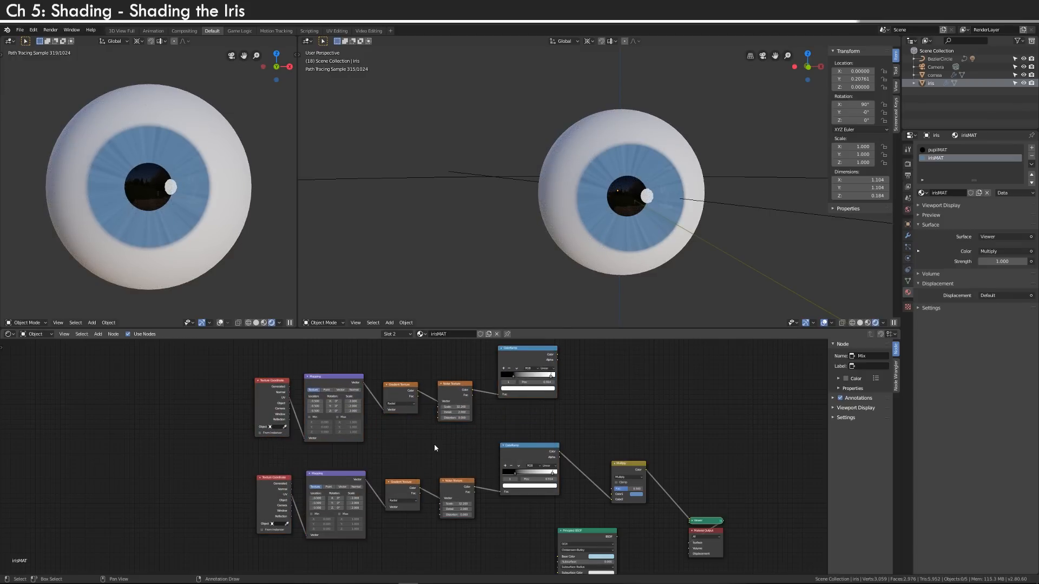
- Delete the copied Noise Texture and connect the copied Gradient Texture's Color straight to the upper ColorRamp's Fac
click(462, 395)
key(x)
drag(417, 391, 498, 394)
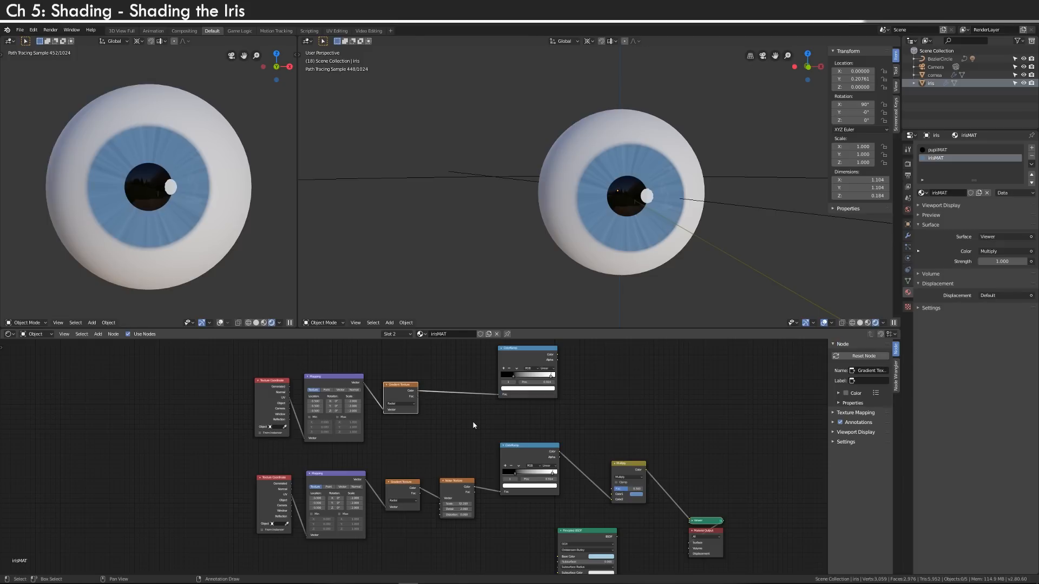
- Set the copied Gradient Texture's type to Spherical
scroll(473, 425, up, 3)
click(449, 420)
click(452, 463)
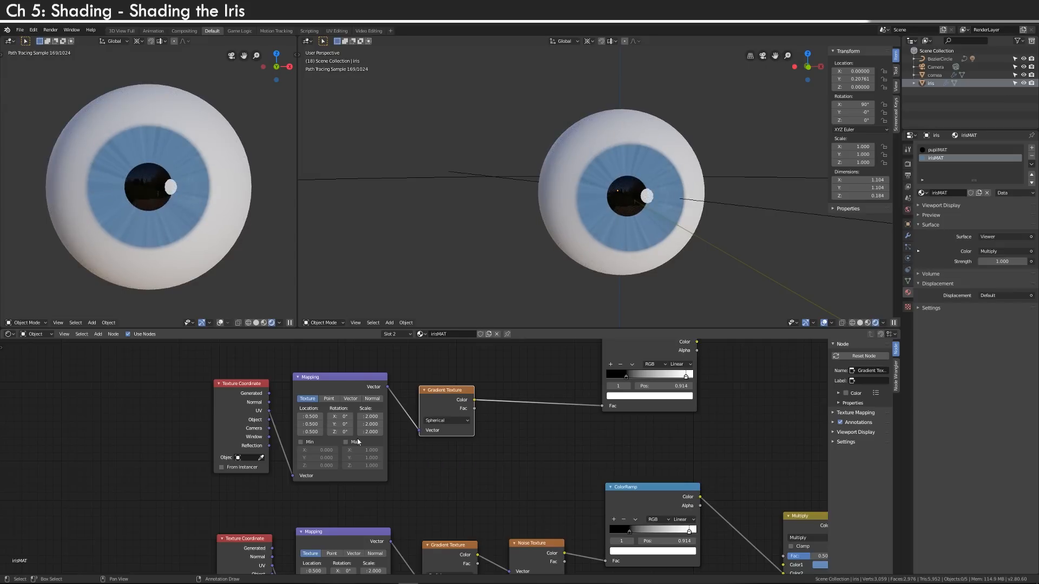
- Set the copied Mapping node's Location to -0.5 on all axes
drag(311, 417, 312, 431)
text(-0.5)
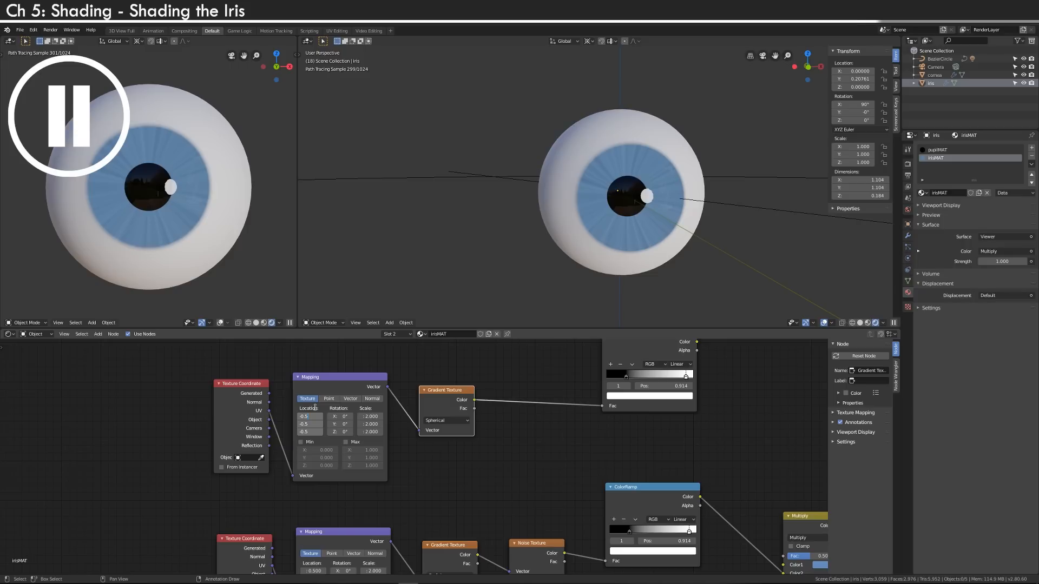
key(Return)
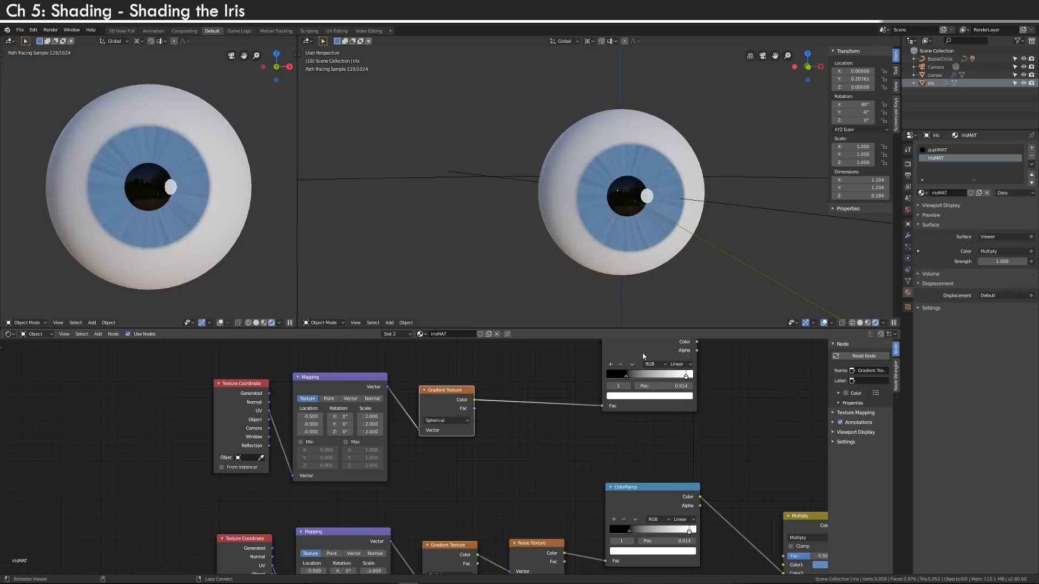
- Preview the upper ColorRamp on the iris and set the copied Mapping node's Location to 0.5 on all axes
ctrl+shift+click(643, 355)
middle_drag(580, 373, 462, 411)
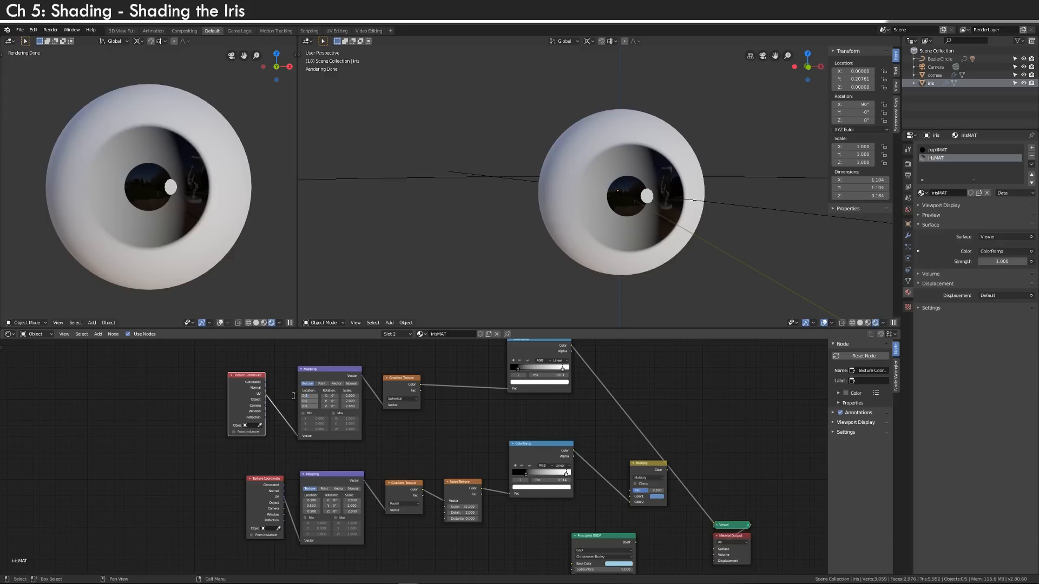
key(Return)
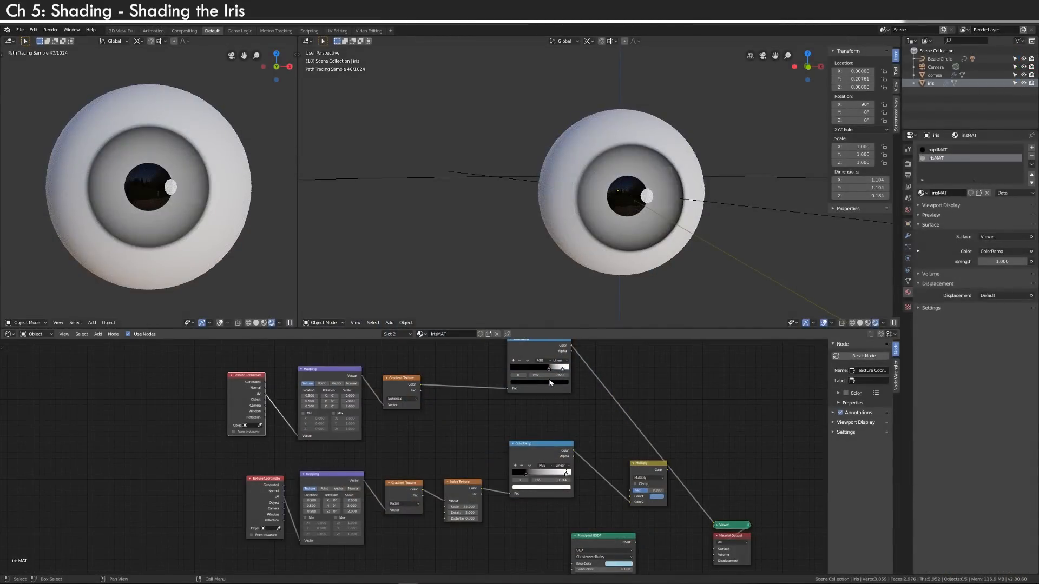
- Move the upper ColorRamp's white stop to 0.809 and add a black third stop, pulled inward from the ramp's white end
drag(550, 380, 558, 369)
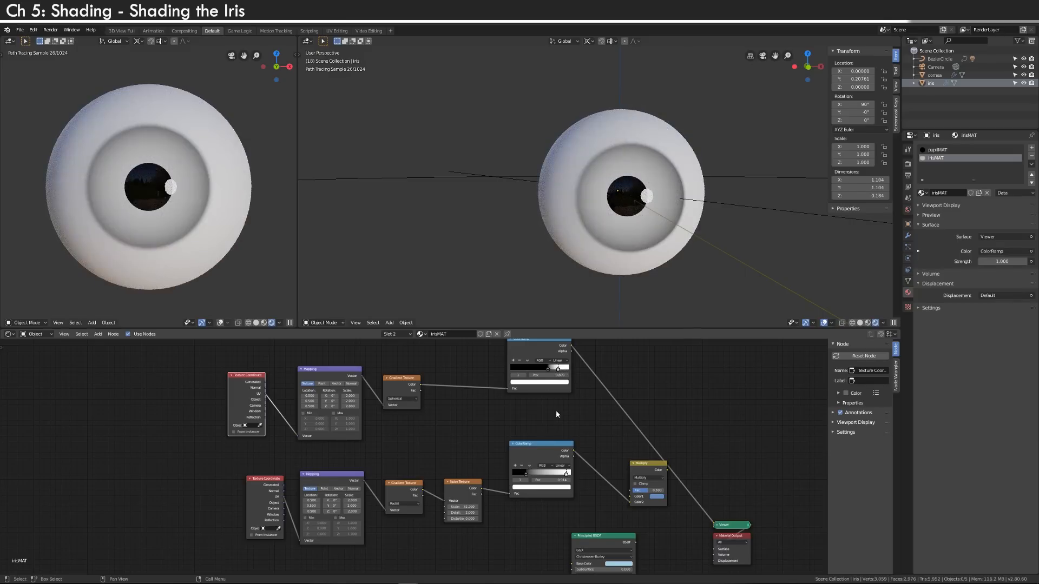
scroll(540, 425, up, 3)
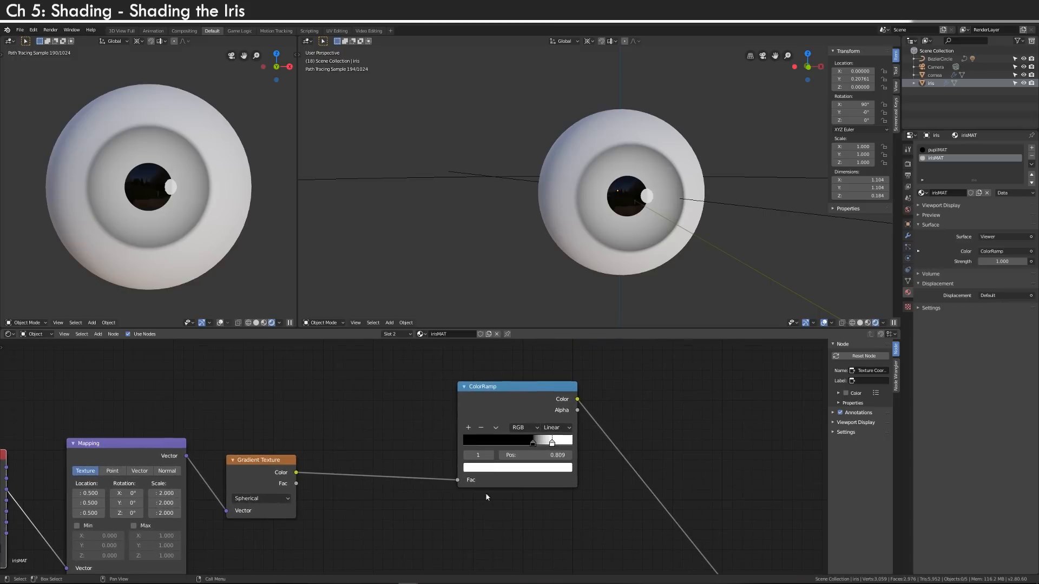
click(469, 428)
drag(544, 448, 573, 447)
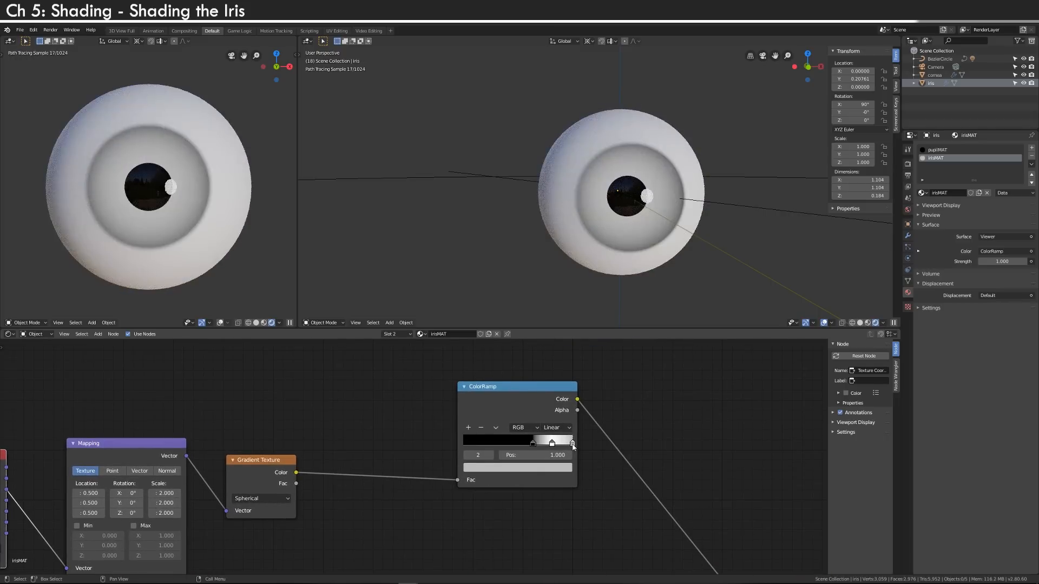
click(518, 468)
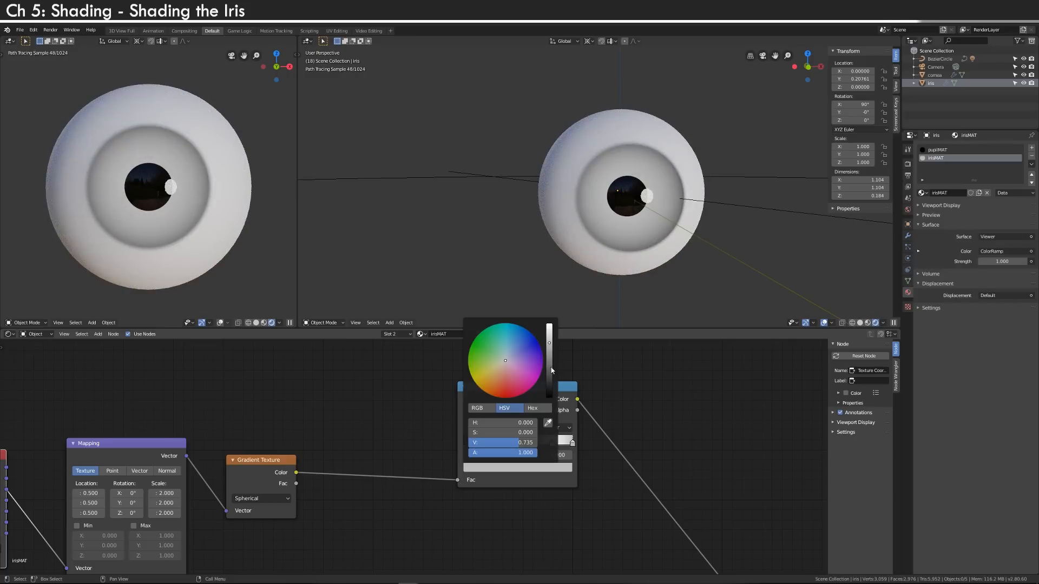
drag(552, 371, 551, 399)
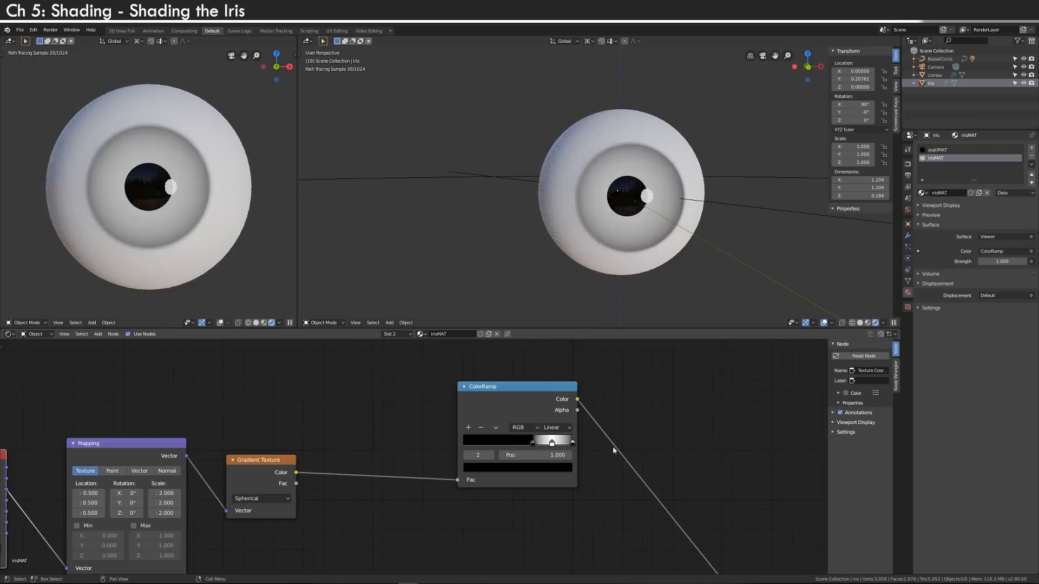
drag(576, 448, 543, 449)
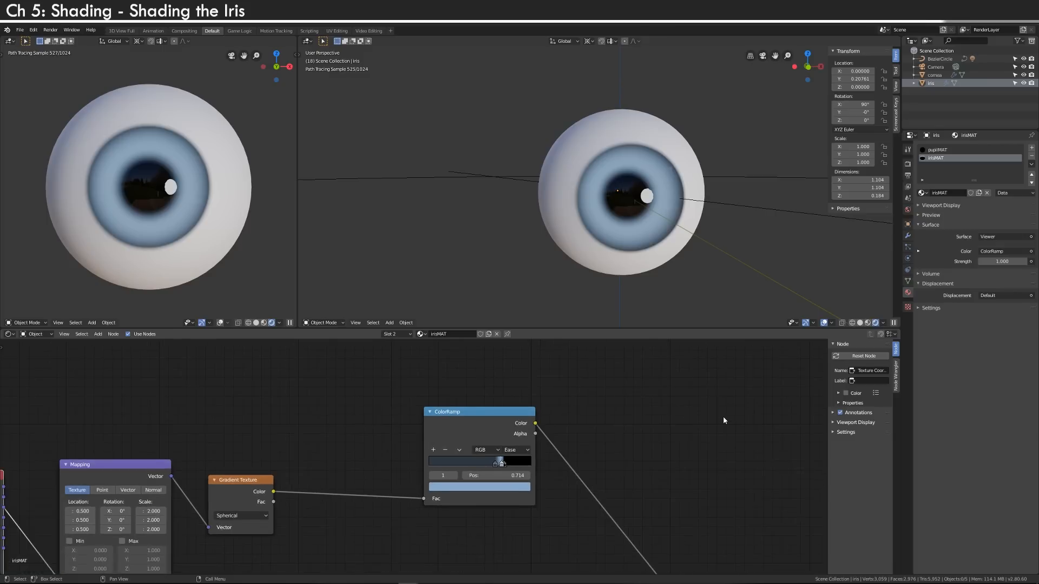
- Connect the upper ColorRamp's Color to the Multiply node's Color1
scroll(723, 417, down, 3)
middle_drag(718, 414, 636, 363)
scroll(551, 415, down, 4)
middle_drag(548, 444, 435, 395)
middle_drag(352, 375, 354, 385)
drag(350, 358, 411, 515)
- Move the Principled BSDF away from the Multiply node and connect the Multiply output to its Base Color
middle_drag(392, 550, 297, 442)
drag(417, 442, 601, 432)
drag(287, 440, 449, 457)
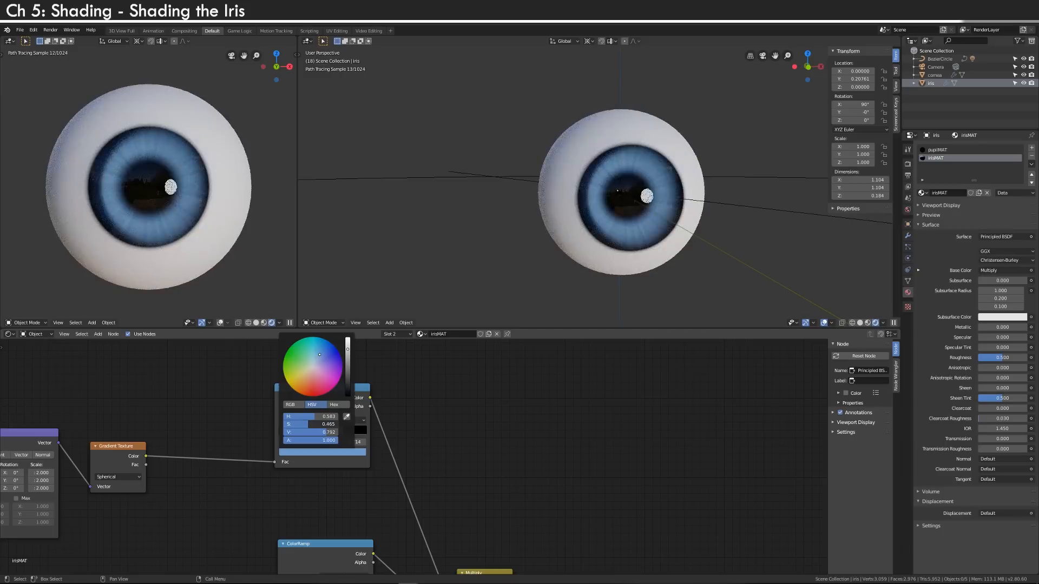
- Adjust the brightness of the blue stop in the upper ColorRamp
drag(347, 349, 349, 387)
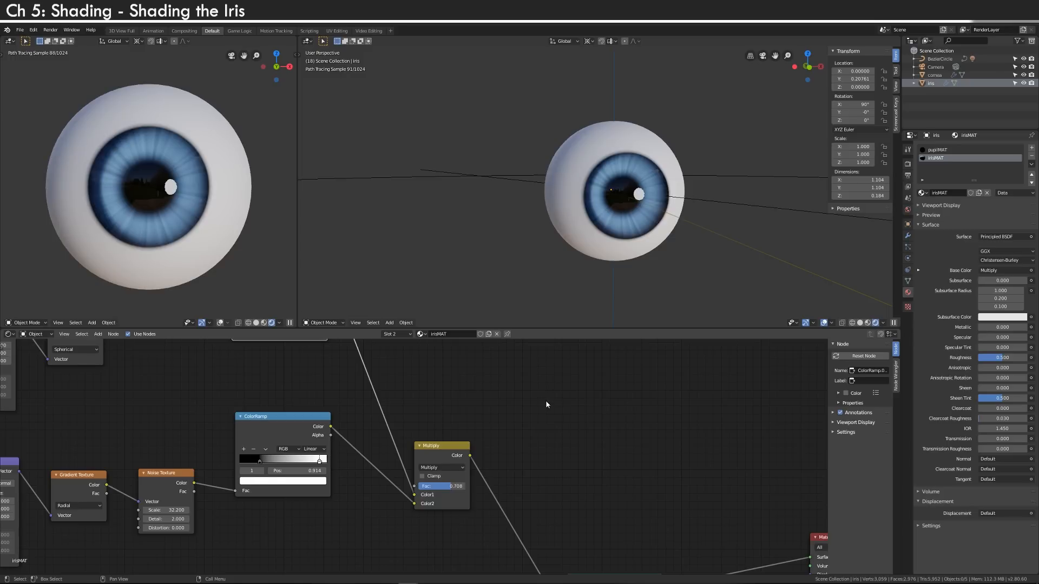
scroll(544, 402, down, 6)
middle_drag(491, 384, 499, 504)
scroll(475, 447, down, 3)
middle_drag(456, 434, 431, 407)
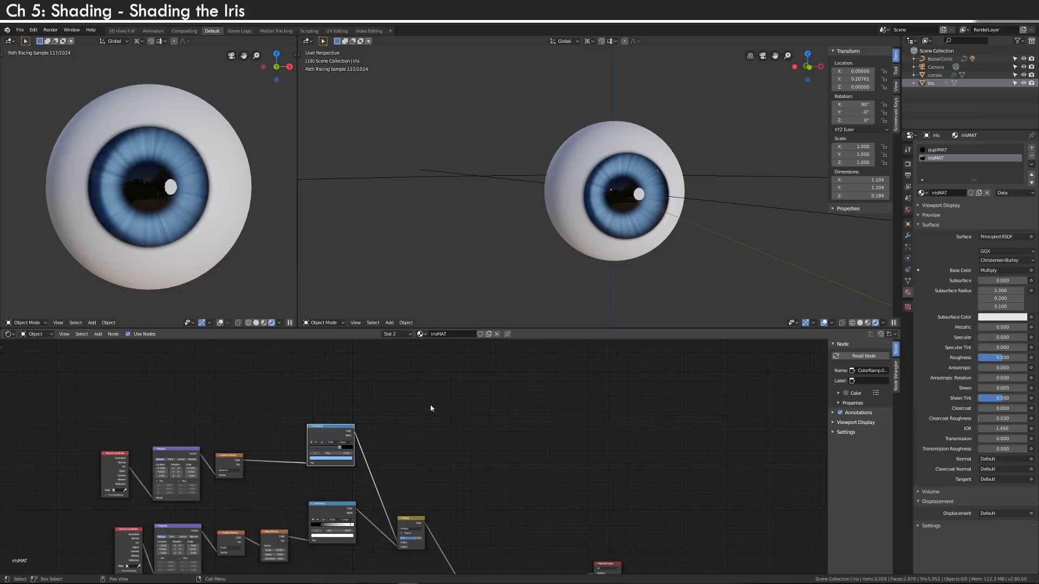
- Add another ColorRamp with a texture setup above the existing node chains and duplicate its Mapping node into the link from Texture Coordinate
key(shift+a)
click(431, 408)
text(ramp)
key(Return)
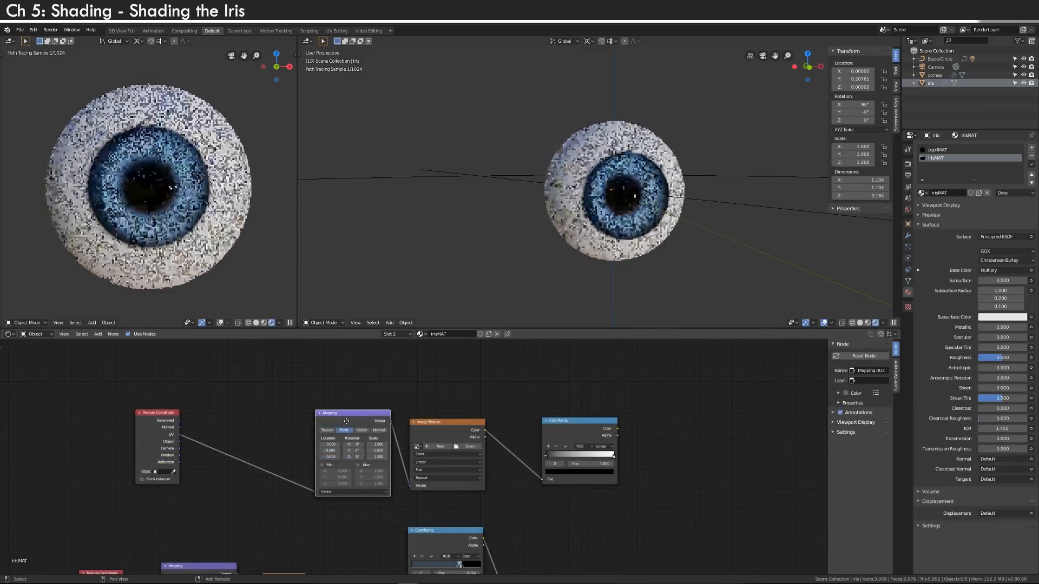
key(shift+d)
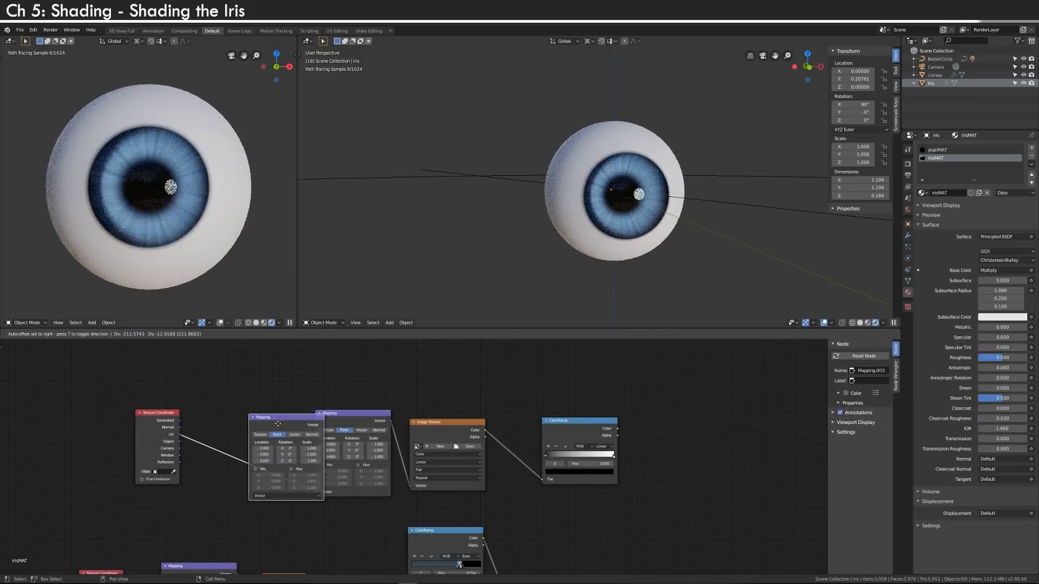
click(278, 423)
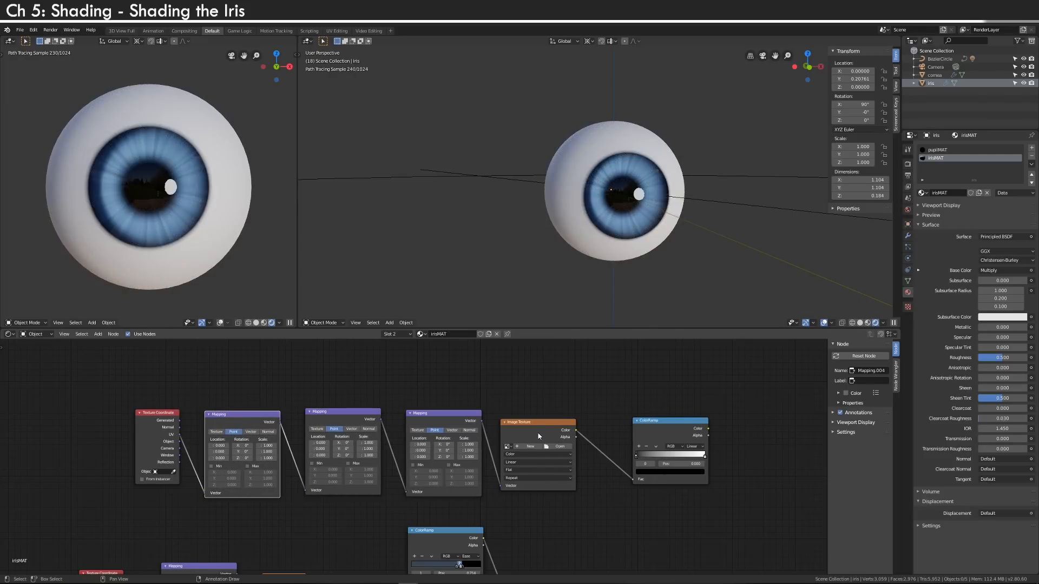
- Switch the new chain's Image Texture node to a Voronoi Texture
click(540, 433)
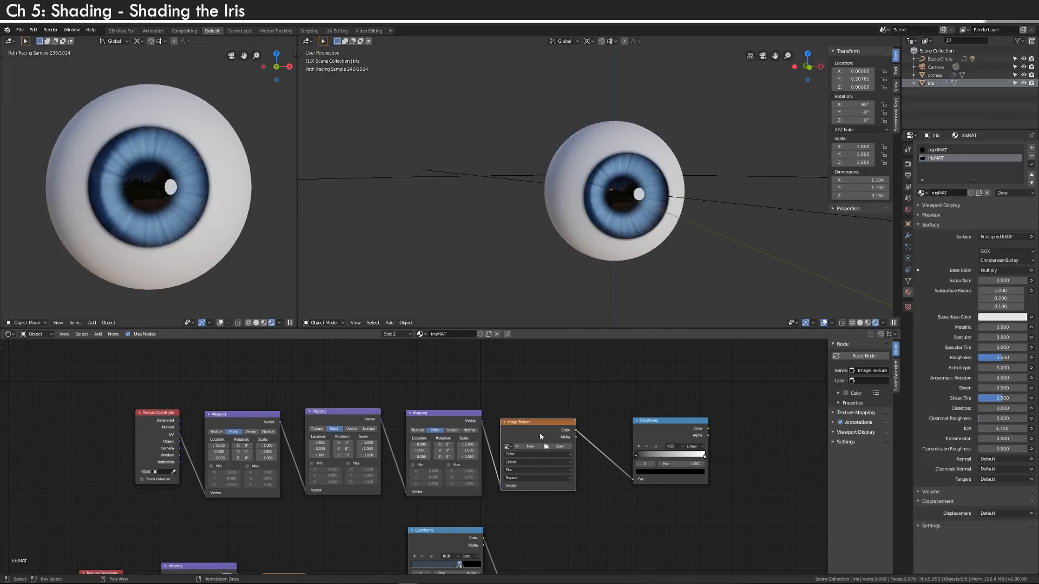
key(shift+s)
click(573, 514)
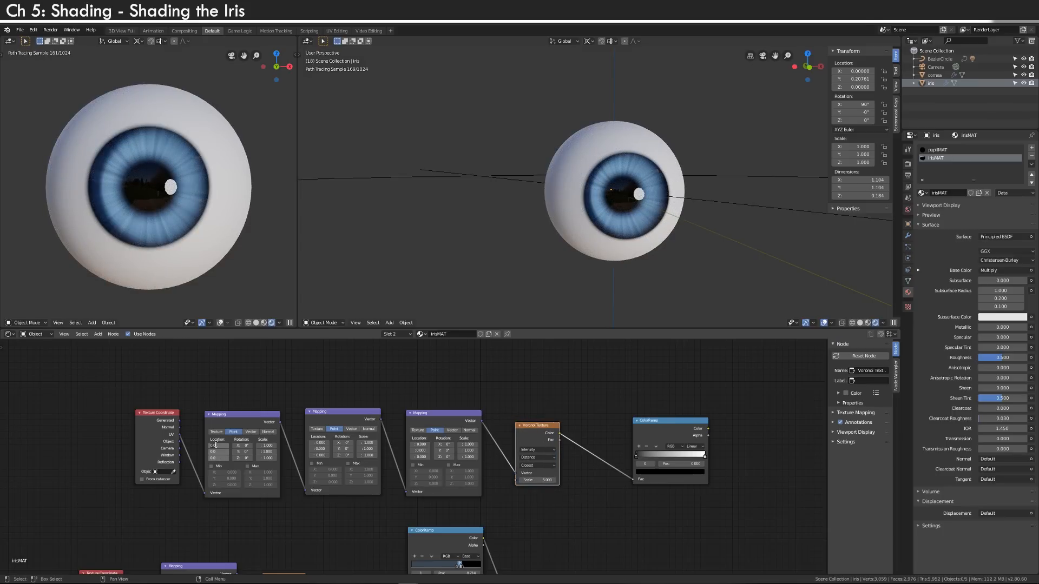
- Set the first Mapping node's Location to -0.5 on all axes and the third Mapping node's vector type to Normal
text(.5)
key(Return)
click(474, 430)
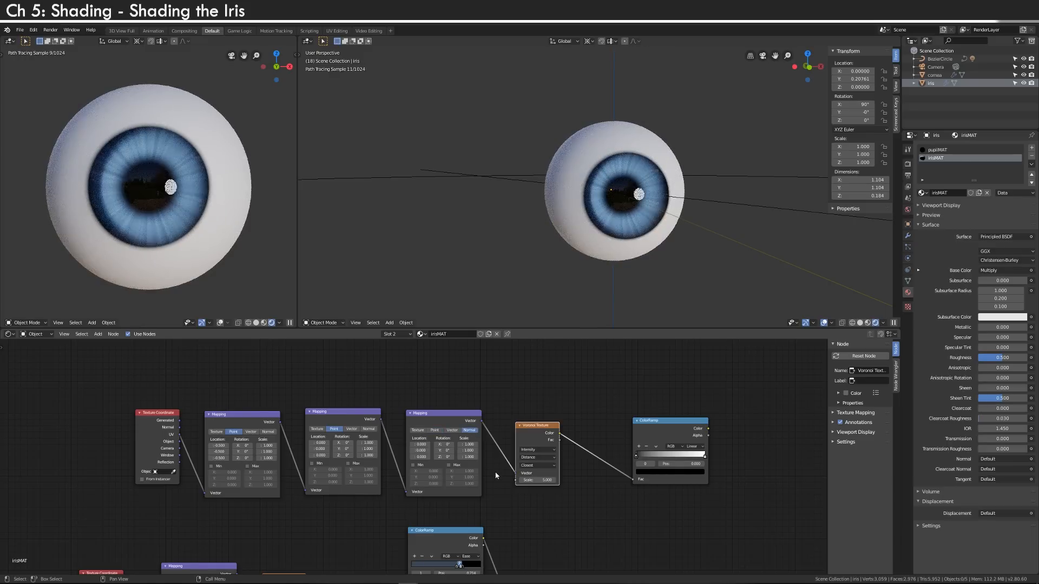
- Preview the new ColorRamp on the iris and increase the Voronoi Texture's Scale
ctrl+shift+click(647, 432)
middle_drag(608, 412, 520, 392)
mouse_move(381, 436)
mouse_down()
mouse_move(427, 436)
mouse_move(441, 459)
mouse_move(464, 459)
mouse_up()
- Rearrange the iris nodes to make room for a mix between the new ColorRamp and the Multiply node
scroll(600, 509, down, 7)
middle_drag(601, 509, 376, 423)
drag(291, 479, 338, 449)
middle_drag(364, 350, 312, 393)
drag(301, 376, 295, 429)
scroll(295, 429, up, 3)
middle_drag(295, 429, 290, 403)
- Combine the new ColorRamp and the Multiply node in a Mix node, with Multiply in Color1 and the ColorRamp in Color2
ctrl+shift+right_drag(289, 422, 280, 495)
drag(340, 455, 407, 472)
click(385, 472)
scroll(395, 519, up, 5)
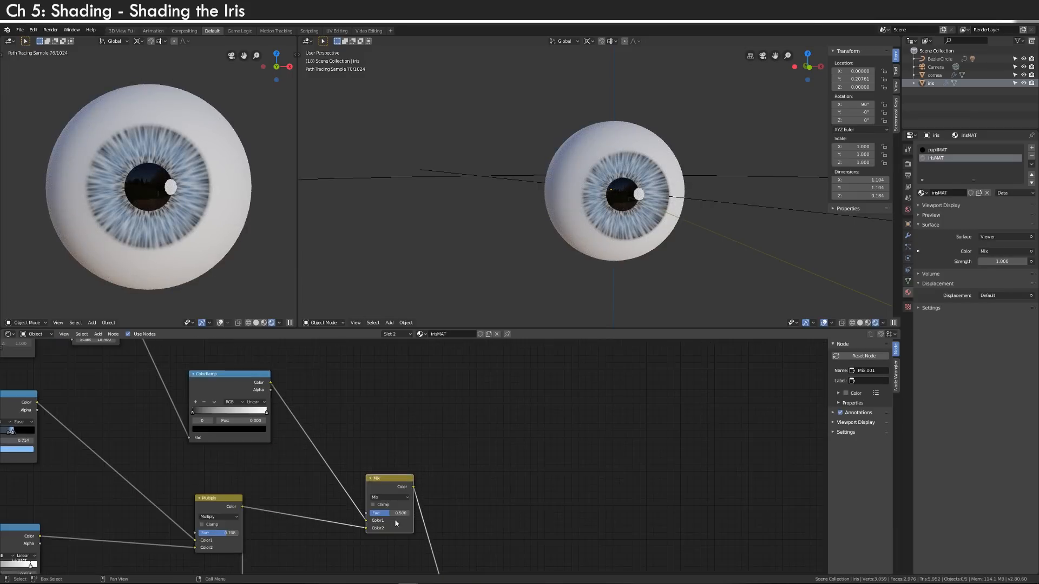
scroll(395, 523, up, 2)
drag(365, 519, 365, 509)
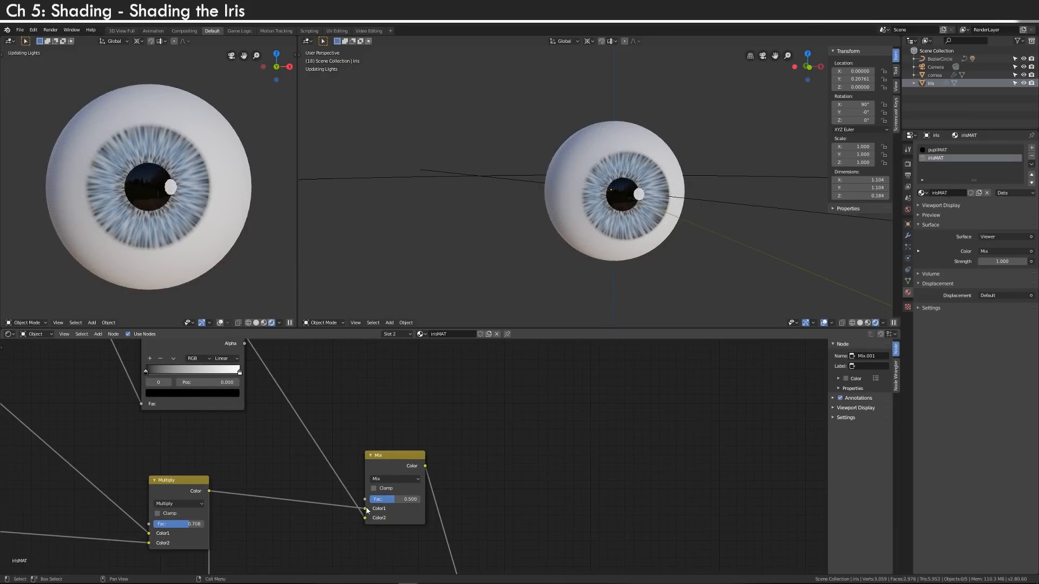
- Set the new Mix node's blend type to Dodge and output the Principled BSDF to the iris surface again
click(398, 479)
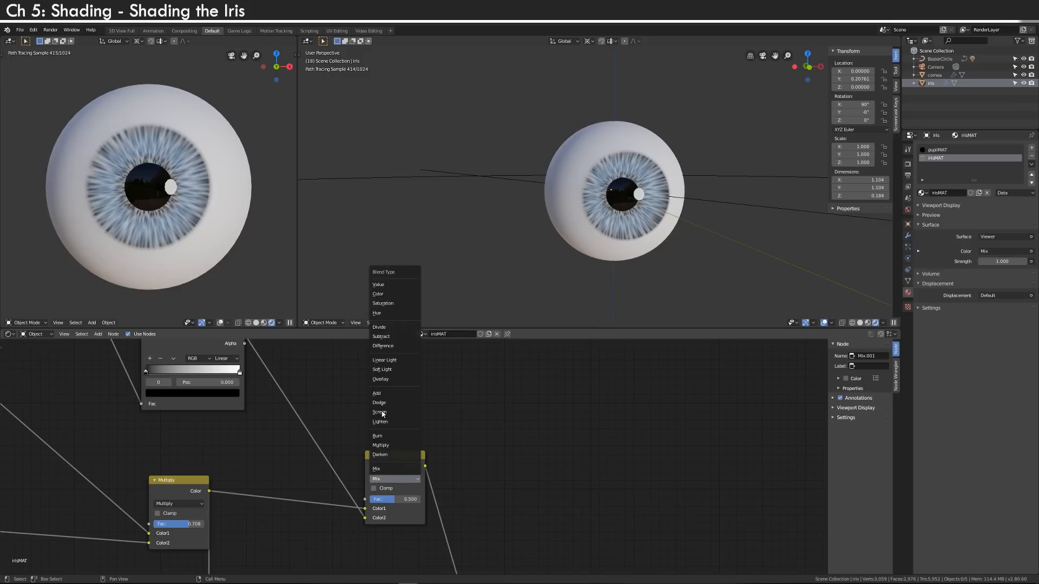
click(381, 404)
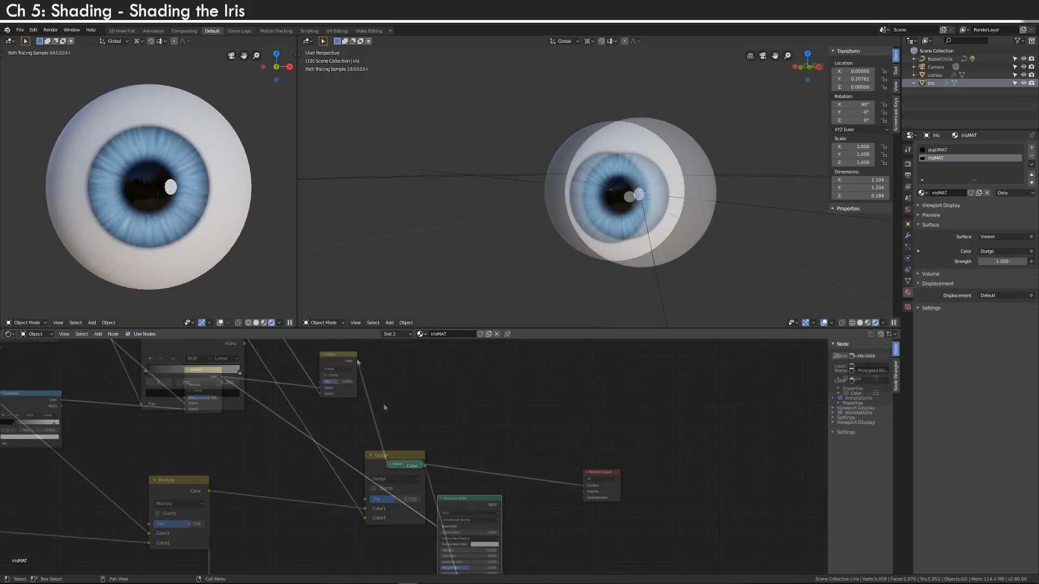
ctrl+shift+click(459, 507)
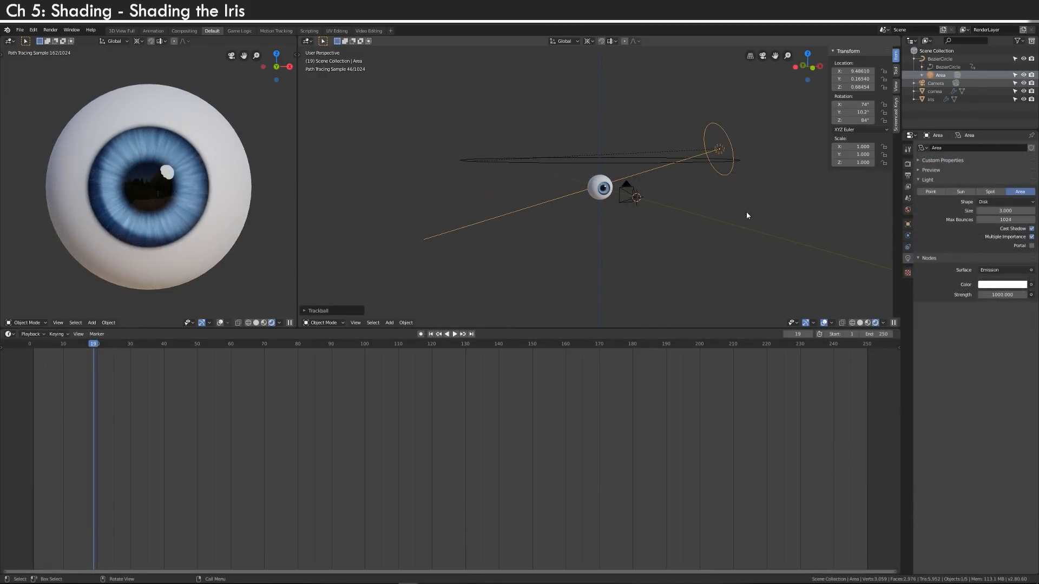
- Rotate and reposition the area light in front of the eye
key(r)
key(r)
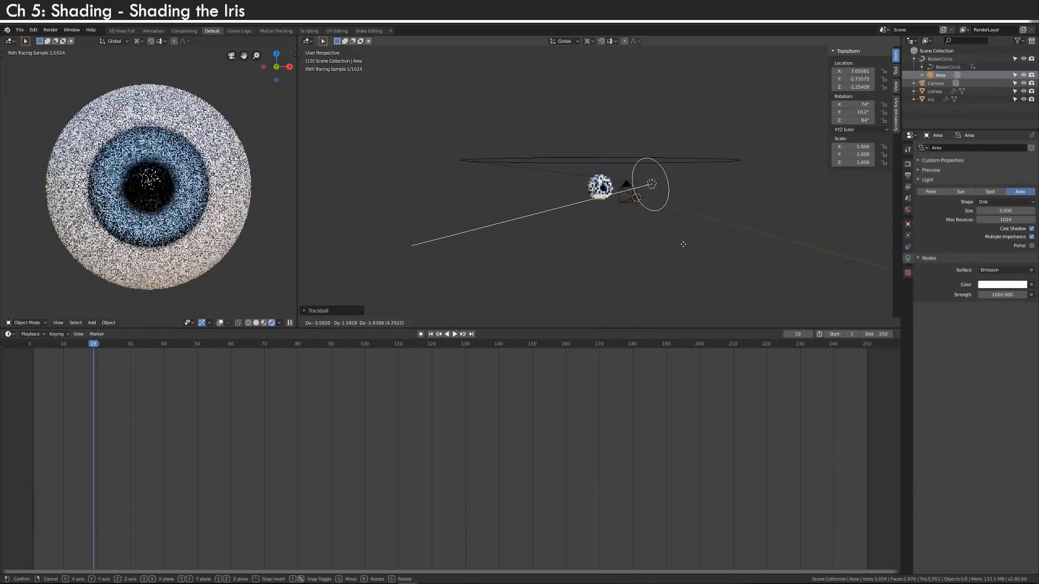
click(715, 238)
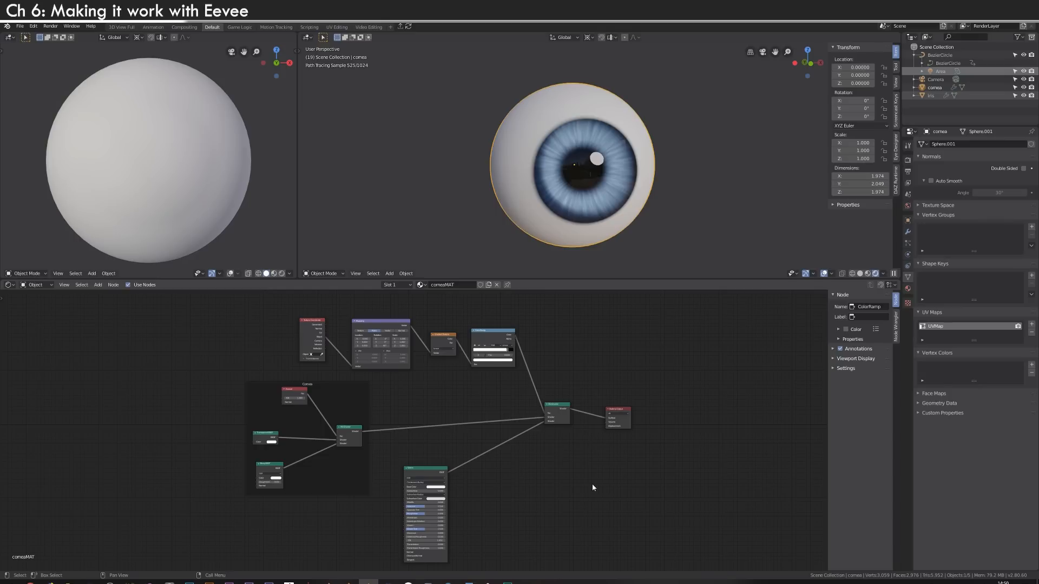
- Duplicate the entire cornea material node network and place the copy clear of the original
scroll(592, 487, down, 4)
drag(597, 551, 248, 339)
key(shift+d)
click(525, 535)
scroll(502, 469, up, 5)
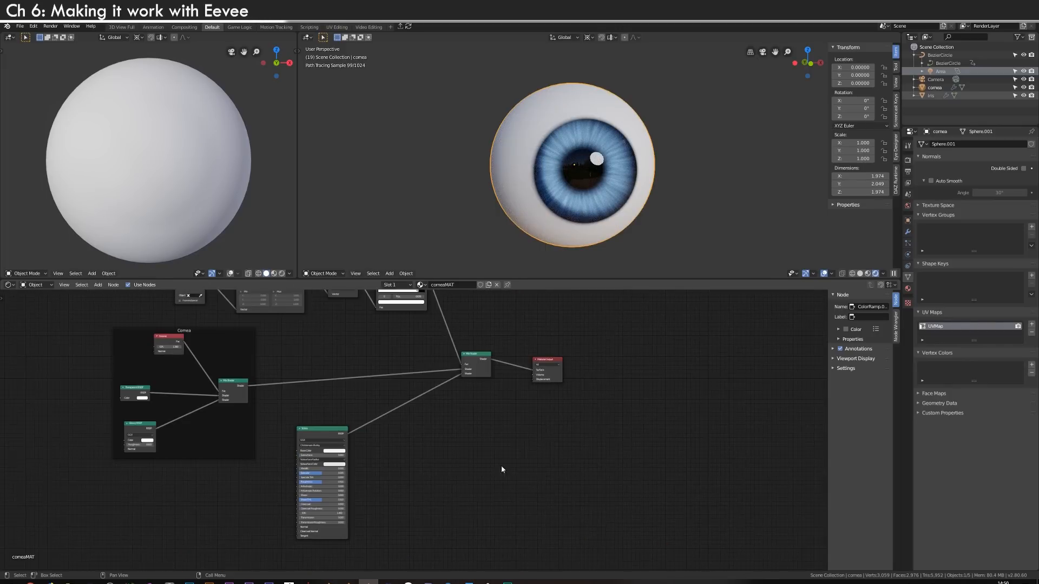
- Set the original Material Output's target to Cycles and the duplicated Material Output's target to Eevee
click(552, 365)
click(553, 380)
mouse_move(581, 464)
middle_down()
mouse_move(594, 559)
mouse_move(585, 482)
middle_up()
scroll(614, 443, up, 5)
click(621, 432)
click(623, 446)
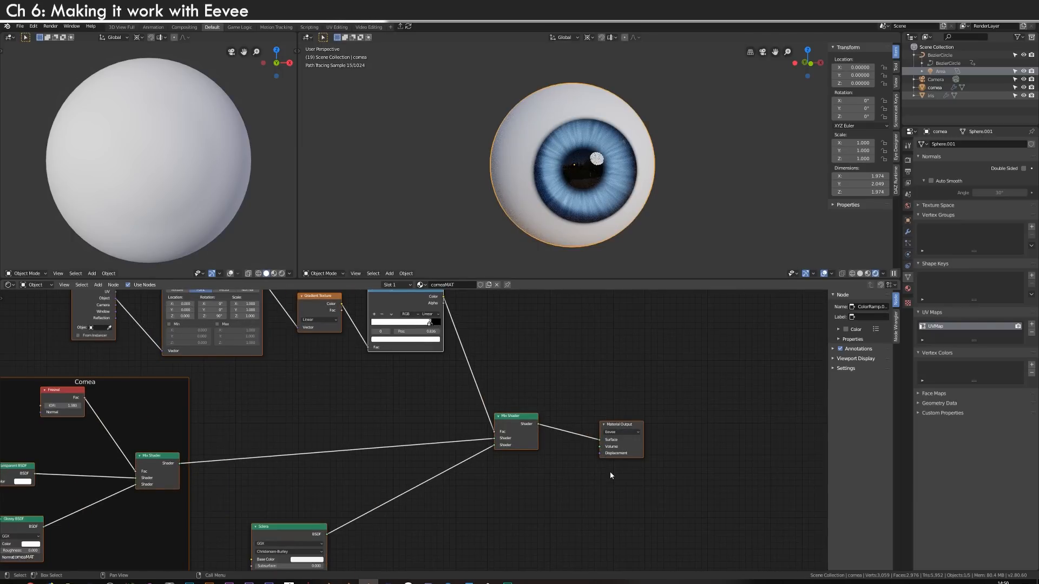
- Change the render engine to Eevee and enable Screen Space Reflections with Refraction
click(908, 160)
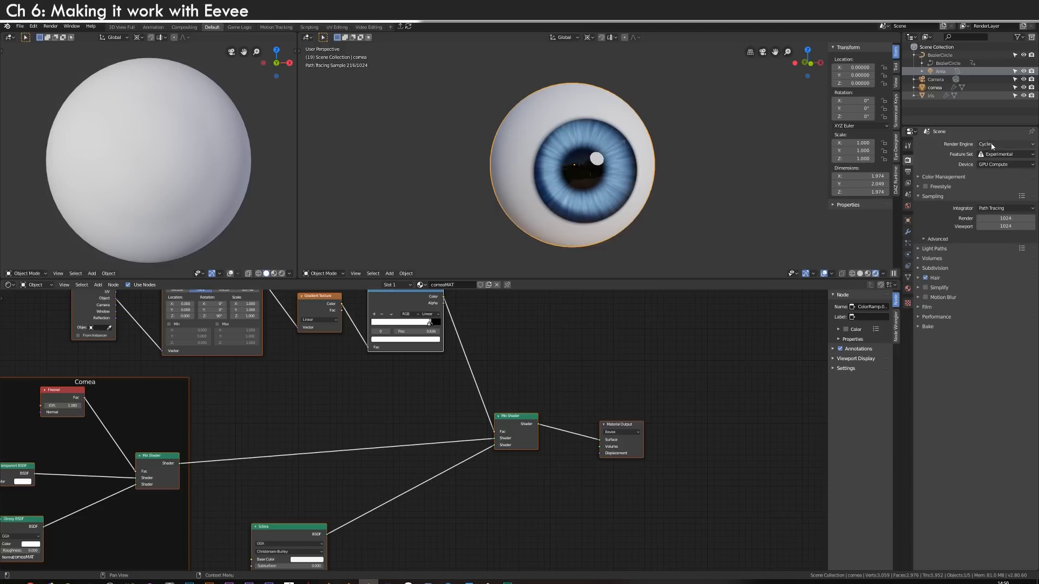
click(992, 145)
click(992, 155)
click(925, 237)
click(918, 236)
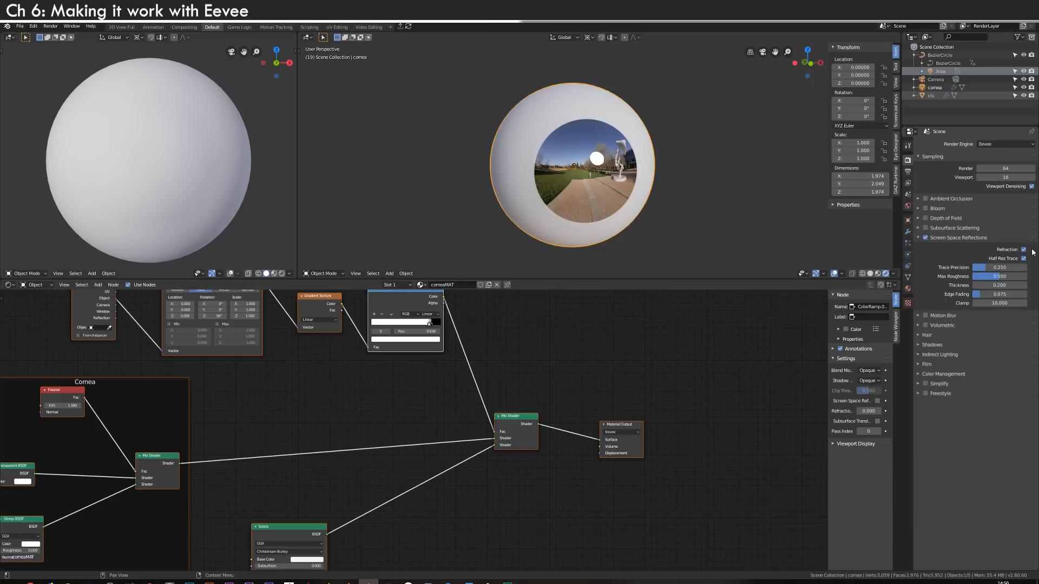
- Delete the framed Cornea node group from the Eevee copy of the network
scroll(395, 457, down, 3)
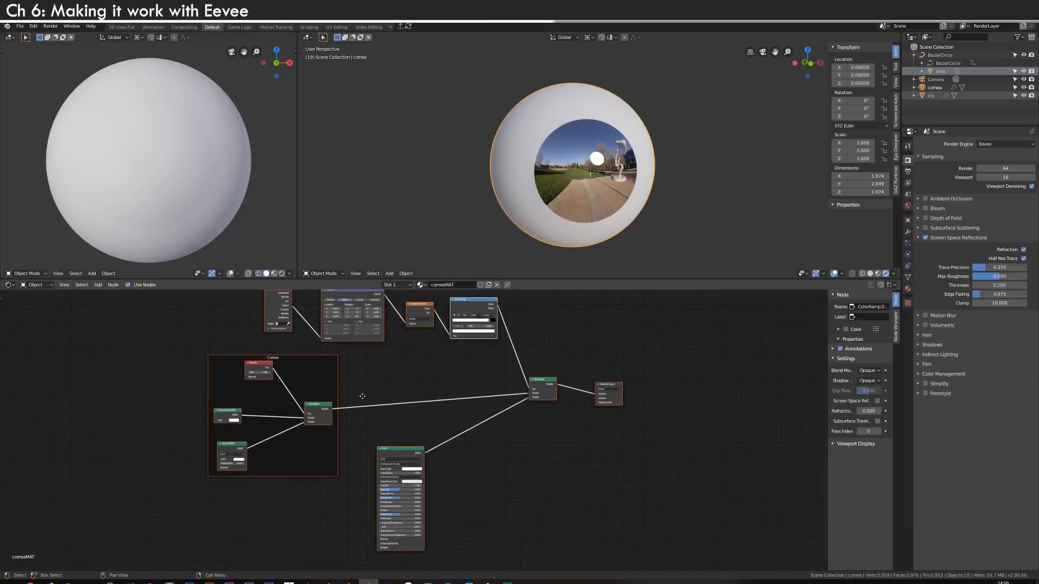
drag(351, 507, 165, 351)
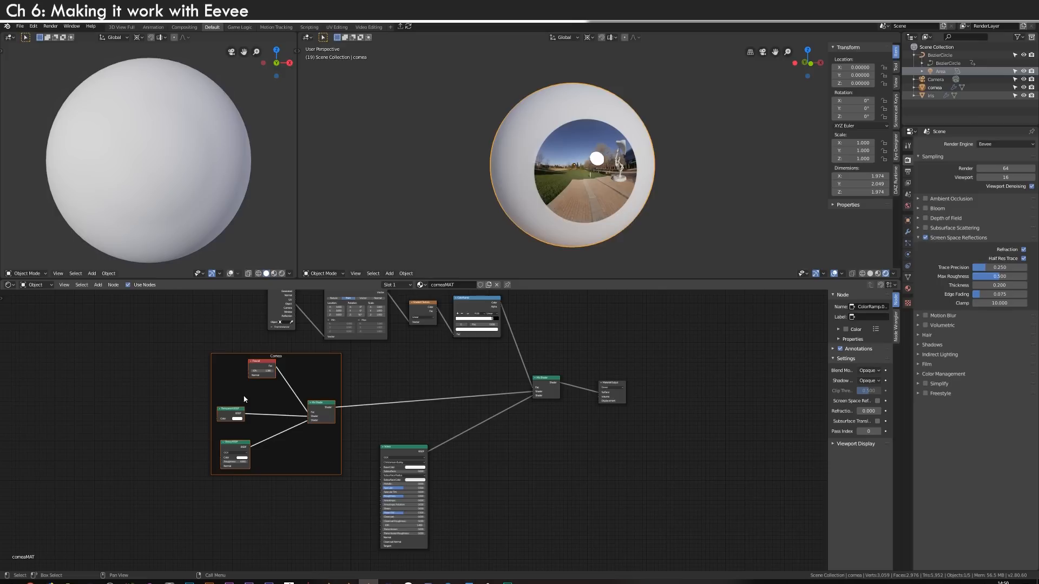
key(x)
- Add a Principled BSDF in place of the removed cornea group and connect it to the Mix Shader's first Shader input
key(shift+a)
click(310, 401)
text(prin)
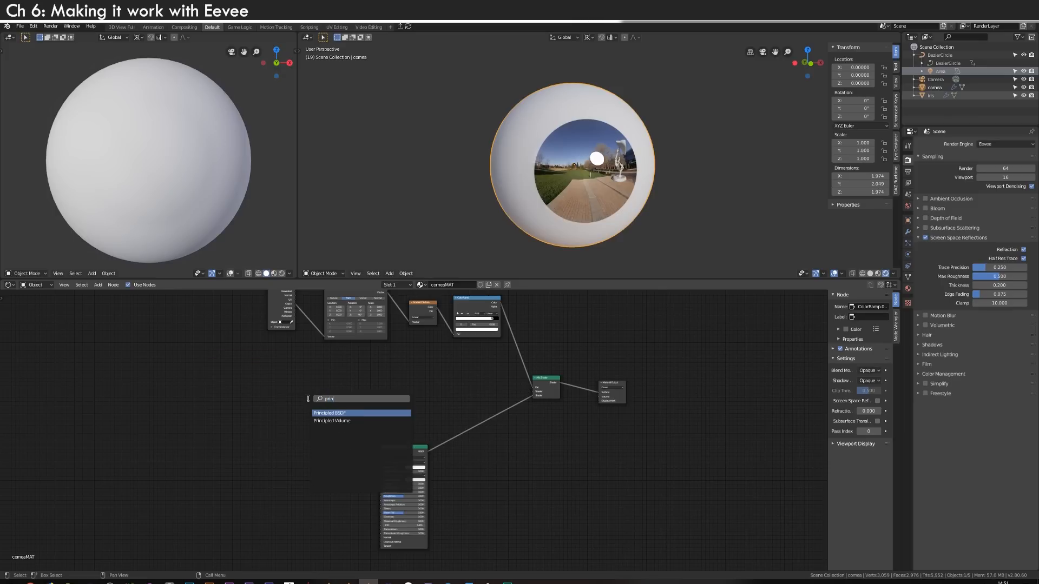
key(Return)
click(328, 372)
drag(373, 375, 533, 392)
- Set the new Principled BSDF's Transmission to 1.000 and Roughness to 0.000
scroll(411, 433, up, 2)
scroll(290, 464, up, 7)
middle_drag(290, 464, 333, 511)
drag(333, 511, 452, 511)
drag(386, 421, 318, 422)
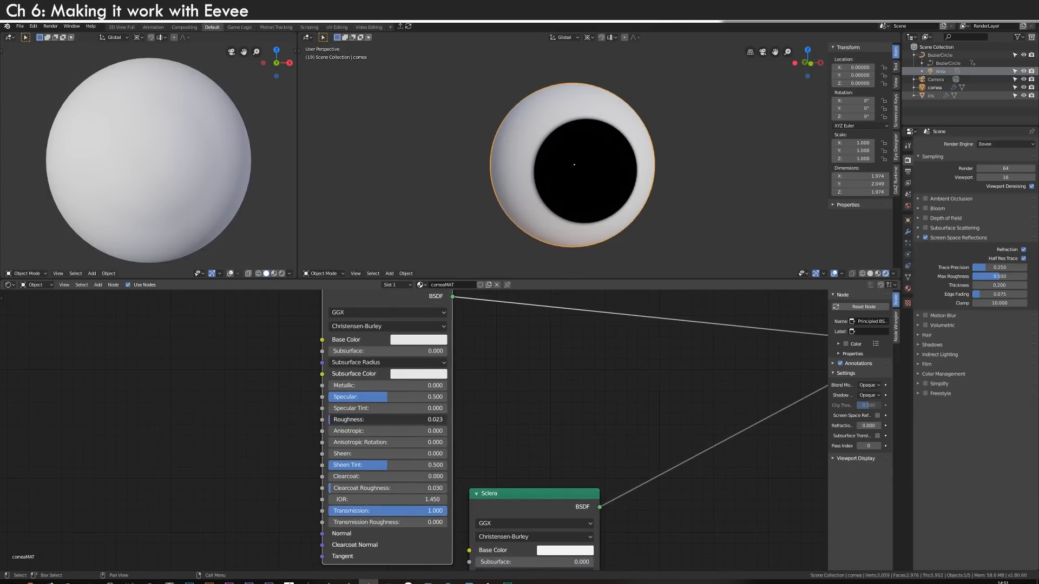
- Enable Screen Space Refraction in the cornea material's settings
click(908, 289)
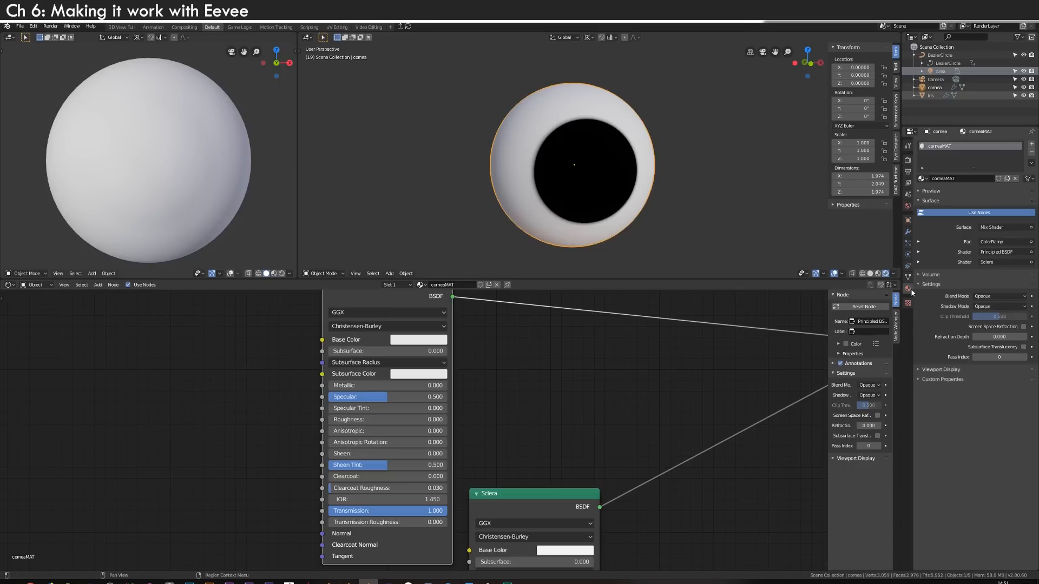
click(1023, 326)
scroll(714, 196, down, 2)
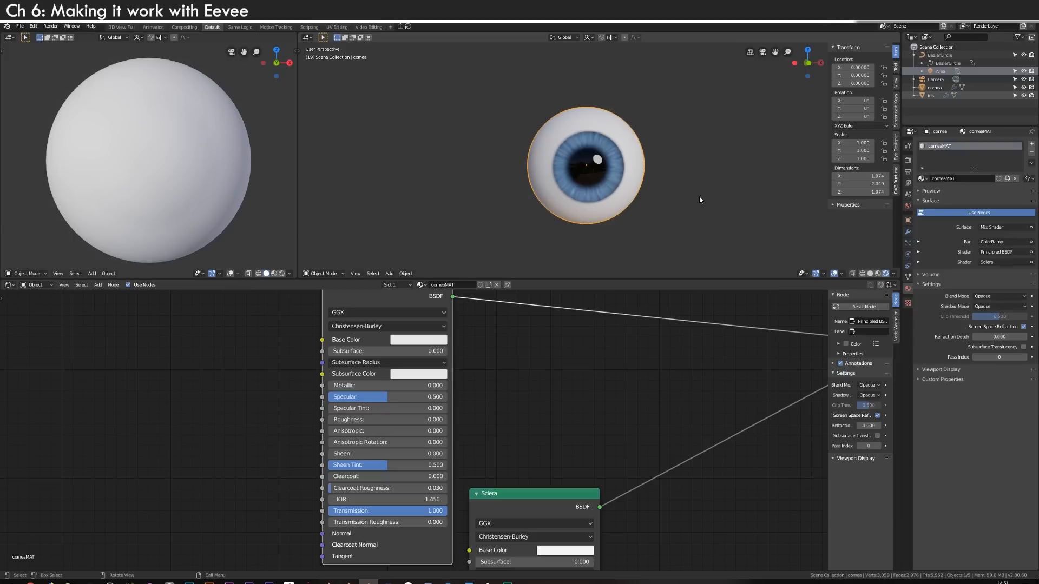
- Change the render engine back to Cycles
click(909, 162)
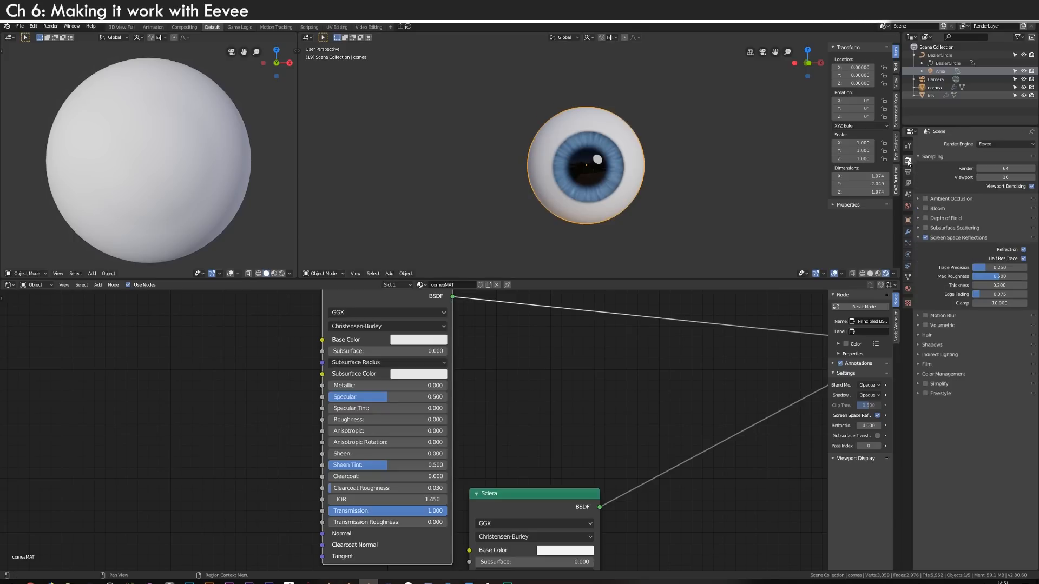
click(998, 144)
click(994, 173)
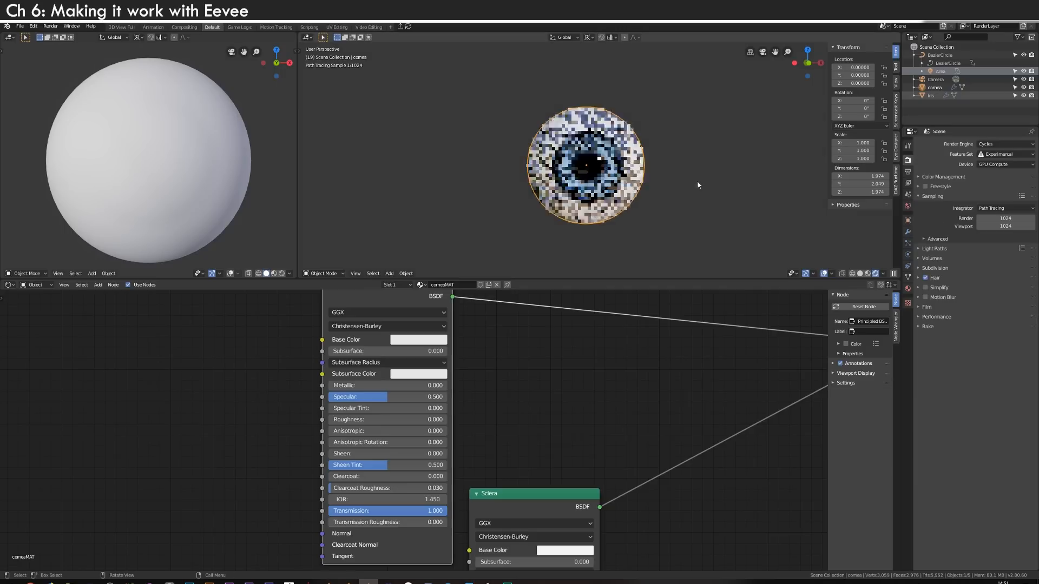
- Compare the eye in Rendered and LookDev viewport shading, finishing in LookDev
key(z)
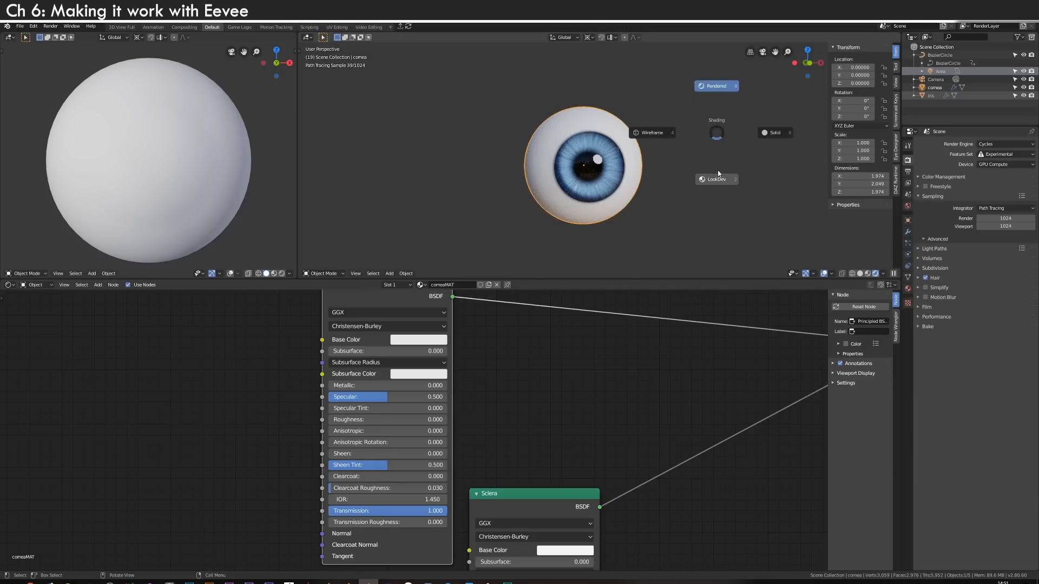
click(719, 180)
key(z)
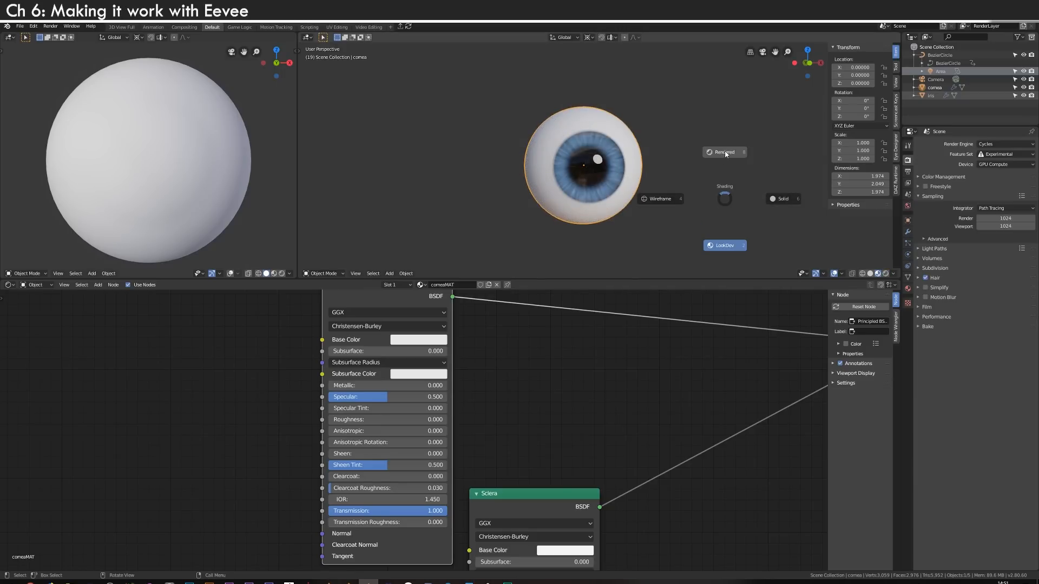
click(725, 152)
key(z)
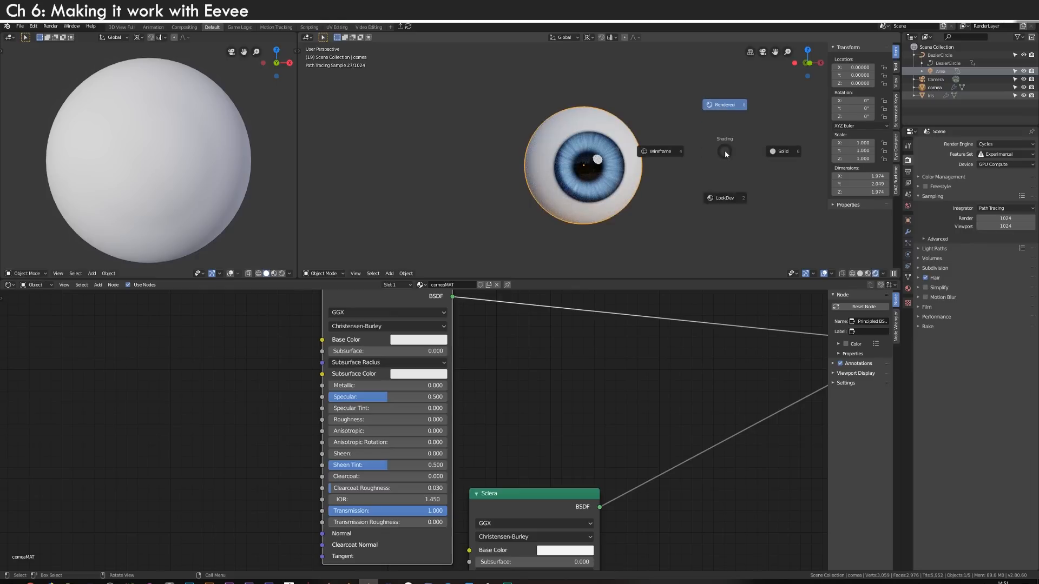
click(725, 195)
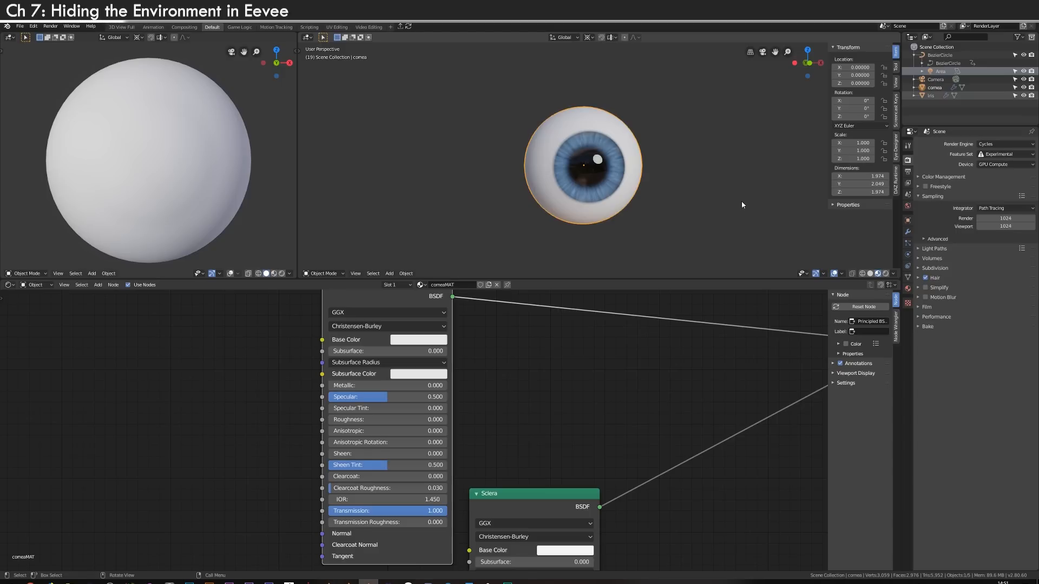
- Open the World shader nodes and duplicate the Background node, placing the copy below the original
click(34, 285)
click(37, 304)
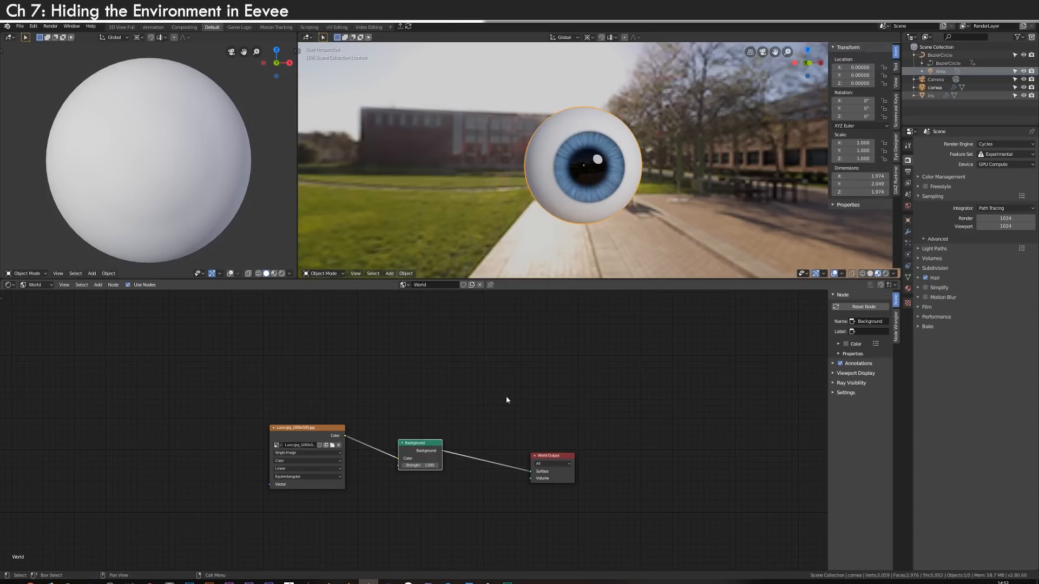
key(shift+d)
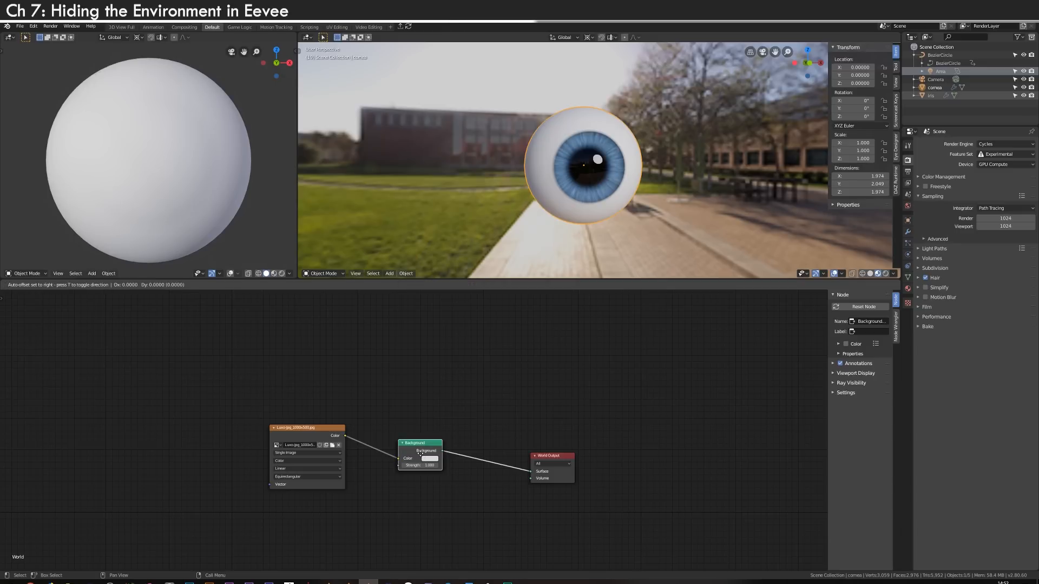
click(412, 518)
- Combine the two Background nodes with a Mix Shader and position it before the World Output
ctrl+shift+right_drag(412, 517, 421, 459)
key(g)
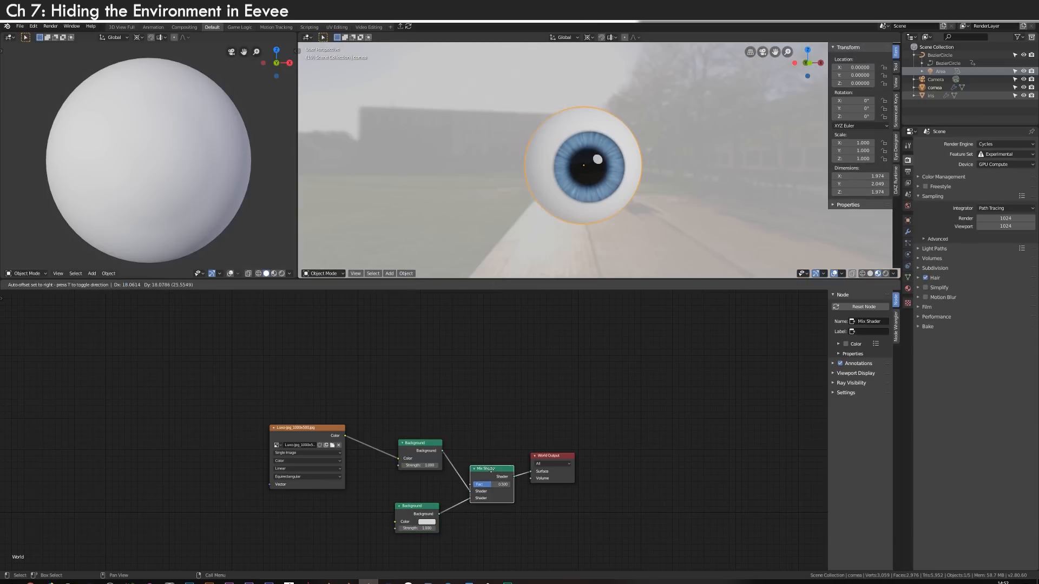
click(503, 451)
- Add a Light Path node above the Background nodes and connect Is Camera Ray to the Mix Shader's Fac
key(shift+a)
click(494, 406)
text(light)
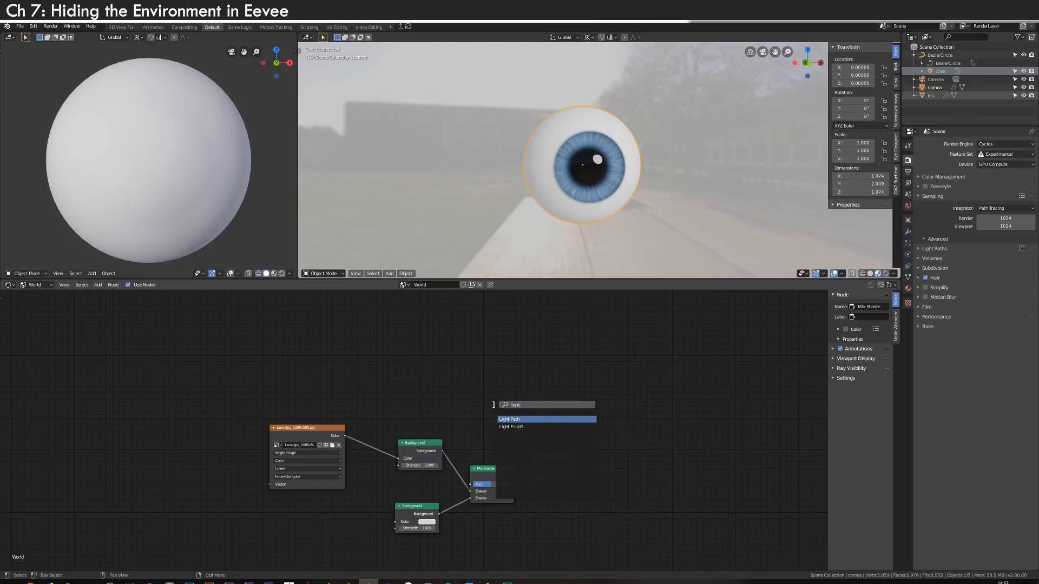
key(Return)
click(426, 339)
drag(431, 339, 485, 472)
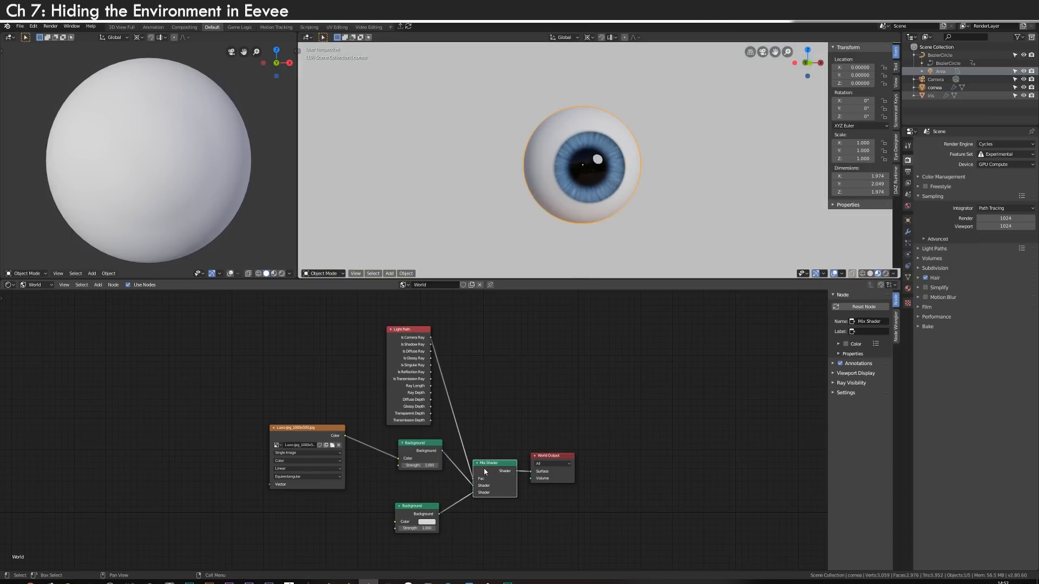
- Darken the duplicated Background node's color and check the eye against the new backdrop
click(426, 522)
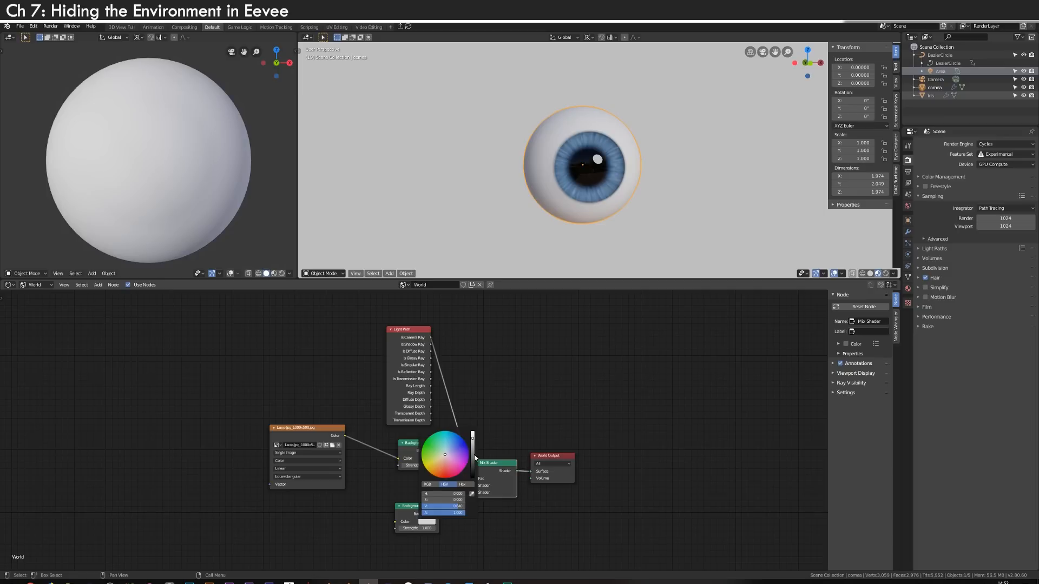
drag(473, 440, 473, 471)
scroll(619, 213, down, 4)
mouse_move(671, 233)
middle_down()
mouse_move(614, 235)
mouse_move(667, 229)
middle_up()
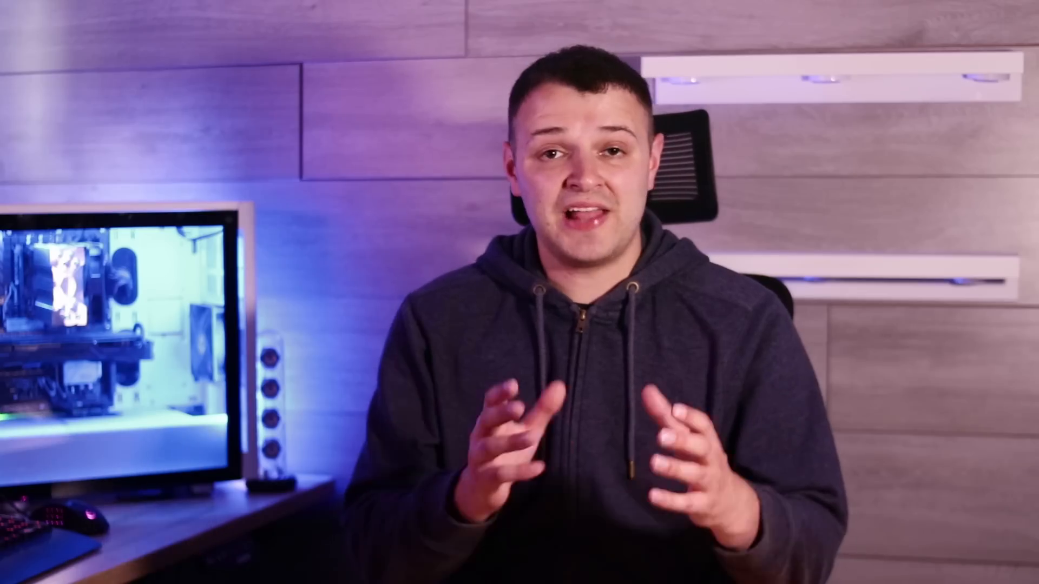